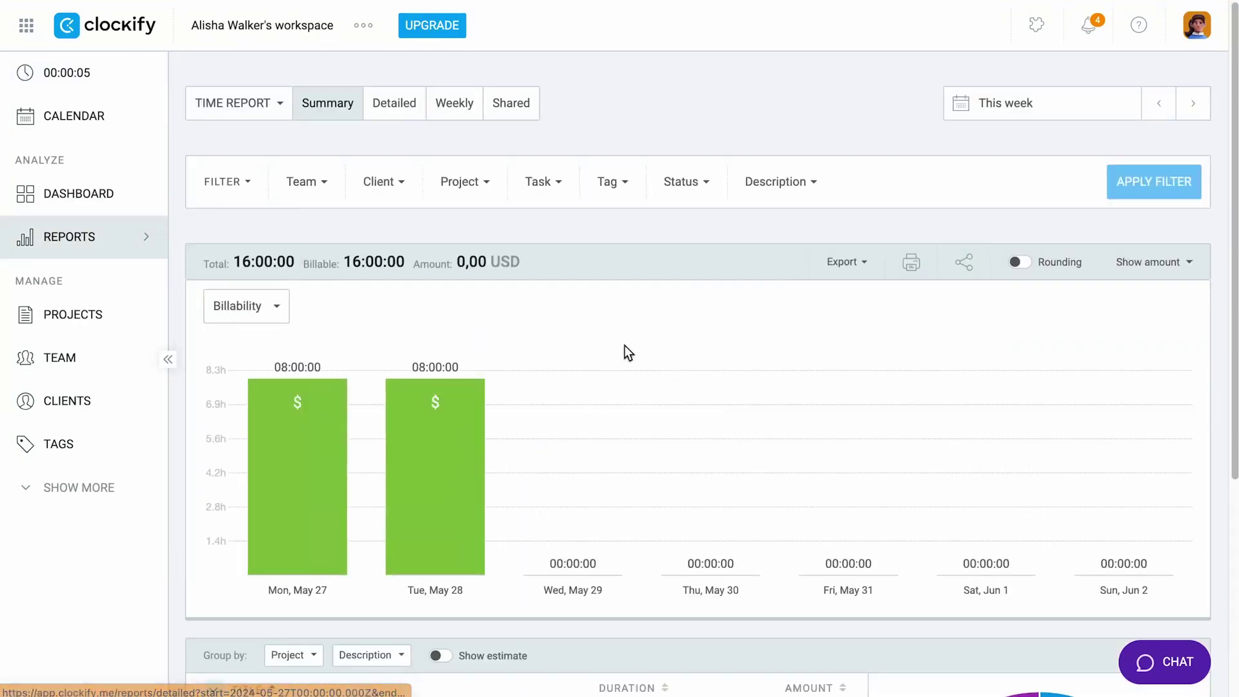
Scroll down through the Fixed IT workspace's Summary report.
{"action": "scroll", "coordinate": [625, 352], "scroll_direction": "down", "scroll_amount": 5}
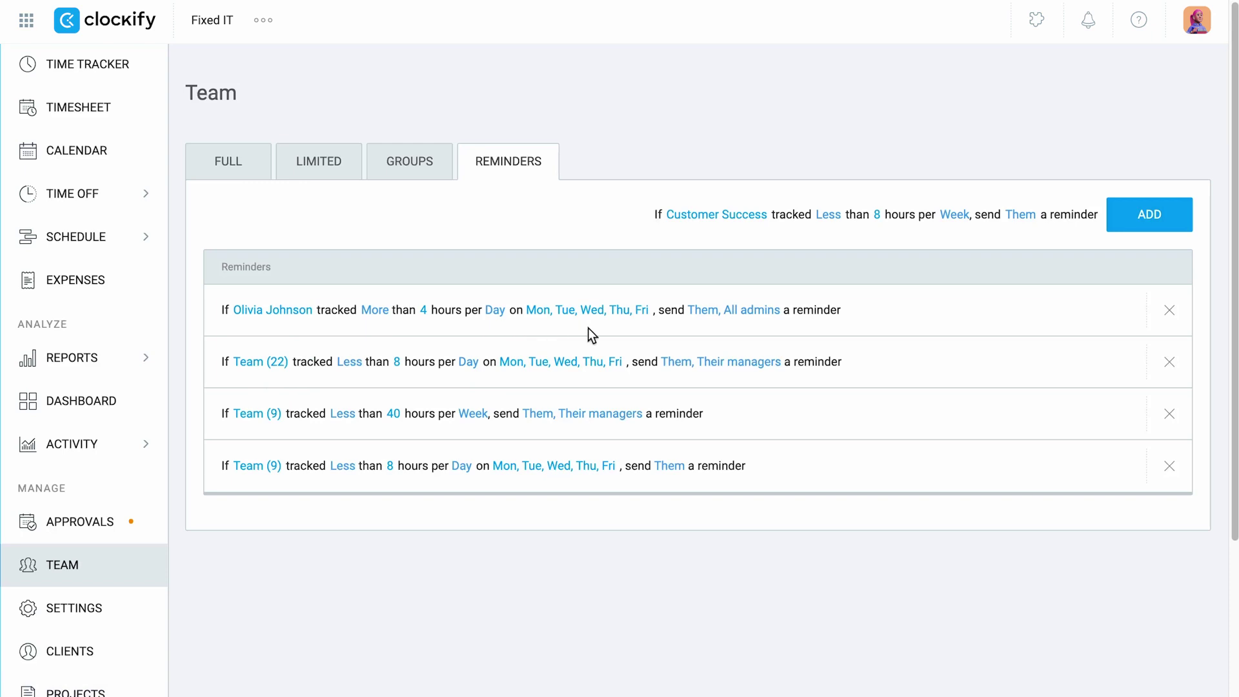
Add a reminder for Customer Success and their managers when tracking more than 4 hours per day.
{"action": "left_click", "coordinate": [708, 220]}
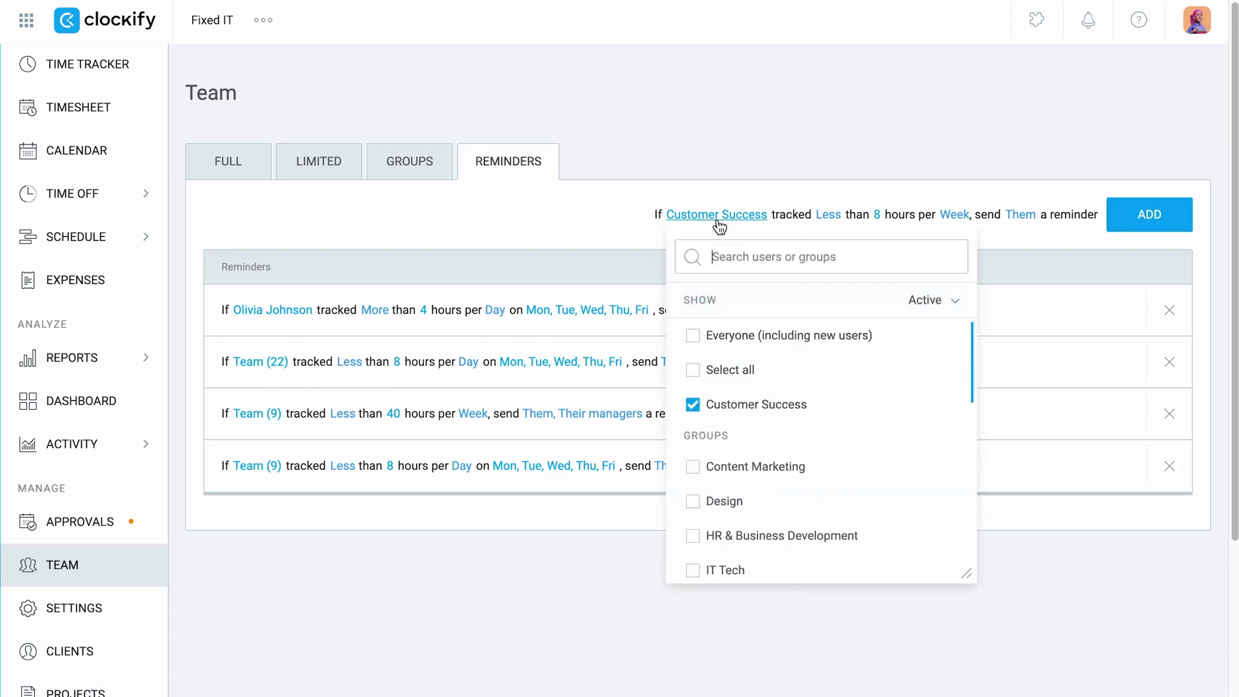
{"action": "left_click", "coordinate": [721, 221]}
{"action": "left_click", "coordinate": [825, 221]}
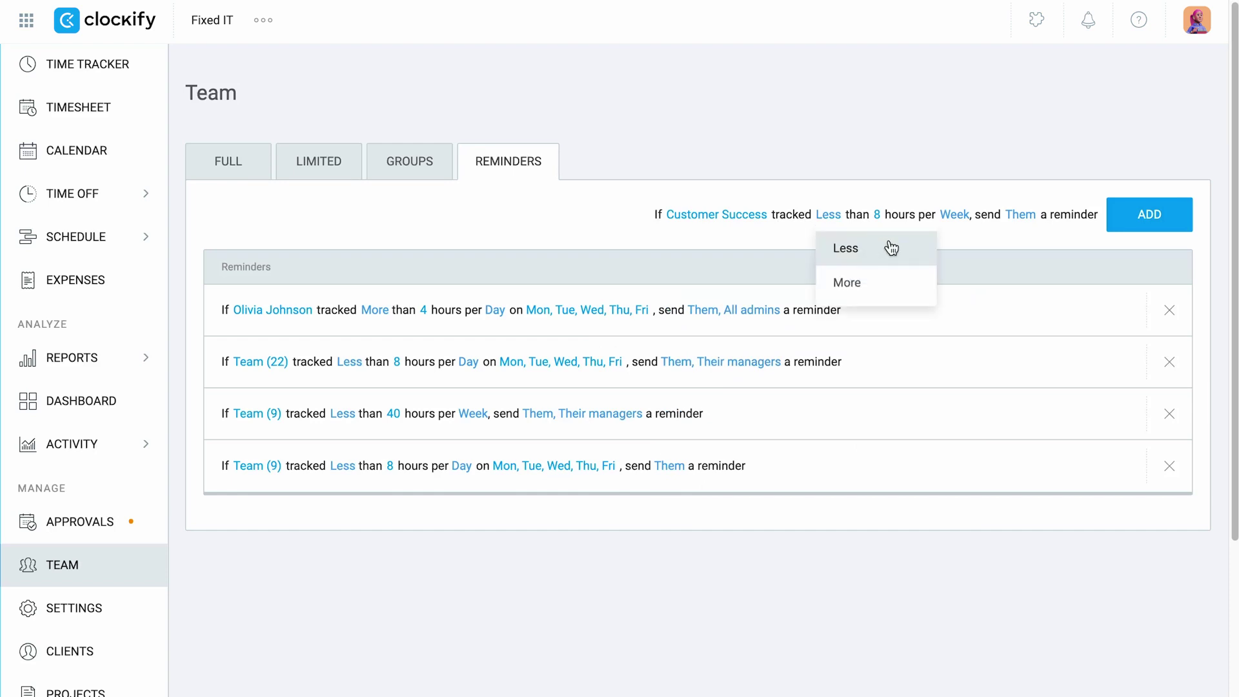
{"action": "left_click", "coordinate": [900, 281]}
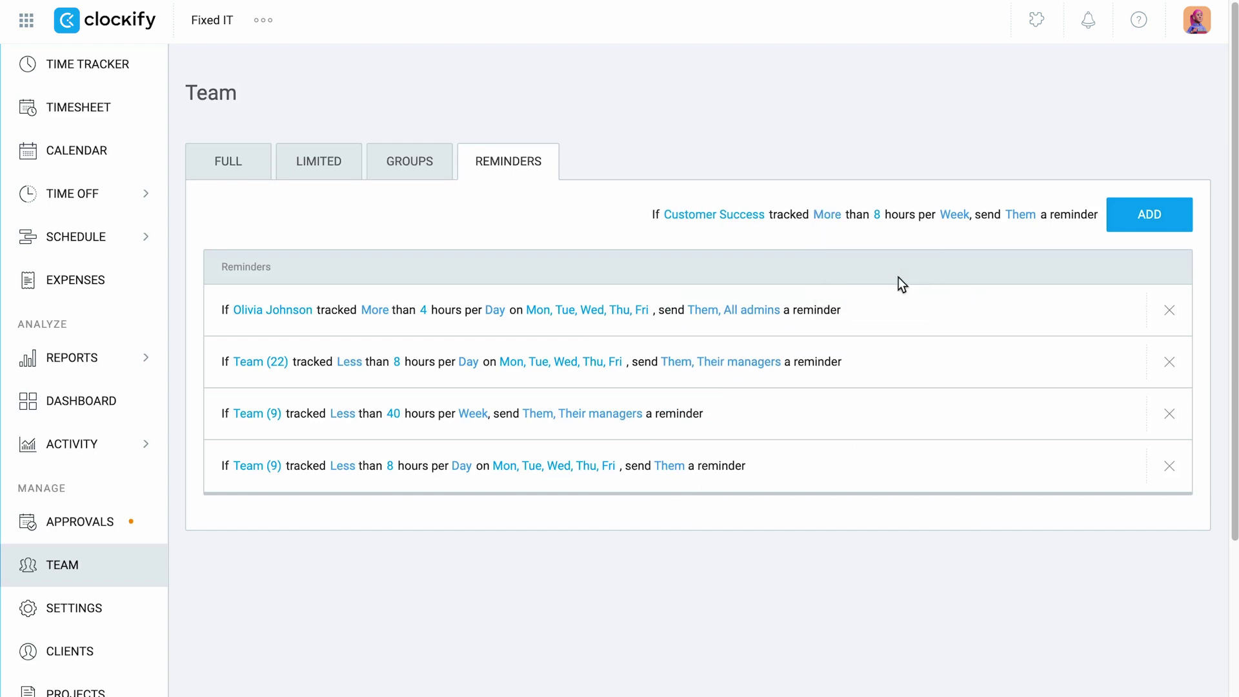
{"action": "left_click", "coordinate": [878, 217]}
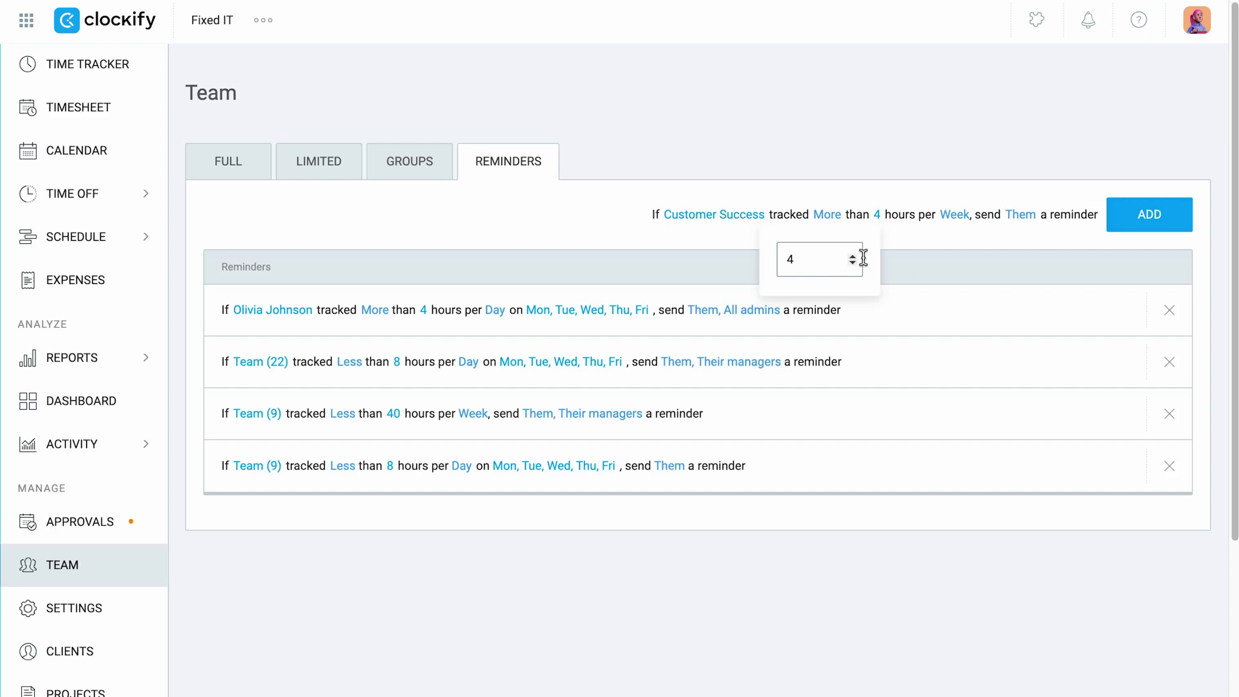
{"action": "left_click", "coordinate": [955, 216]}
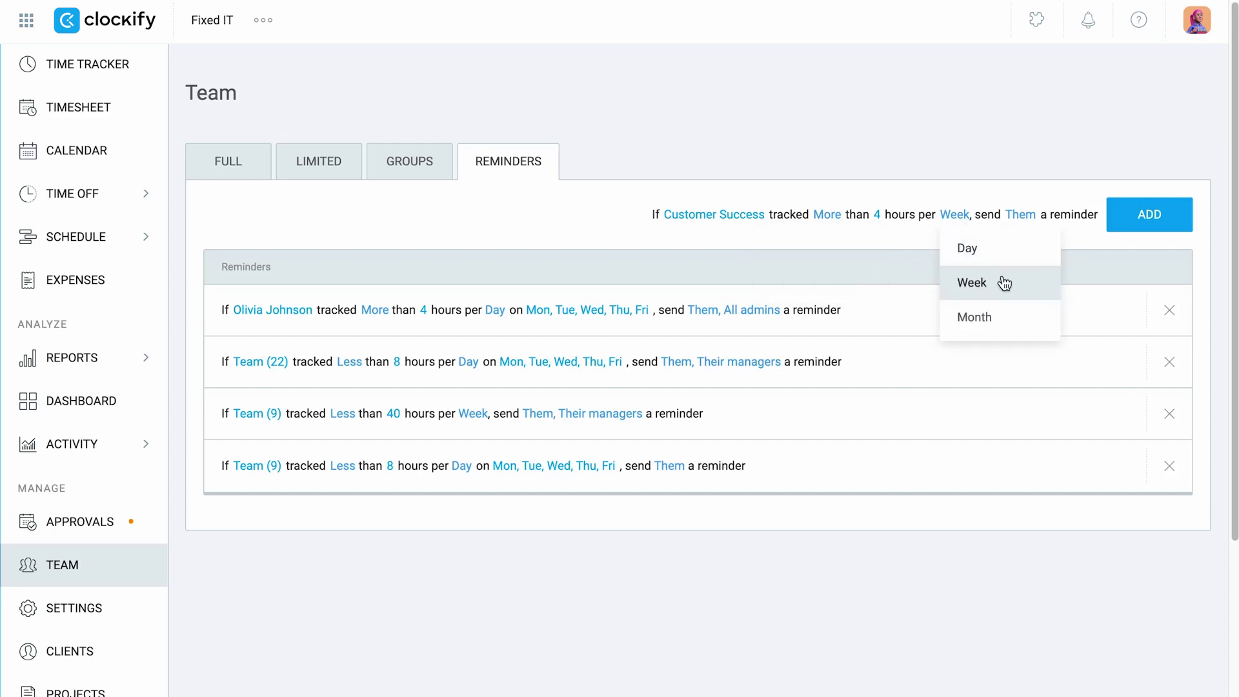
{"action": "left_click", "coordinate": [995, 251]}
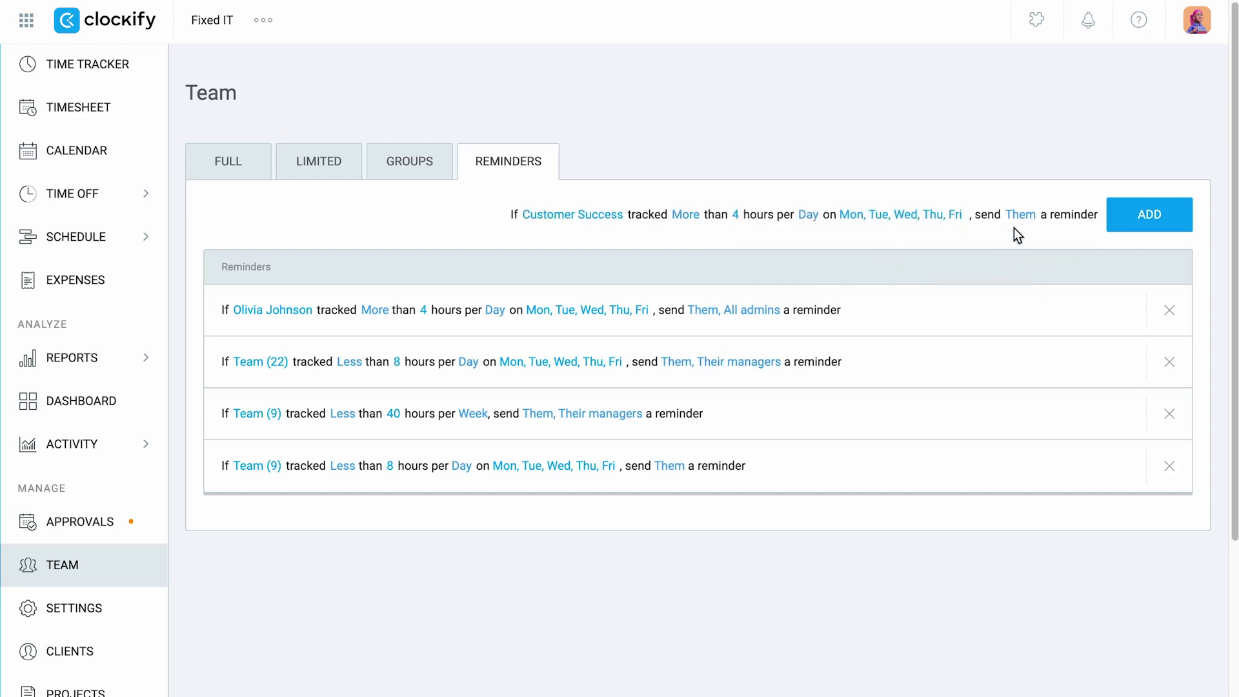
{"action": "left_click", "coordinate": [1021, 218]}
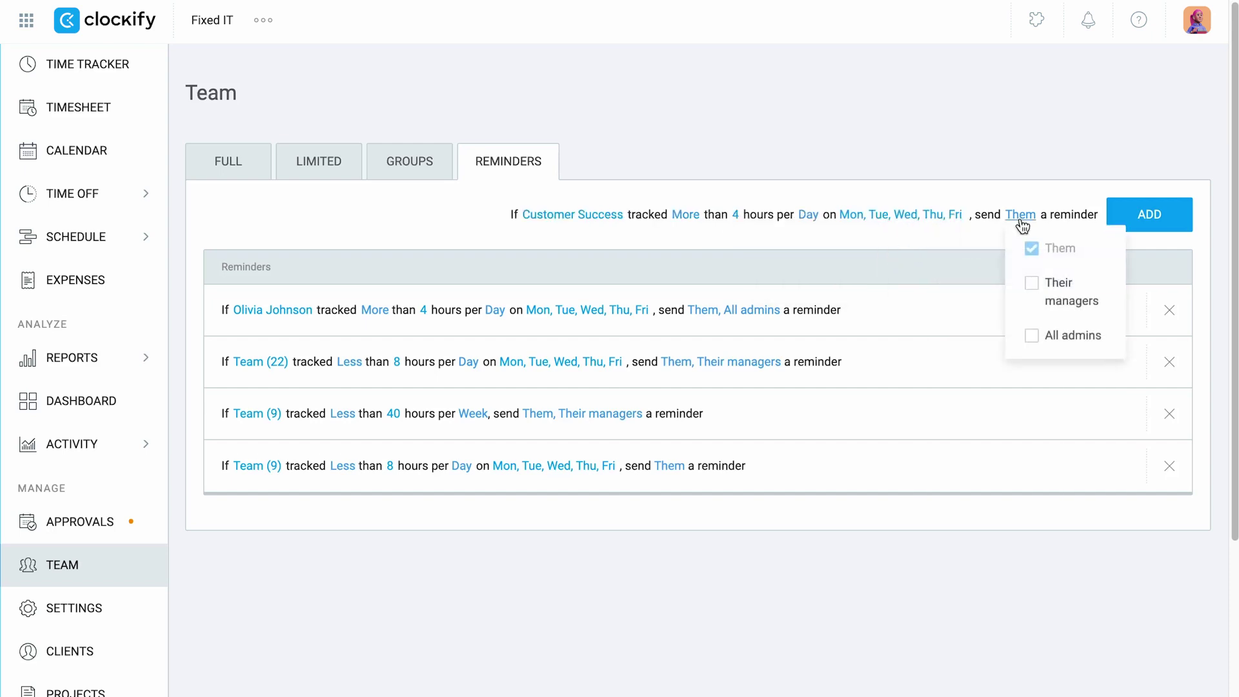
{"action": "left_click", "coordinate": [1064, 295]}
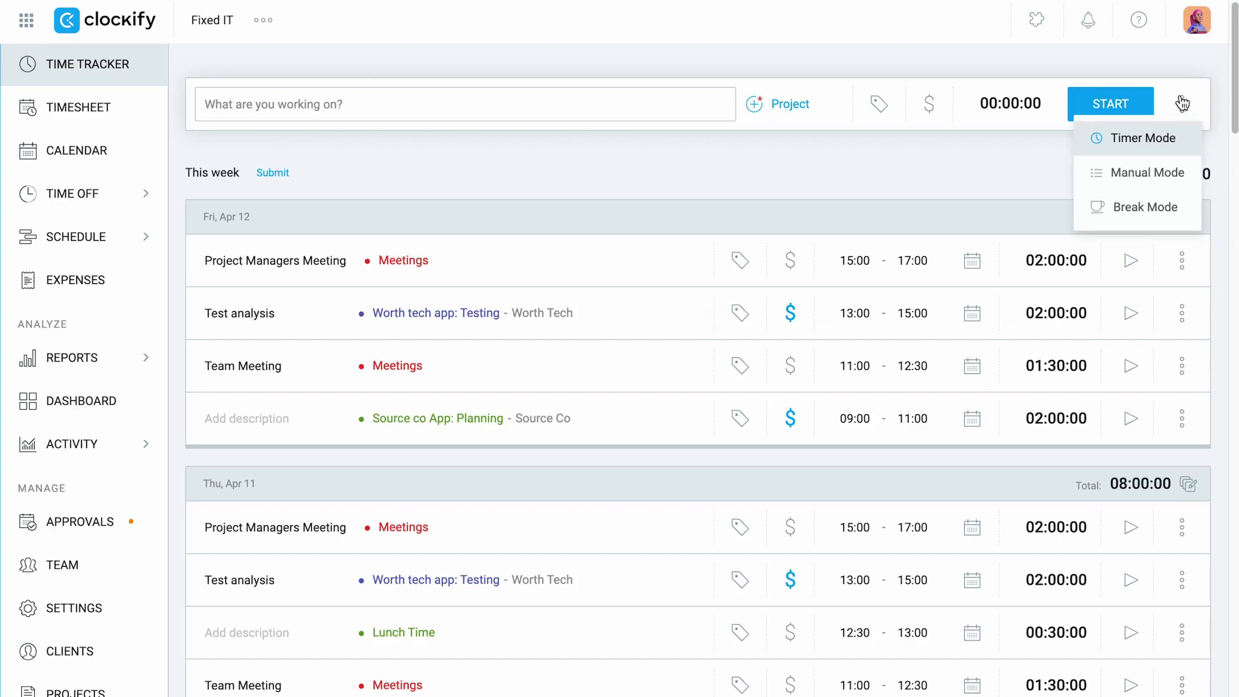
Switch the timer to Break Mode and start a break, including at the kiosk.
{"action": "left_click", "coordinate": [1162, 206]}
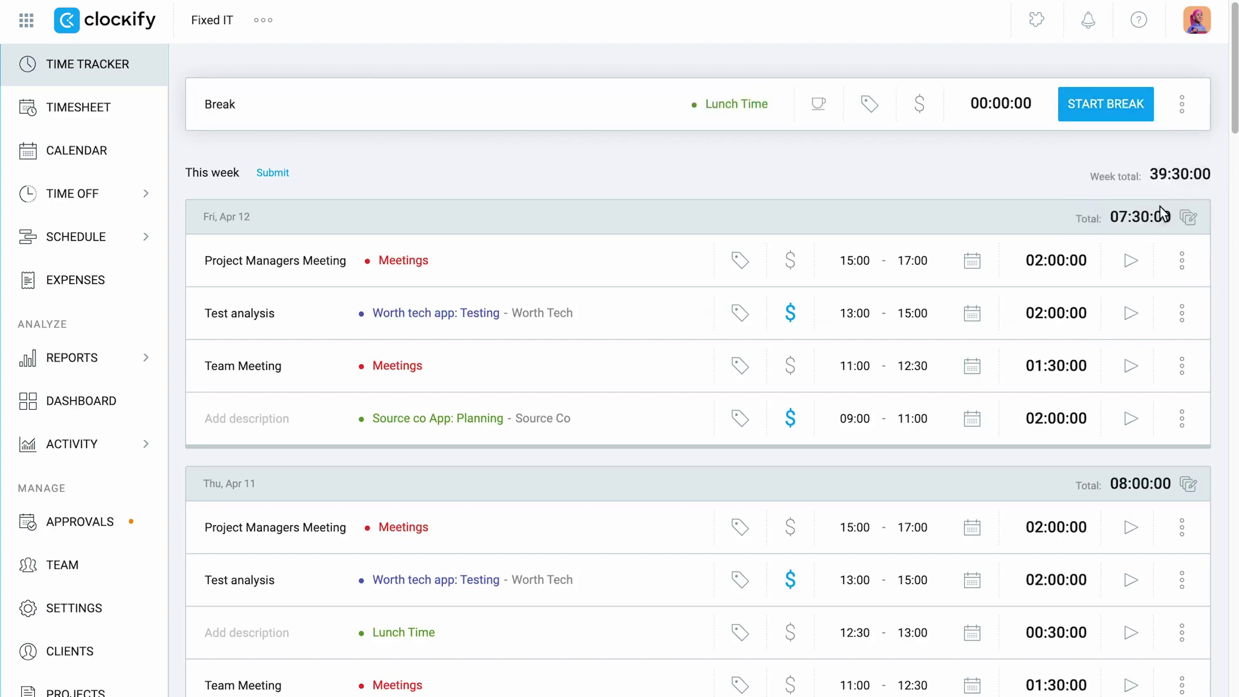
{"action": "left_click", "coordinate": [1121, 119]}
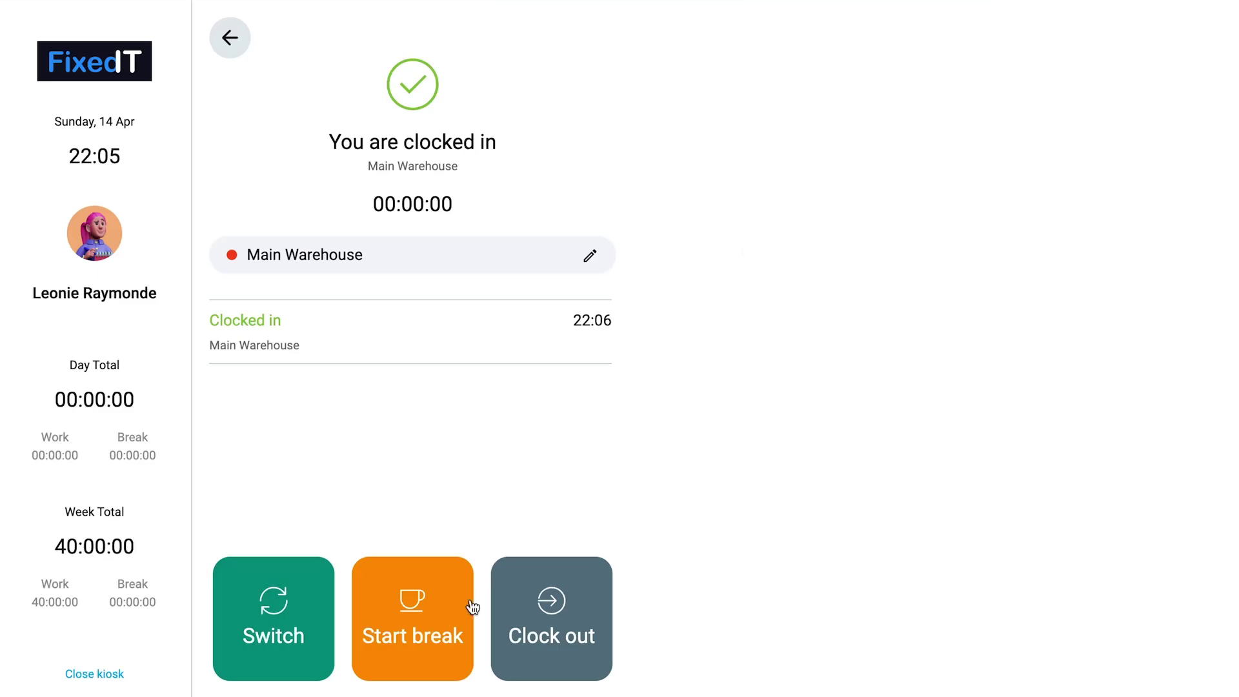
{"action": "left_click", "coordinate": [416, 621]}
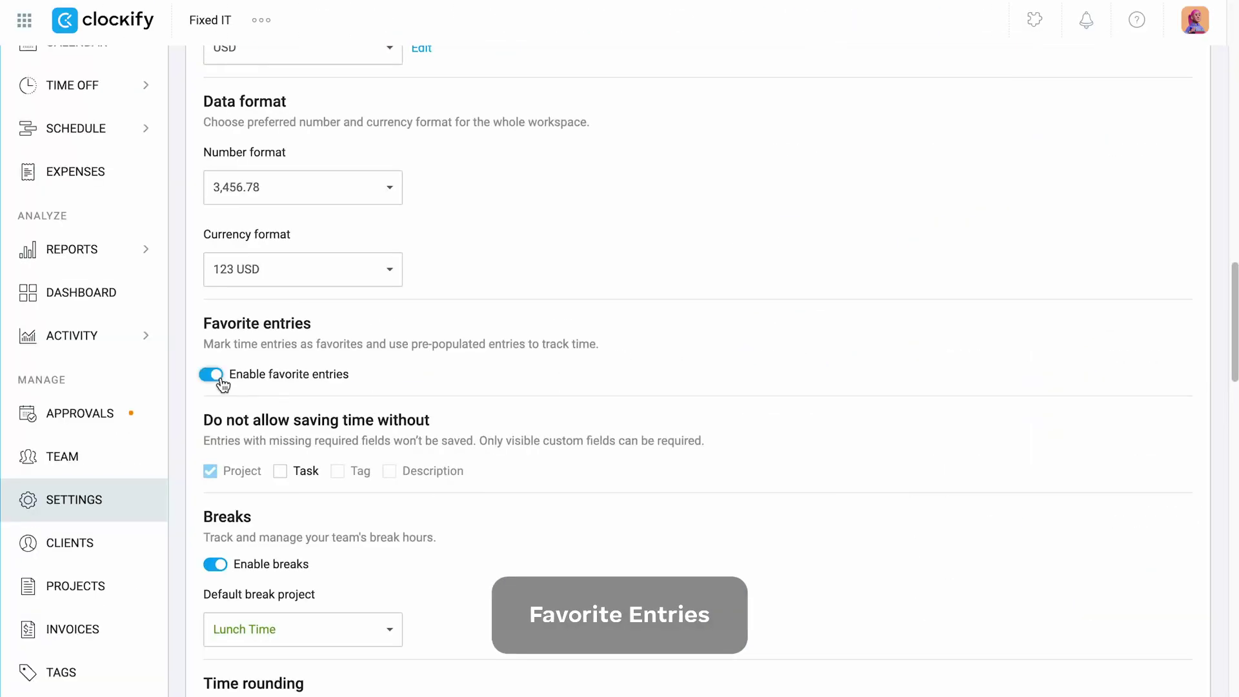
Enable favorite entries, save Meetings as the Bergsmid Web App favorite, and start its timer.
{"action": "left_click", "coordinate": [213, 375]}
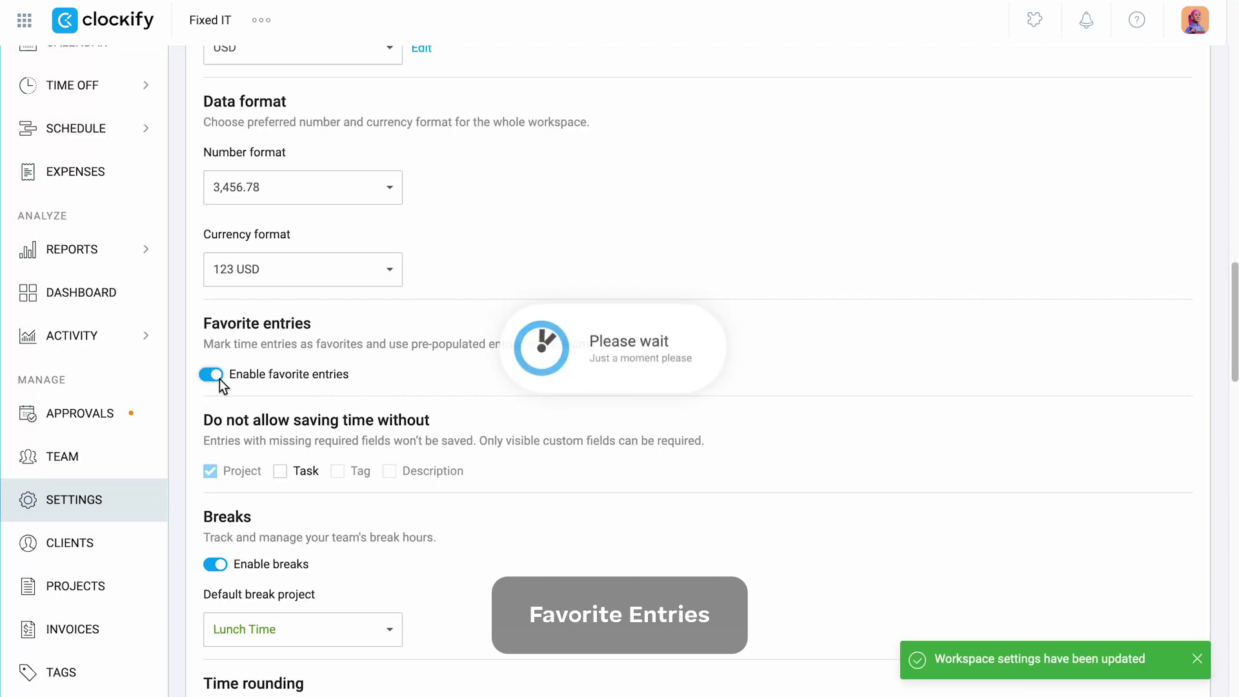
{"action": "left_click", "coordinate": [103, 19]}
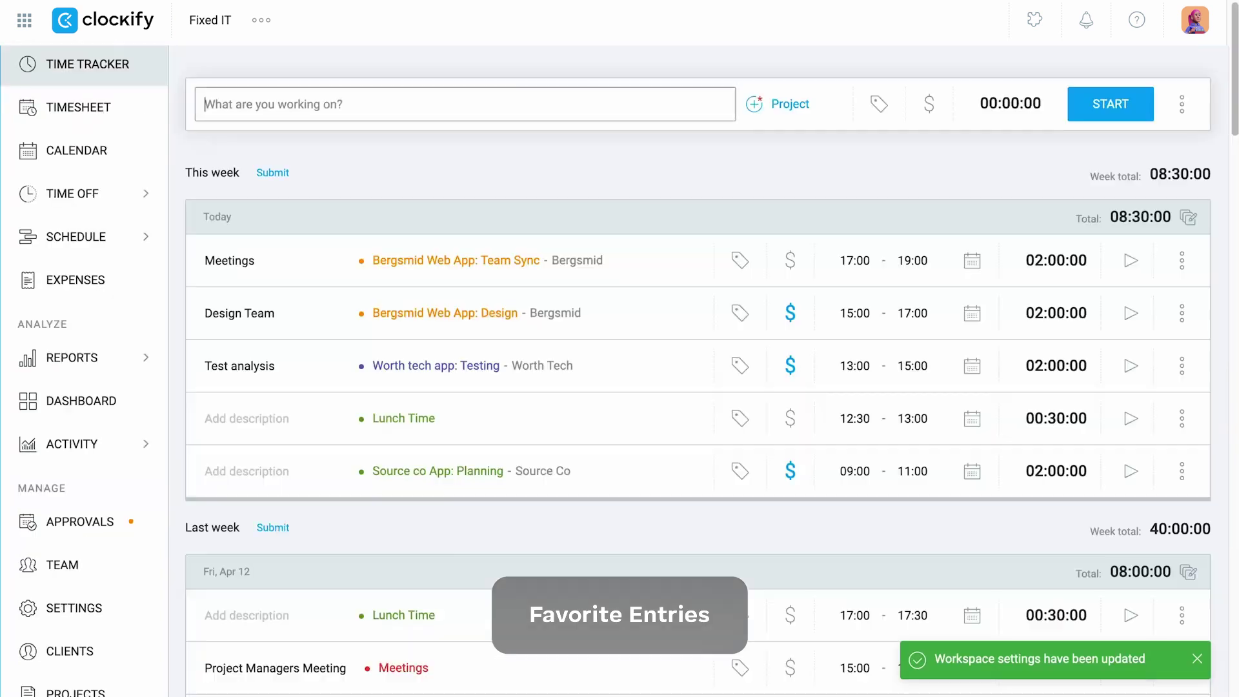
{"action": "left_click", "coordinate": [1191, 276]}
{"action": "left_click", "coordinate": [1140, 369]}
{"action": "left_click", "coordinate": [800, 438]}
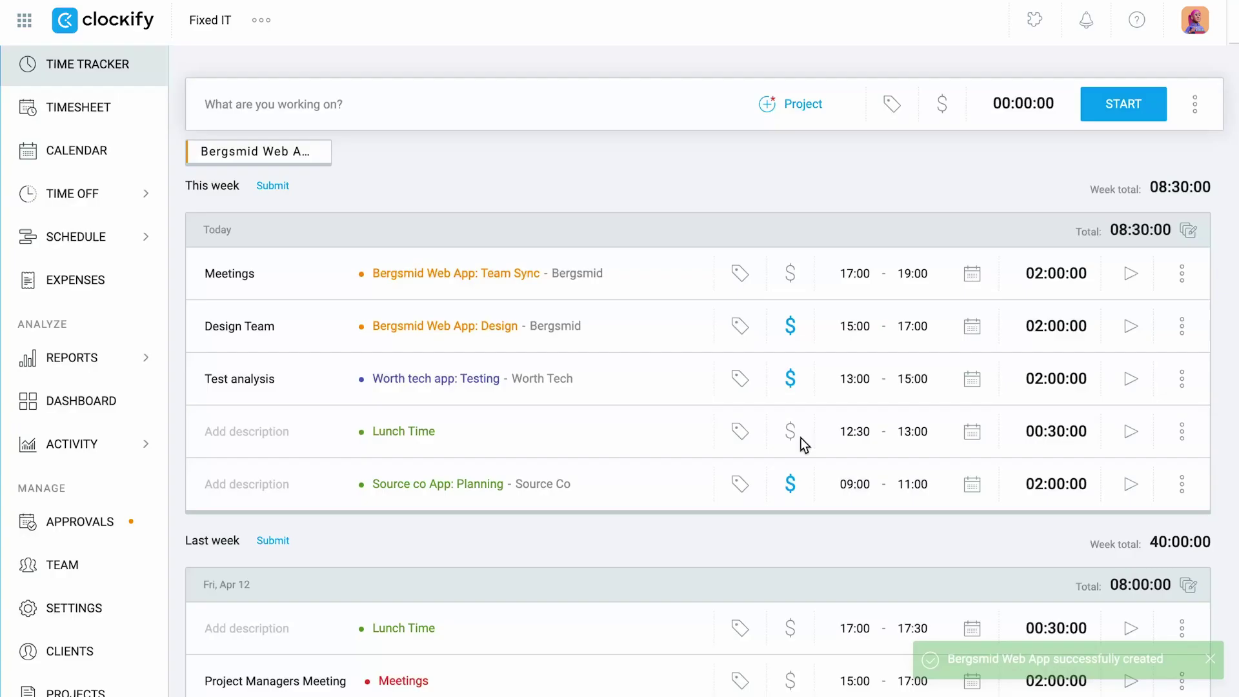
{"action": "left_click", "coordinate": [262, 155]}
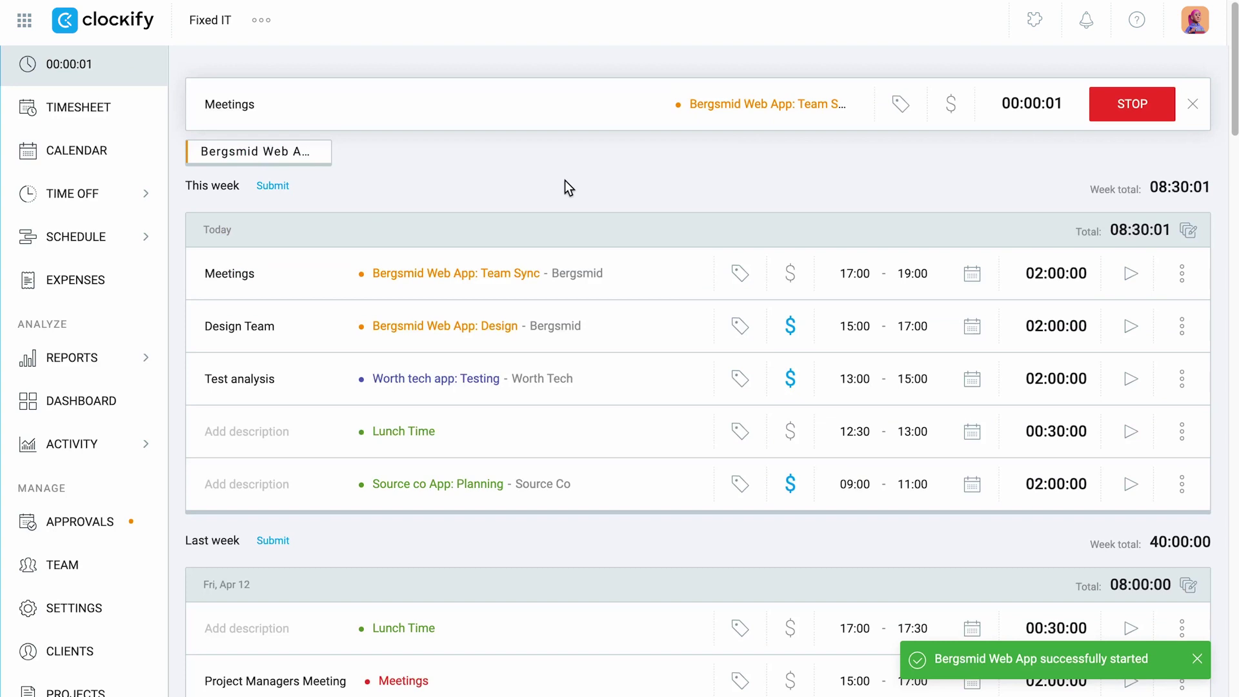
Save Test analysis as the Worth tech app favorite, start it, and move it first.
{"action": "left_click", "coordinate": [1182, 379]}
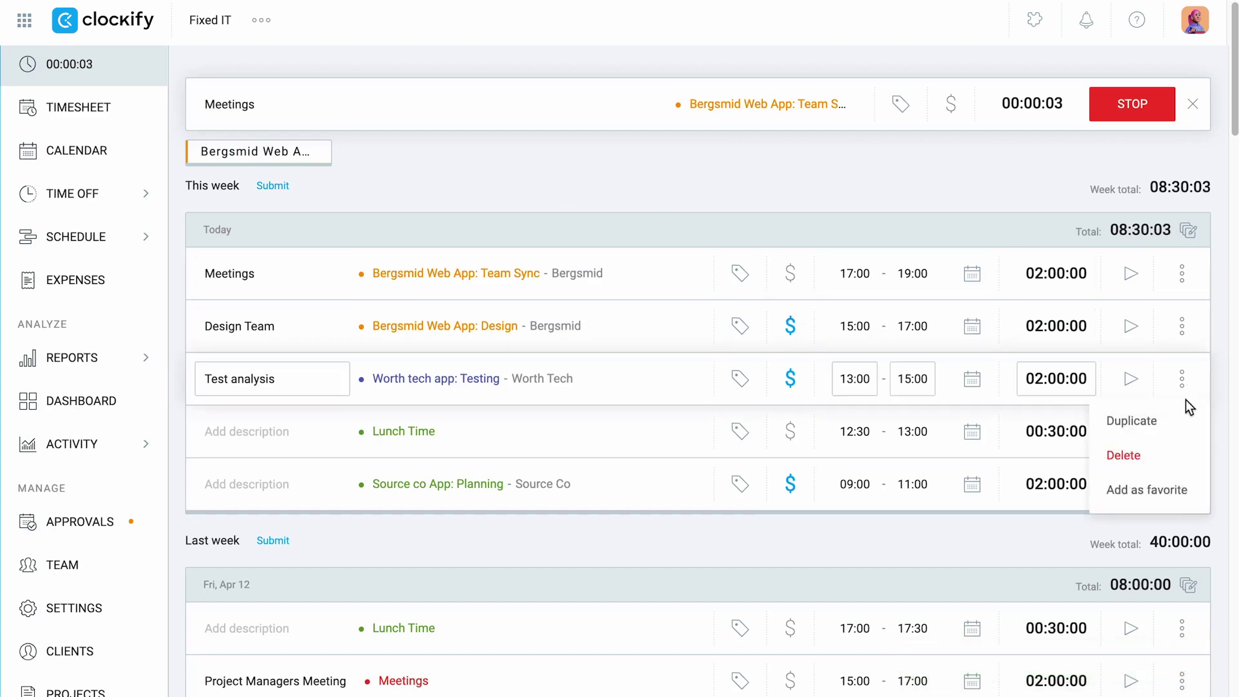
{"action": "left_click", "coordinate": [1168, 491]}
{"action": "left_click", "coordinate": [773, 435]}
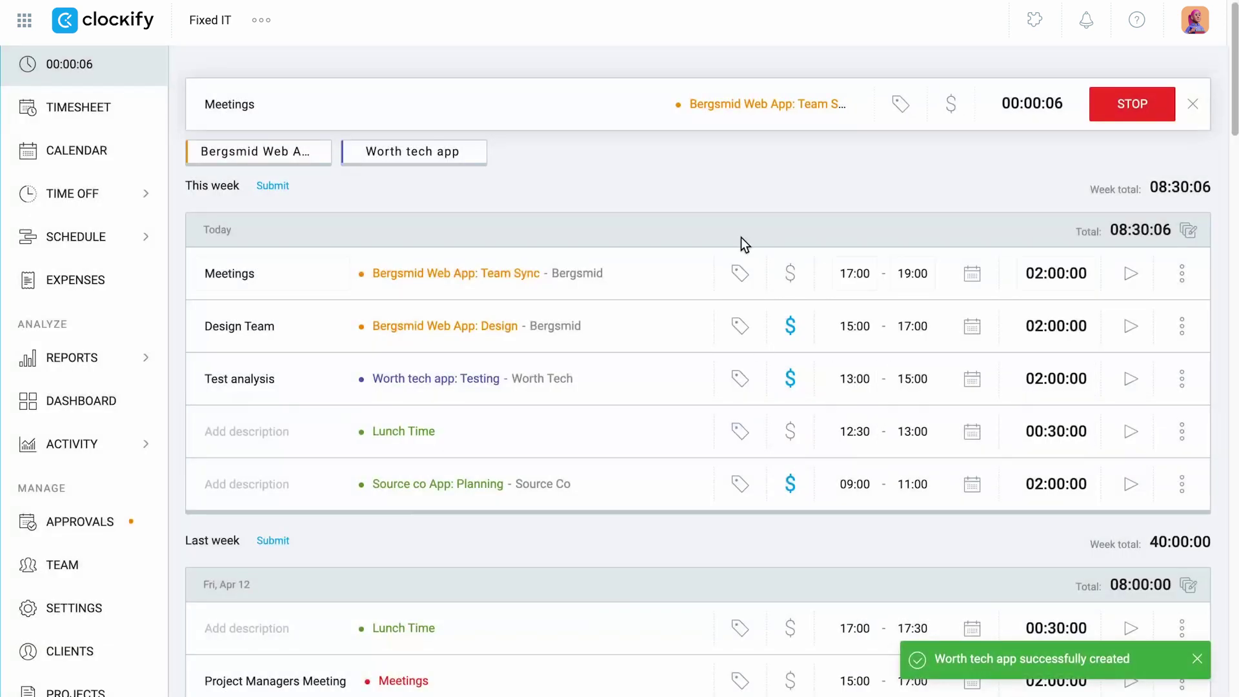
{"action": "left_click", "coordinate": [1123, 114]}
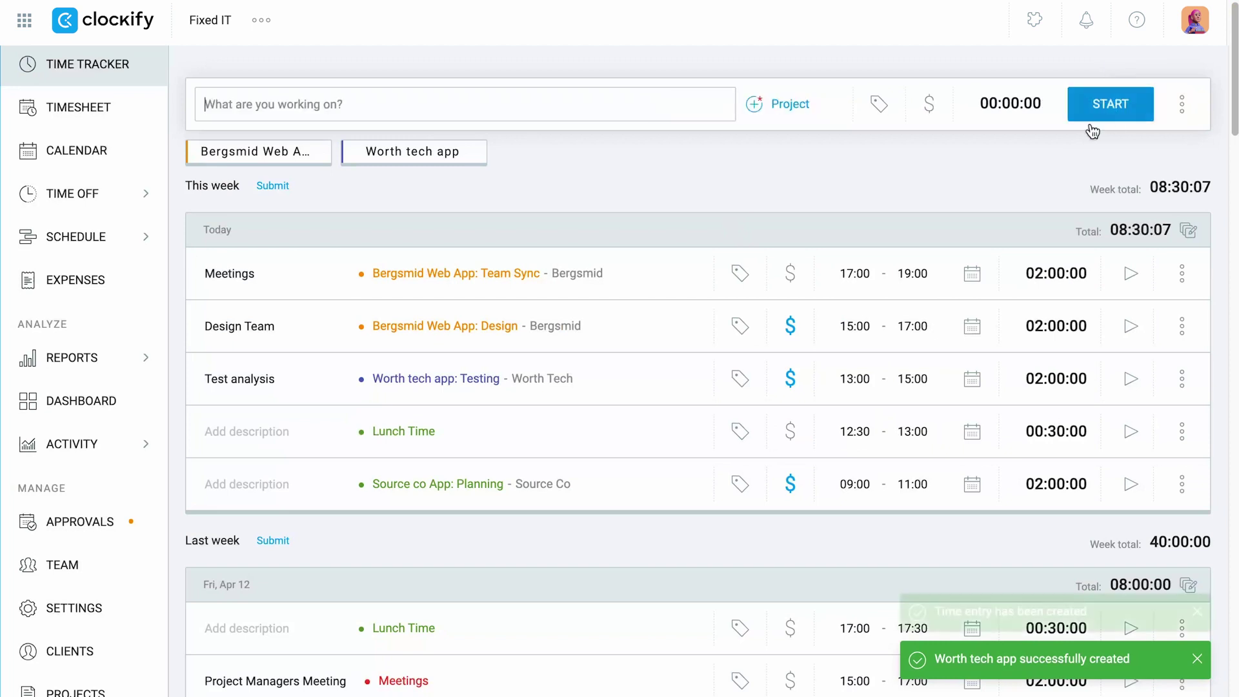
{"action": "left_click", "coordinate": [439, 160]}
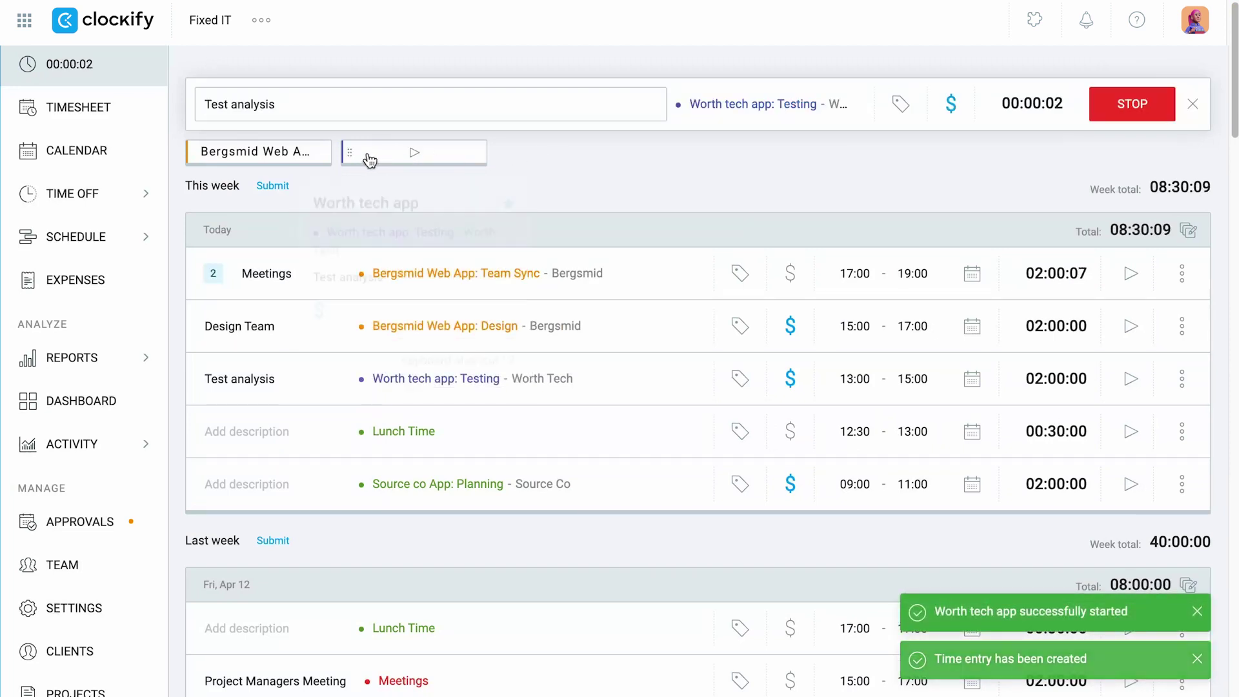
{"action": "left_click_drag", "start_coordinate": [349, 153], "coordinate": [322, 158]}
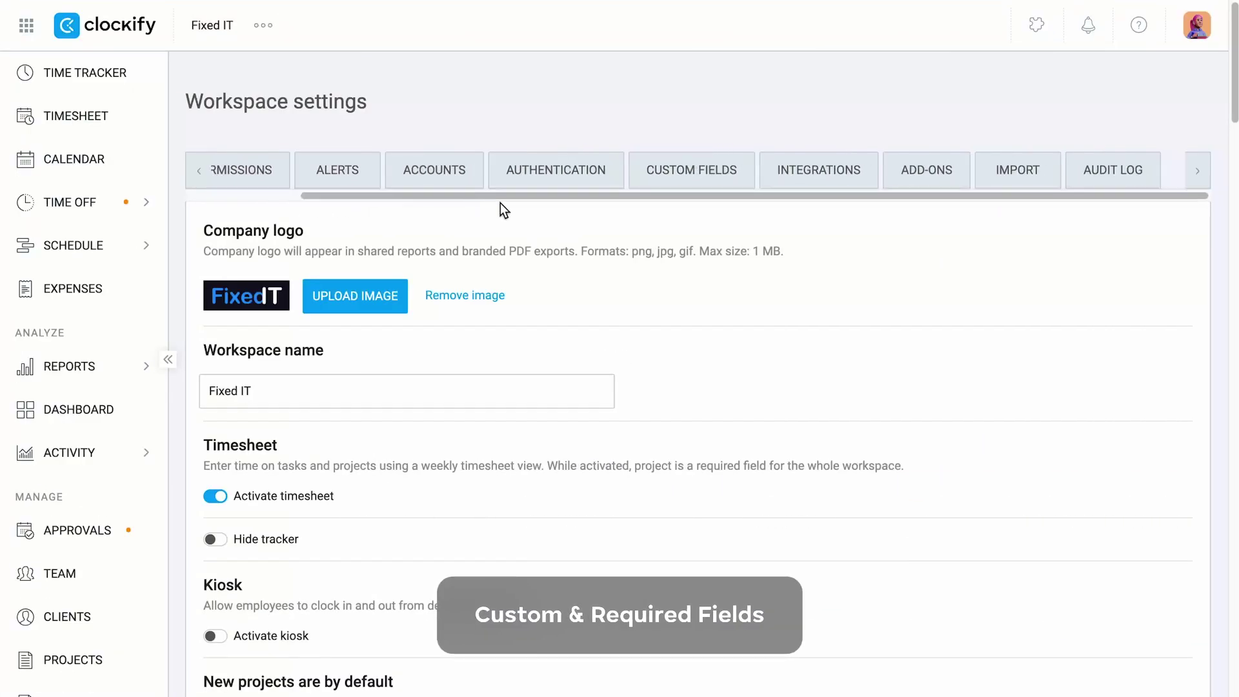
Create a time entry custom field named Project Status.
{"action": "left_click", "coordinate": [657, 176]}
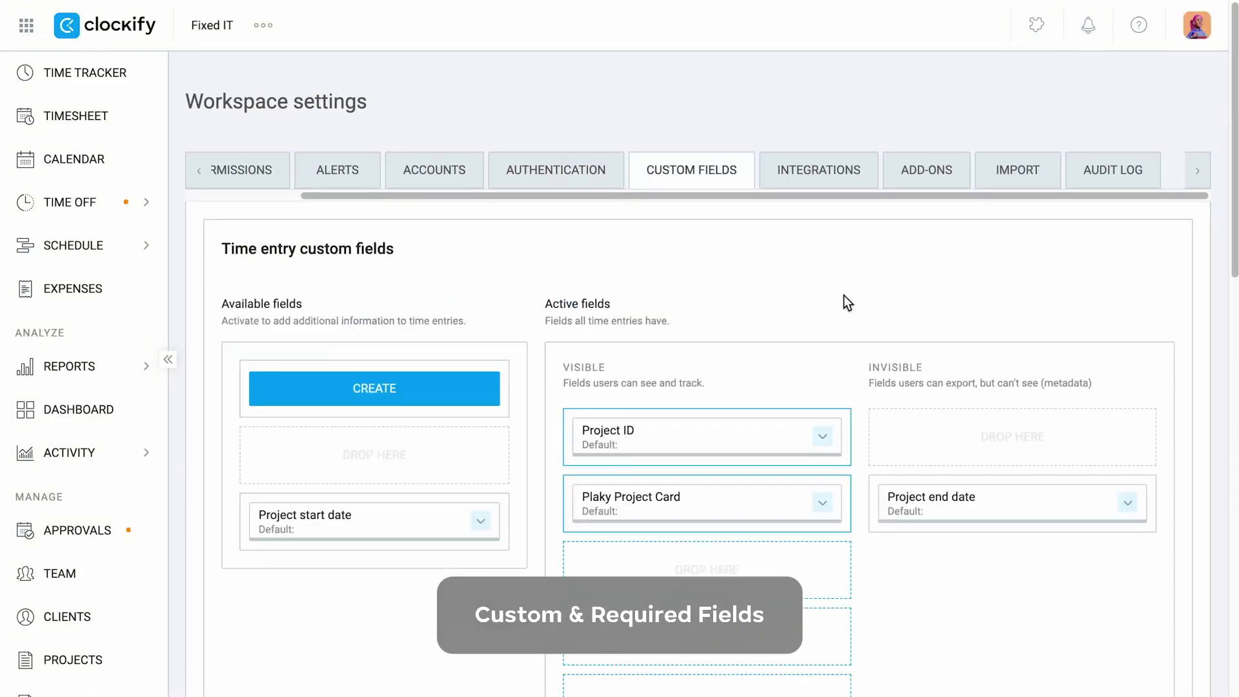
{"action": "scroll", "coordinate": [844, 296], "scroll_direction": "down", "scroll_amount": 10}
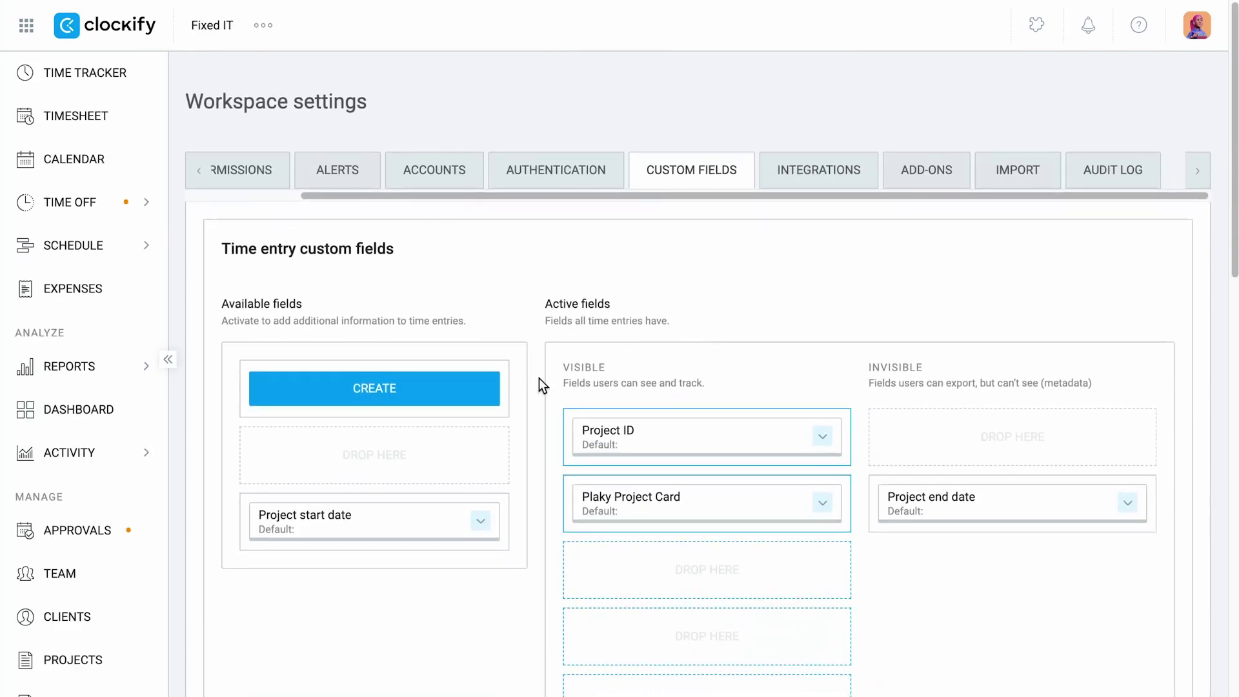
{"action": "left_click", "coordinate": [479, 395]}
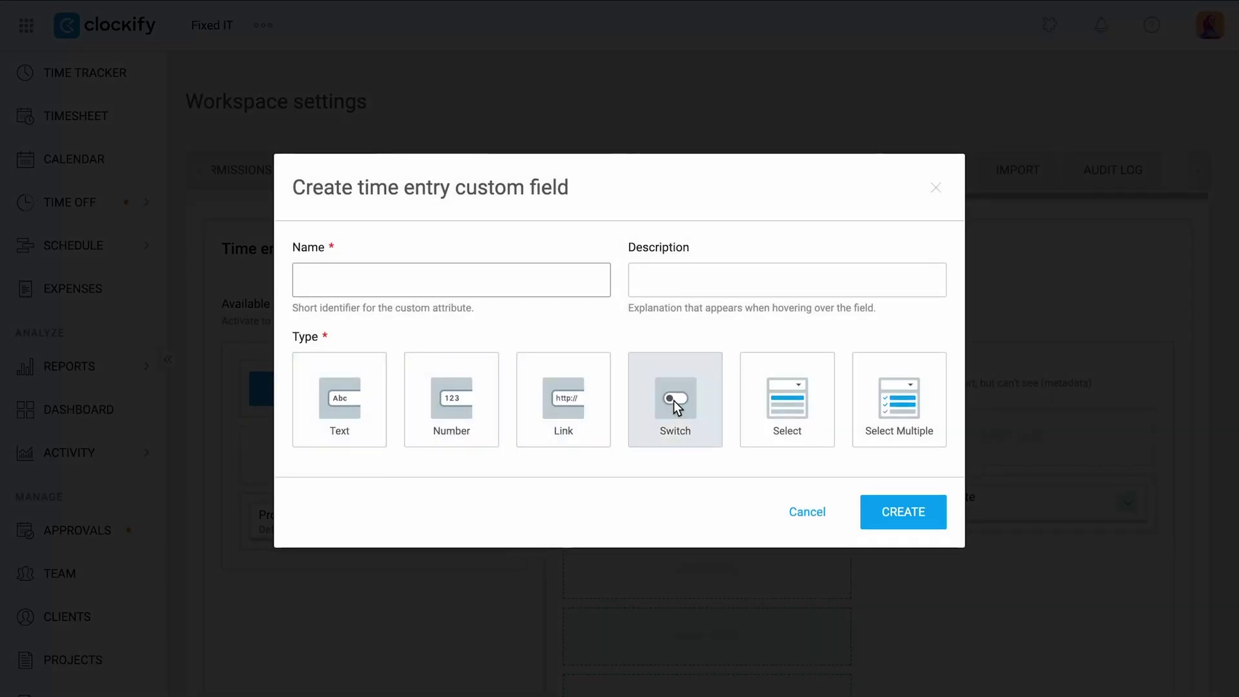
{"action": "left_click", "coordinate": [527, 283]}
{"action": "left_click", "coordinate": [483, 331]}
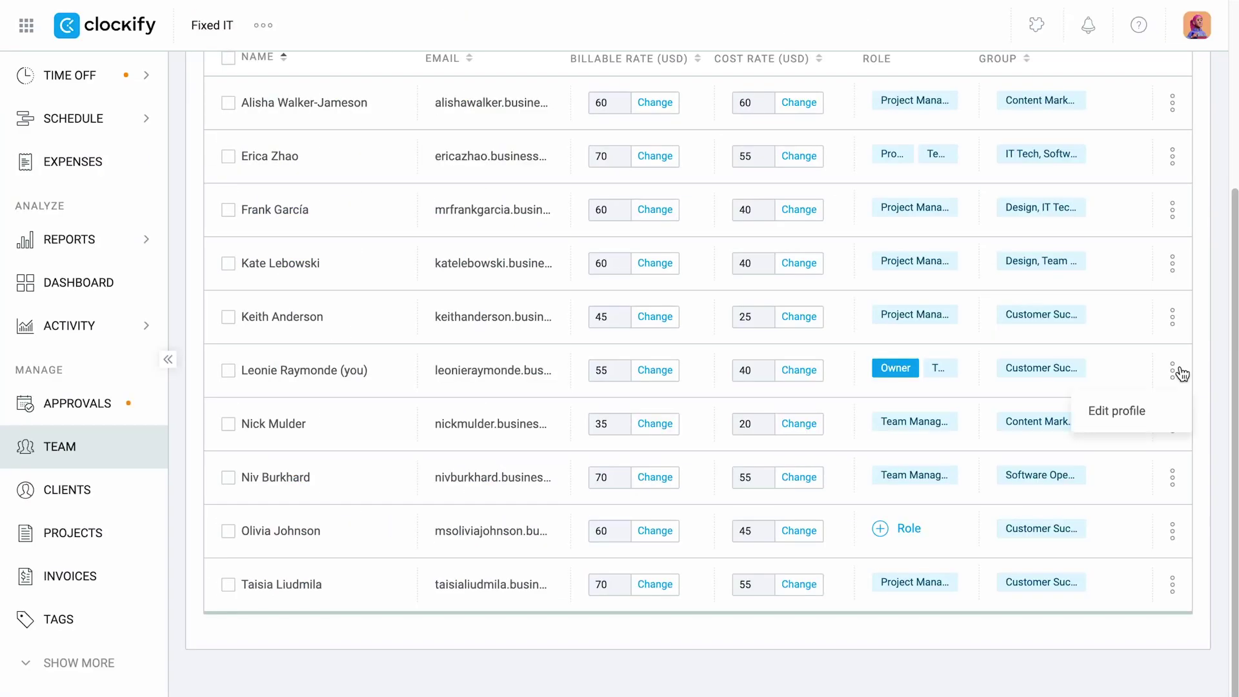
Fill in Medical Info on the team member's profile and save it.
{"action": "left_click", "coordinate": [1156, 406]}
{"action": "scroll", "coordinate": [675, 385], "scroll_direction": "down", "scroll_amount": 5}
{"action": "left_click", "coordinate": [642, 458]}
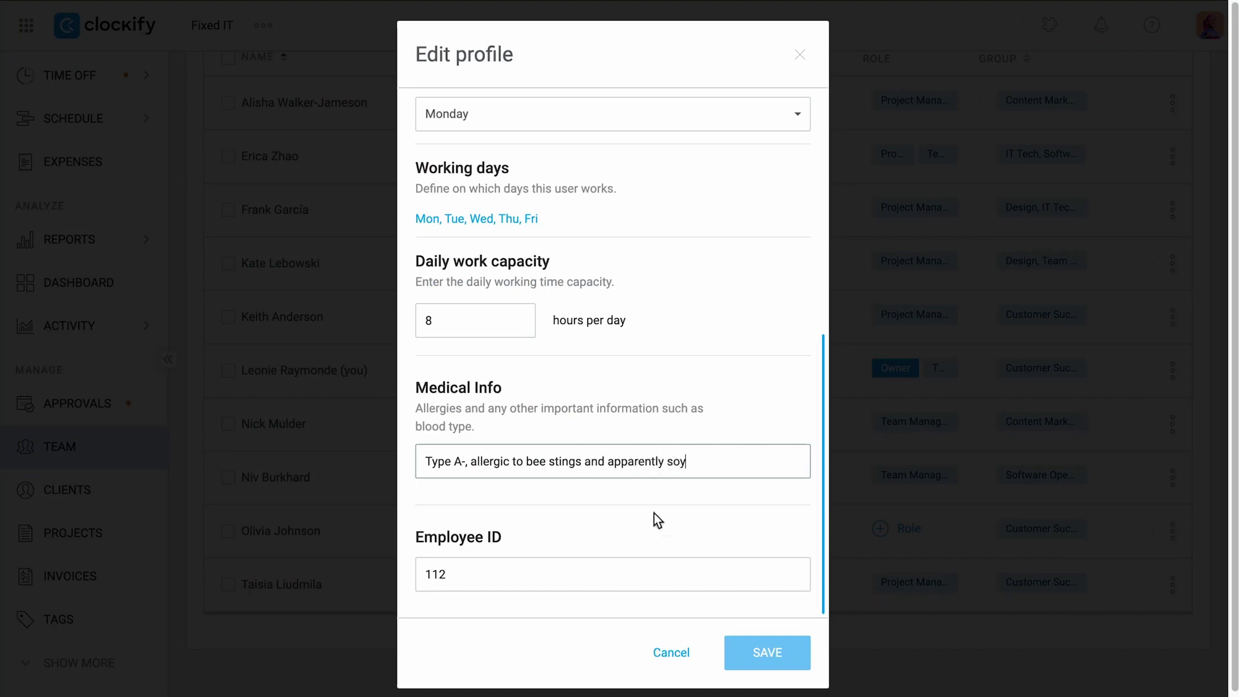
{"action": "left_click", "coordinate": [755, 651]}
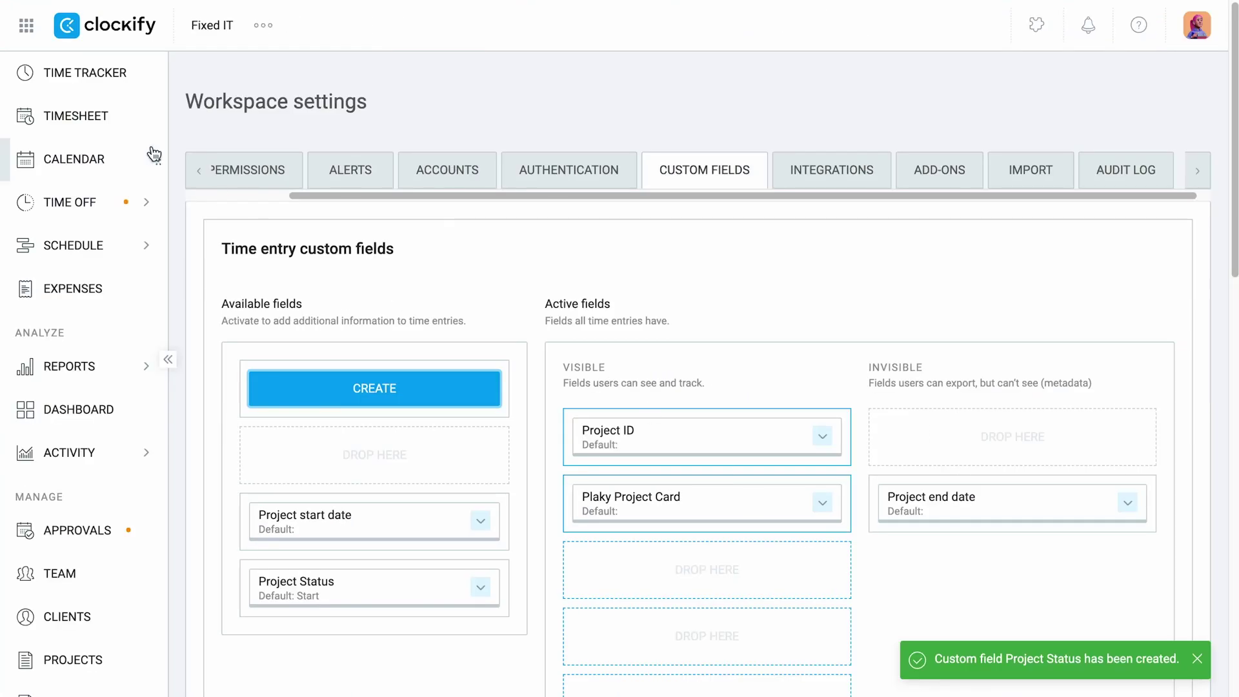
Review Monday's Lunch Time entry in the weekly timesheet, then open the Detailed time report.
{"action": "left_click", "coordinate": [89, 88]}
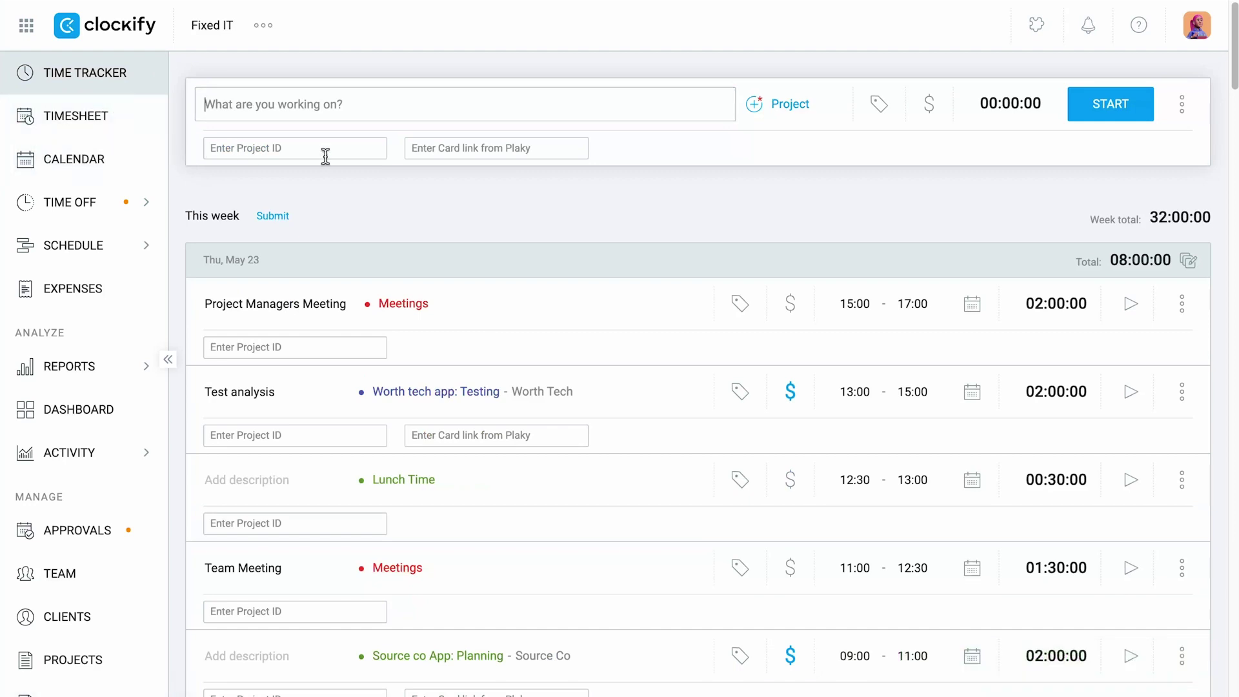
{"action": "left_click", "coordinate": [97, 116]}
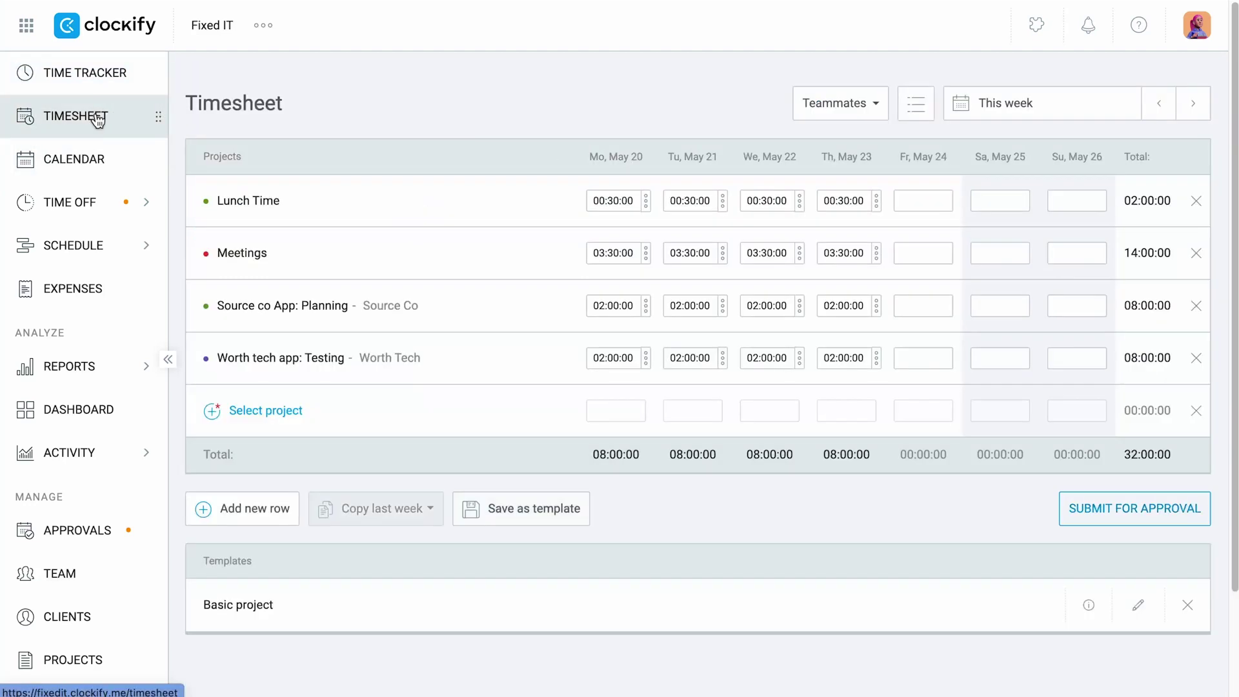
{"action": "left_click", "coordinate": [644, 202]}
{"action": "left_click", "coordinate": [683, 573]}
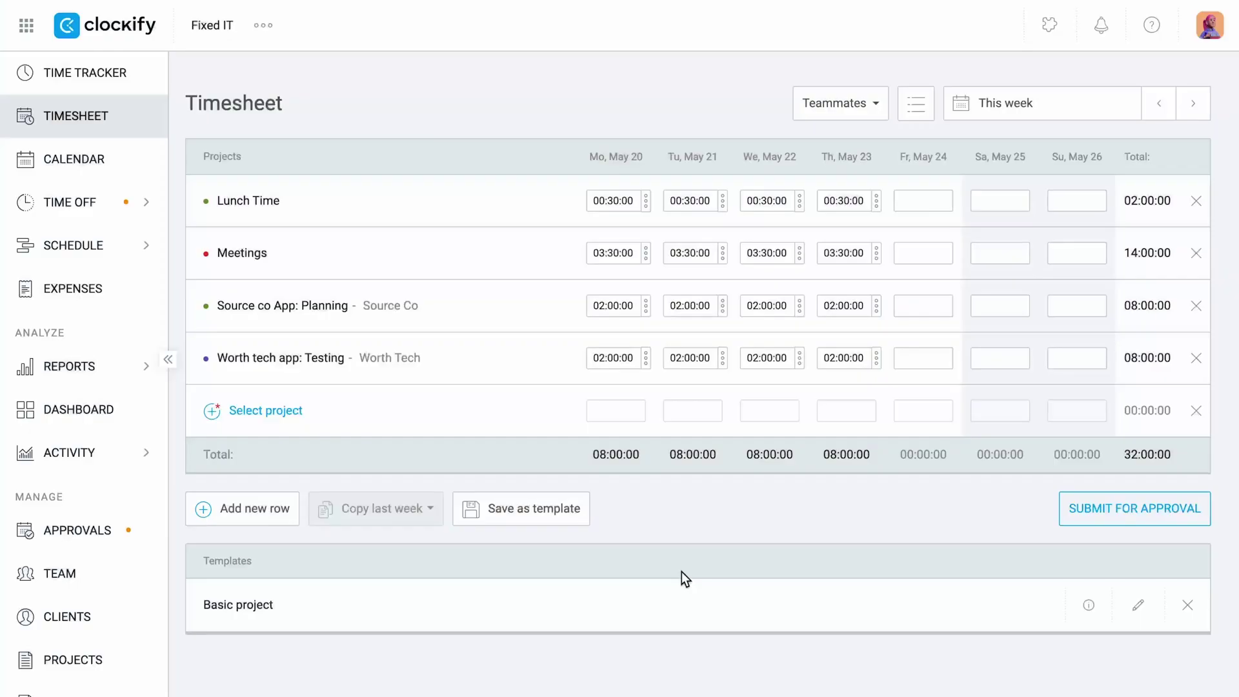
{"action": "mouse_move", "coordinate": [116, 373]}
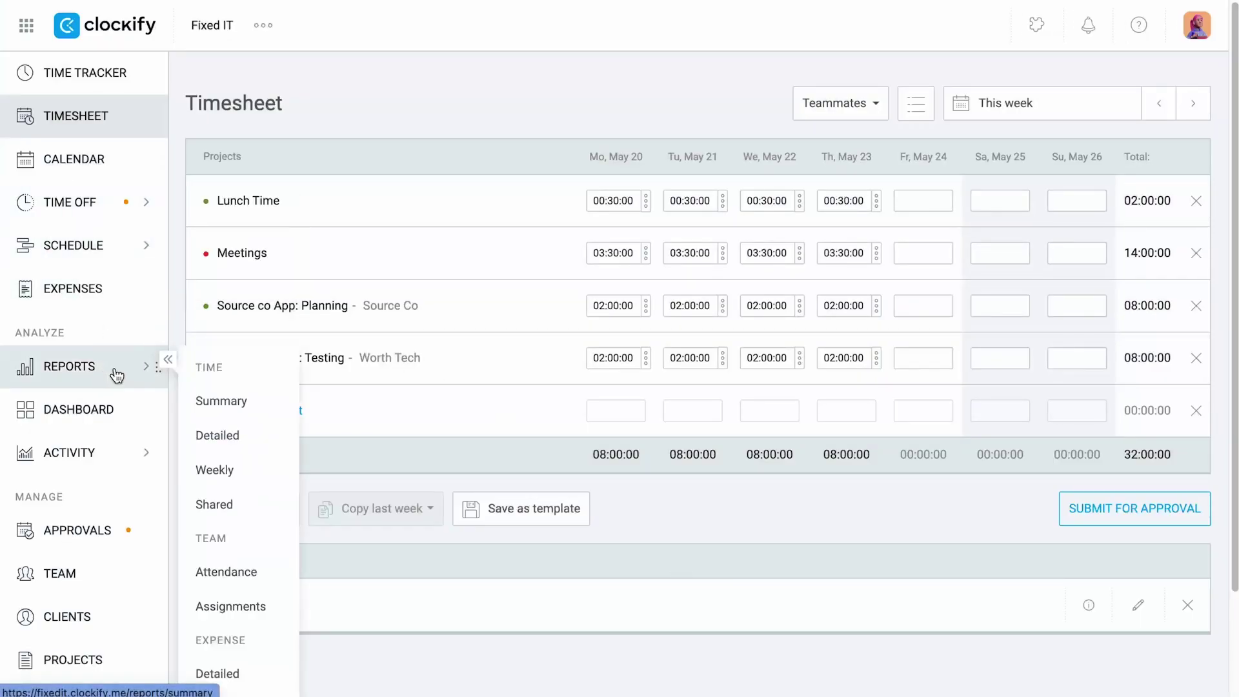
{"action": "left_click", "coordinate": [234, 427]}
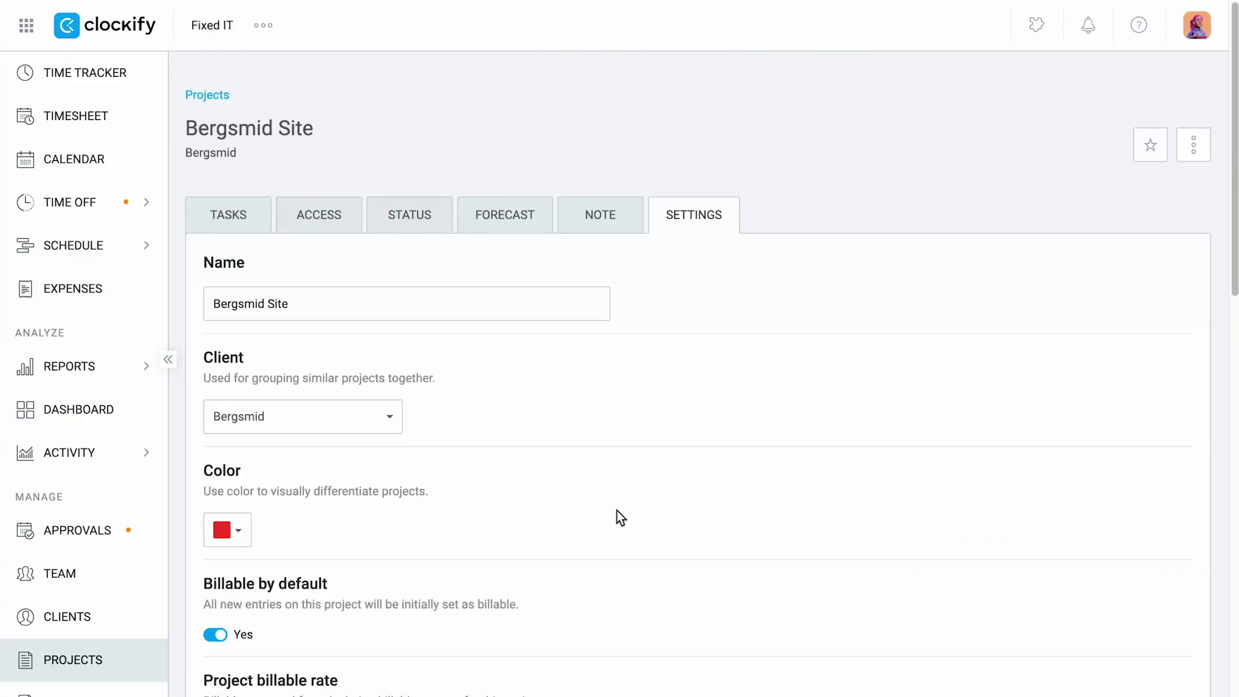
{"action": "scroll", "coordinate": [617, 509], "scroll_direction": "down", "scroll_amount": 12}
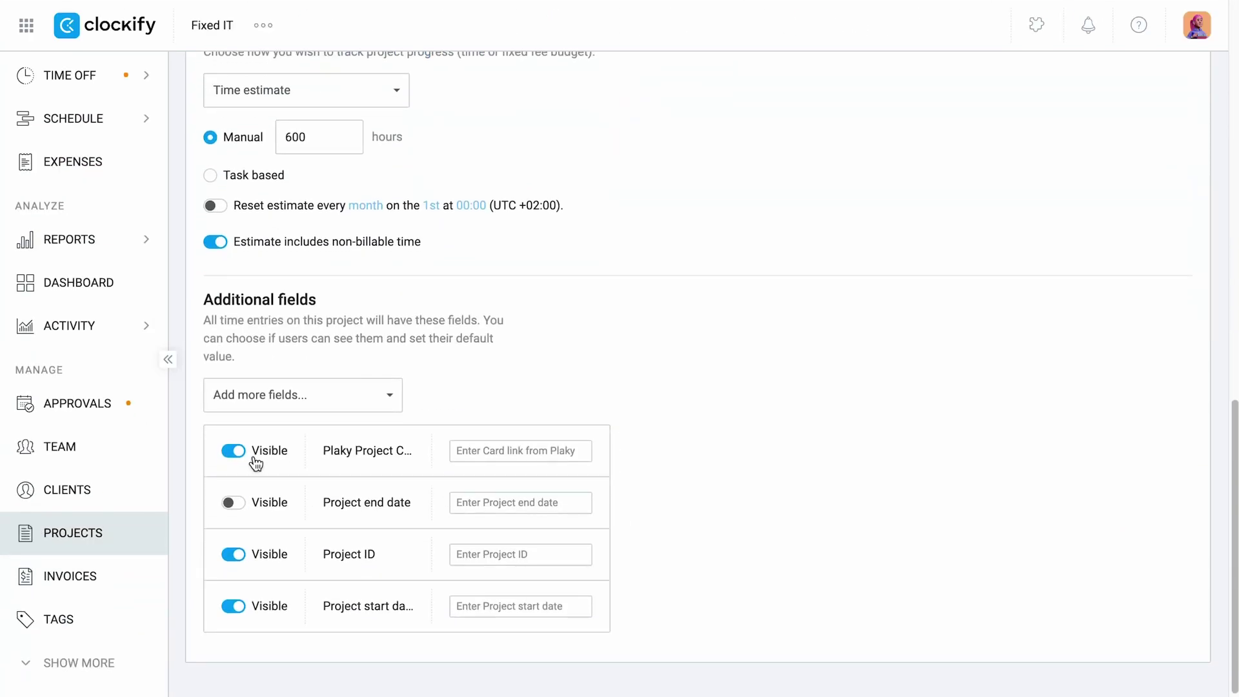
Hide Project ID, show Project end date, and create Project Status with default Start.
{"action": "left_click", "coordinate": [237, 560]}
{"action": "left_click", "coordinate": [232, 506]}
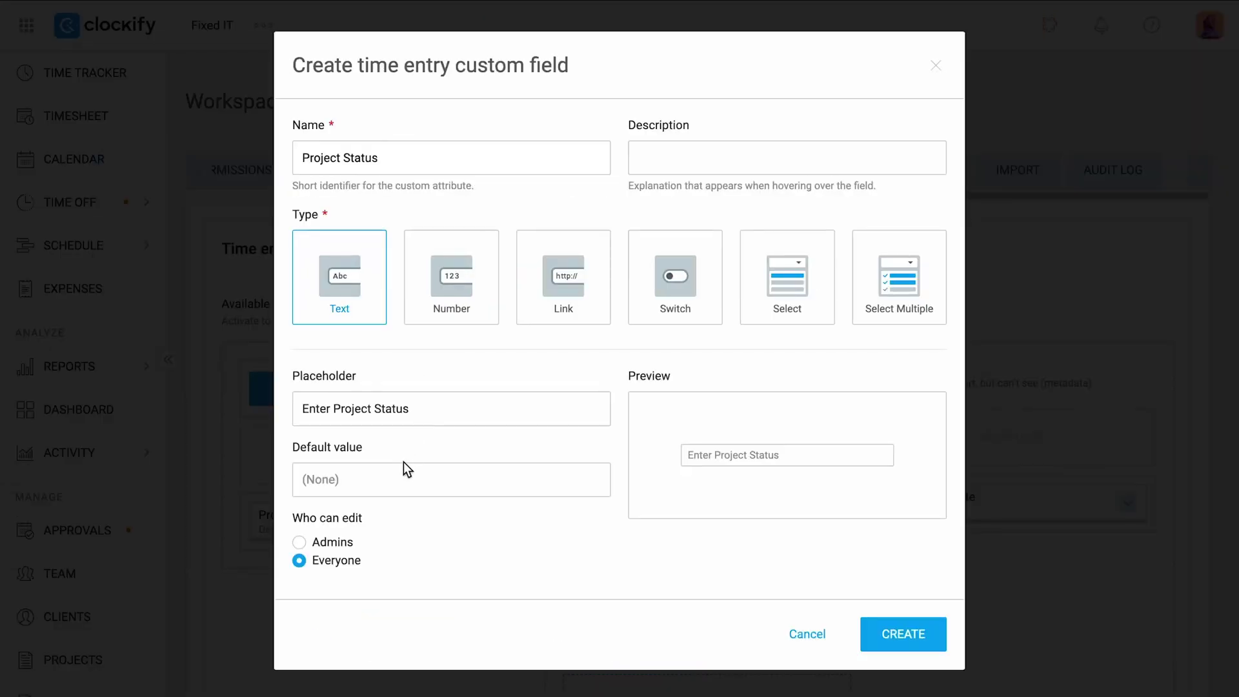
{"action": "left_click", "coordinate": [397, 470]}
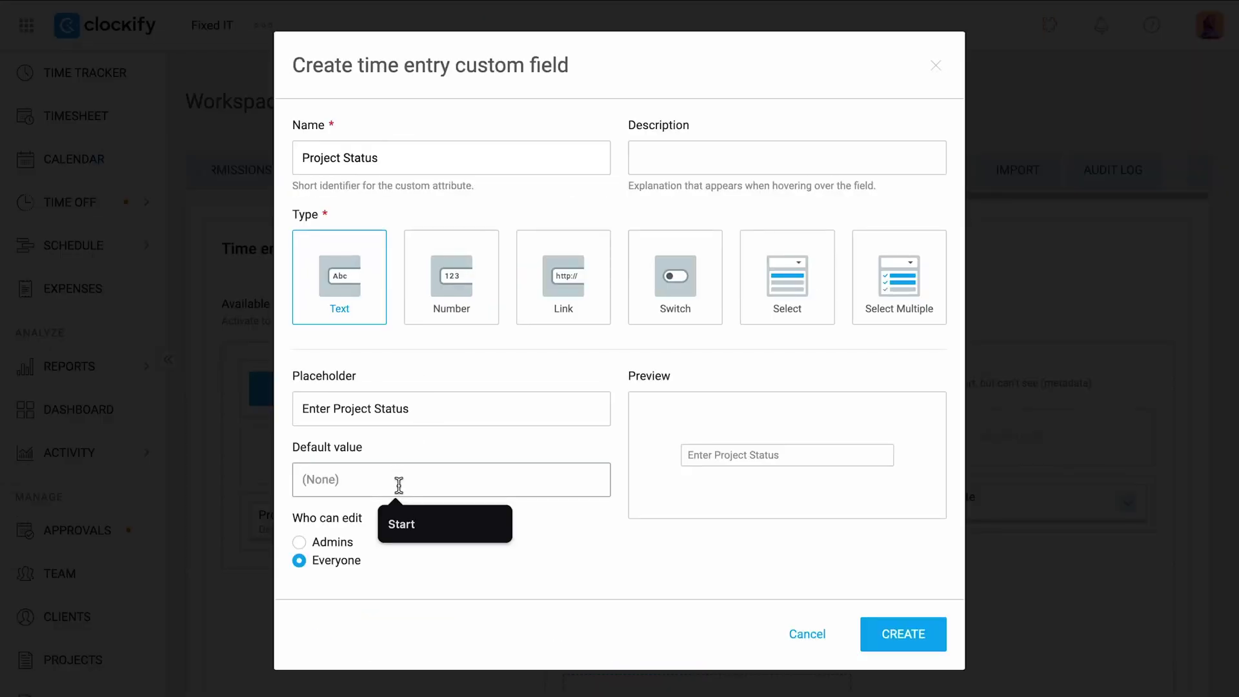
{"action": "type", "text": "Start"}
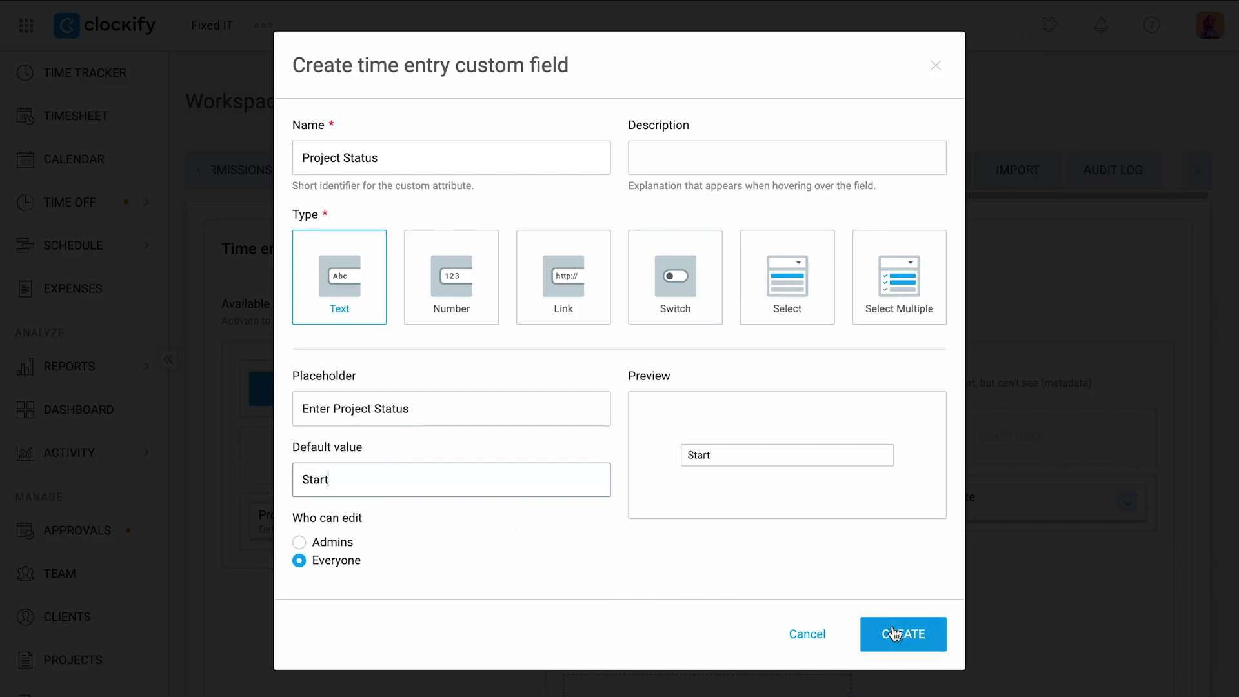
{"action": "left_click", "coordinate": [893, 635]}
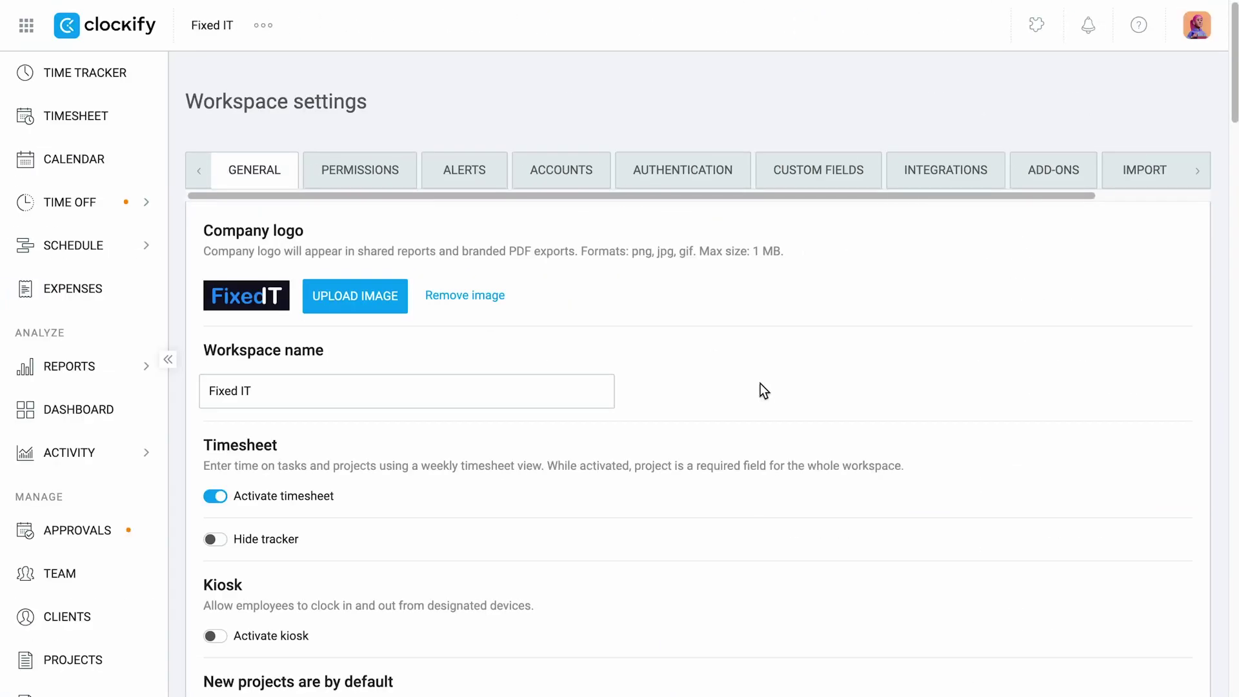
Require the Plaky Project Card field before time entries can be saved.
{"action": "scroll", "coordinate": [760, 388], "scroll_direction": "down", "scroll_amount": 12}
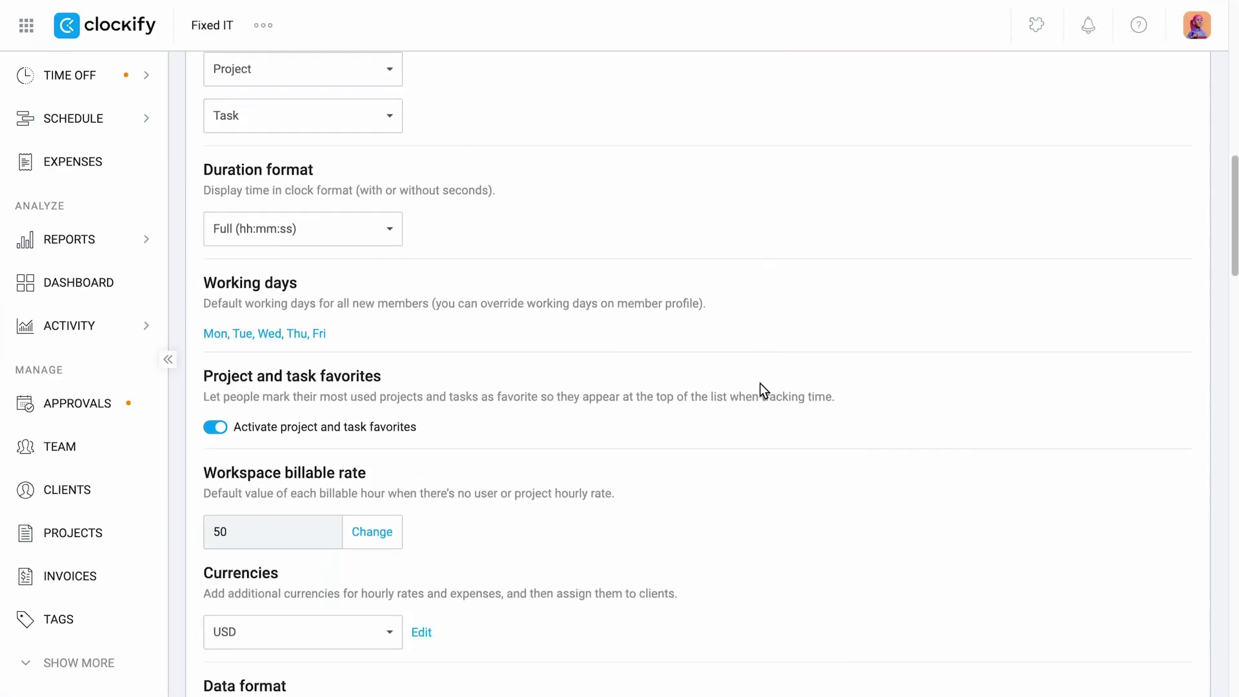
{"action": "scroll", "coordinate": [760, 383], "scroll_direction": "down", "scroll_amount": 12}
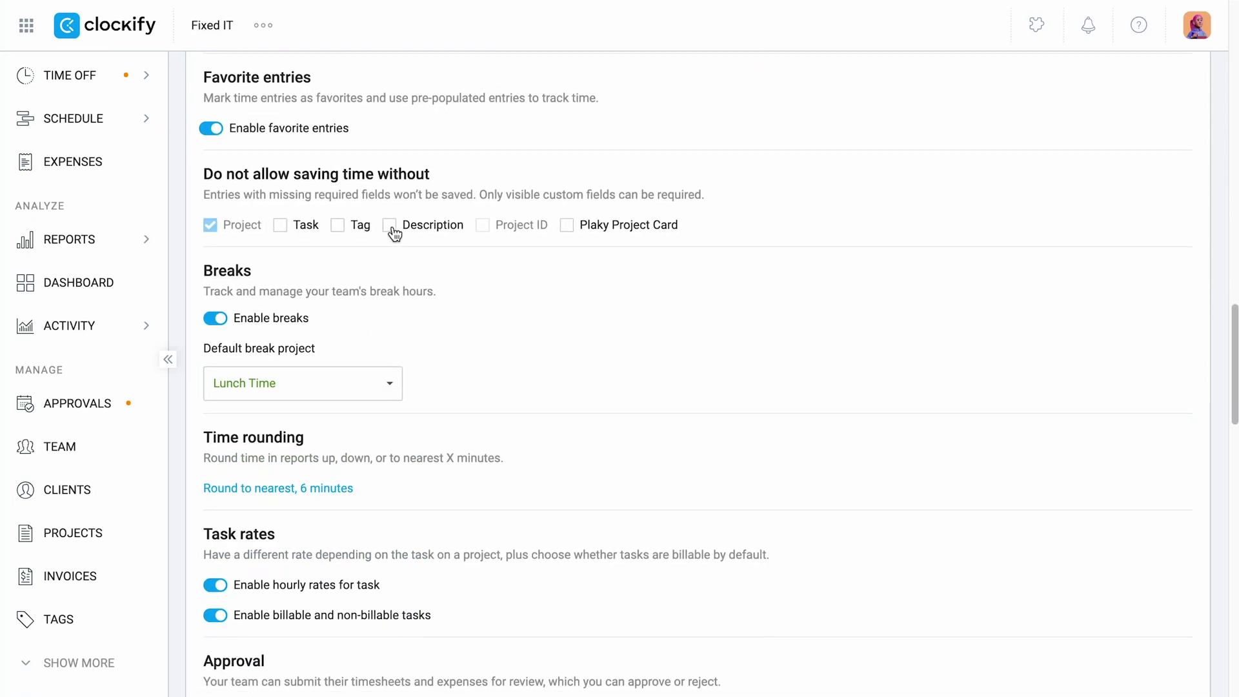
{"action": "left_click", "coordinate": [567, 226]}
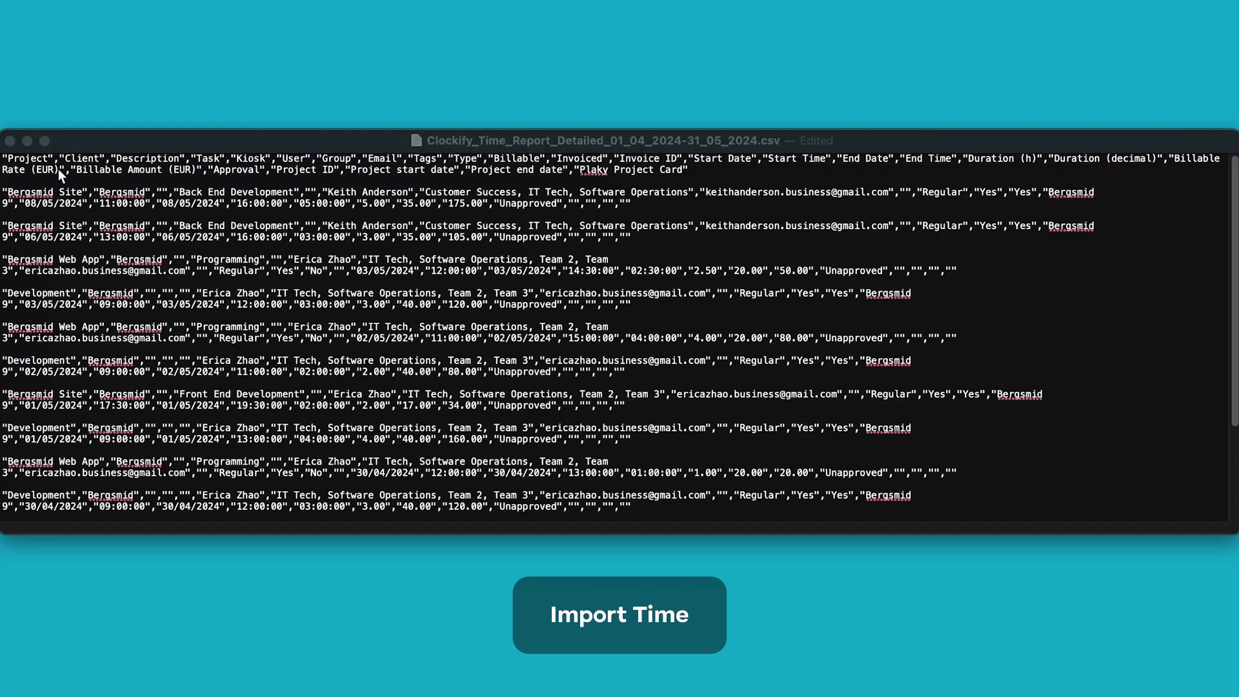
{"action": "double_click", "coordinate": [109, 292]}
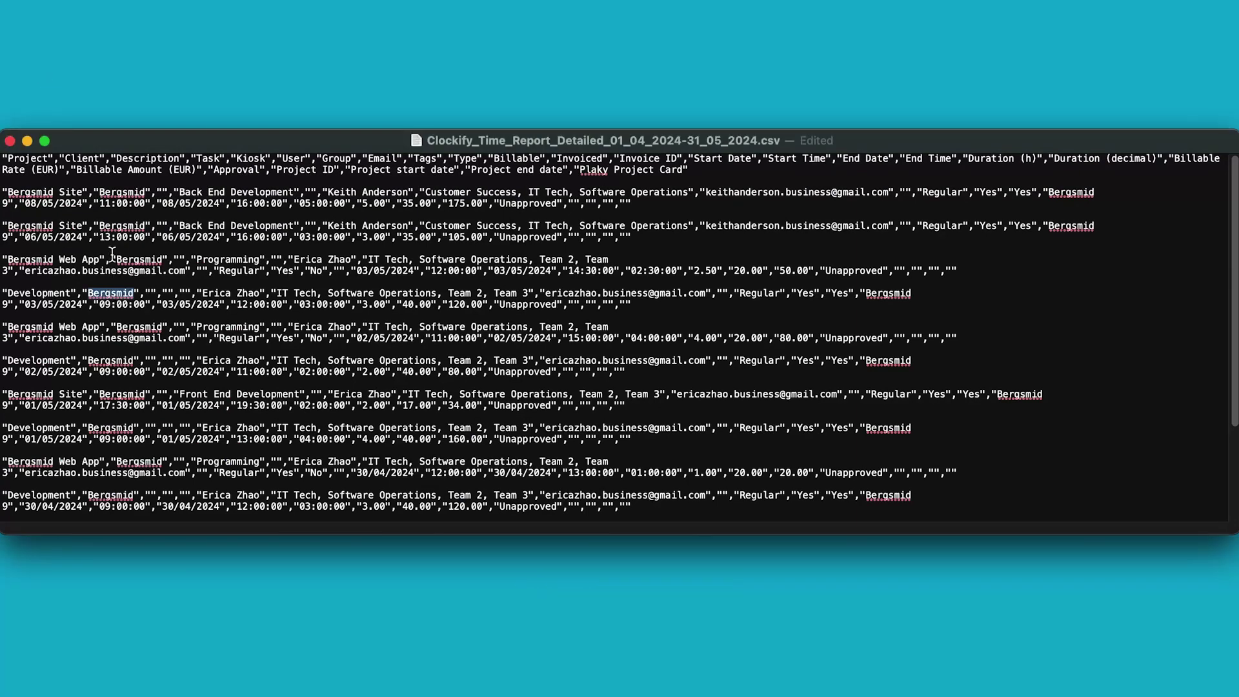
{"action": "double_click", "coordinate": [83, 159]}
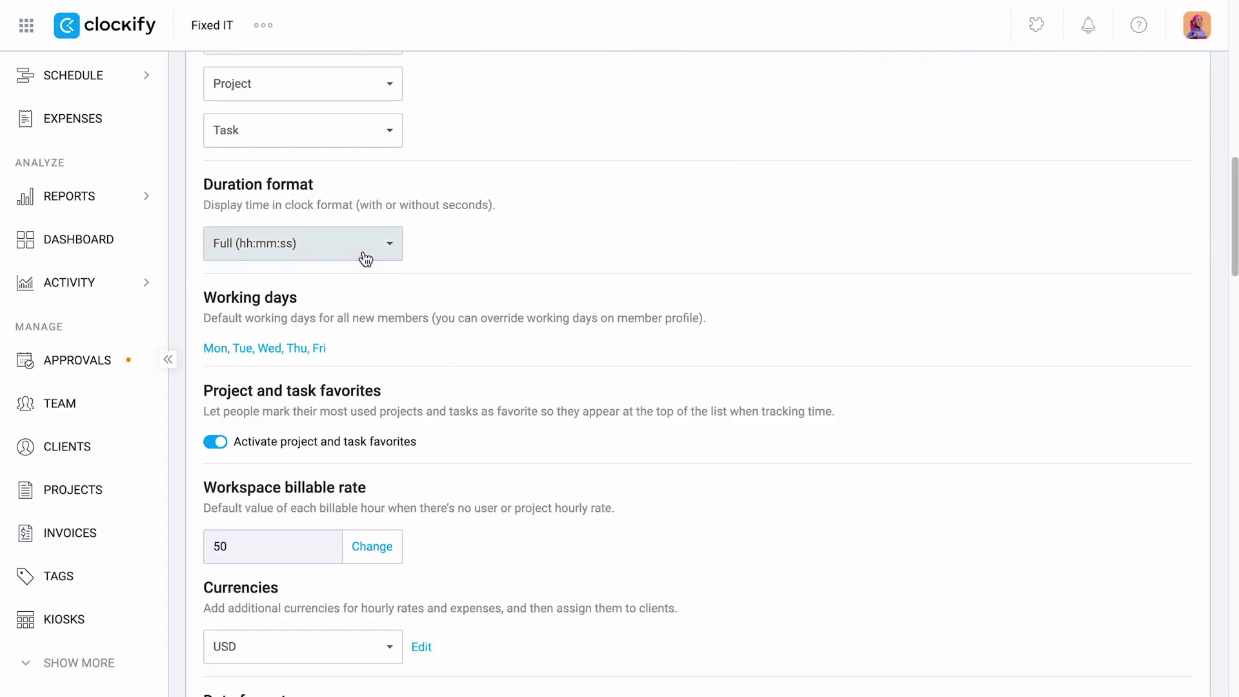
Upload the exported time report CSV from Downloads in the Import settings.
{"action": "scroll", "coordinate": [365, 259], "scroll_direction": "down", "scroll_amount": 6}
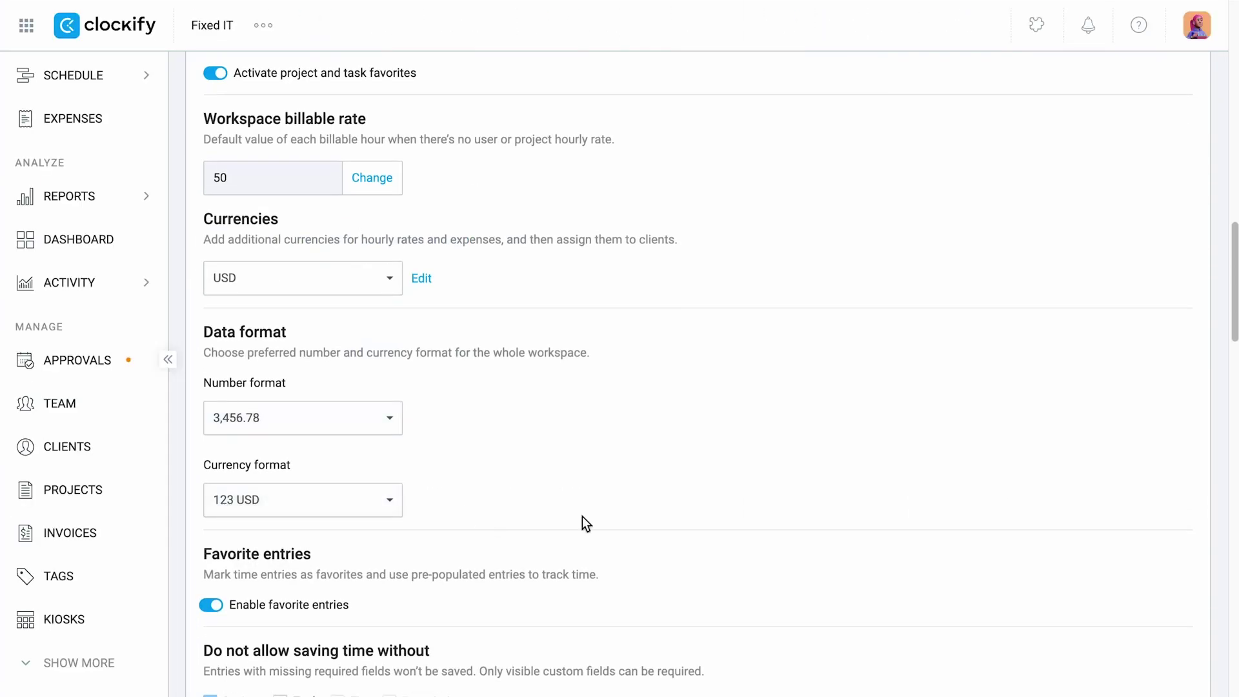
{"action": "scroll", "coordinate": [706, 505], "scroll_direction": "up", "scroll_amount": 15}
{"action": "left_click", "coordinate": [1142, 182]}
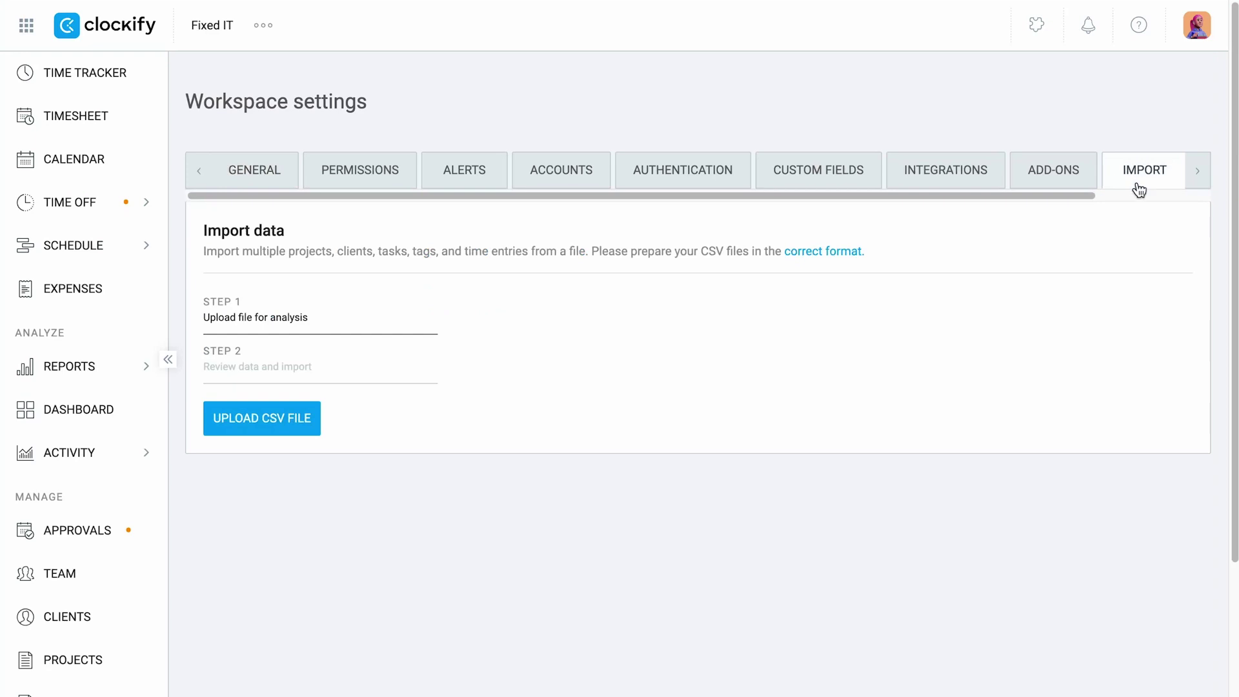
{"action": "left_click", "coordinate": [302, 423]}
{"action": "left_click", "coordinate": [474, 191]}
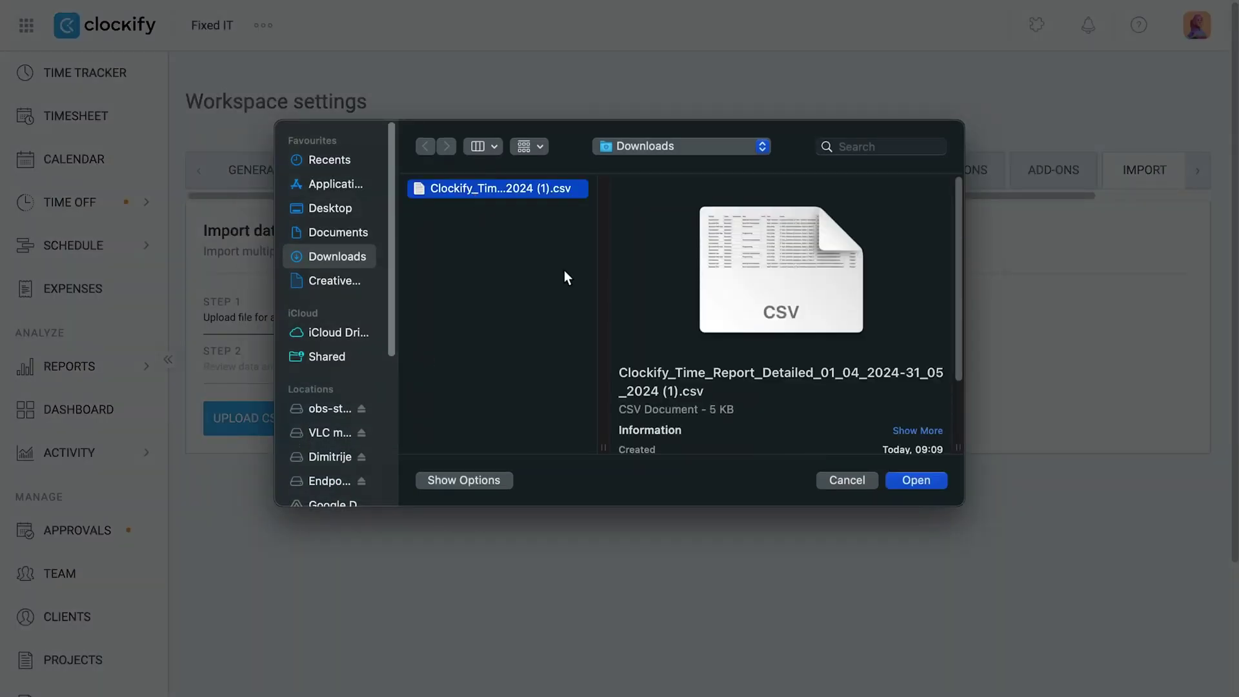
{"action": "left_click", "coordinate": [913, 484]}
Highlight the detected counts of projects, tasks, clients and tags.
{"action": "double_click", "coordinate": [244, 445]}
{"action": "double_click", "coordinate": [326, 445]}
{"action": "double_click", "coordinate": [395, 446]}
{"action": "left_click", "coordinate": [480, 450]}
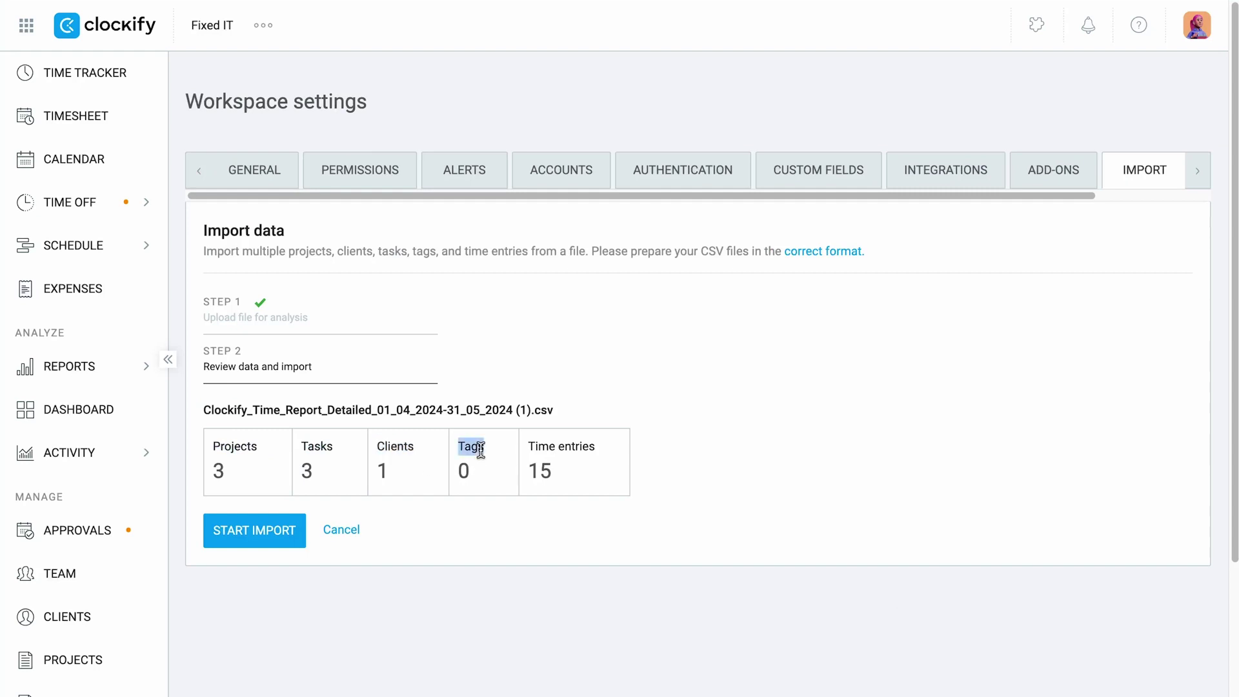
Note the 15 time entries found, disable manual time adding and editing, and open the timesheet.
{"action": "triple_click", "coordinate": [573, 446]}
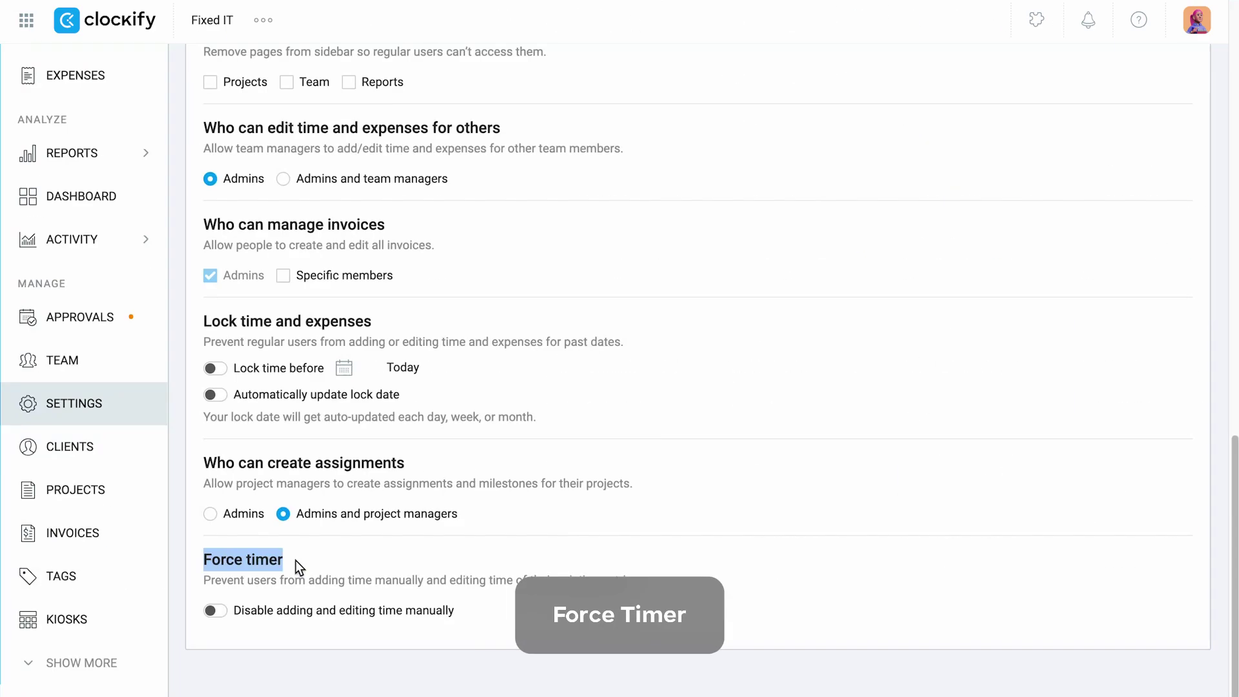
{"action": "left_click", "coordinate": [216, 610]}
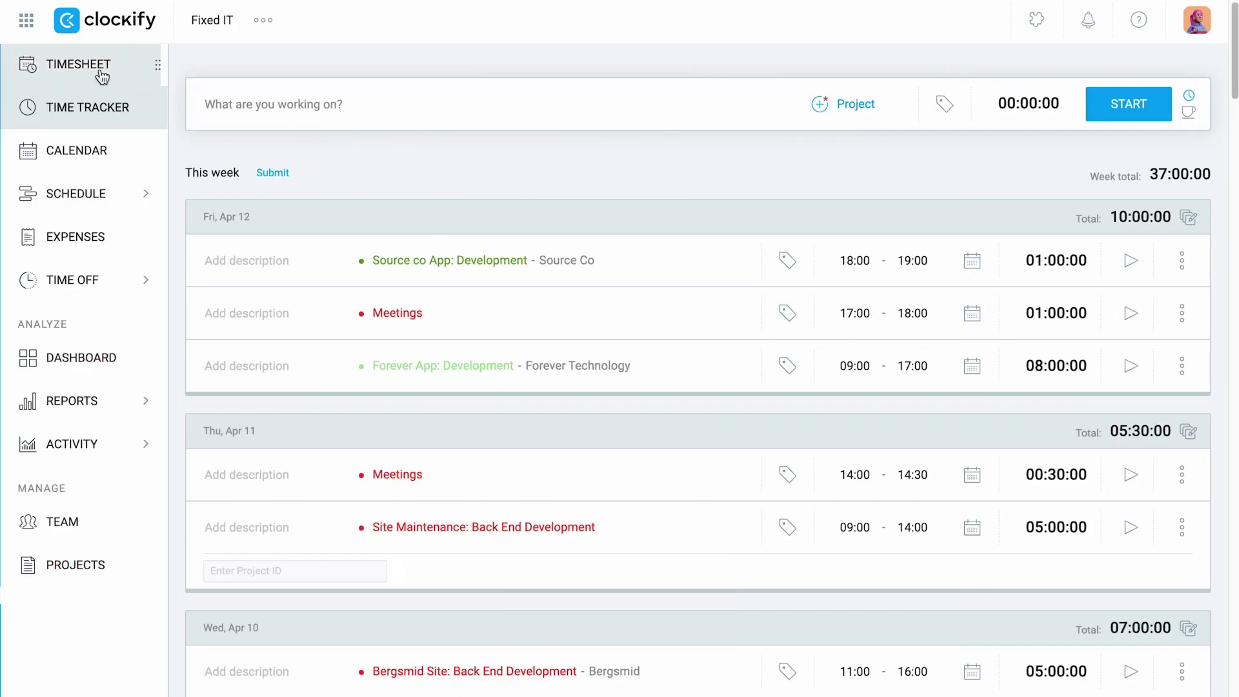
{"action": "left_click", "coordinate": [97, 71]}
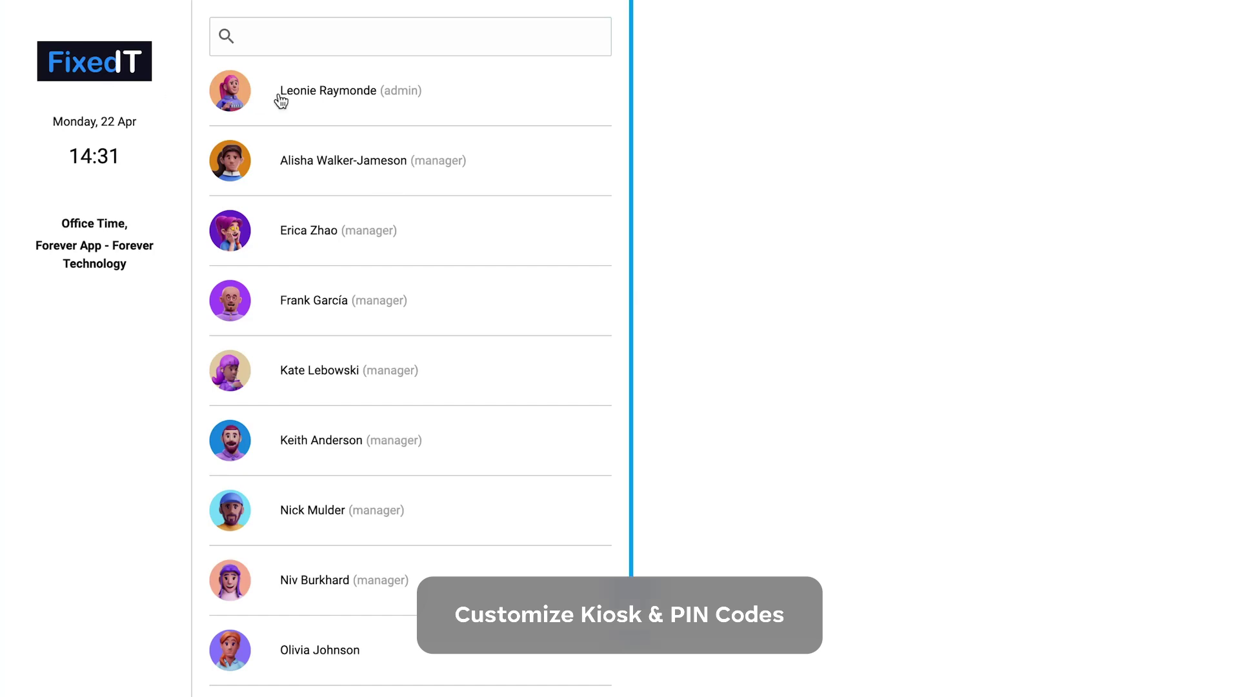
Clock the admin user in to Forever App - Forever Technology at the kiosk using their PIN.
{"action": "left_click", "coordinate": [389, 108]}
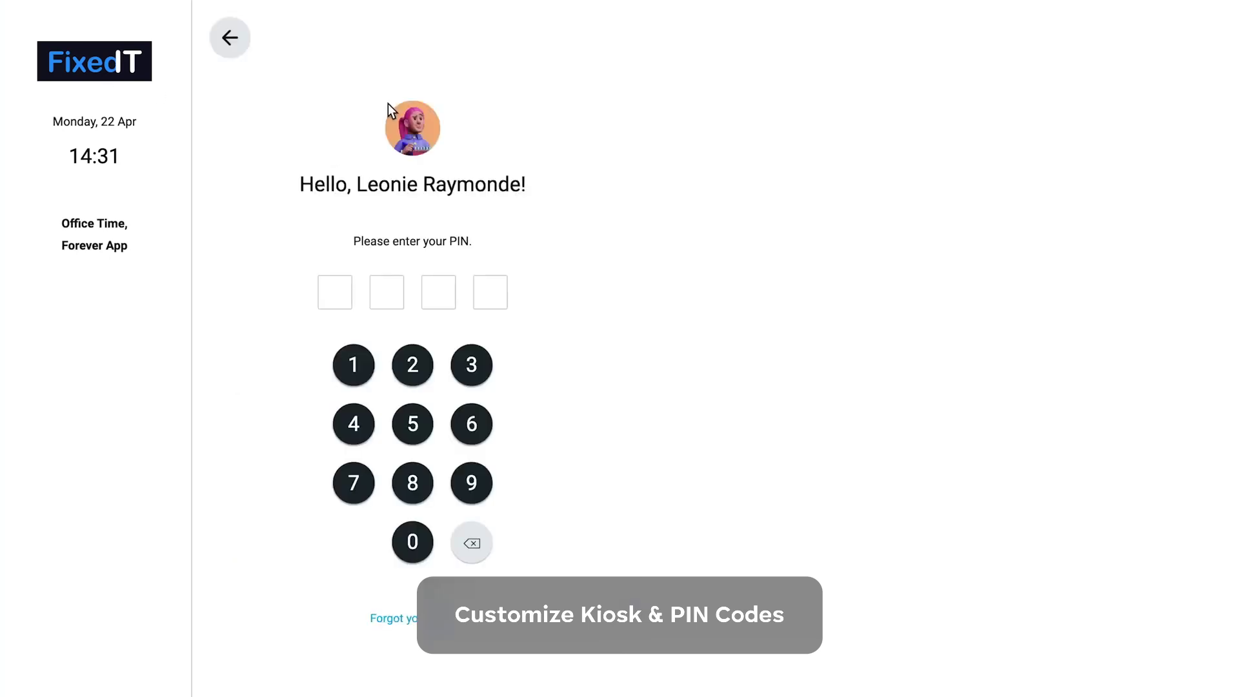
{"action": "left_click", "coordinate": [411, 544]}
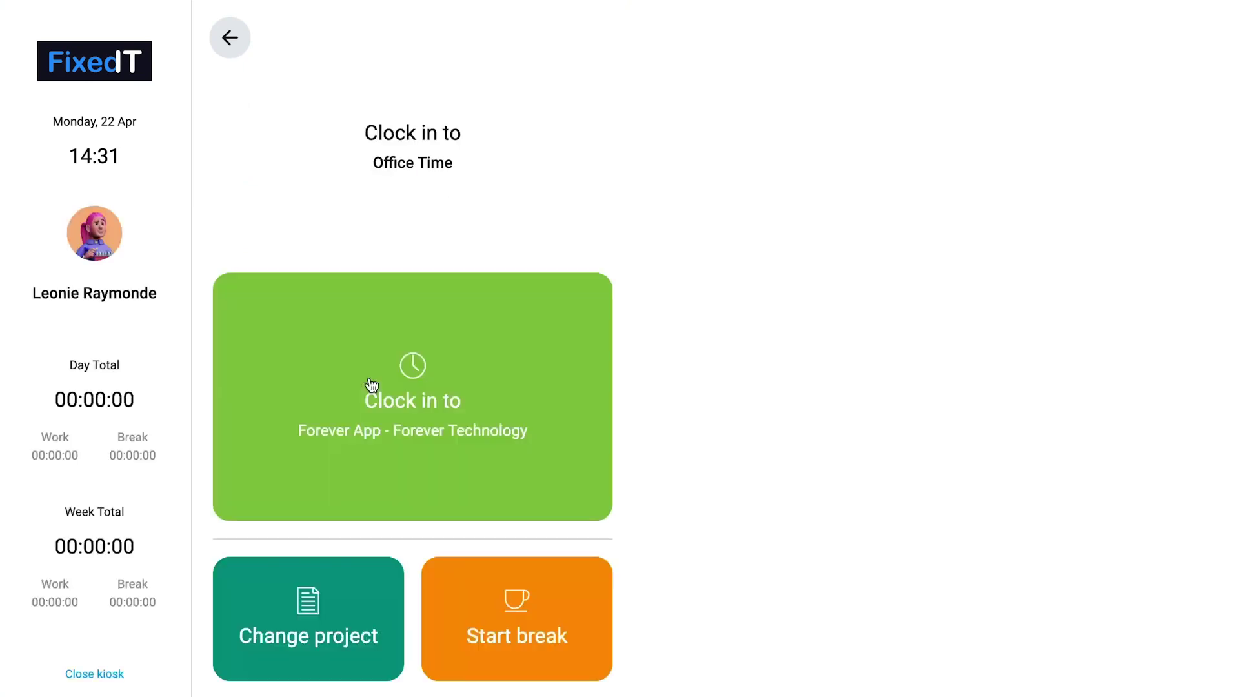
{"action": "left_click", "coordinate": [518, 395]}
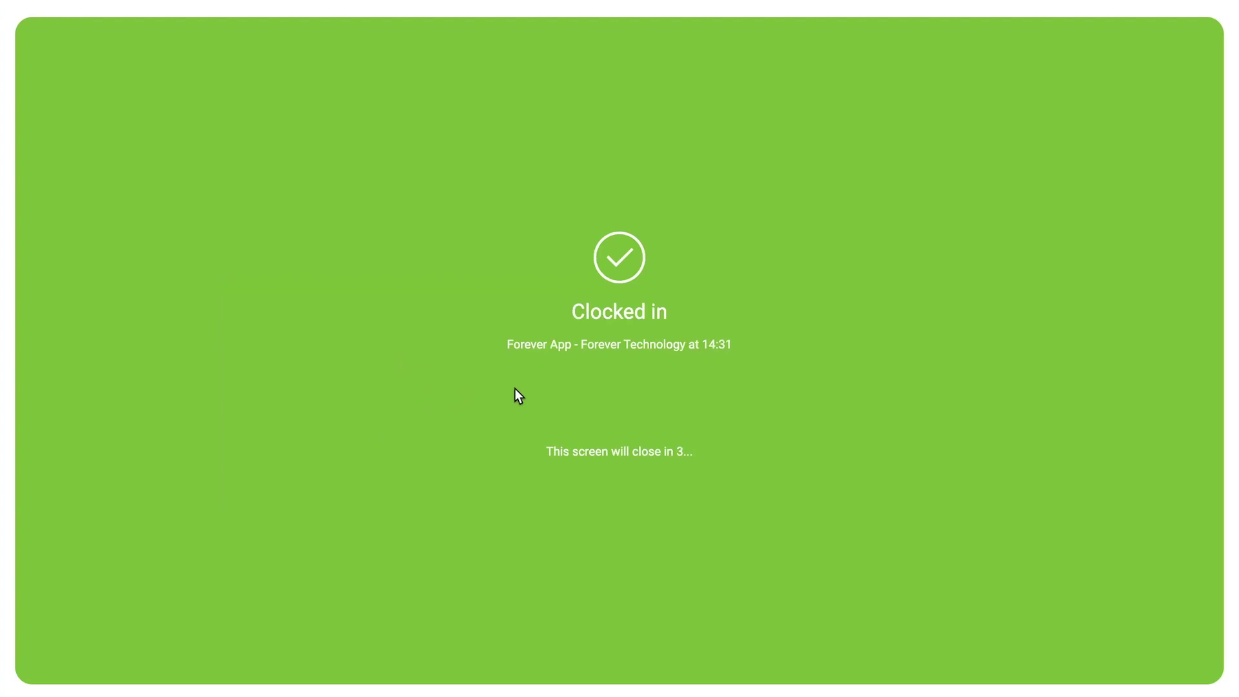
{"action": "left_click", "coordinate": [518, 395]}
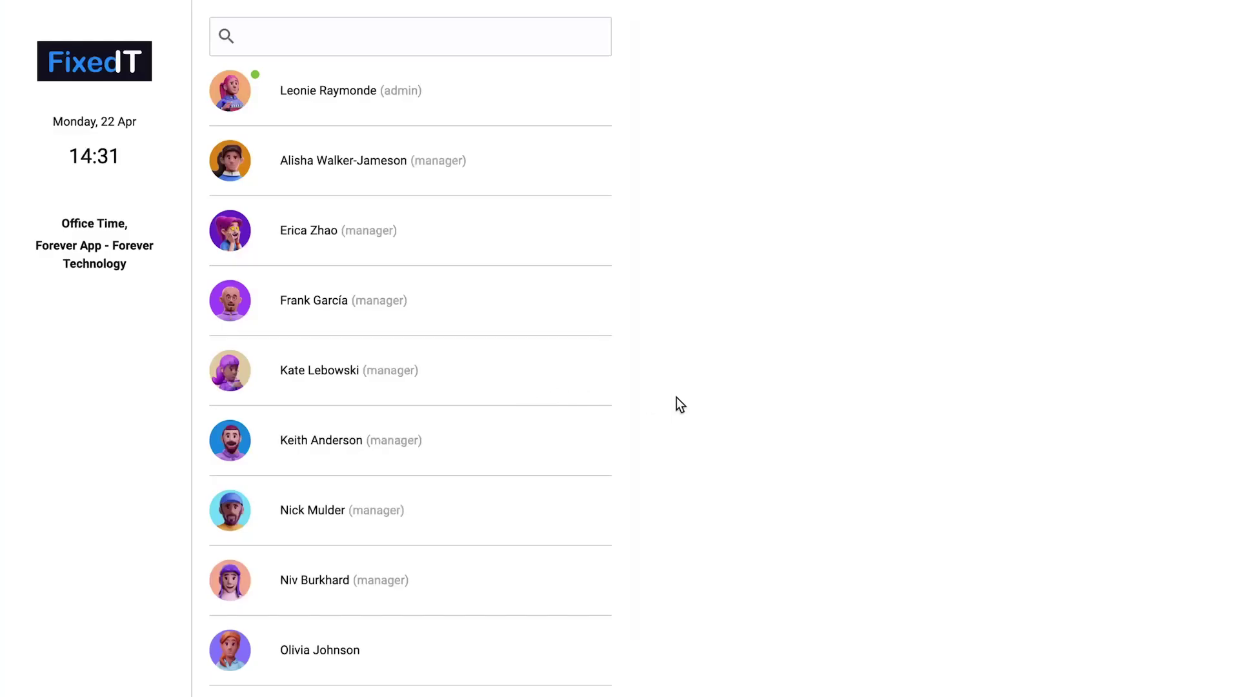
{"action": "left_click", "coordinate": [417, 100]}
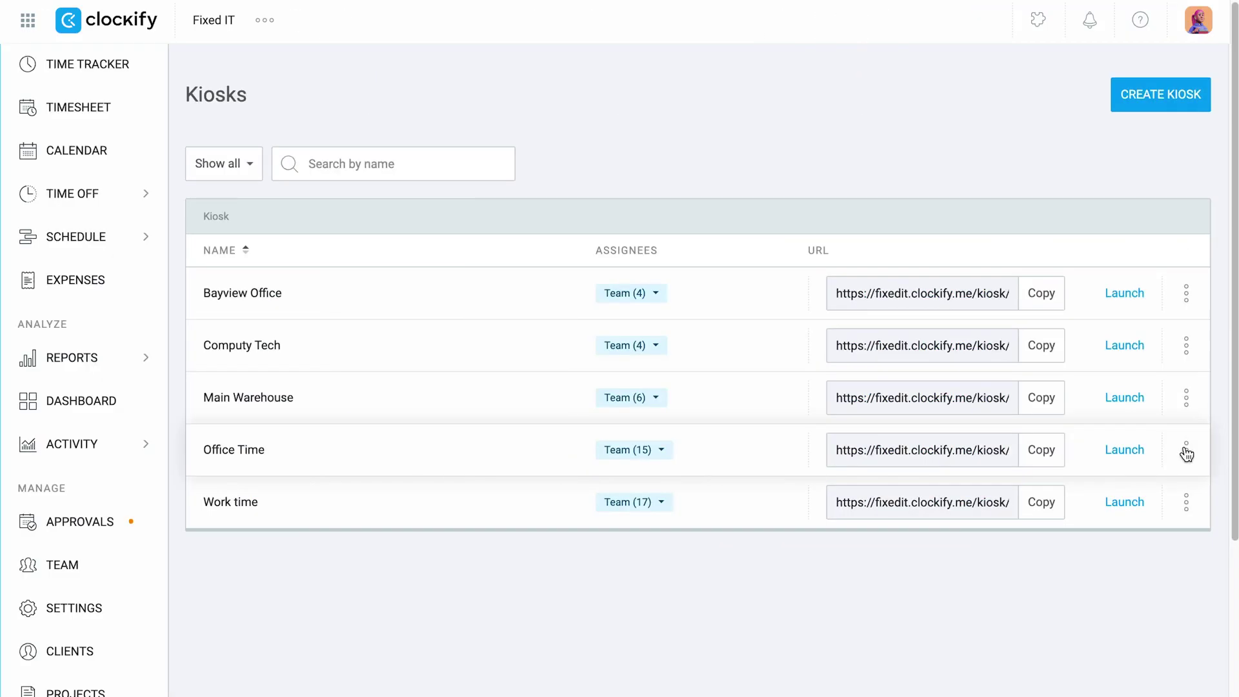
Change the Office Time kiosk's logout time from 12 to 24 hours.
{"action": "left_click", "coordinate": [1185, 450]}
{"action": "left_click", "coordinate": [1167, 489]}
{"action": "left_click", "coordinate": [540, 434]}
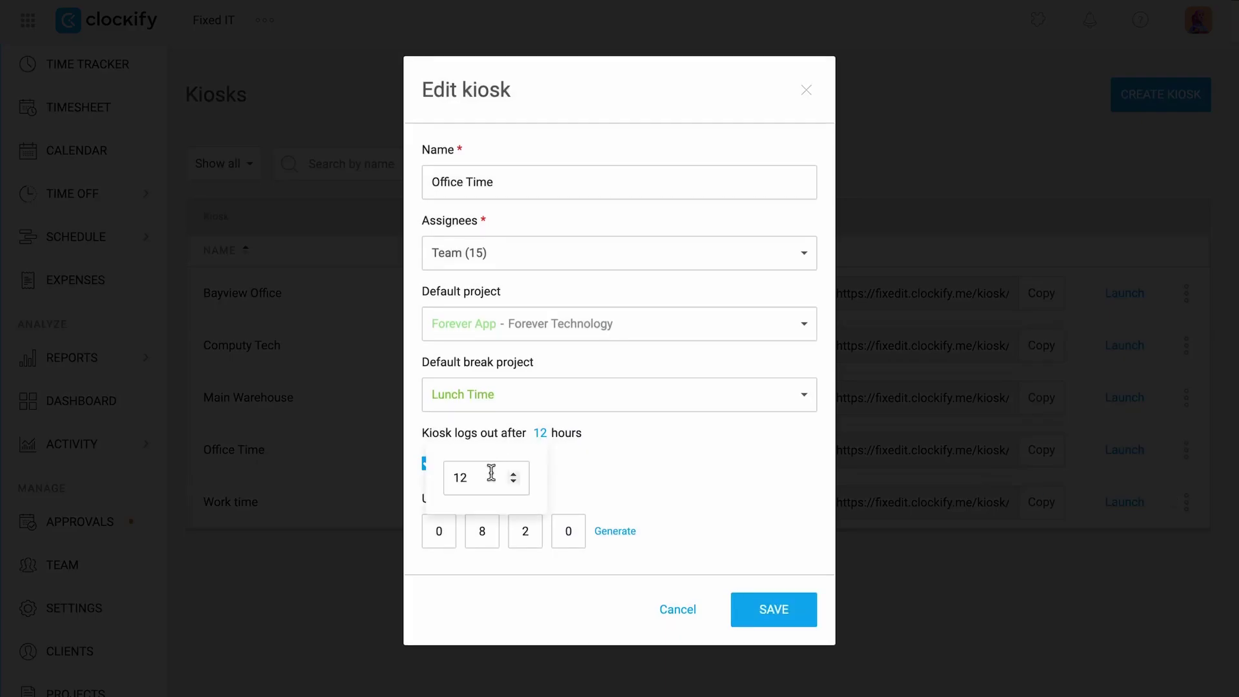
{"action": "key", "text": "BackSpace"}
{"action": "key", "text": "BackSpace"}
{"action": "type", "text": "24"}
{"action": "key", "text": "Return"}
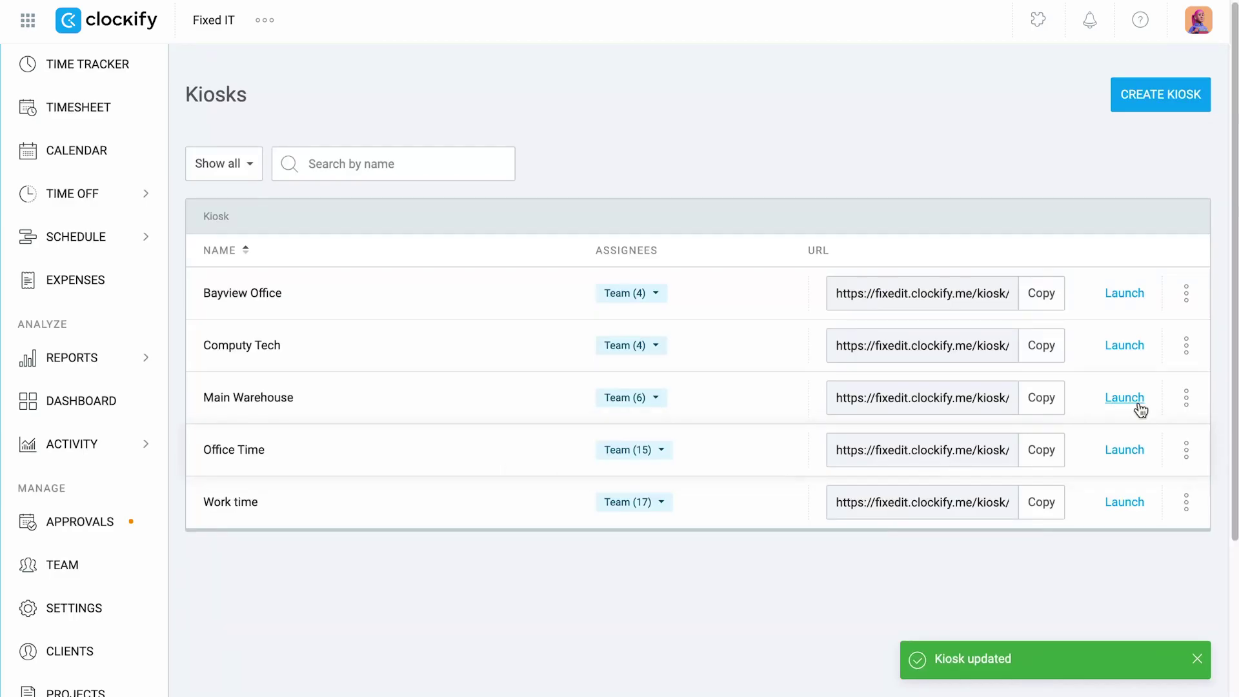
{"action": "left_click", "coordinate": [1186, 345]}
{"action": "left_click", "coordinate": [1171, 387]}
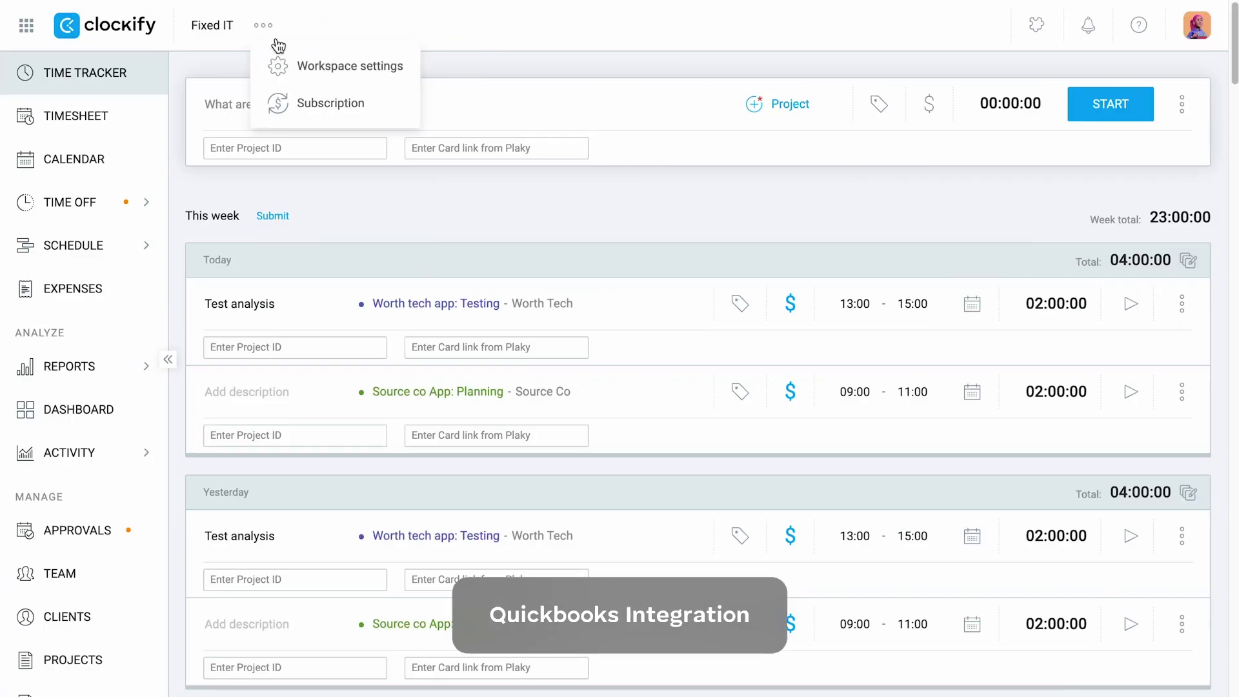
Connect the workspace to QuickBooks from the Integrations settings and authorize the shared data.
{"action": "left_click", "coordinate": [362, 65]}
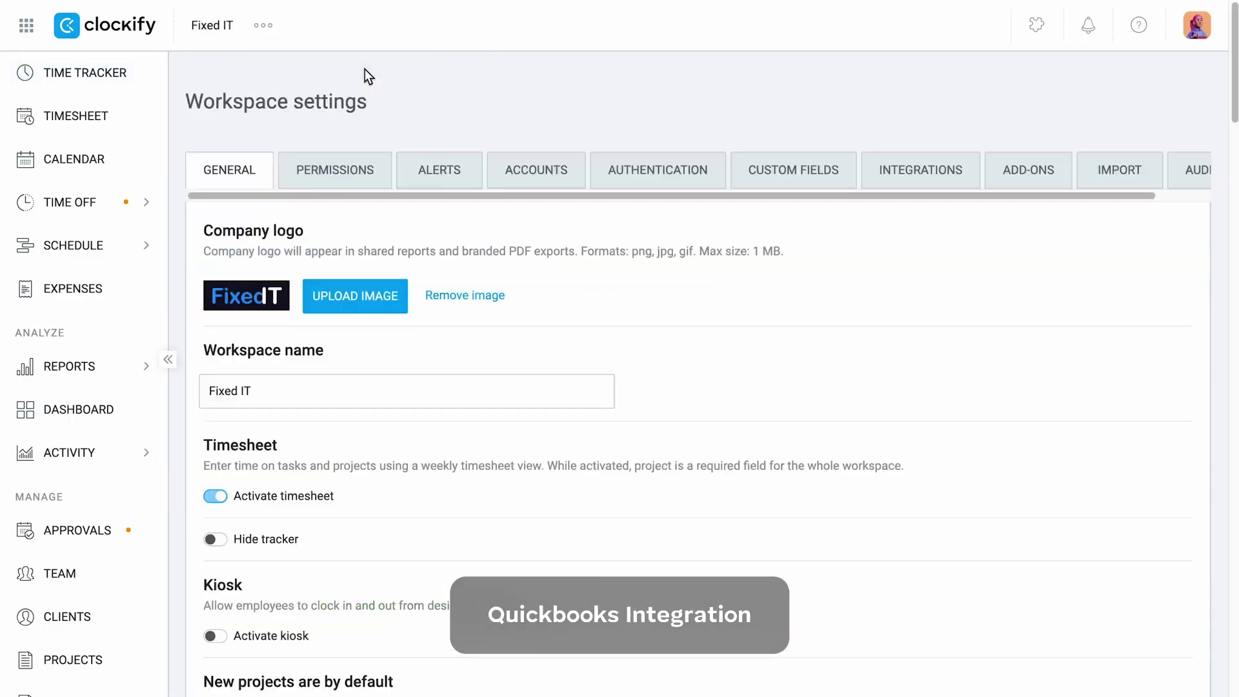
{"action": "left_click_drag", "start_coordinate": [416, 196], "coordinate": [614, 210]}
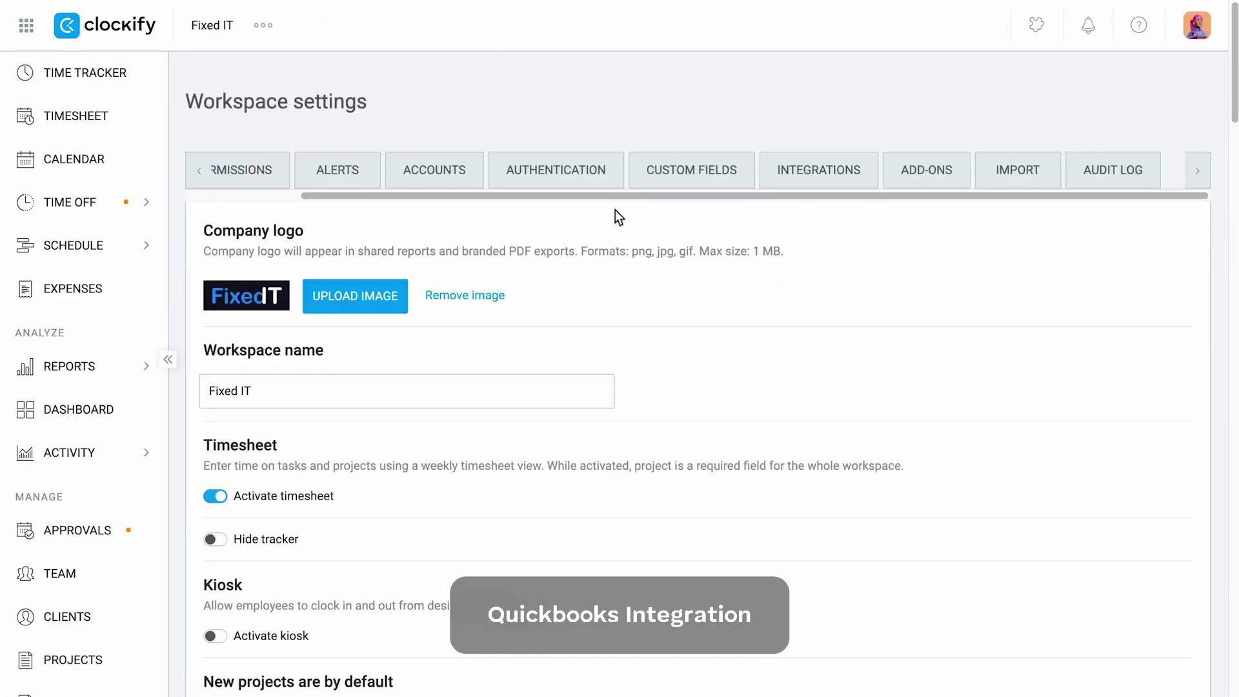
{"action": "left_click", "coordinate": [806, 173]}
{"action": "left_click", "coordinate": [1155, 284]}
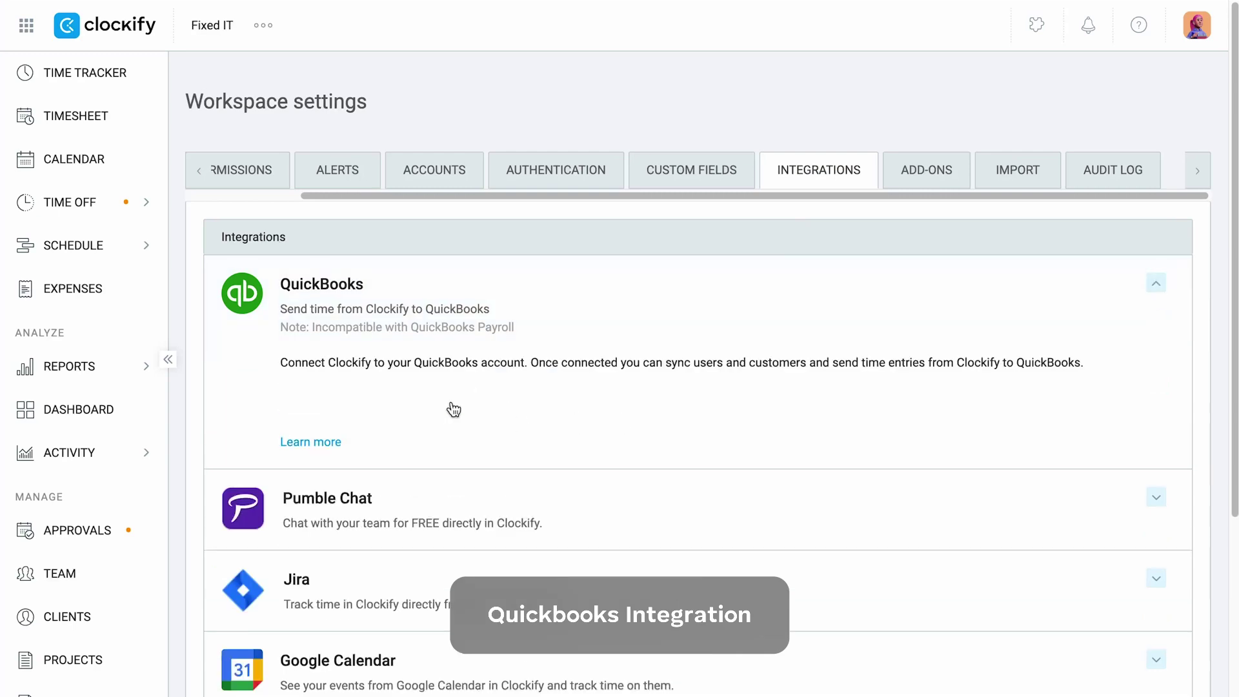
{"action": "left_click", "coordinate": [446, 407]}
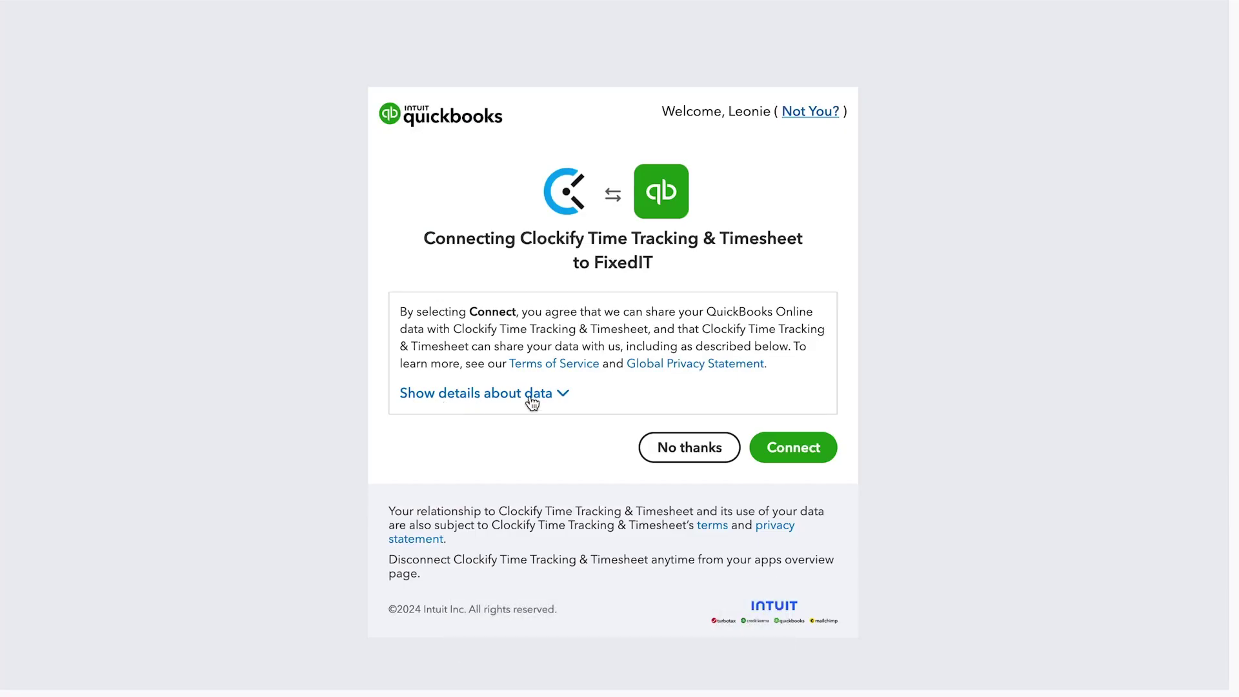
{"action": "left_click", "coordinate": [563, 394]}
{"action": "scroll", "coordinate": [755, 422], "scroll_direction": "down", "scroll_amount": 2}
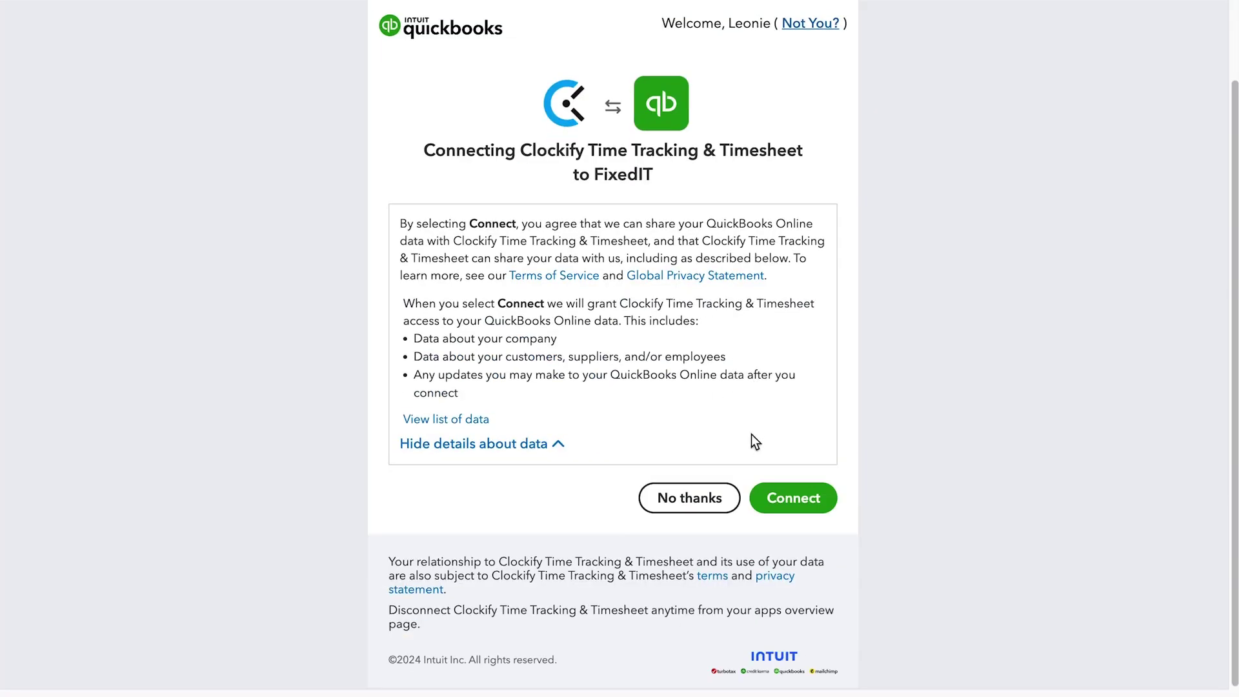
{"action": "left_click", "coordinate": [776, 504]}
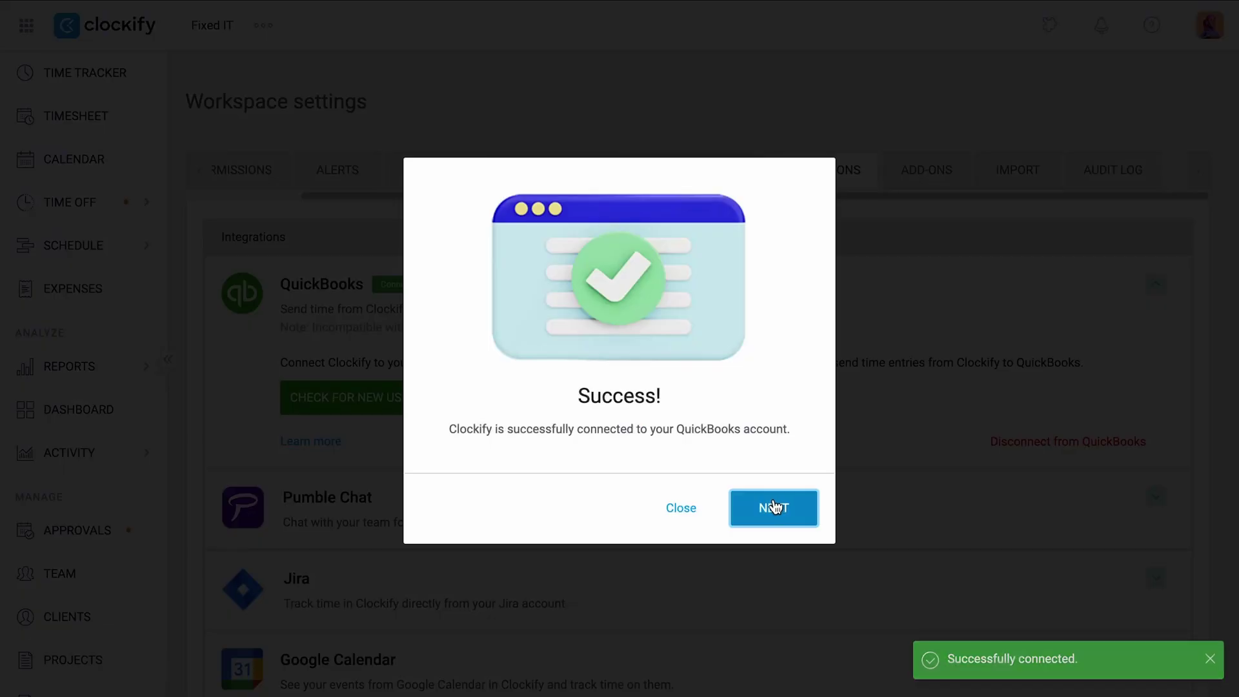
Create the 10 missing users and customers in QuickBooks after the connection succeeds.
{"action": "left_click", "coordinate": [798, 512]}
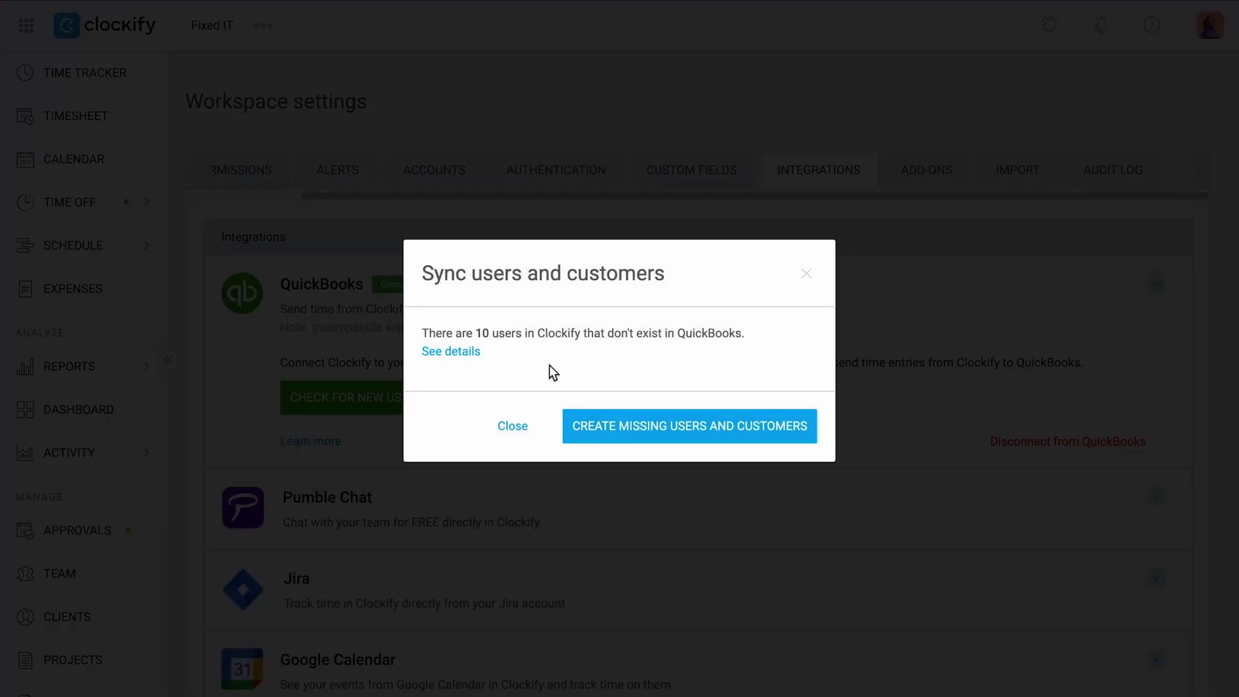
{"action": "left_click", "coordinate": [463, 354]}
{"action": "left_click_drag", "start_coordinate": [811, 355], "coordinate": [809, 415]}
{"action": "left_click", "coordinate": [682, 477]}
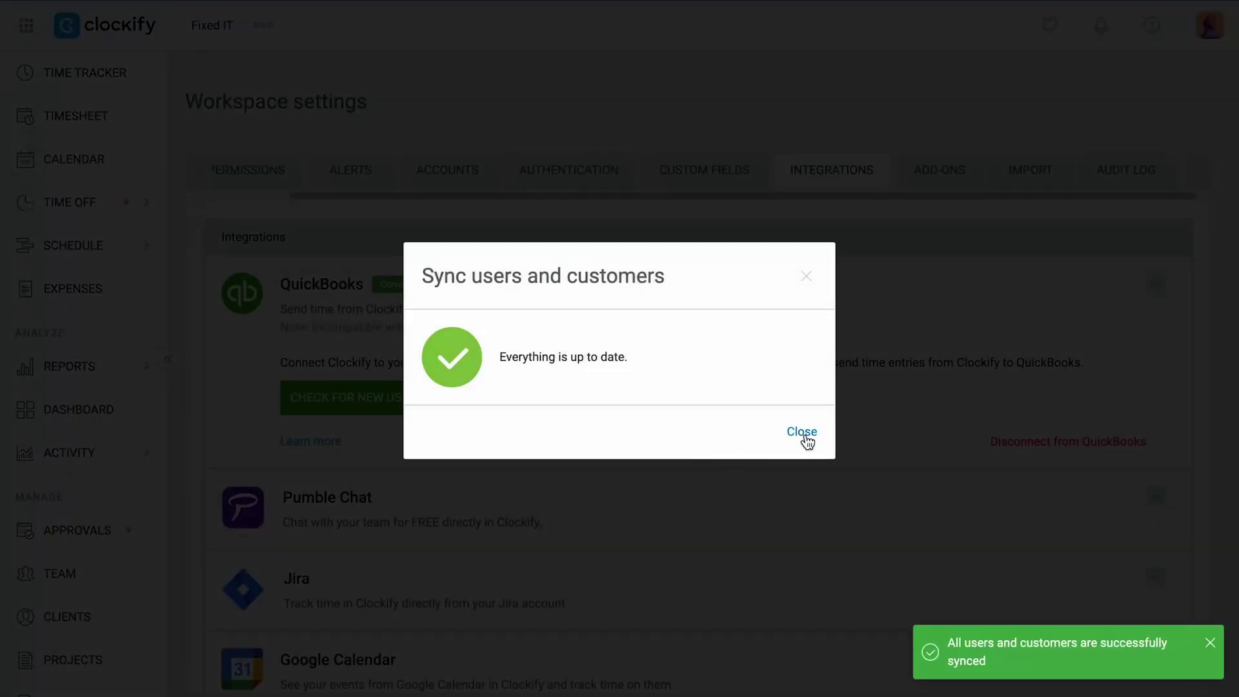
Filter the Detailed report to client Bergsmid and send its entries to QuickBooks.
{"action": "left_click", "coordinate": [802, 433]}
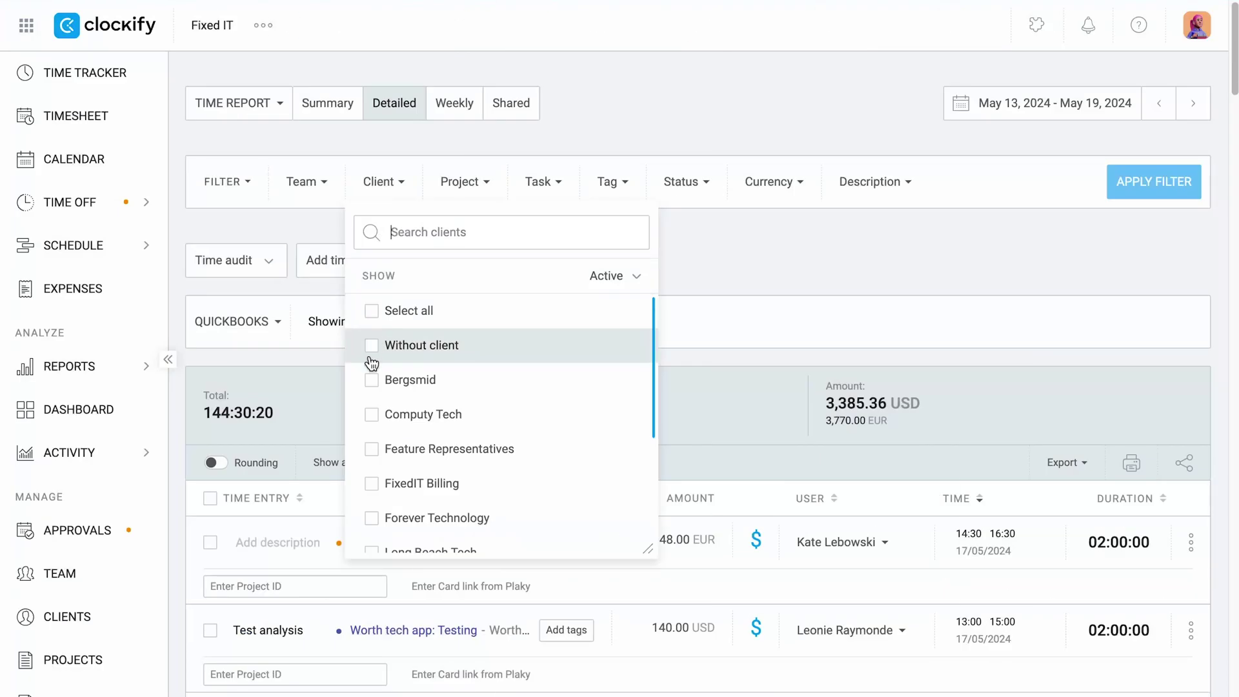
{"action": "left_click", "coordinate": [367, 376]}
{"action": "left_click", "coordinate": [1116, 187]}
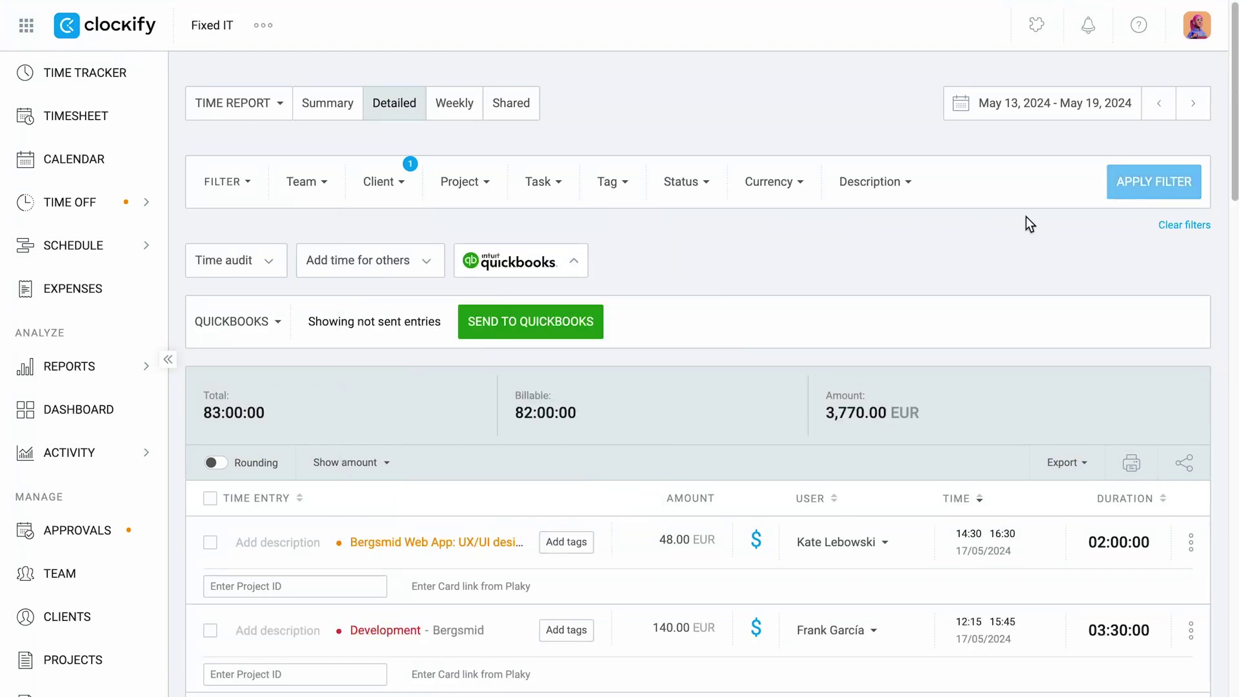
{"action": "left_click", "coordinate": [534, 330]}
{"action": "left_click", "coordinate": [773, 428]}
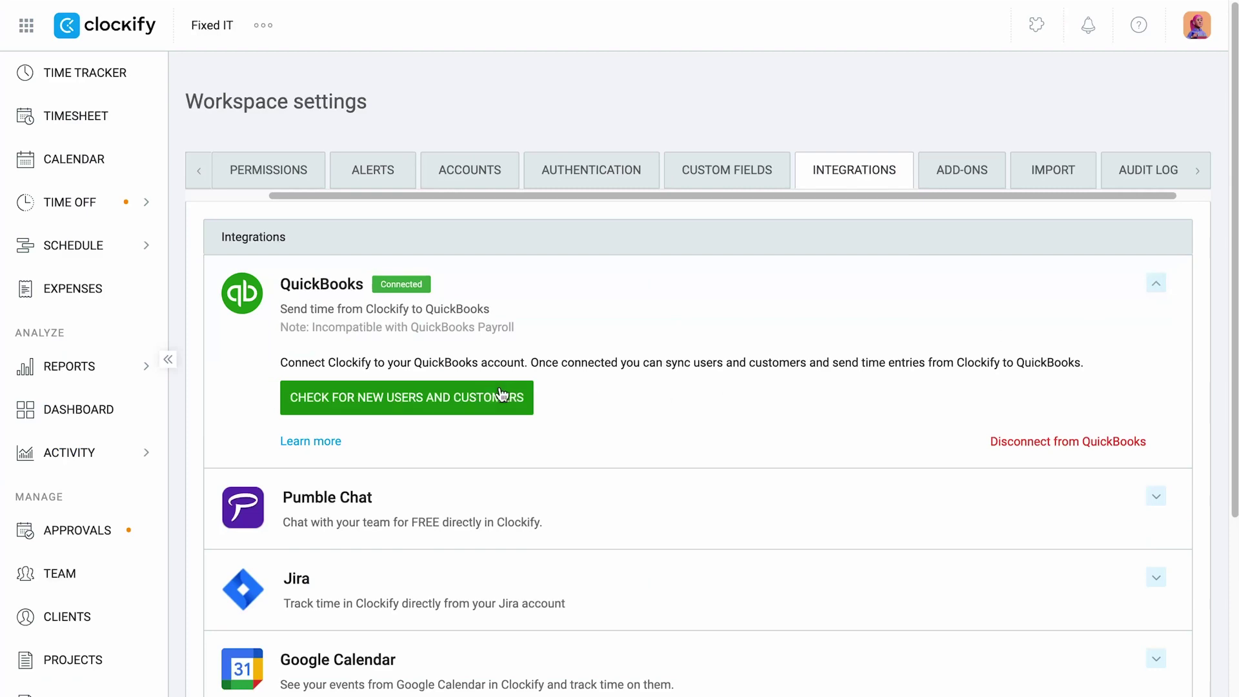
Confirm QuickBooks is up to date and show only entries already sent.
{"action": "left_click", "coordinate": [497, 393]}
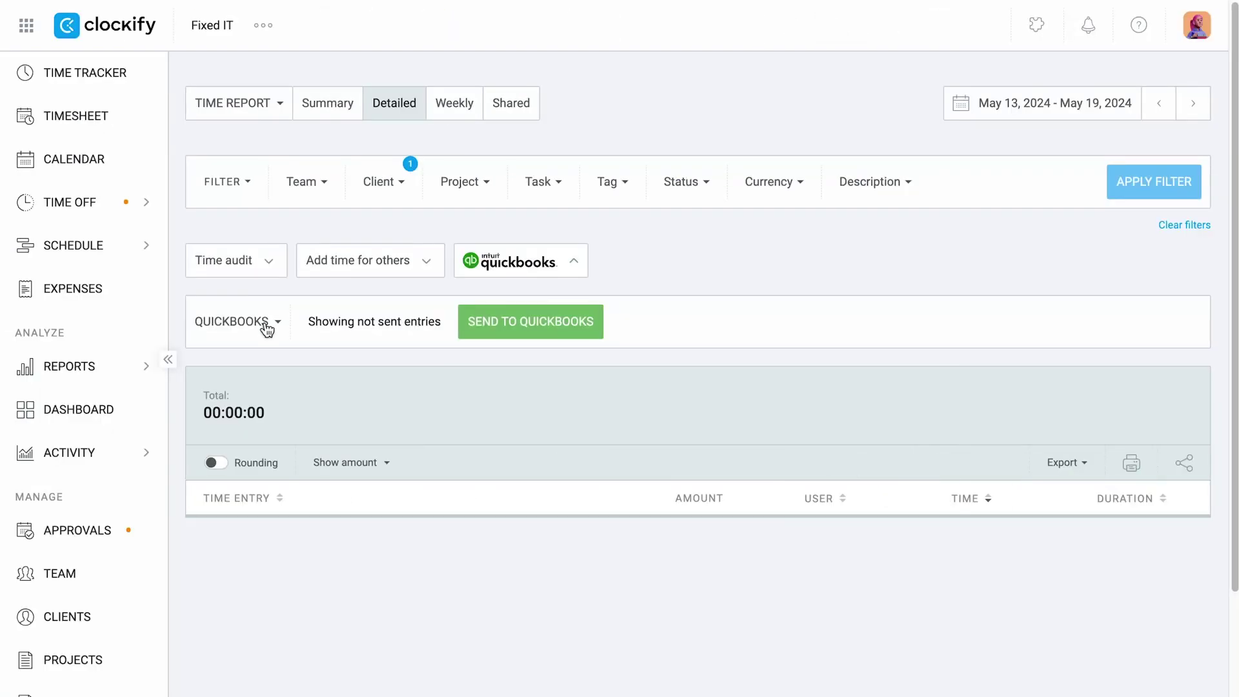
{"action": "left_click", "coordinate": [236, 321]}
{"action": "left_click", "coordinate": [273, 385]}
{"action": "scroll", "coordinate": [1031, 355], "scroll_direction": "down", "scroll_amount": 4}
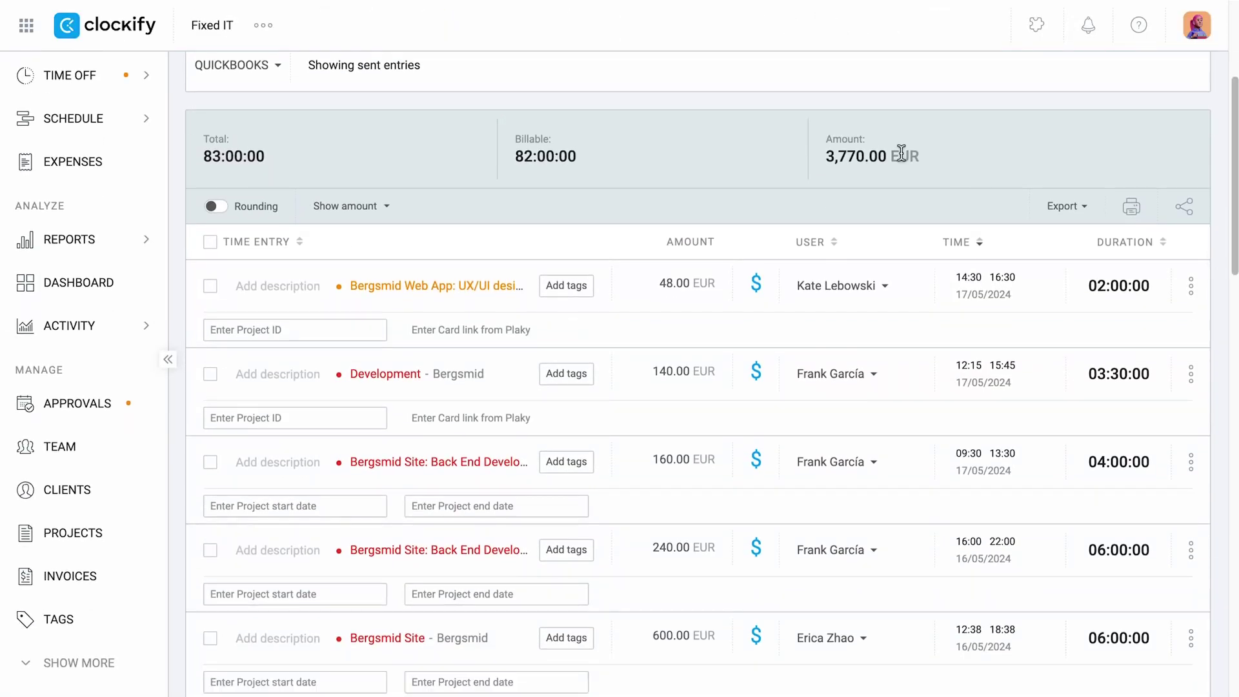
{"action": "left_click_drag", "start_coordinate": [857, 138], "coordinate": [929, 169]}
{"action": "left_click", "coordinate": [929, 168]}
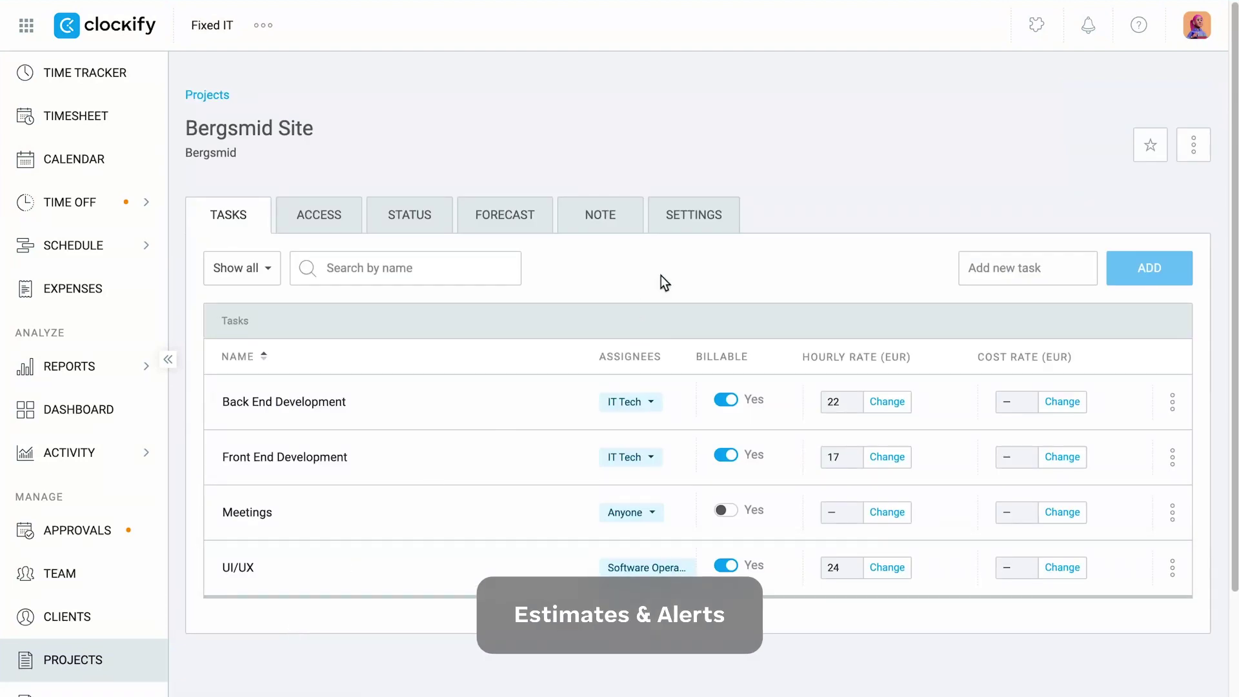
Give Bergsmid Site an 18,000 EUR monthly-resetting project budget and view its budget status.
{"action": "left_click", "coordinate": [696, 223]}
{"action": "scroll", "coordinate": [671, 374], "scroll_direction": "down", "scroll_amount": 10}
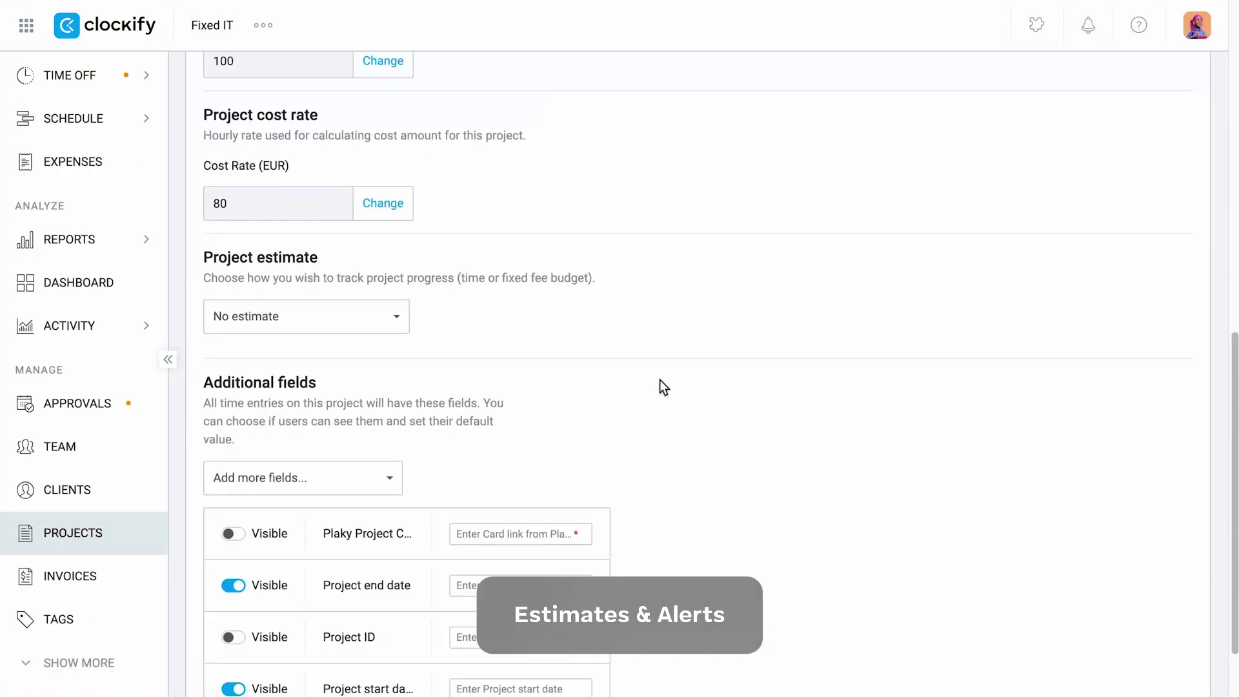
{"action": "left_click", "coordinate": [409, 322]}
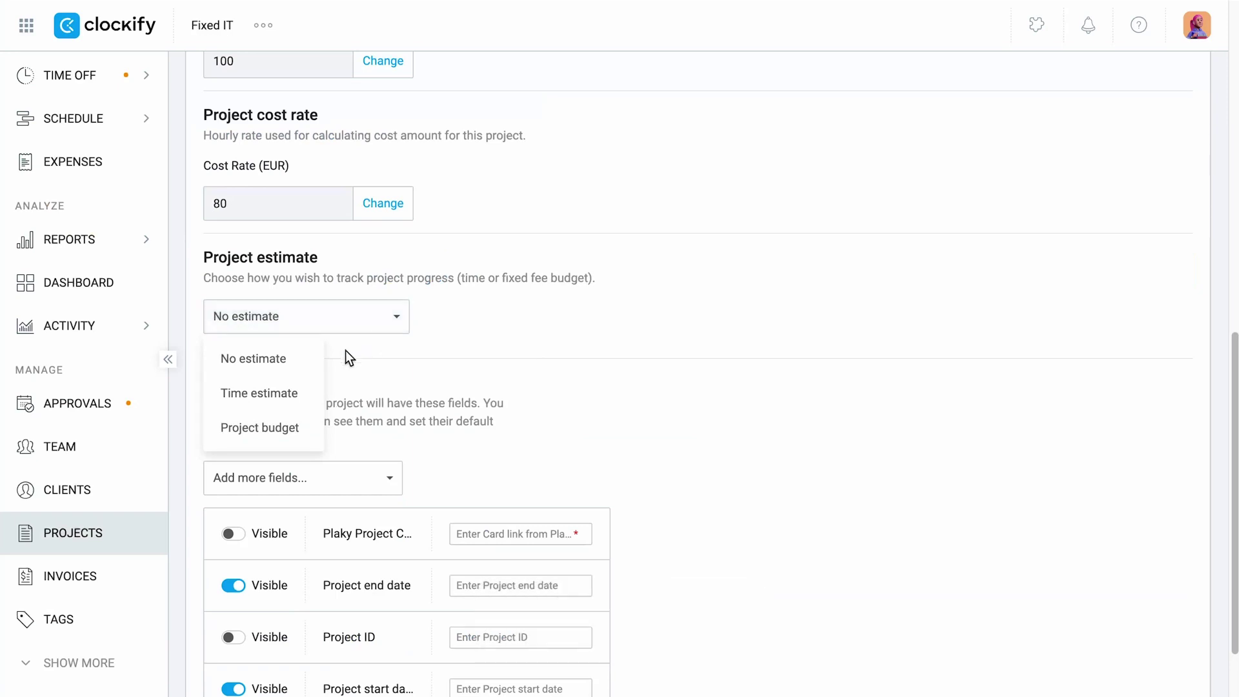
{"action": "left_click", "coordinate": [295, 399]}
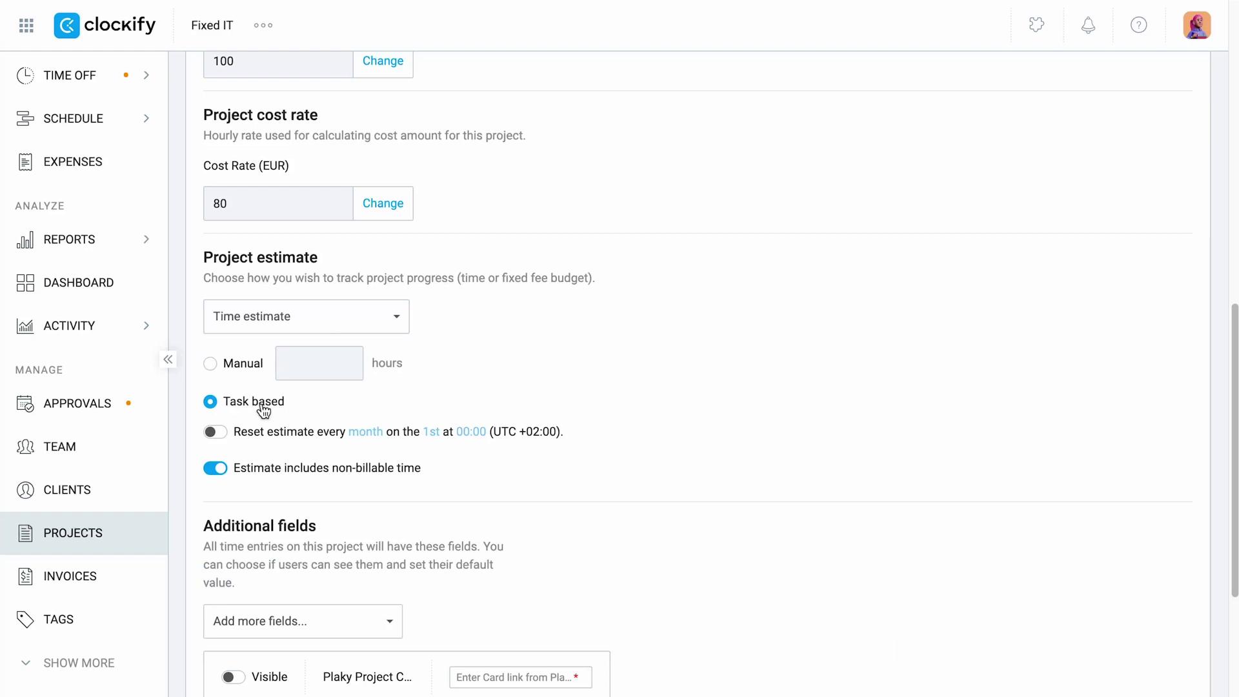
{"action": "left_click", "coordinate": [226, 433]}
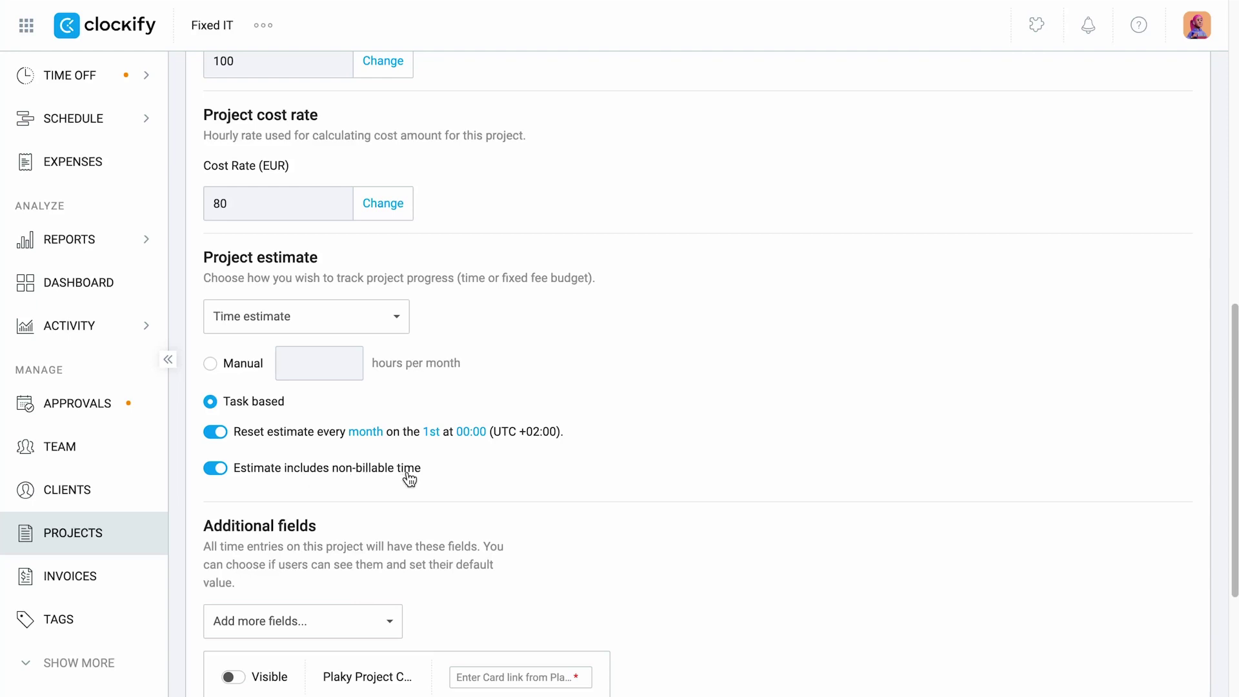
{"action": "left_click", "coordinate": [368, 329]}
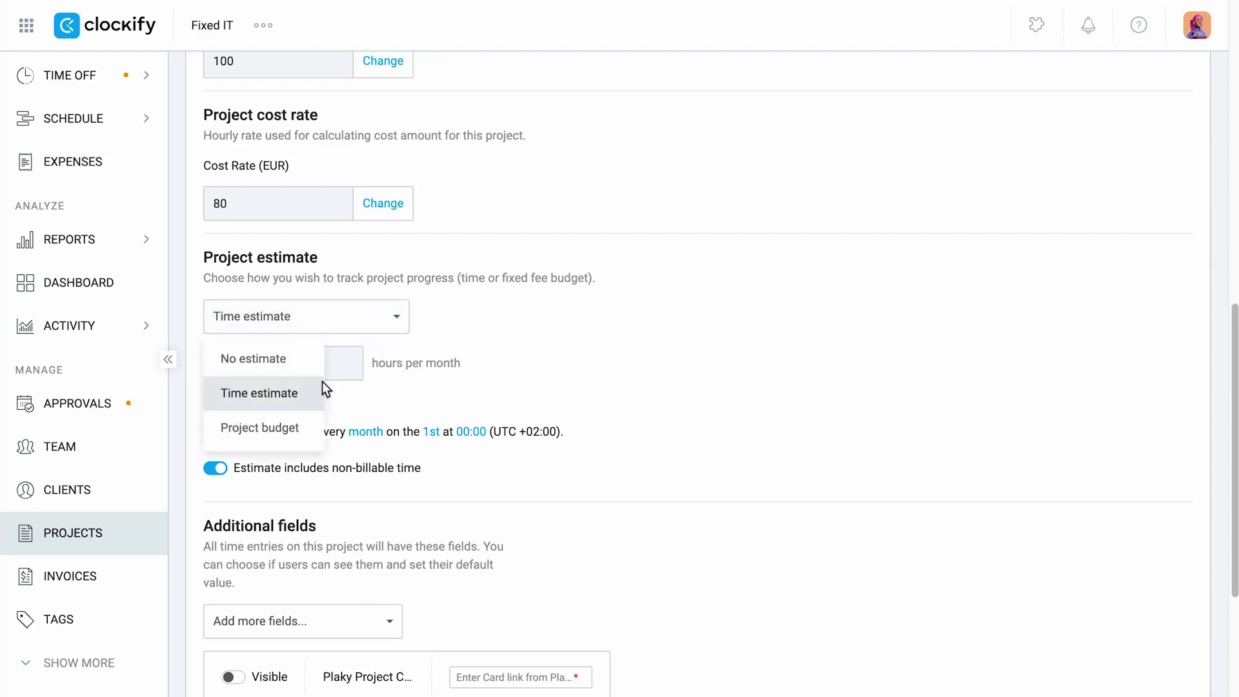
{"action": "left_click", "coordinate": [298, 427]}
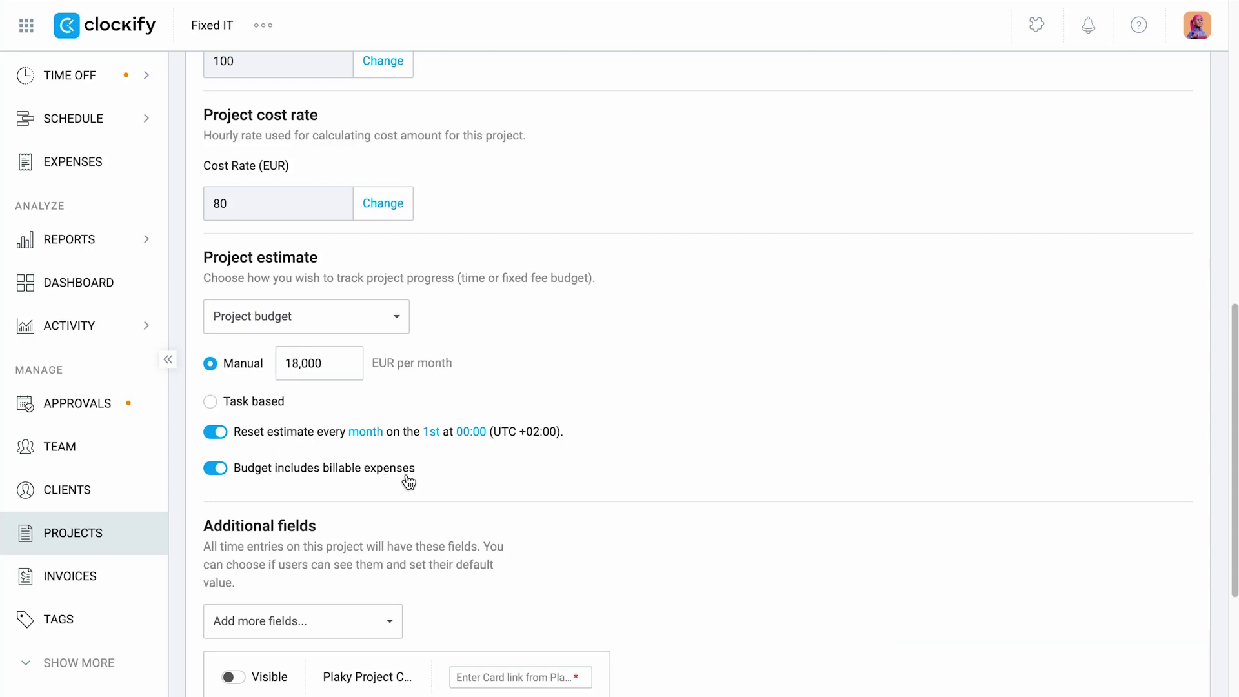
{"action": "scroll", "coordinate": [408, 481], "scroll_direction": "up", "scroll_amount": 10}
{"action": "left_click", "coordinate": [418, 229]}
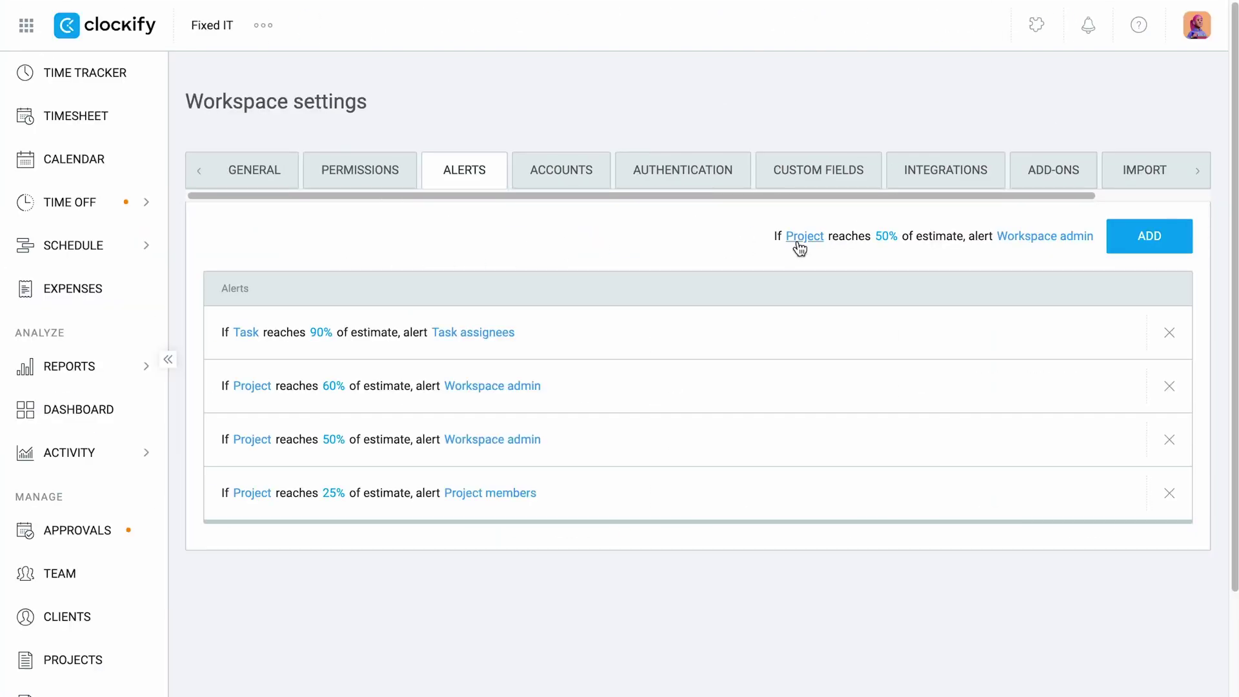
Add a Task alert at 75% of estimate that notifies the Workspace admin.
{"action": "left_click", "coordinate": [800, 248]}
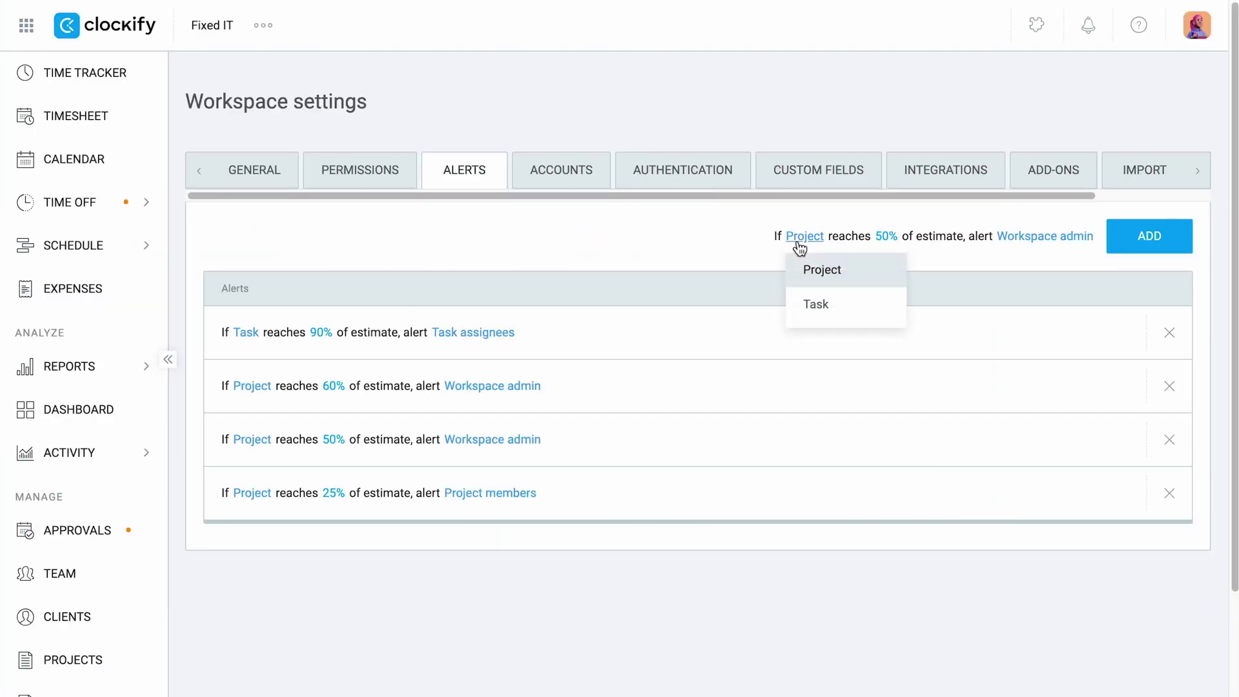
{"action": "left_click", "coordinate": [818, 303]}
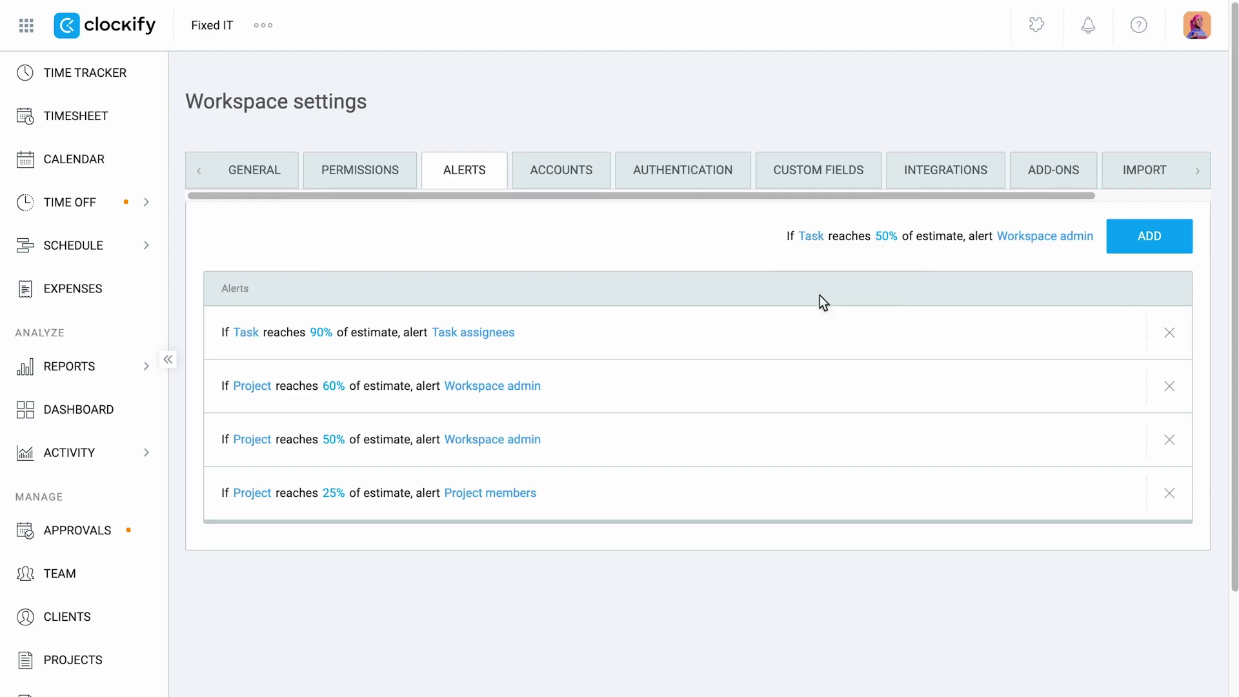
{"action": "left_click", "coordinate": [886, 239]}
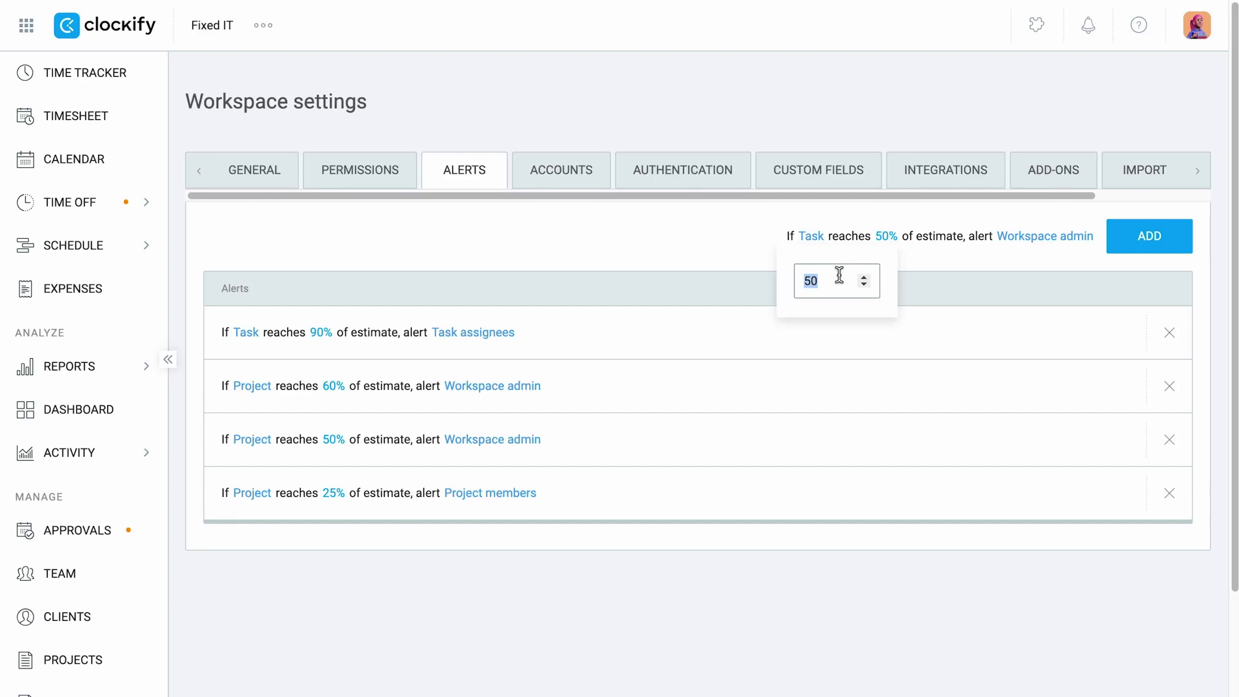
{"action": "type", "text": "75"}
{"action": "left_click", "coordinate": [920, 267]}
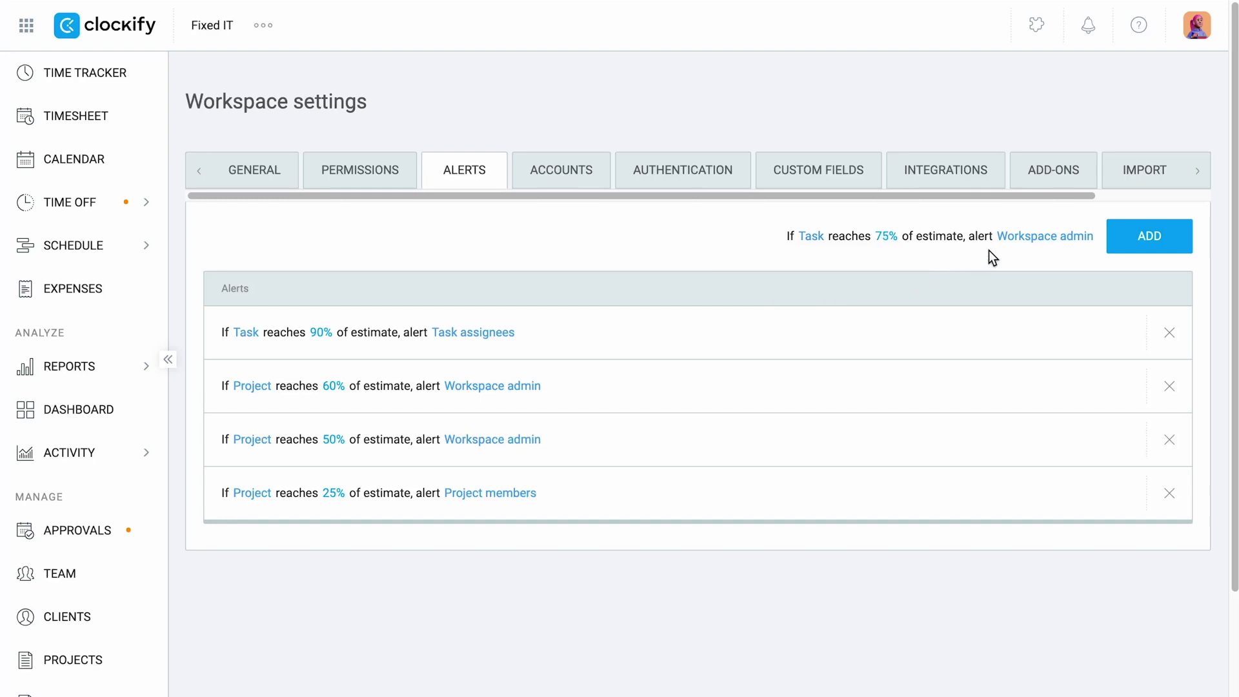
{"action": "left_click", "coordinate": [1025, 243]}
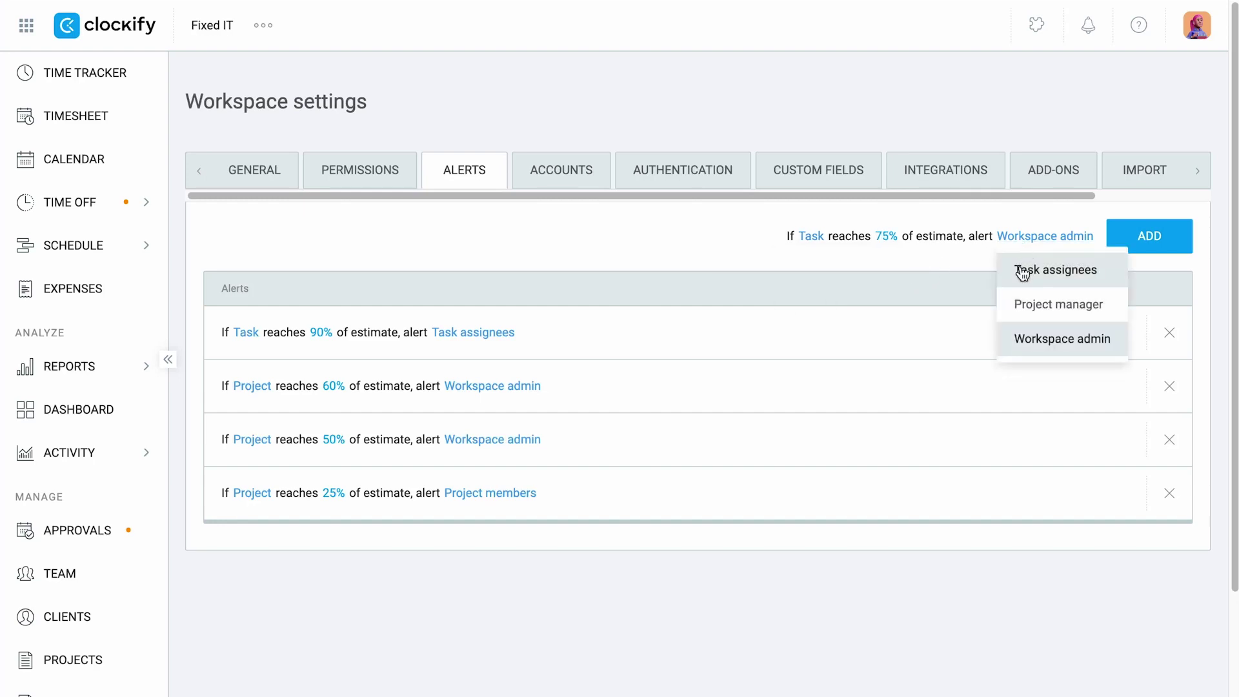
{"action": "left_click", "coordinate": [1041, 348]}
{"action": "left_click", "coordinate": [1148, 249]}
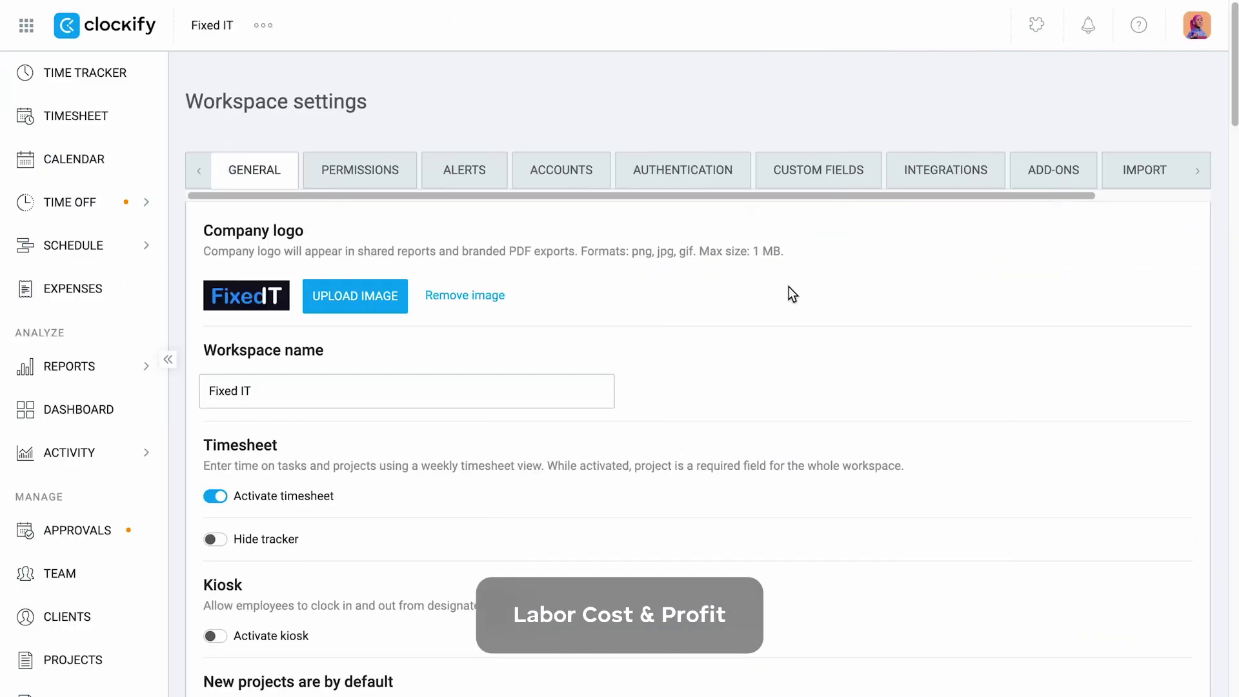
Show the Bergsmid Web App project's members with their billable and cost rates.
{"action": "scroll", "coordinate": [789, 286], "scroll_direction": "down", "scroll_amount": 14}
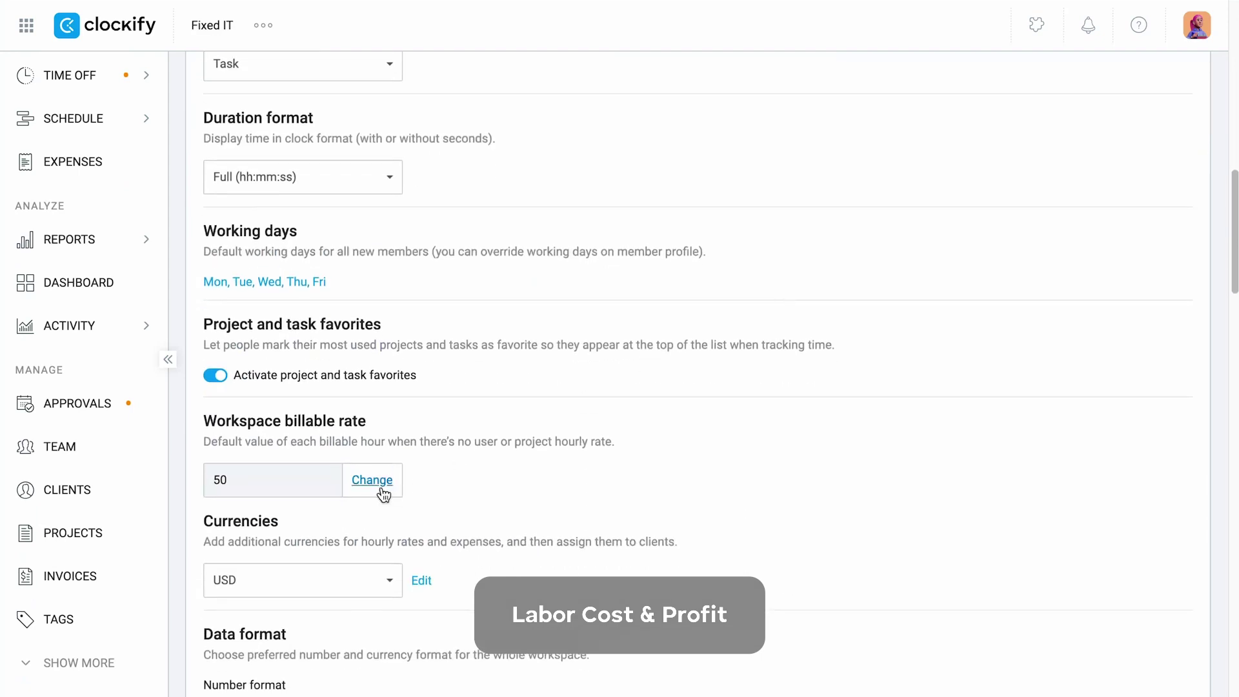
{"action": "scroll", "coordinate": [644, 492], "scroll_direction": "down", "scroll_amount": 15}
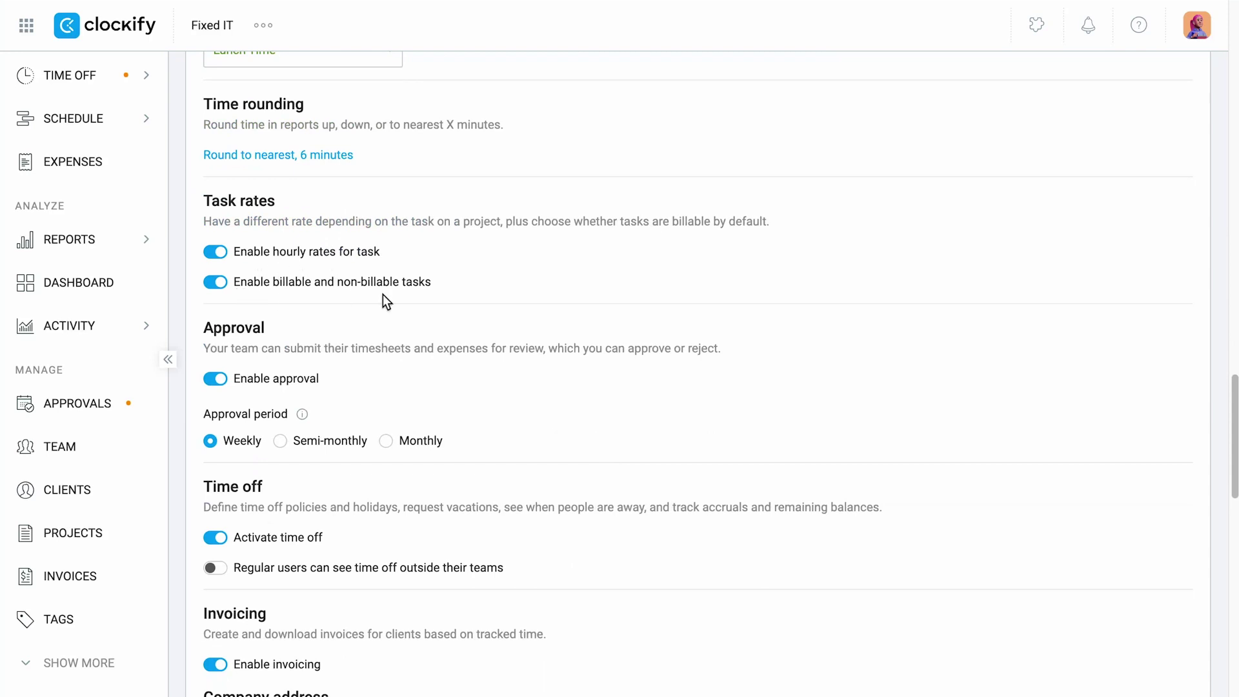
{"action": "scroll", "coordinate": [382, 294], "scroll_direction": "down", "scroll_amount": 9}
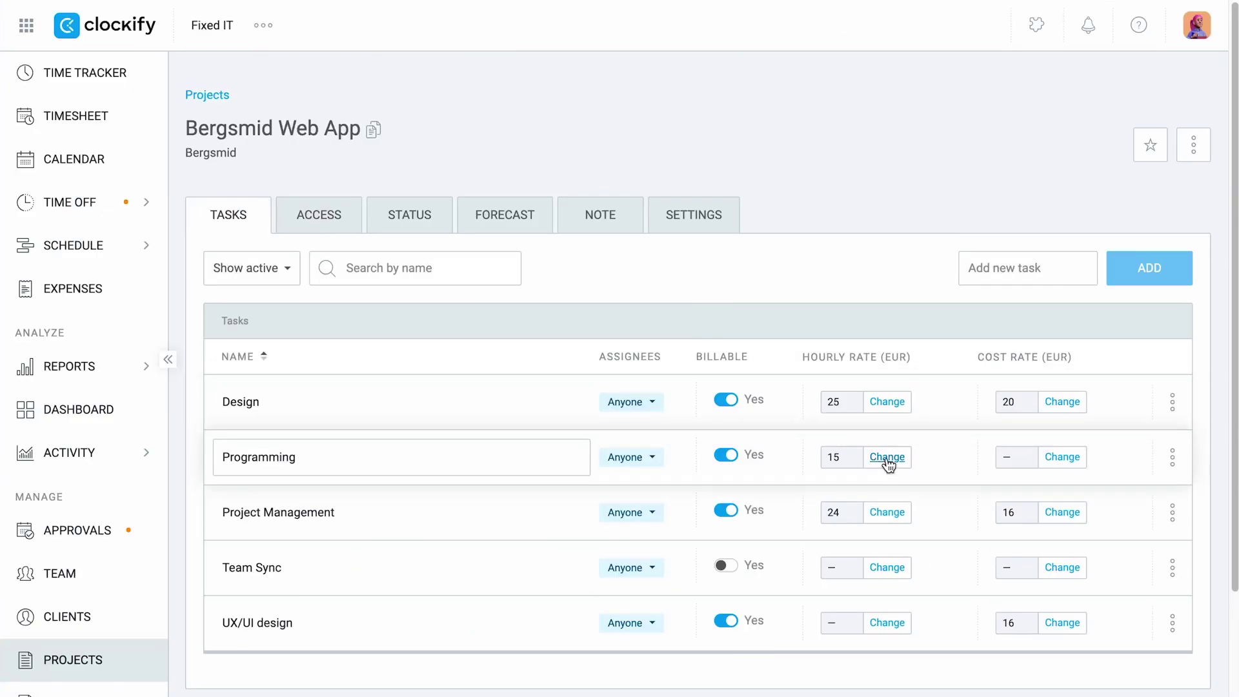
{"action": "left_click", "coordinate": [353, 231]}
{"action": "scroll", "coordinate": [510, 323], "scroll_direction": "down", "scroll_amount": 6}
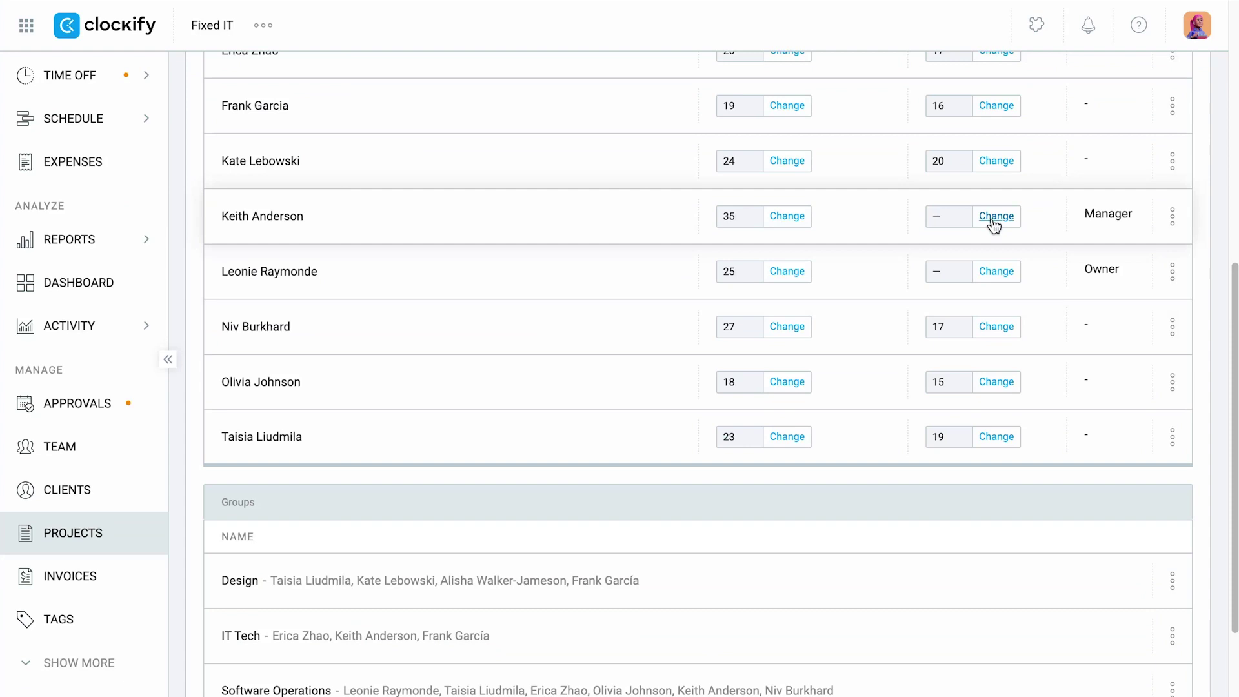
{"action": "scroll", "coordinate": [990, 221], "scroll_direction": "up", "scroll_amount": 6}
In the Summary report, select the Design, IT Tech and Software Operations teams.
{"action": "left_click", "coordinate": [115, 367]}
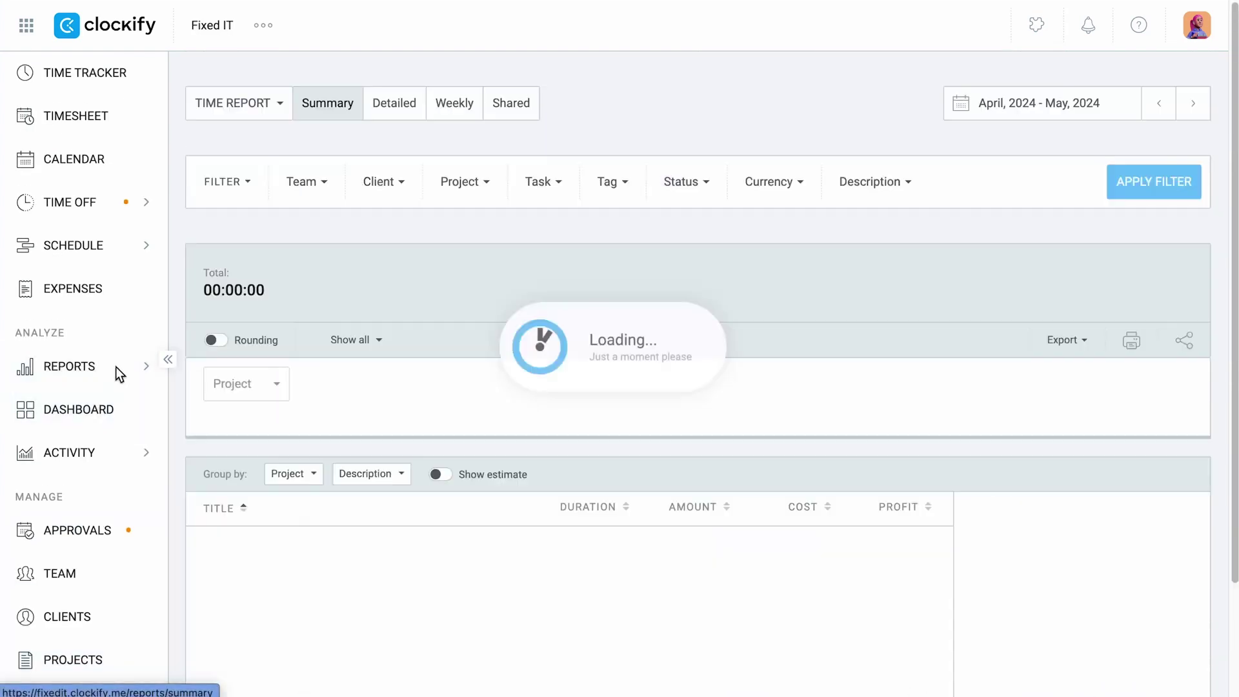
{"action": "left_click", "coordinate": [374, 340]}
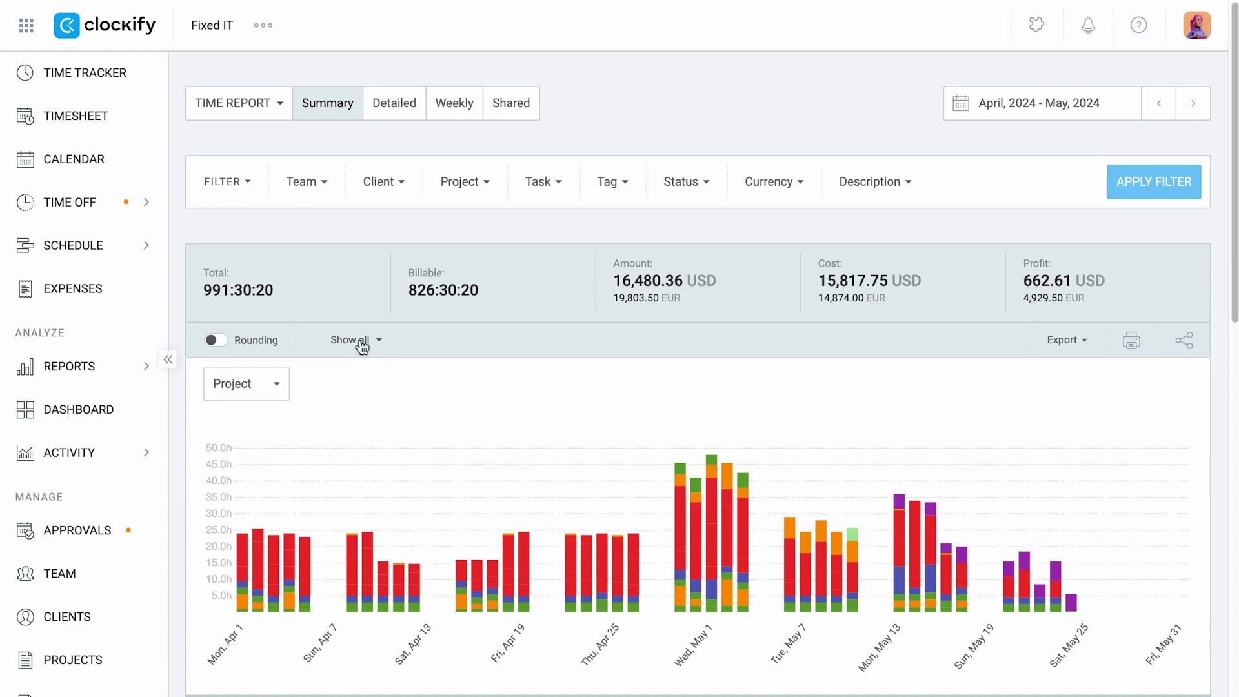
{"action": "left_click", "coordinate": [337, 183]}
{"action": "left_click", "coordinate": [339, 441]}
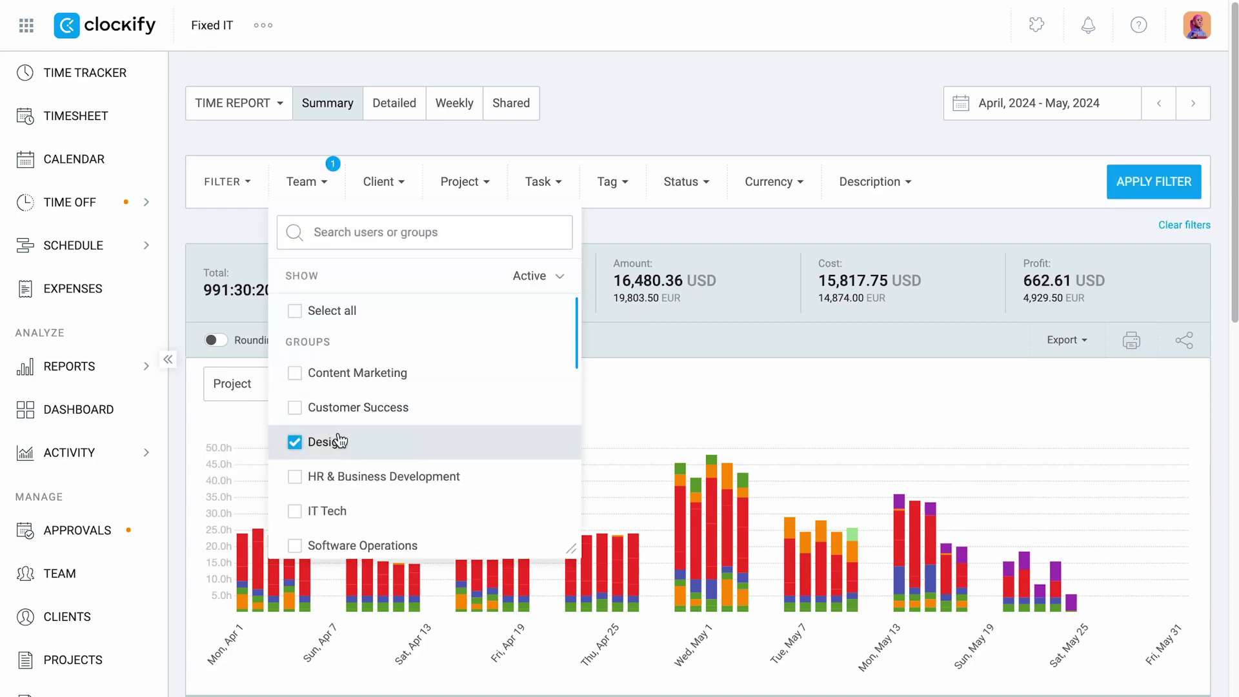
{"action": "left_click", "coordinate": [342, 511]}
{"action": "left_click", "coordinate": [343, 546]}
Add client Bergsmid, apply the filters, and highlight the 5,032.00 EUR profit.
{"action": "left_click", "coordinate": [381, 183]}
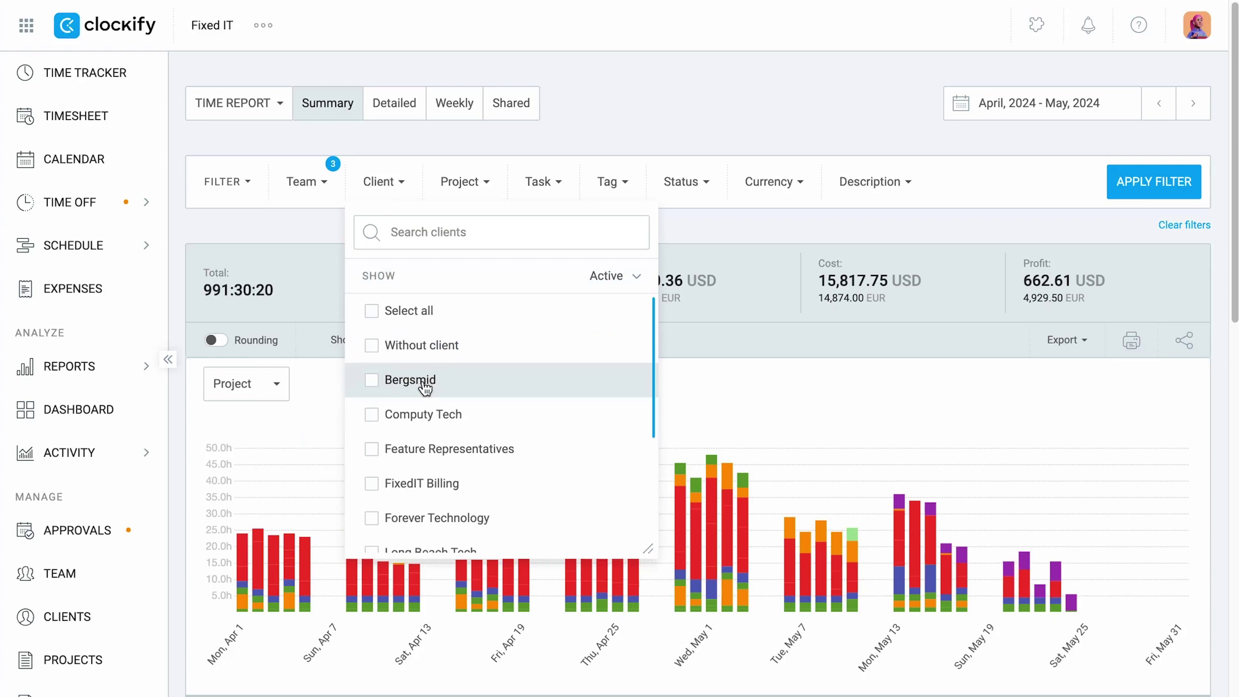
{"action": "left_click", "coordinate": [396, 381]}
{"action": "left_click", "coordinate": [387, 183]}
{"action": "left_click", "coordinate": [1108, 183]}
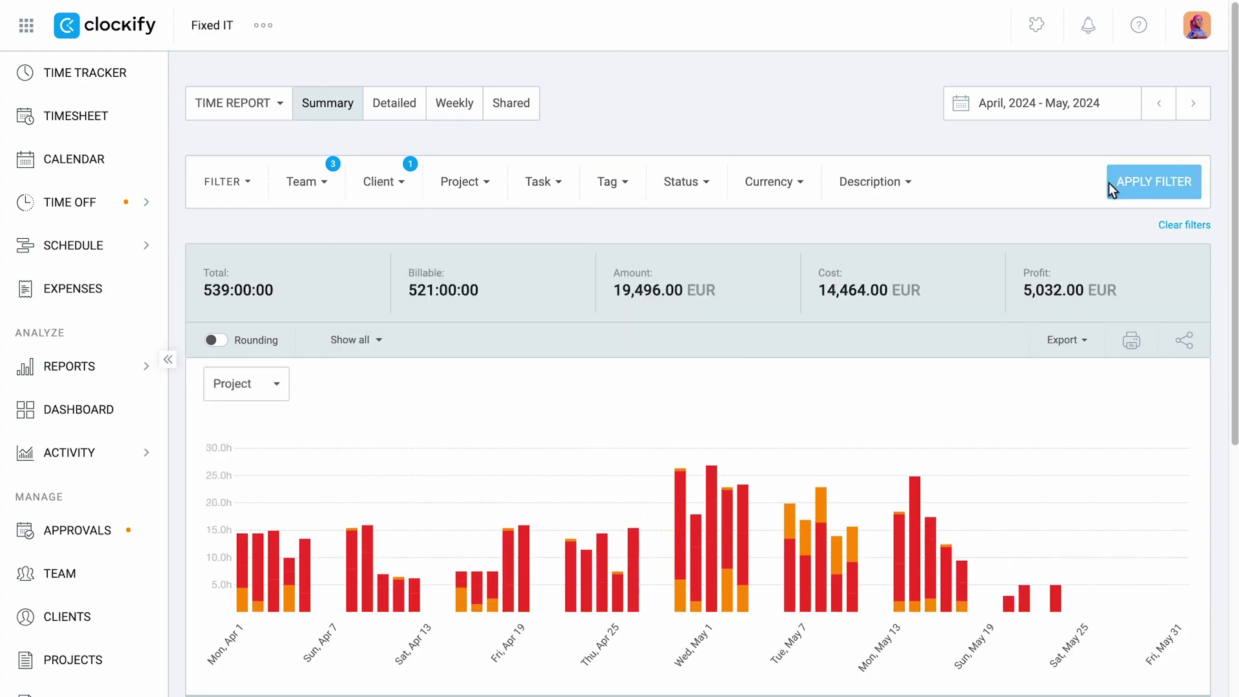
{"action": "left_click_drag", "start_coordinate": [1023, 291], "coordinate": [1133, 297]}
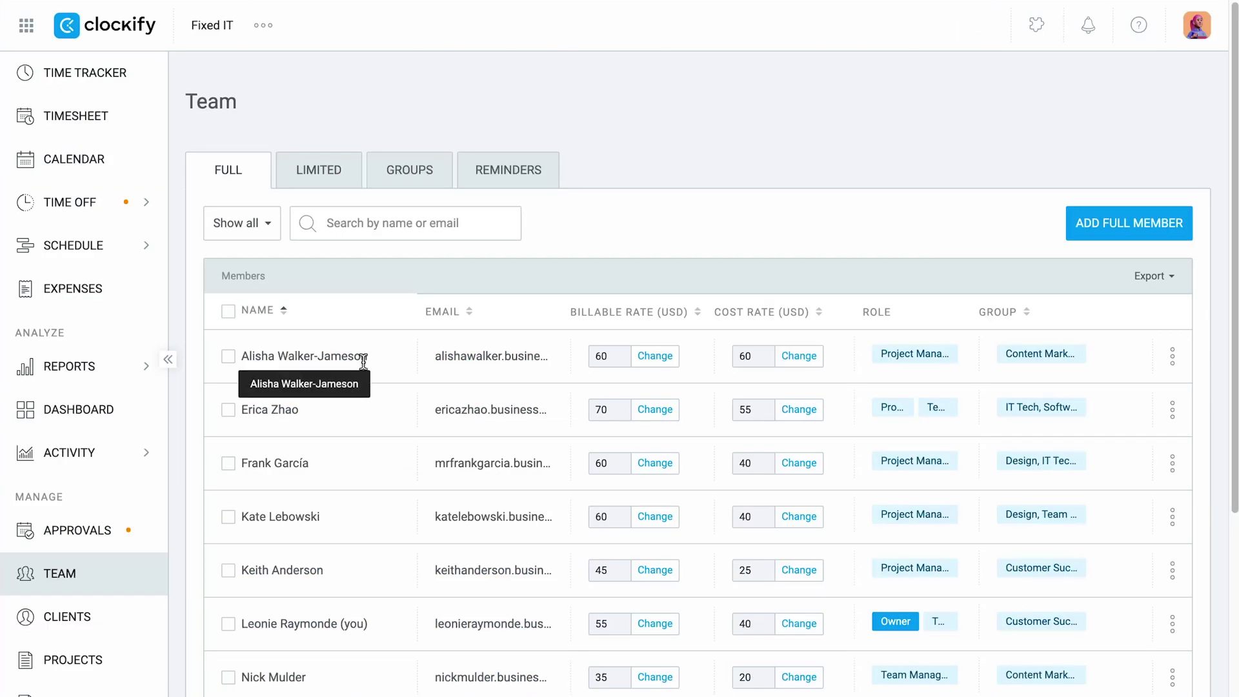
Change the first member's billable rate from 60 to 75, effective 05/03/2024.
{"action": "left_click", "coordinate": [642, 355]}
{"action": "type", "text": "75"}
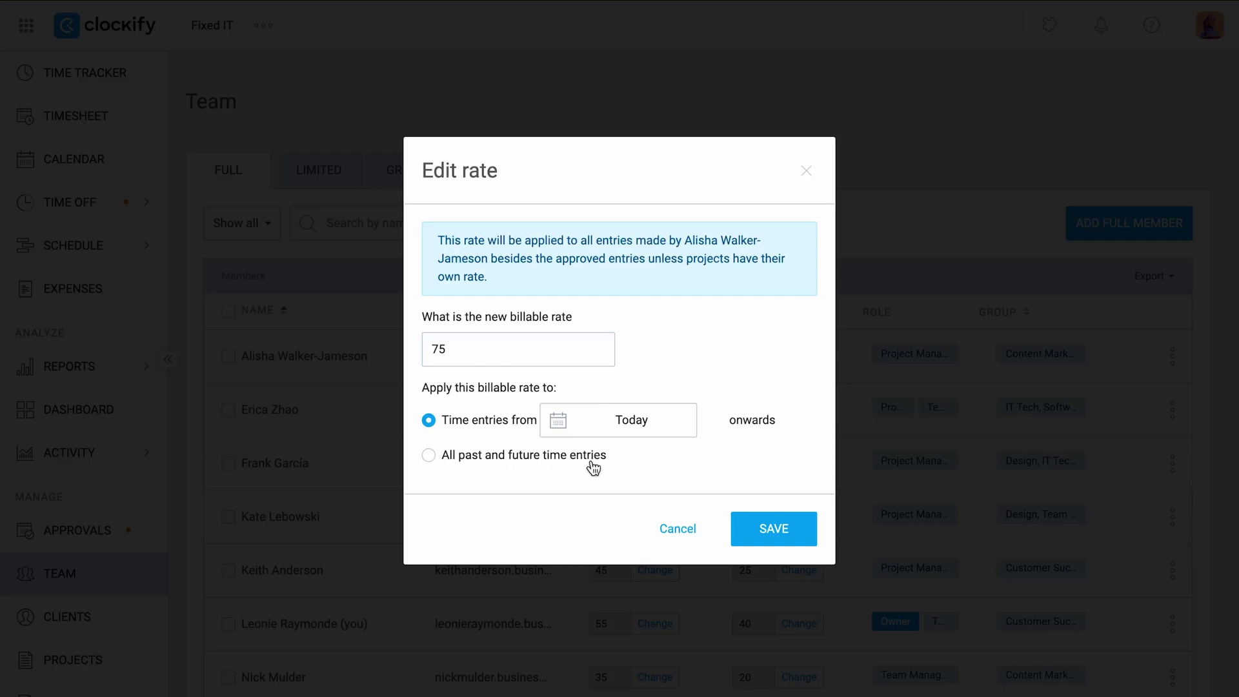
{"action": "left_click", "coordinate": [559, 422]}
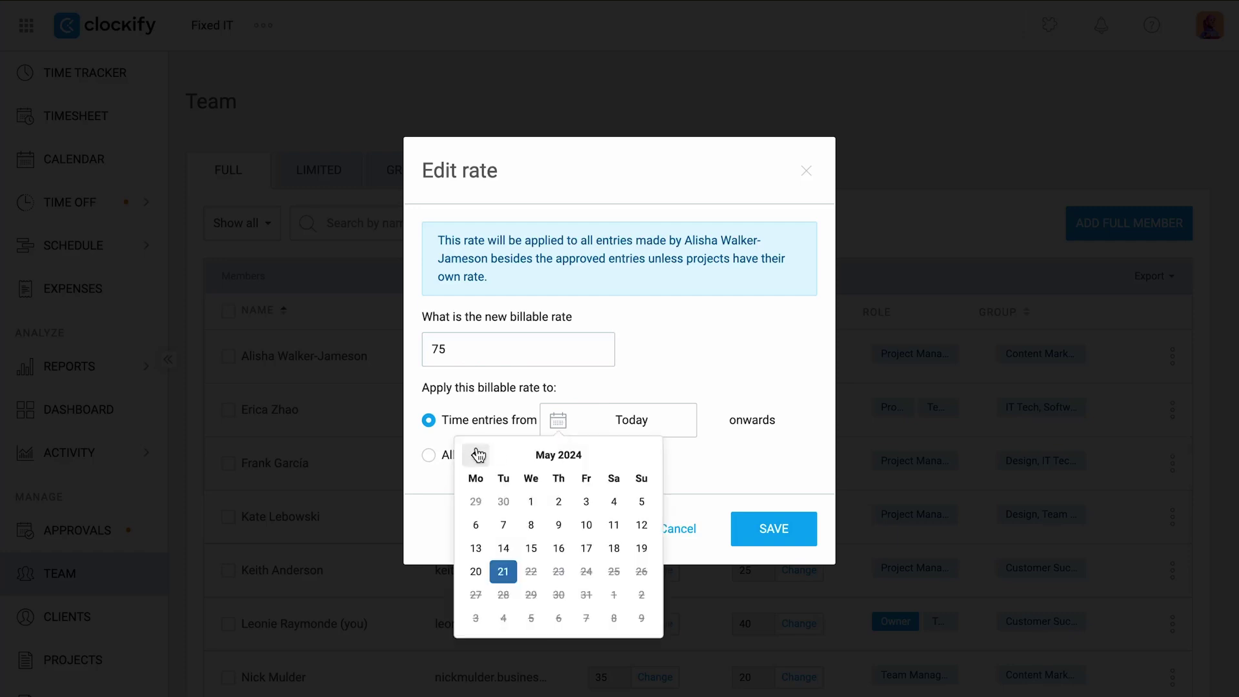
{"action": "left_click", "coordinate": [475, 455]}
{"action": "left_click", "coordinate": [476, 455]}
{"action": "left_click", "coordinate": [499, 523]}
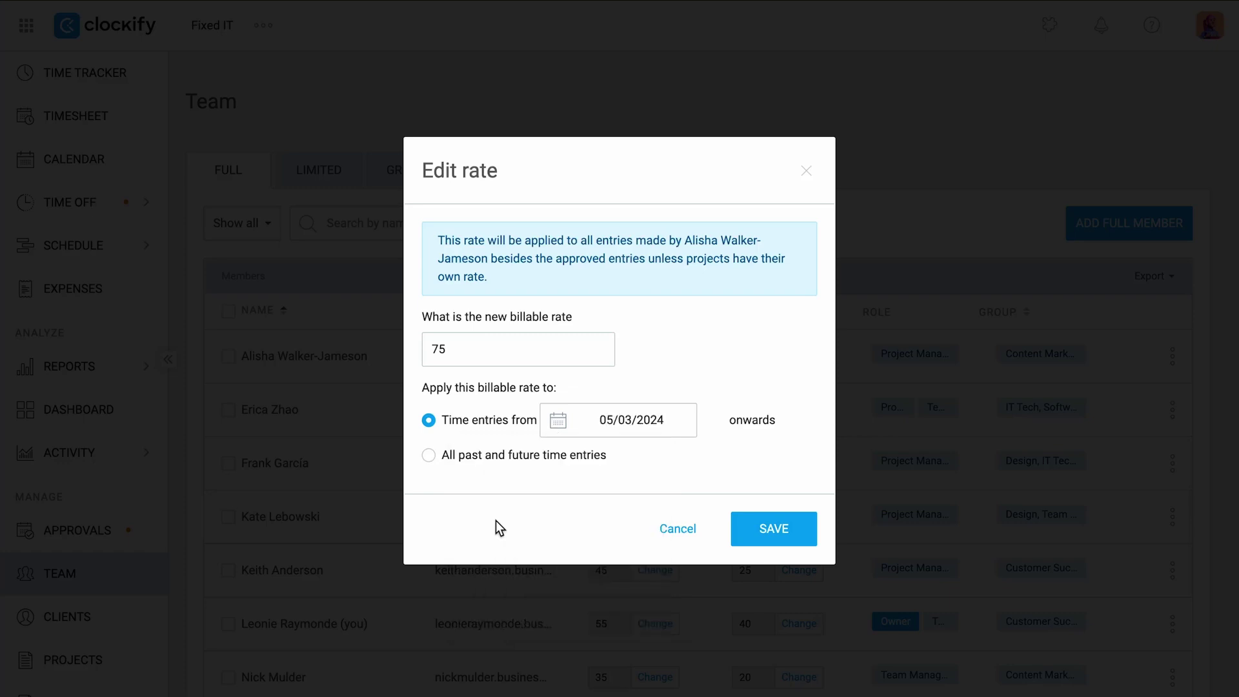
{"action": "left_click", "coordinate": [748, 541]}
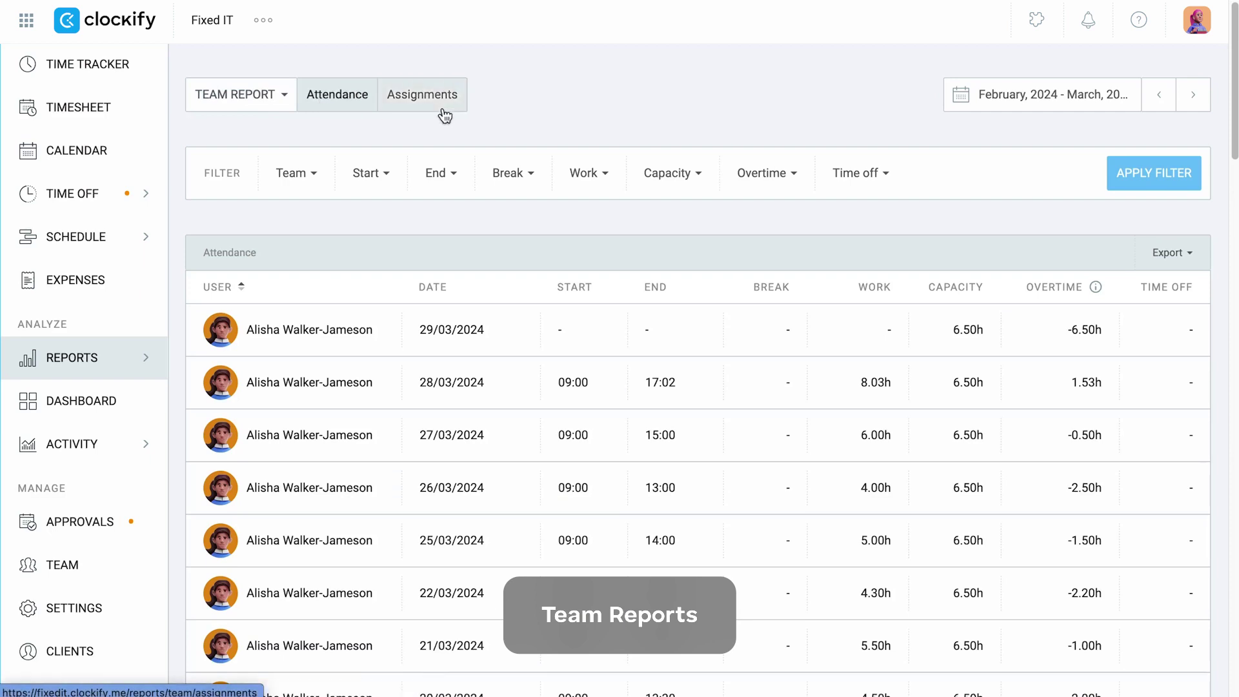
Review attendance values such as the 15:00 end time and 6.50h capacity.
{"action": "scroll", "coordinate": [373, 252], "scroll_direction": "down", "scroll_amount": 2}
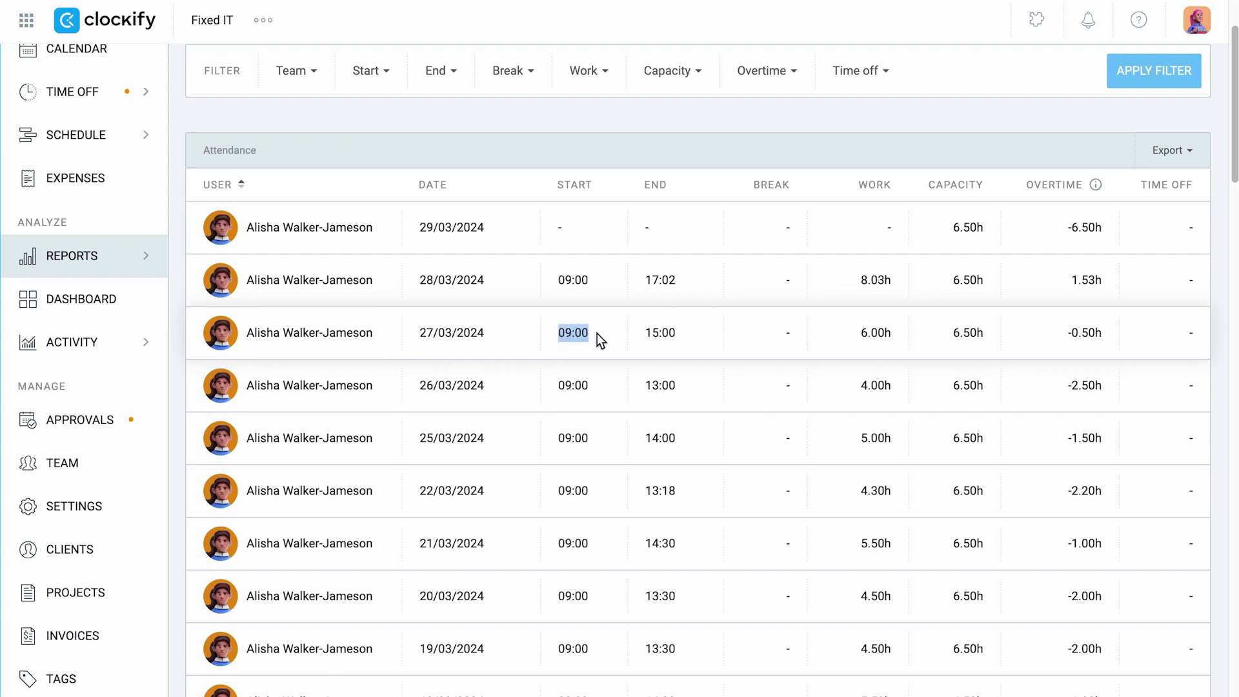
{"action": "left_click_drag", "start_coordinate": [644, 333], "coordinate": [667, 334]}
{"action": "left_click", "coordinate": [689, 336]}
{"action": "left_click_drag", "start_coordinate": [854, 347], "coordinate": [988, 330]}
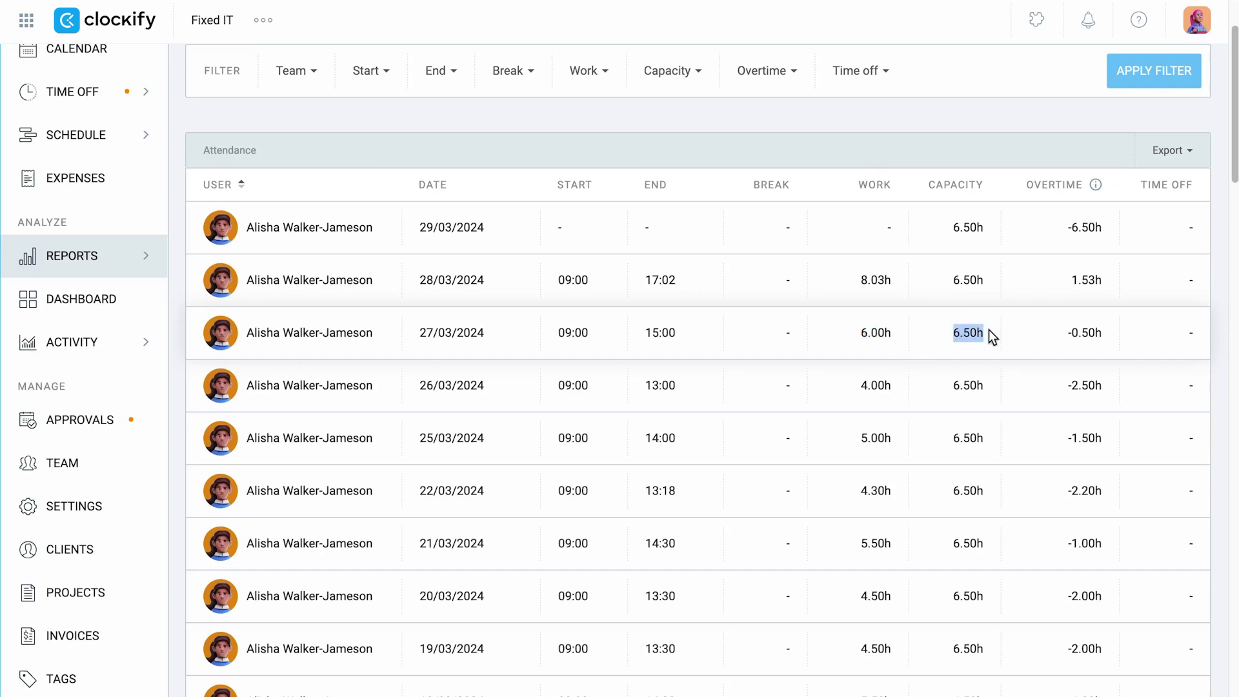
Filter attendance to Time off: Yes and note the 8.00h time off.
{"action": "scroll", "coordinate": [968, 158], "scroll_direction": "up", "scroll_amount": 2}
{"action": "left_click", "coordinate": [883, 169]}
{"action": "left_click", "coordinate": [884, 219]}
{"action": "left_click", "coordinate": [1114, 179]}
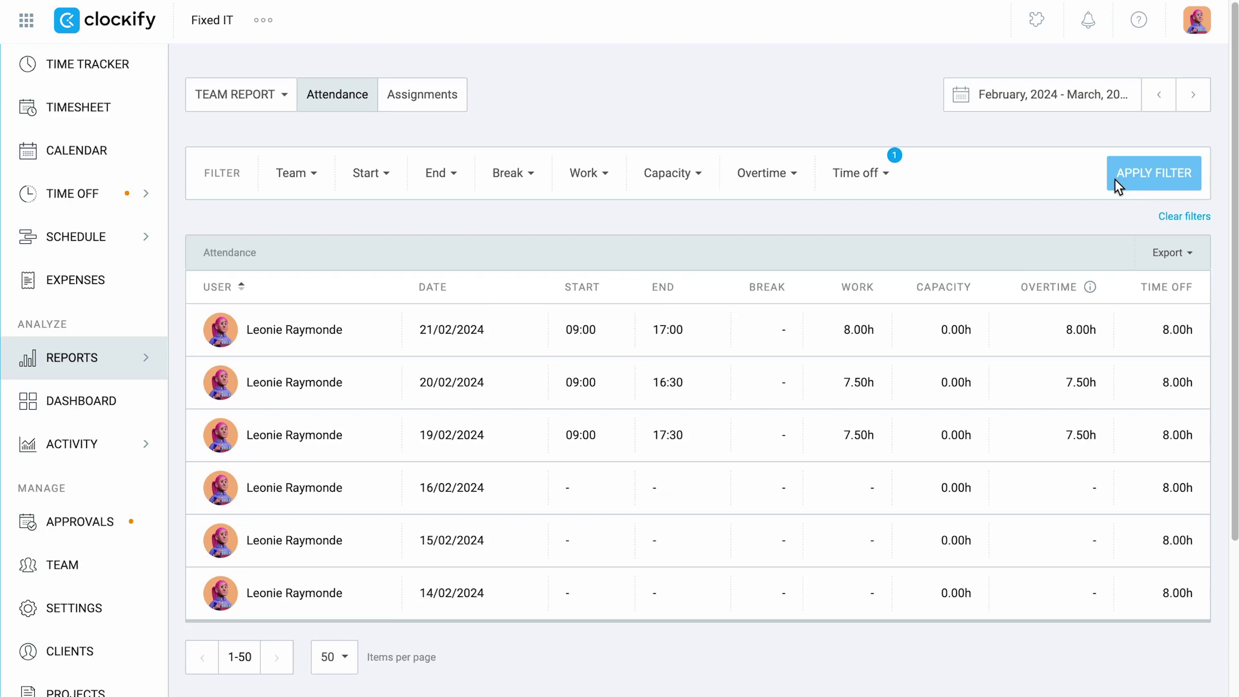
{"action": "left_click_drag", "start_coordinate": [1158, 330], "coordinate": [1202, 329]}
In the Assignments report, compare Bergsmid Site's 147:00:00 scheduled and 81:00:00 tracked hours.
{"action": "left_click", "coordinate": [442, 96]}
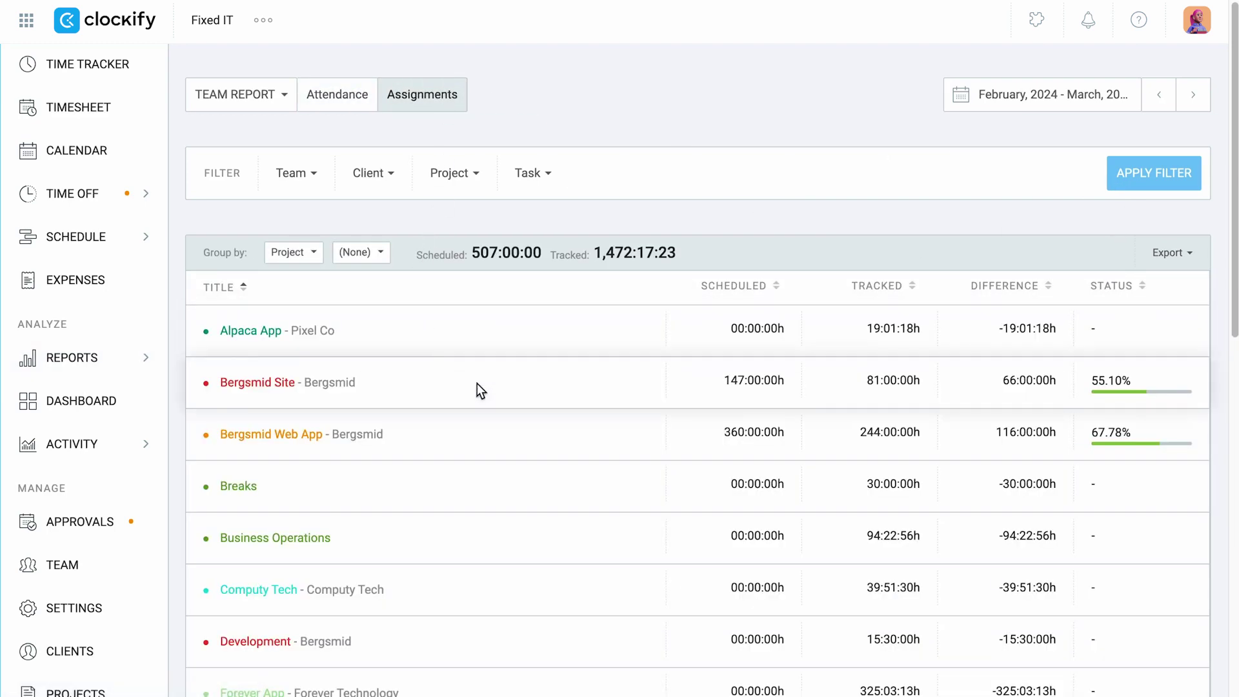
{"action": "triple_click", "coordinate": [777, 386]}
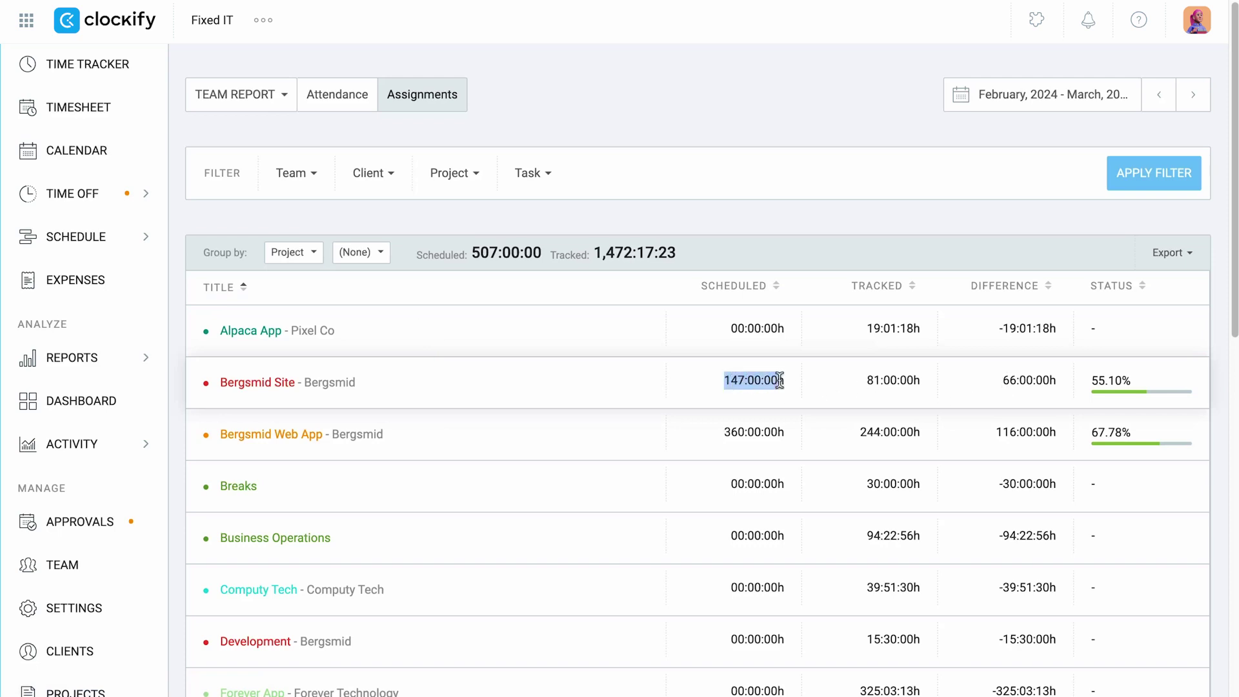
{"action": "triple_click", "coordinate": [921, 377]}
{"action": "left_click", "coordinate": [871, 379]}
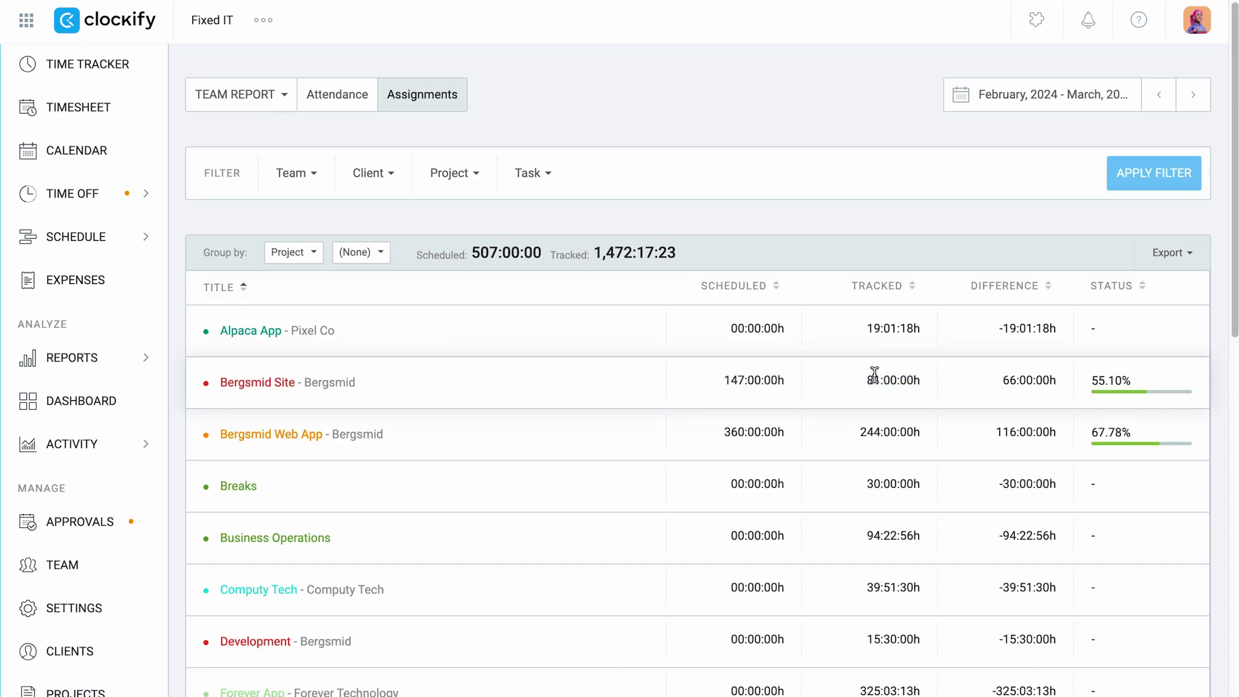
Export Bergsmid Site's detailed time report as a CSV file.
{"action": "left_click", "coordinate": [245, 381]}
{"action": "scroll", "coordinate": [524, 434], "scroll_direction": "down", "scroll_amount": 4}
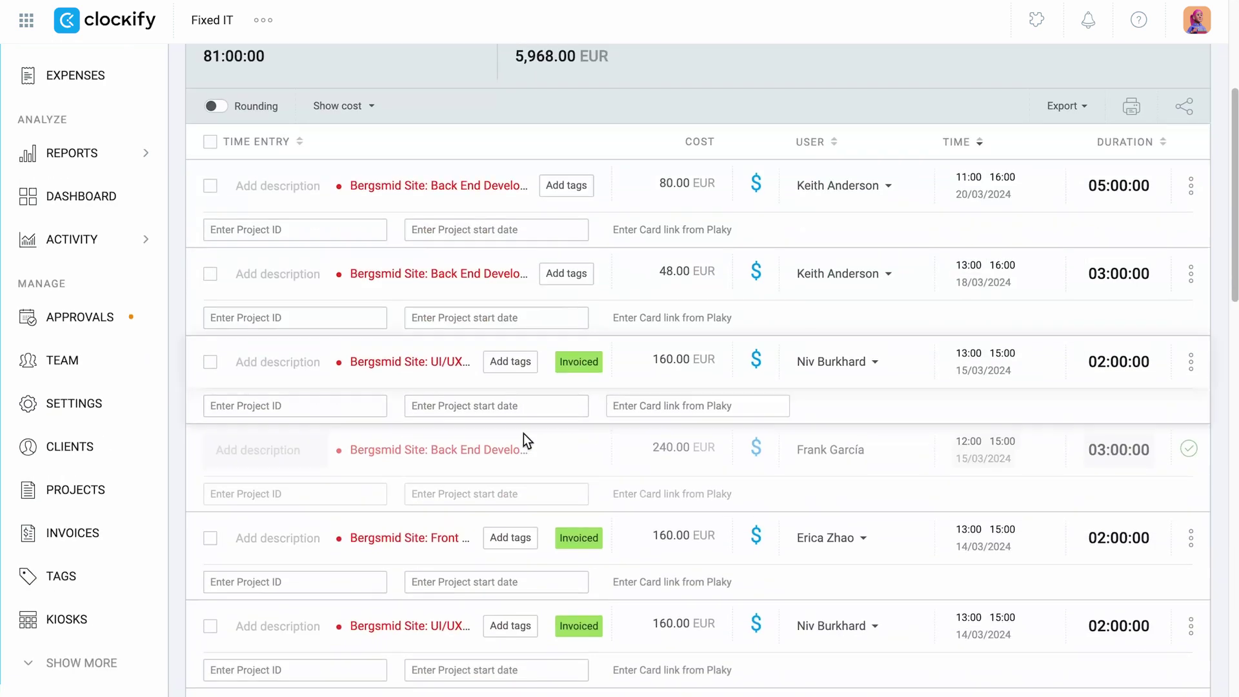
{"action": "scroll", "coordinate": [661, 444], "scroll_direction": "up", "scroll_amount": 4}
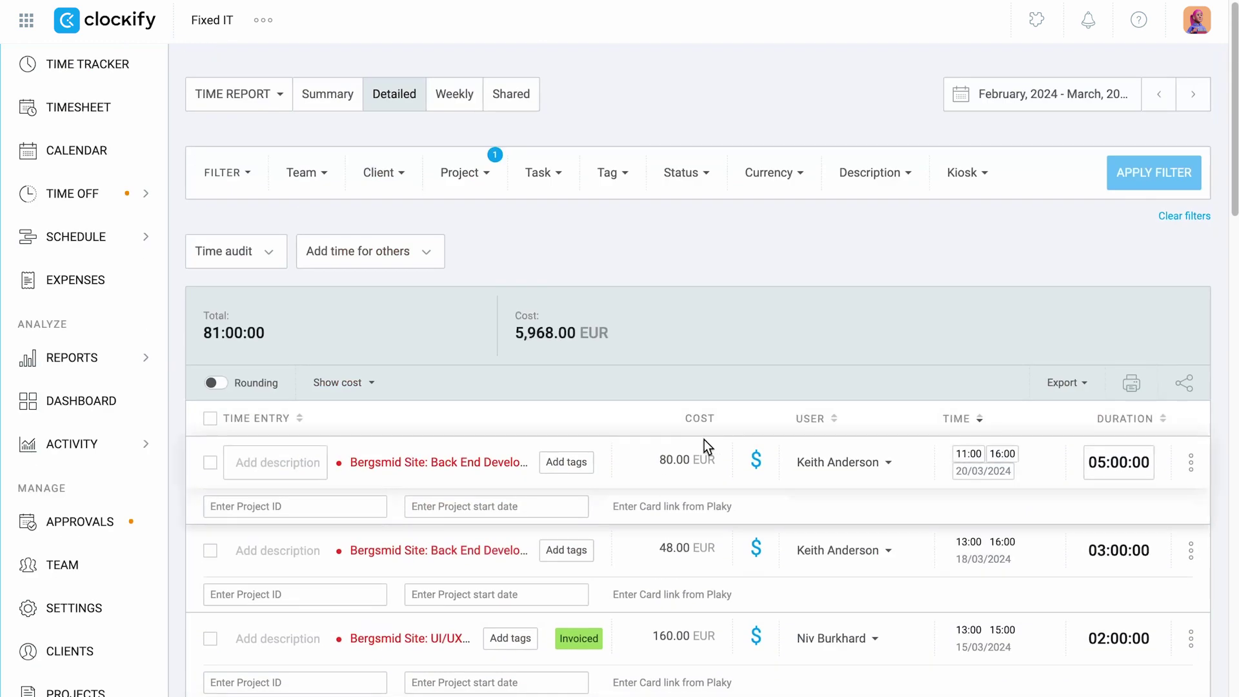
{"action": "left_click", "coordinate": [1055, 384]}
{"action": "left_click", "coordinate": [1058, 457]}
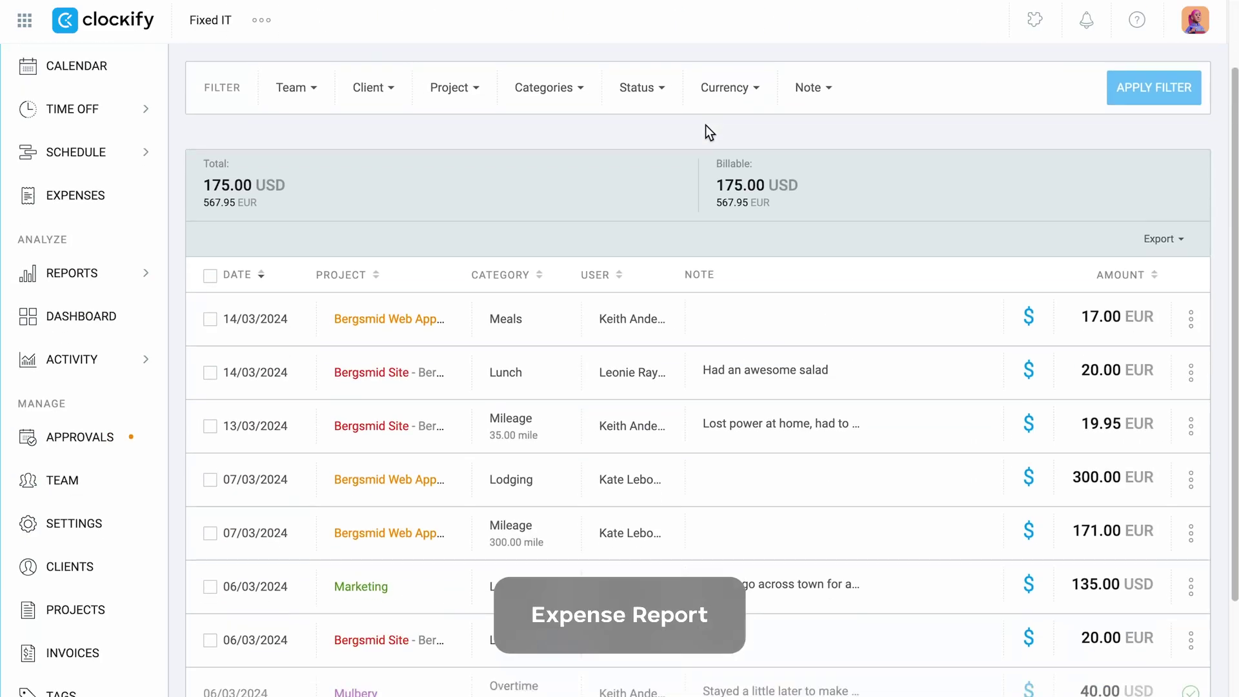
{"action": "scroll", "coordinate": [706, 125], "scroll_direction": "down", "scroll_amount": 2}
{"action": "scroll", "coordinate": [706, 125], "scroll_direction": "up", "scroll_amount": 4}
Filter the expense report to client Bergsmid.
{"action": "left_click", "coordinate": [407, 176]}
{"action": "left_click", "coordinate": [378, 370]}
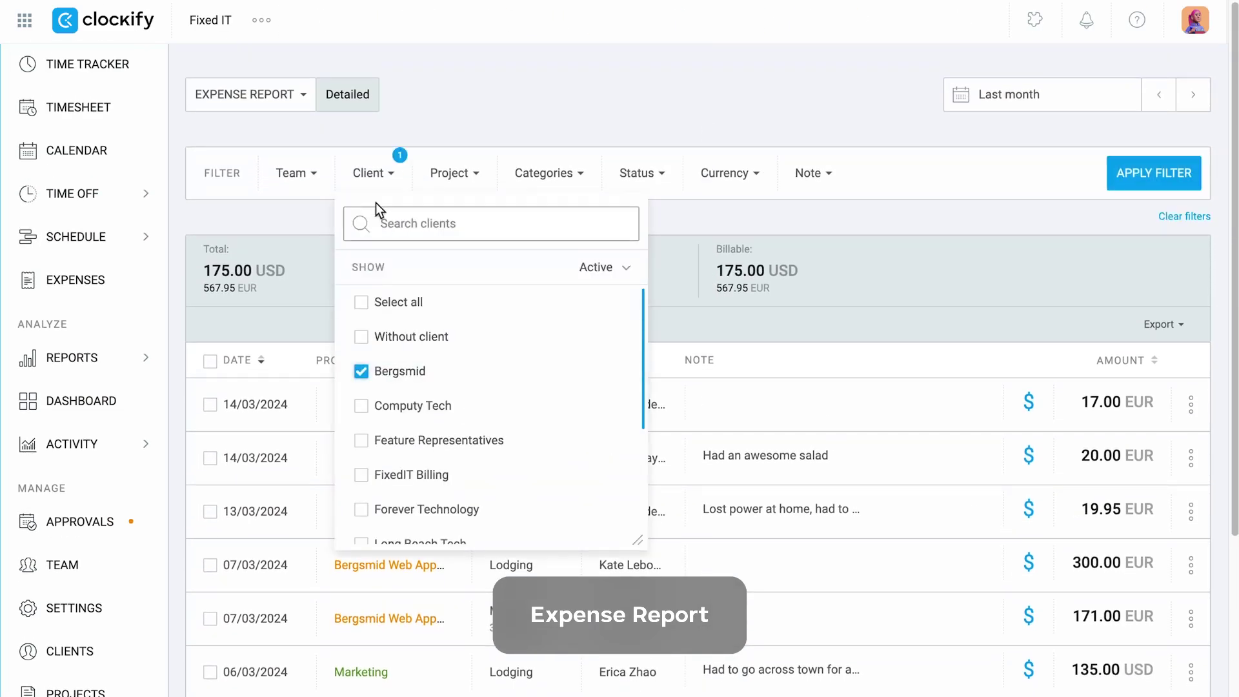
{"action": "left_click", "coordinate": [373, 175]}
{"action": "left_click", "coordinate": [800, 169]}
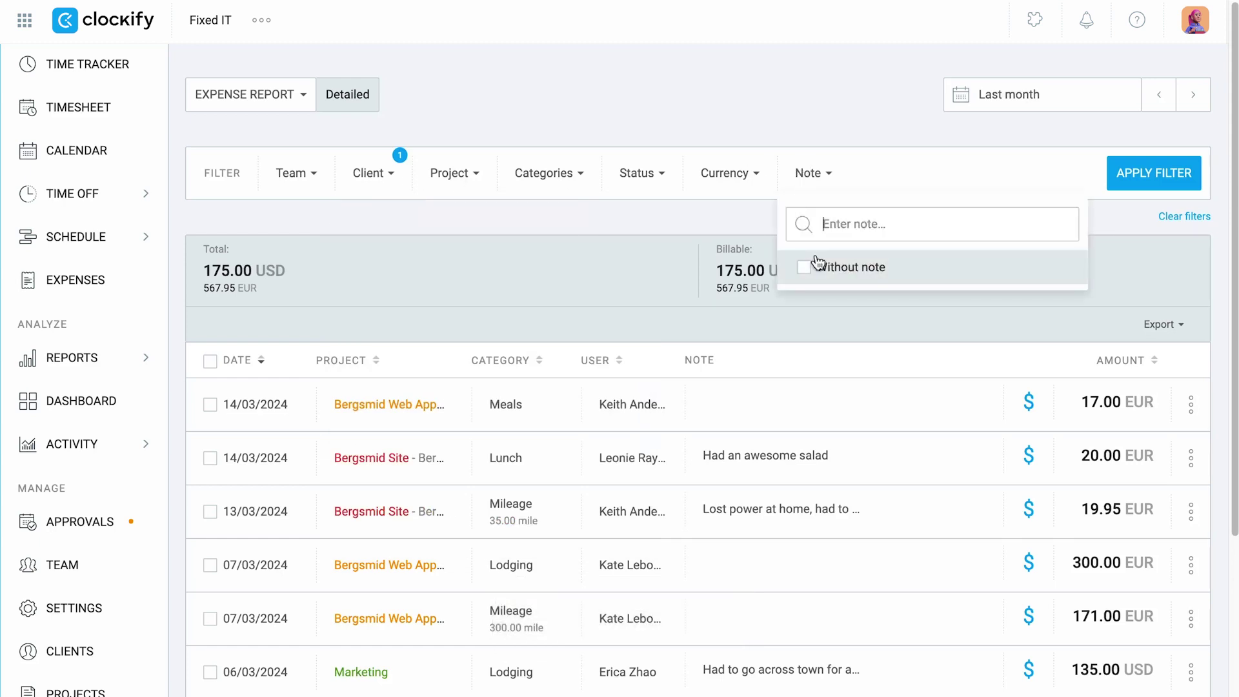
{"action": "left_click", "coordinate": [821, 172]}
Set the date range to Feb 1–Mar 30, 2024 and apply the filters.
{"action": "left_click", "coordinate": [982, 103]}
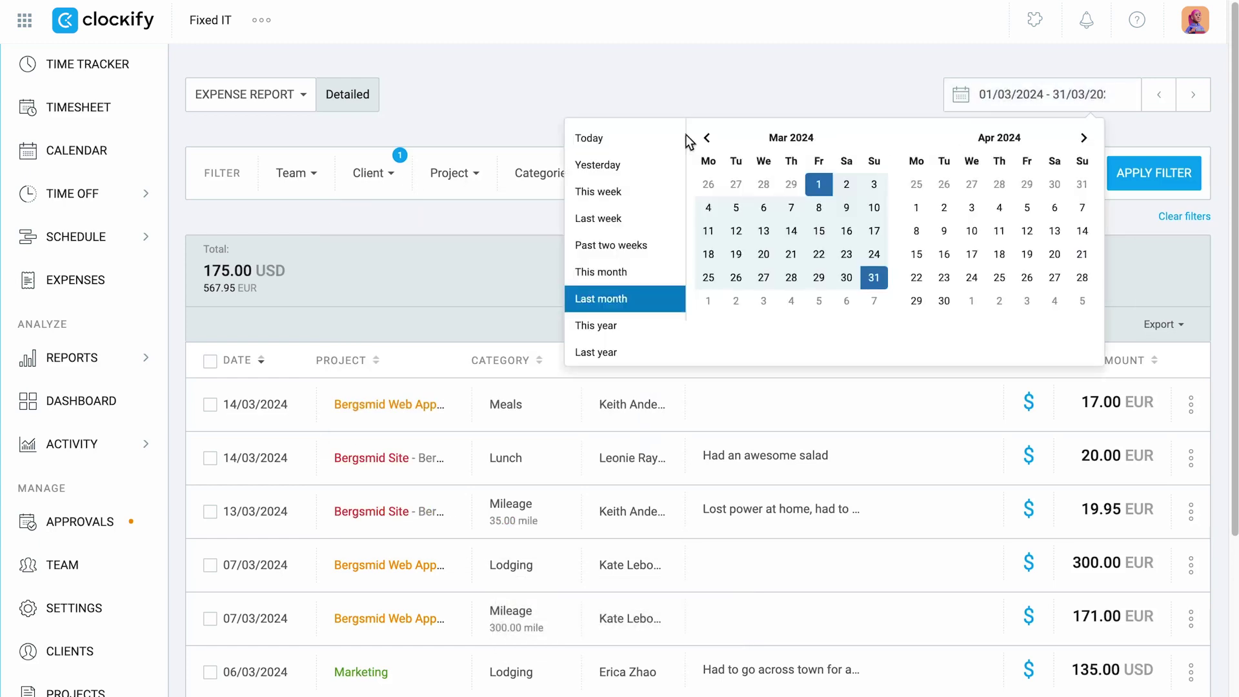
{"action": "left_click", "coordinate": [707, 137]}
{"action": "left_click", "coordinate": [789, 184]}
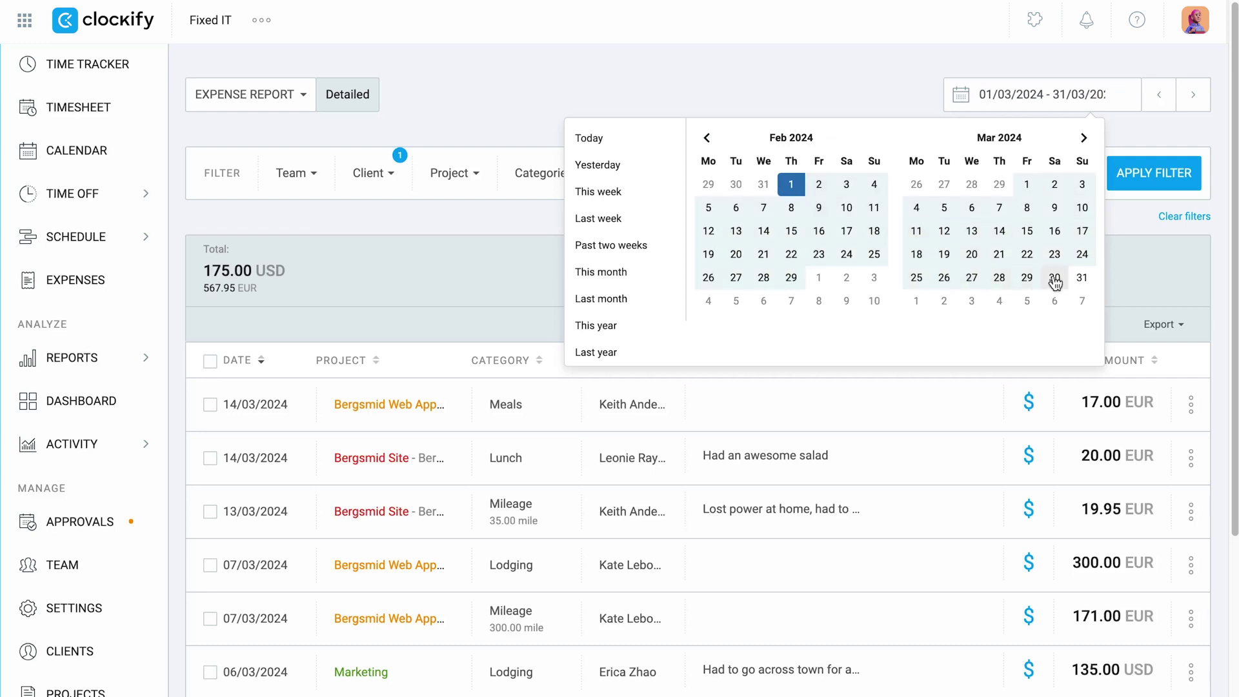
{"action": "left_click", "coordinate": [1055, 277]}
{"action": "left_click", "coordinate": [1120, 187]}
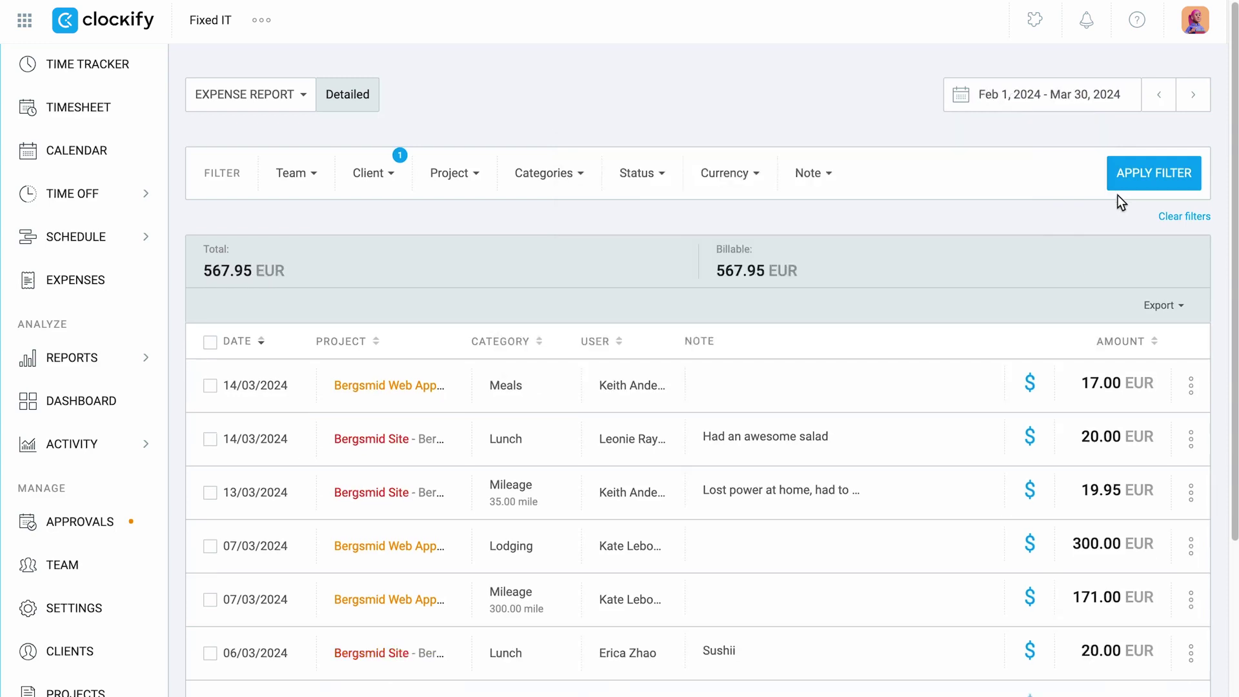
Save the export column settings and download the expense report as CSV.
{"action": "left_click", "coordinate": [1158, 305]}
{"action": "left_click", "coordinate": [1051, 485]}
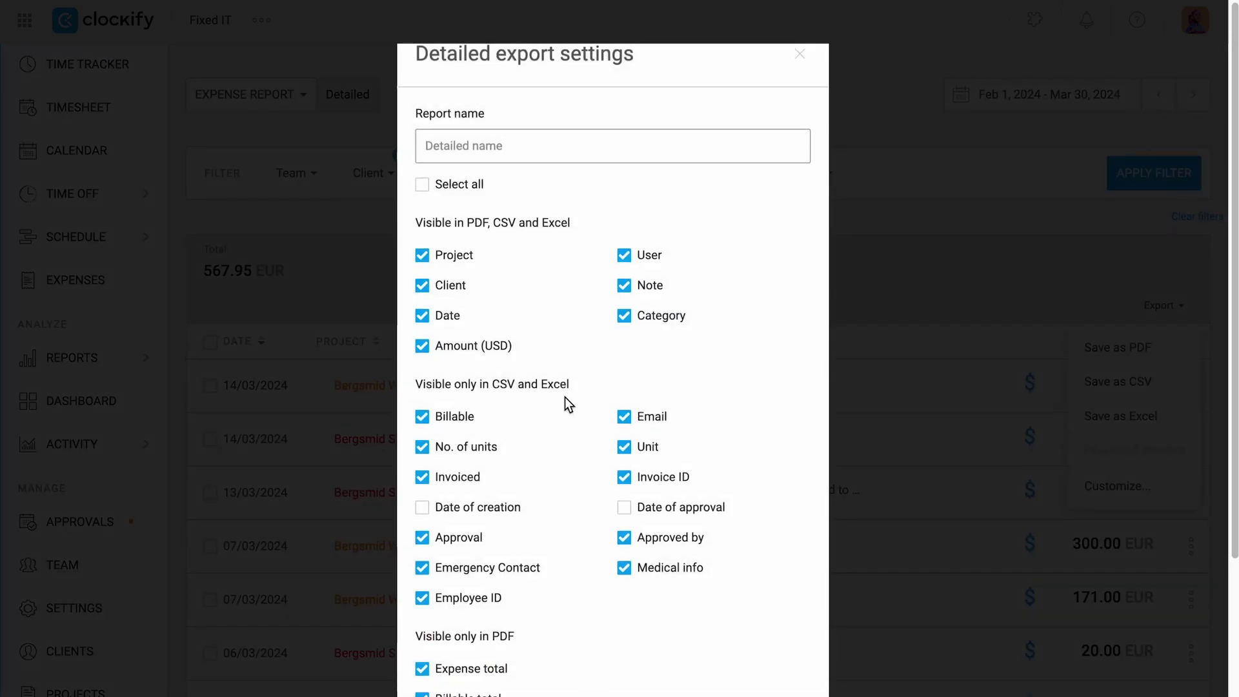
{"action": "scroll", "coordinate": [564, 396], "scroll_direction": "down", "scroll_amount": 3}
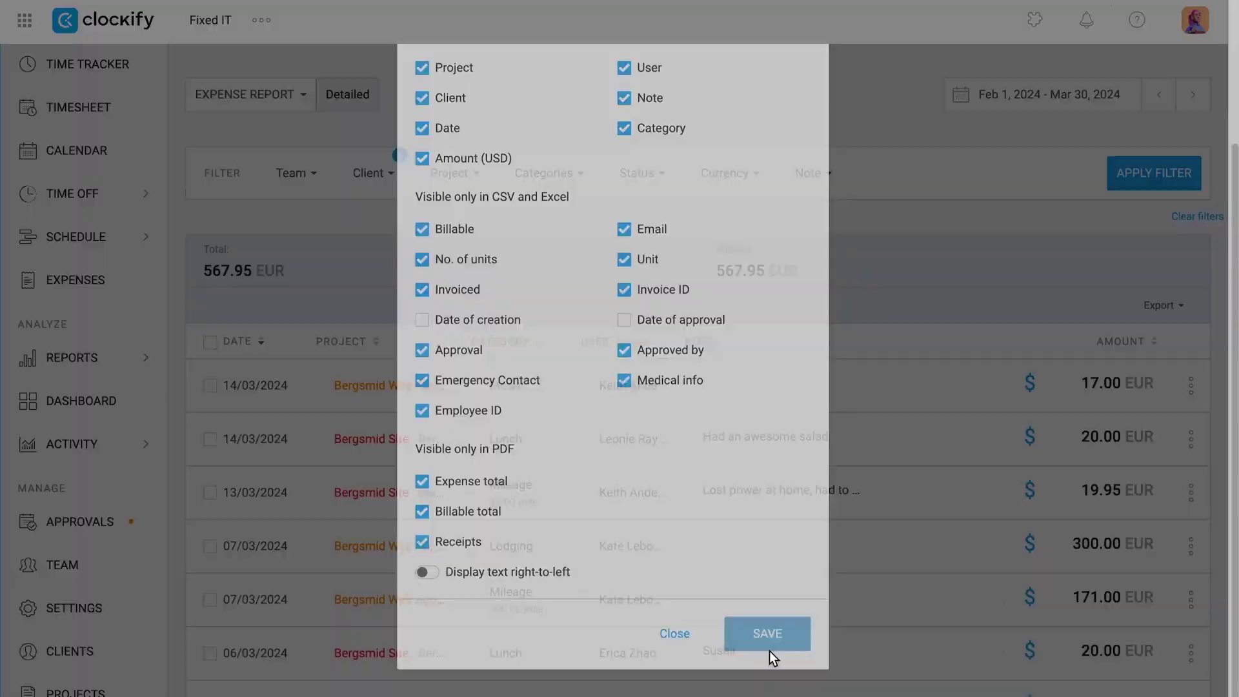
{"action": "left_click", "coordinate": [767, 645]}
{"action": "left_click", "coordinate": [1162, 305]}
{"action": "left_click", "coordinate": [1142, 380]}
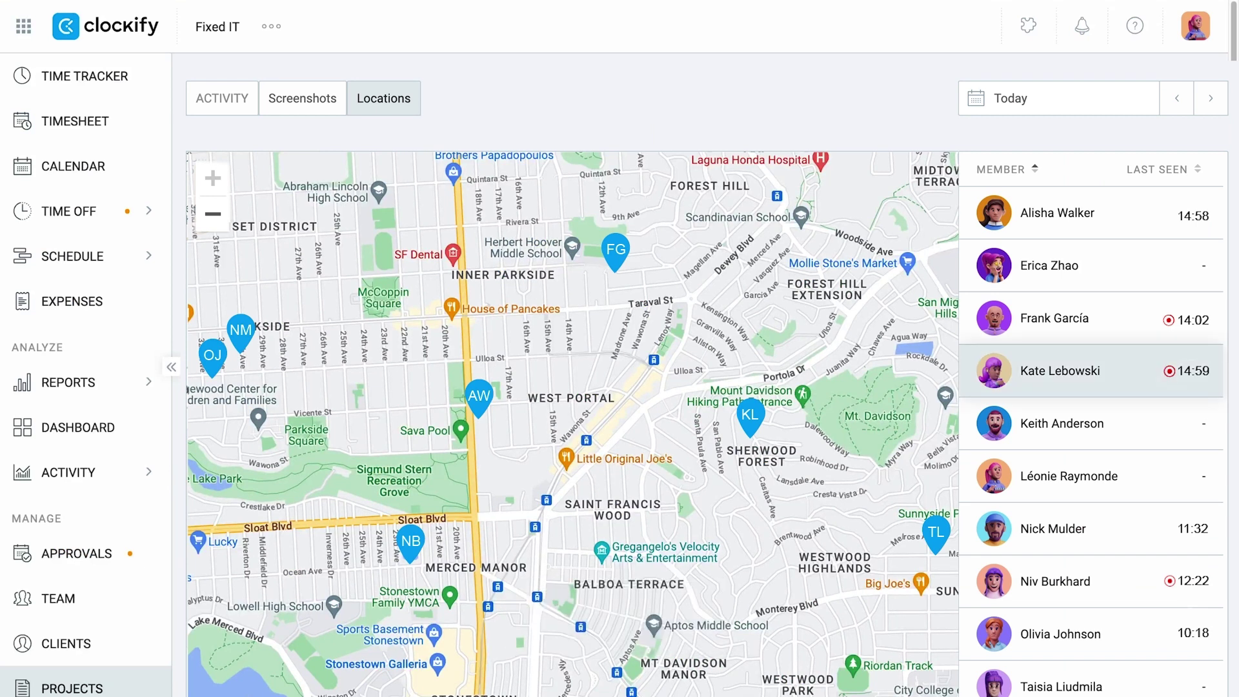
Show yesterday's positions on the Locations map, with one member last seen at 11:37.
{"action": "left_click", "coordinate": [1084, 371]}
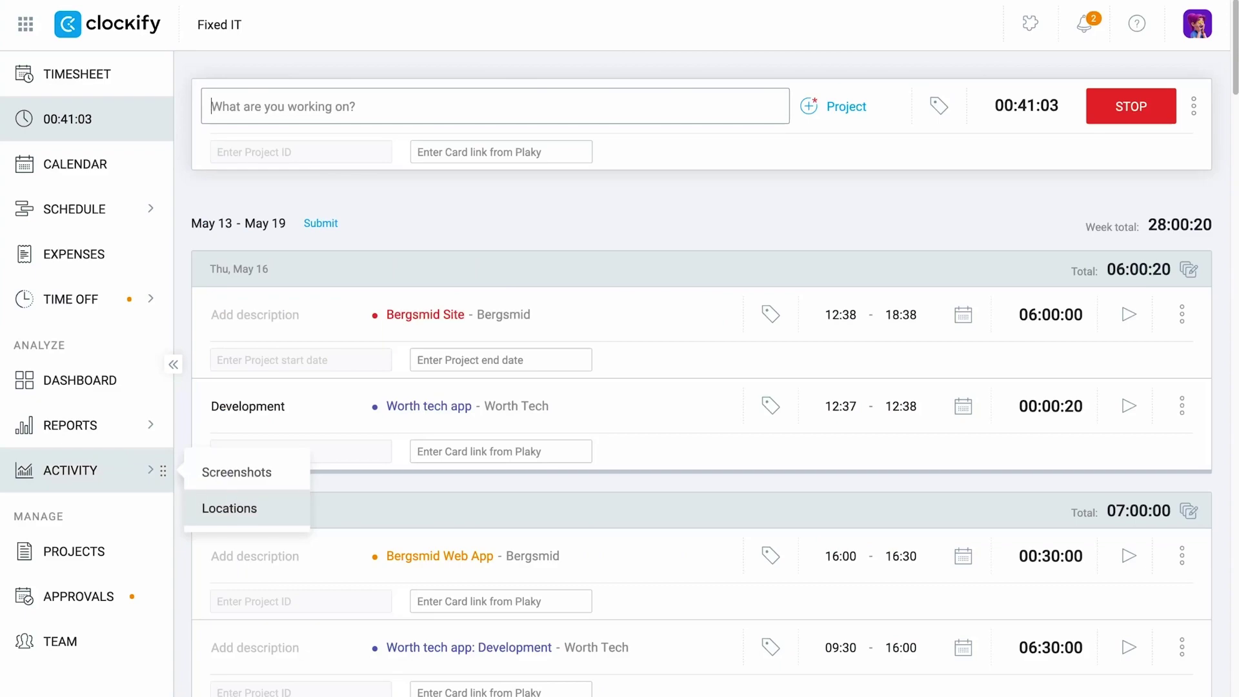
{"action": "left_click", "coordinate": [229, 508]}
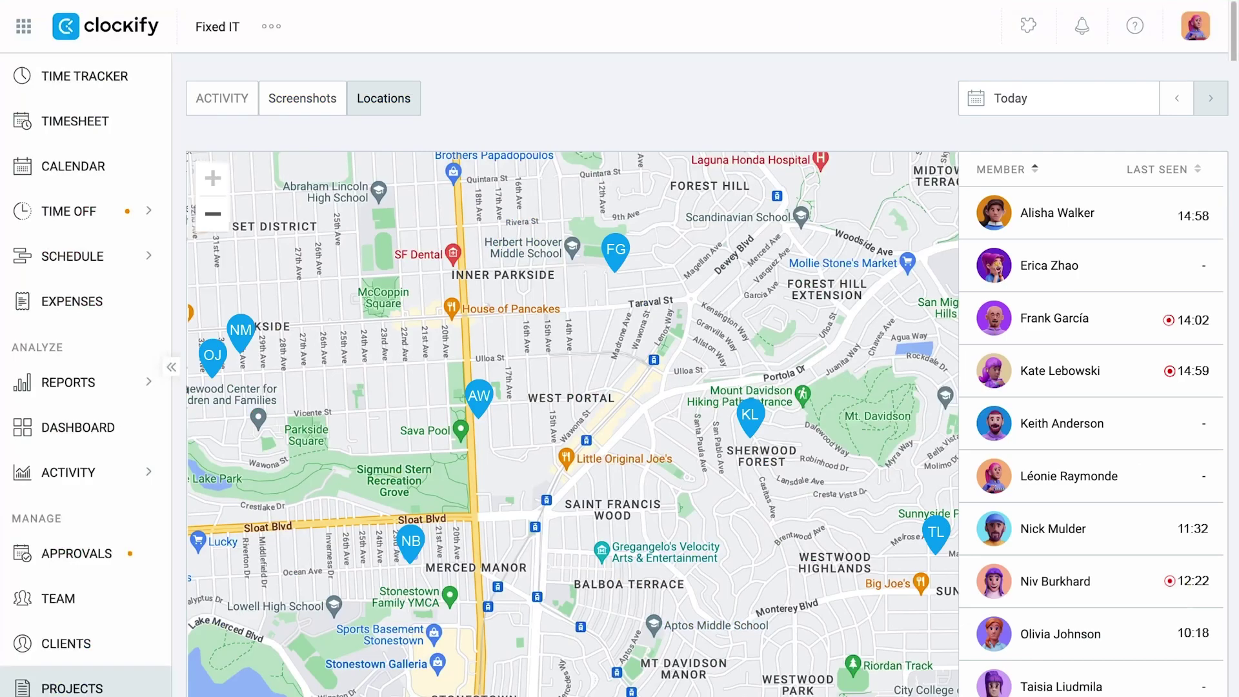
{"action": "left_click", "coordinate": [1177, 98]}
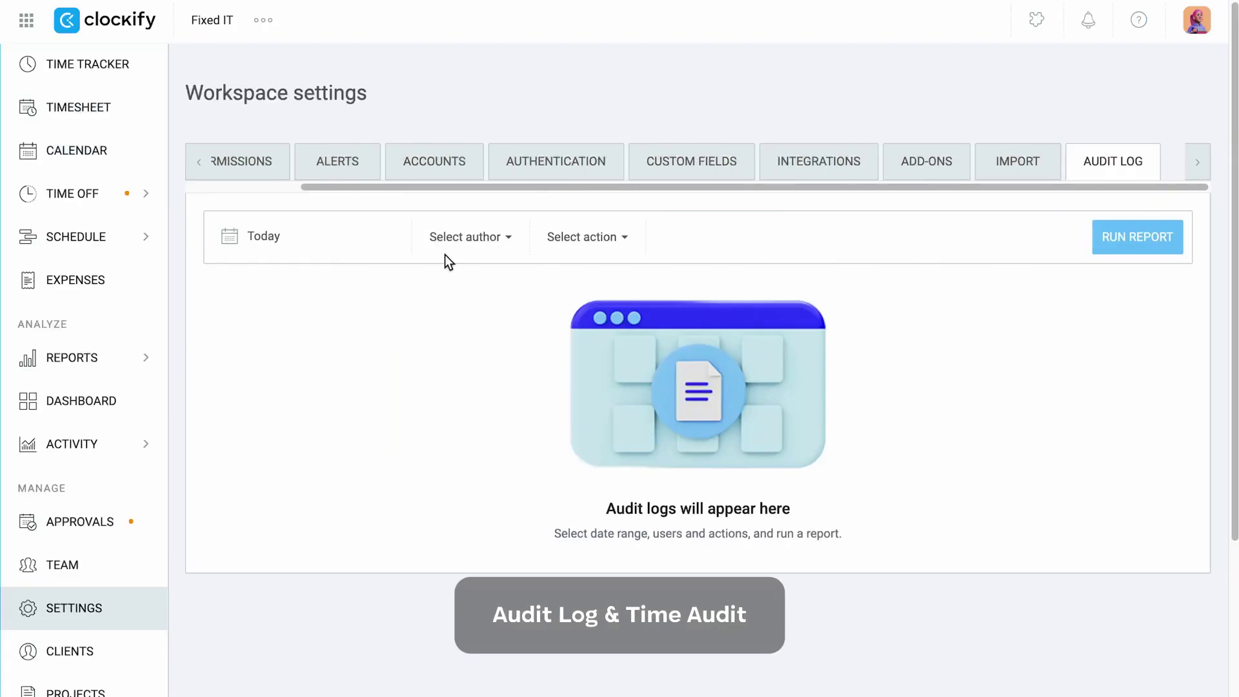
Set the audit log range to 01/02/2024–02/03/2024 and filter to the owner and one member.
{"action": "left_click", "coordinate": [284, 236]}
{"action": "left_click", "coordinate": [149, 278]}
{"action": "left_click", "coordinate": [149, 279]}
{"action": "left_click", "coordinate": [233, 325]}
{"action": "left_click", "coordinate": [497, 420]}
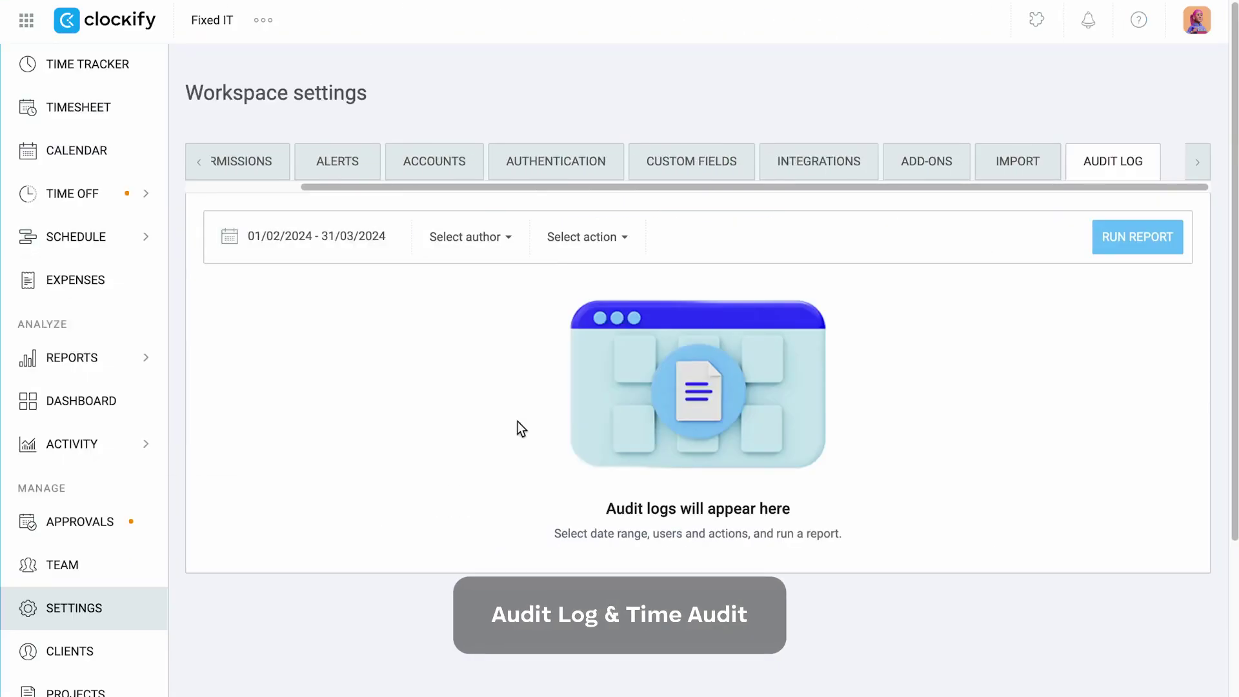
{"action": "left_click", "coordinate": [497, 256]}
{"action": "scroll", "coordinate": [520, 462], "scroll_direction": "down", "scroll_amount": 3}
{"action": "left_click", "coordinate": [503, 387]}
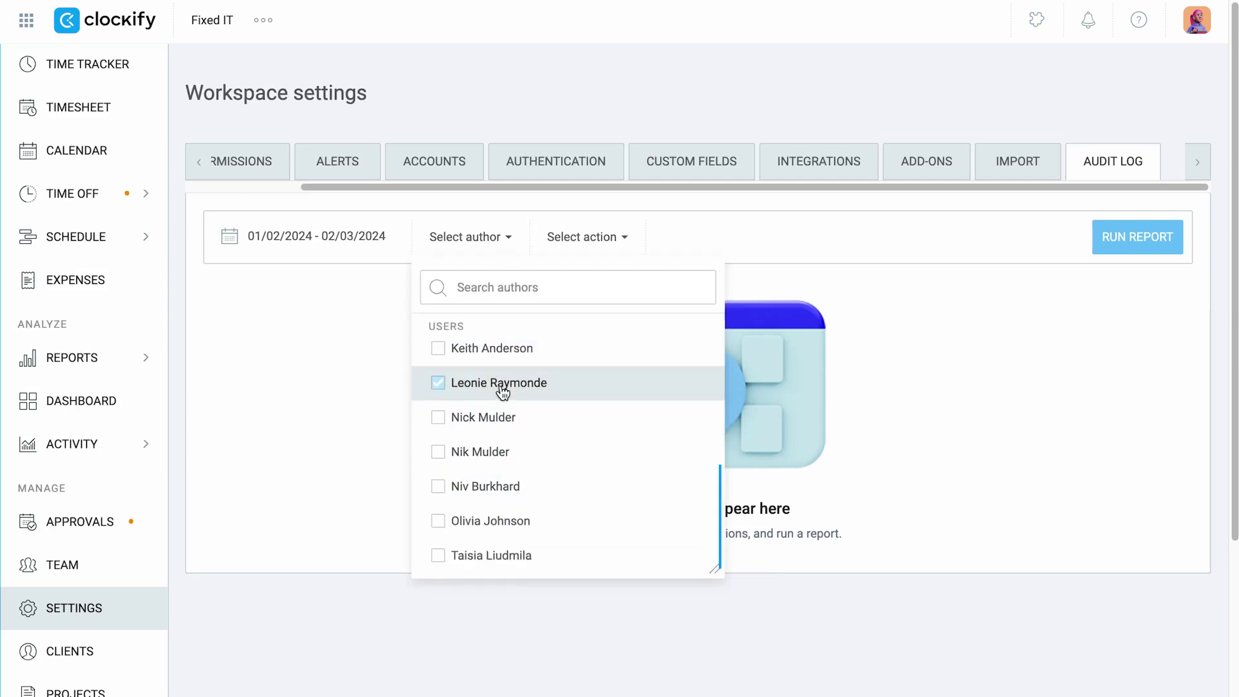
{"action": "left_click", "coordinate": [498, 350]}
{"action": "left_click", "coordinate": [485, 247]}
Add deletions of others' time and imported time as actions, then run the audit log.
{"action": "left_click", "coordinate": [567, 245]}
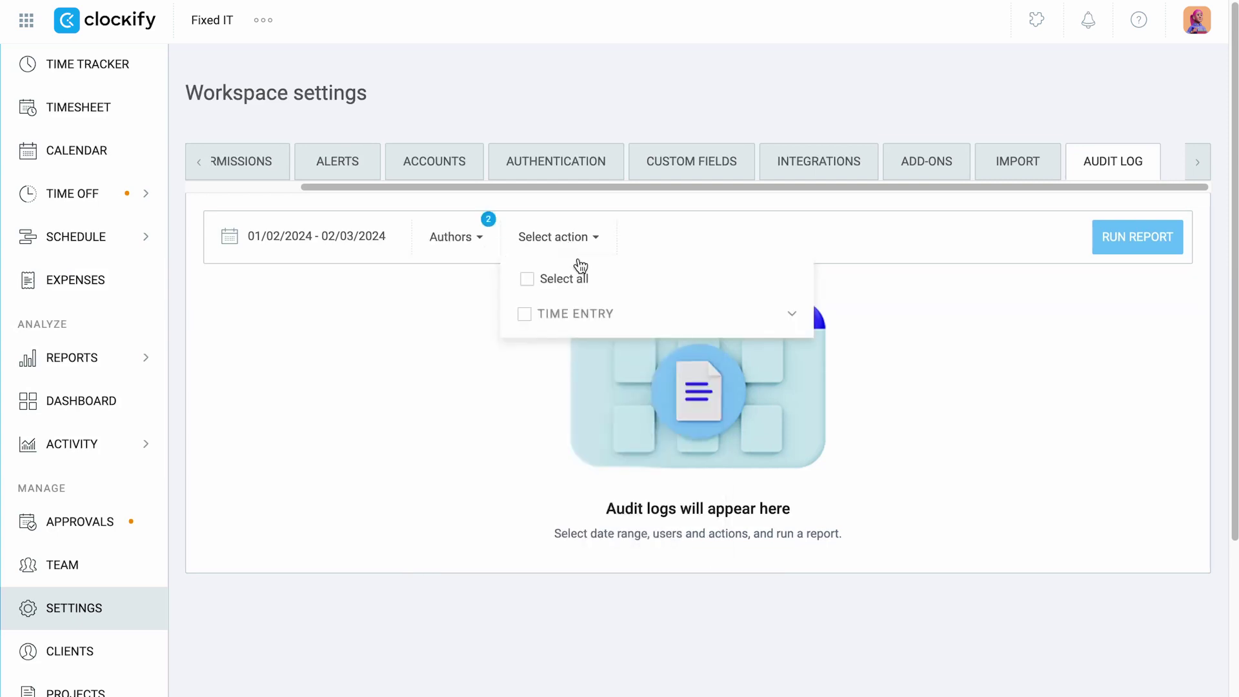
{"action": "left_click", "coordinate": [792, 315]}
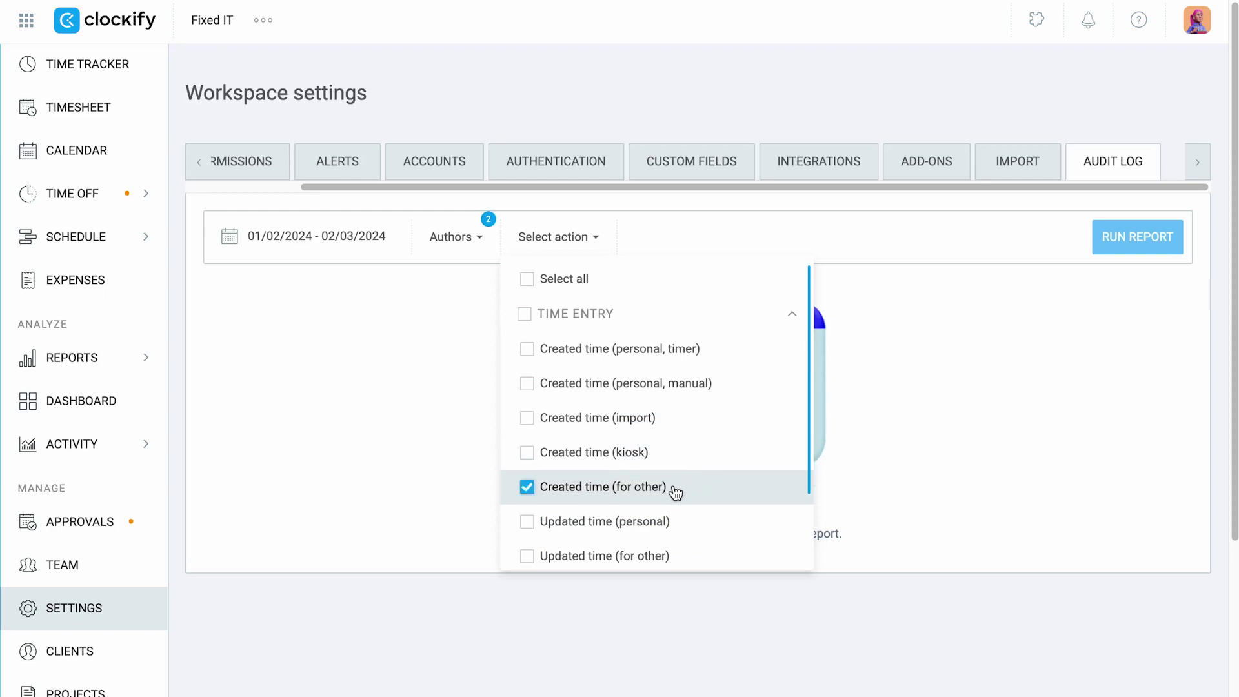
{"action": "scroll", "coordinate": [674, 493], "scroll_direction": "down", "scroll_amount": 1}
{"action": "left_click", "coordinate": [636, 546]}
{"action": "scroll", "coordinate": [625, 516], "scroll_direction": "up", "scroll_amount": 1}
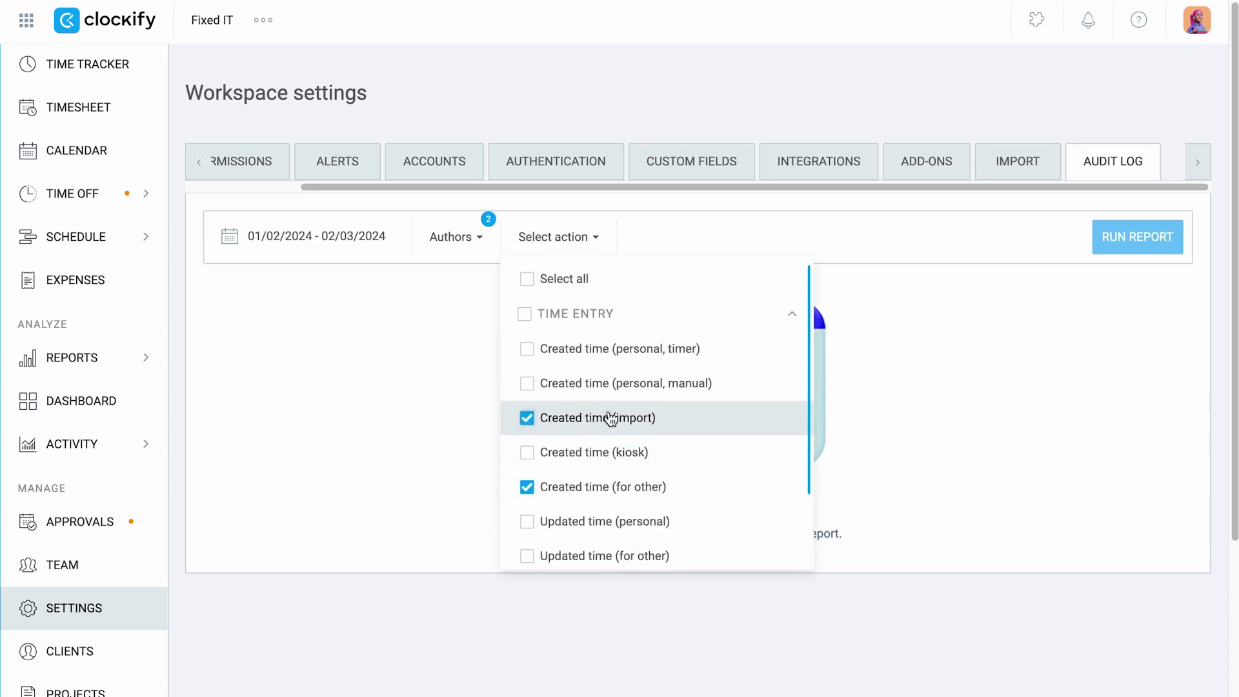
{"action": "left_click", "coordinate": [613, 423]}
{"action": "left_click", "coordinate": [548, 247]}
{"action": "left_click", "coordinate": [1100, 244]}
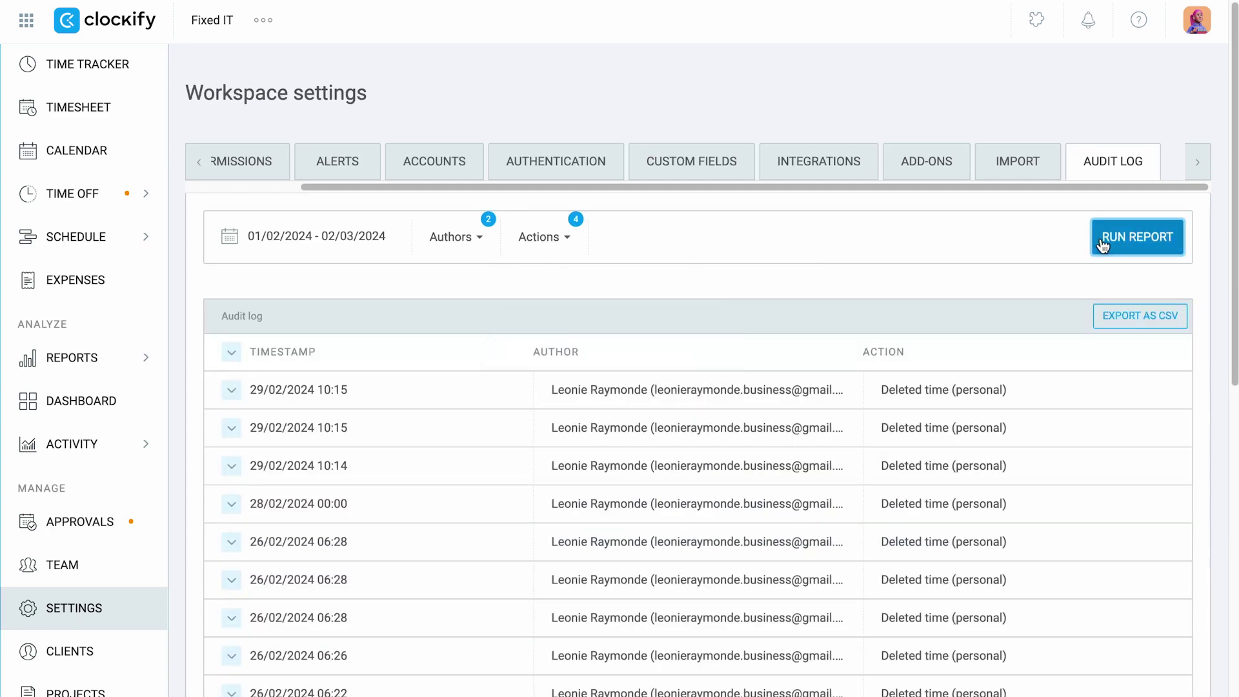
Inspect the 29/02/2024 10:15 entry's details and export the 154-row log as CSV.
{"action": "left_click", "coordinate": [231, 390]}
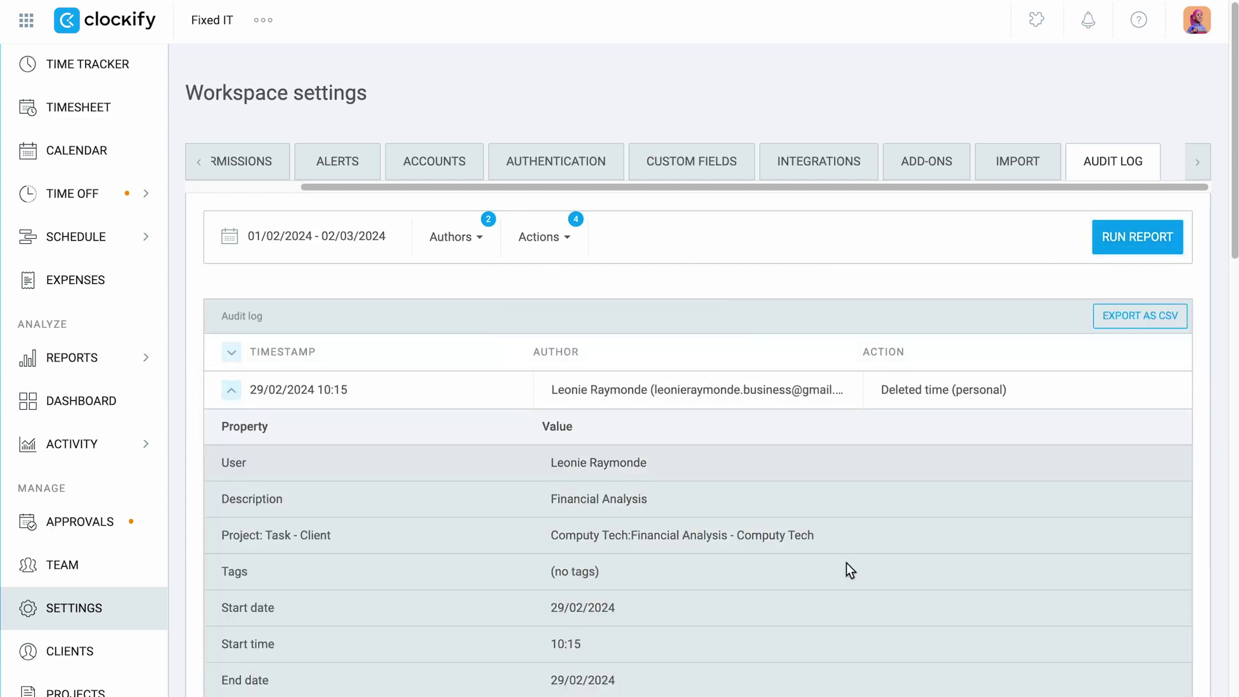
{"action": "scroll", "coordinate": [849, 565], "scroll_direction": "down", "scroll_amount": 5}
{"action": "scroll", "coordinate": [850, 567], "scroll_direction": "up", "scroll_amount": 5}
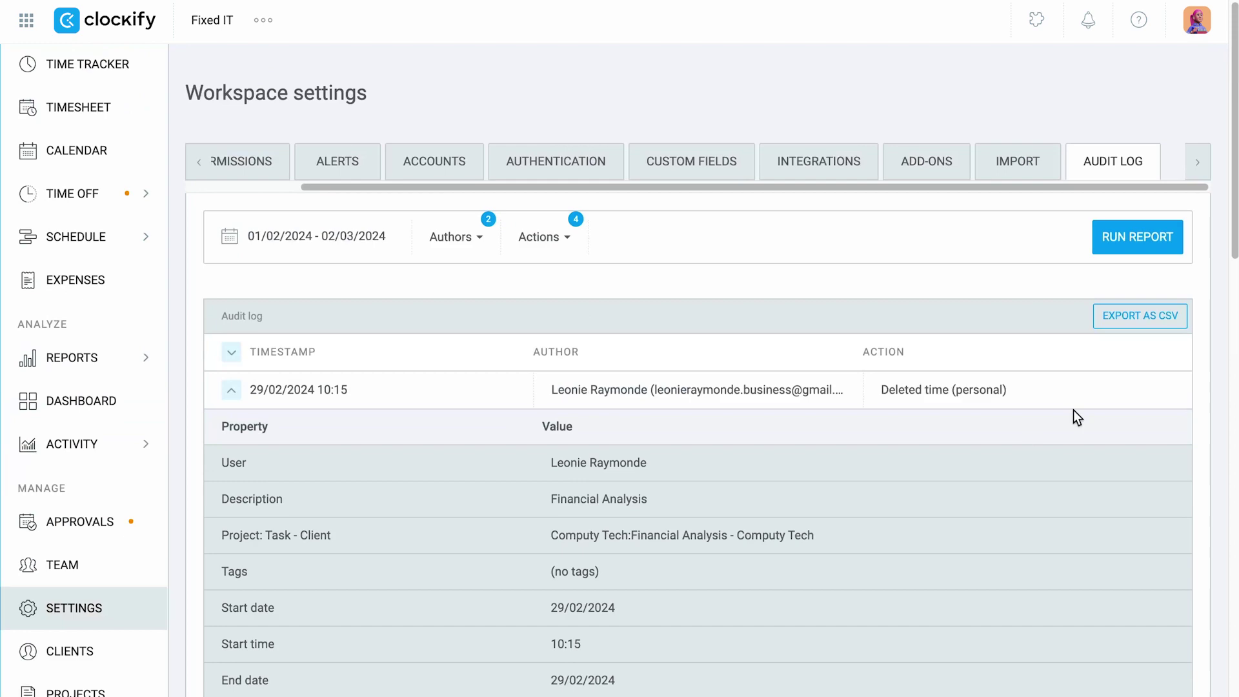
{"action": "left_click", "coordinate": [1136, 330]}
{"action": "left_click", "coordinate": [762, 423]}
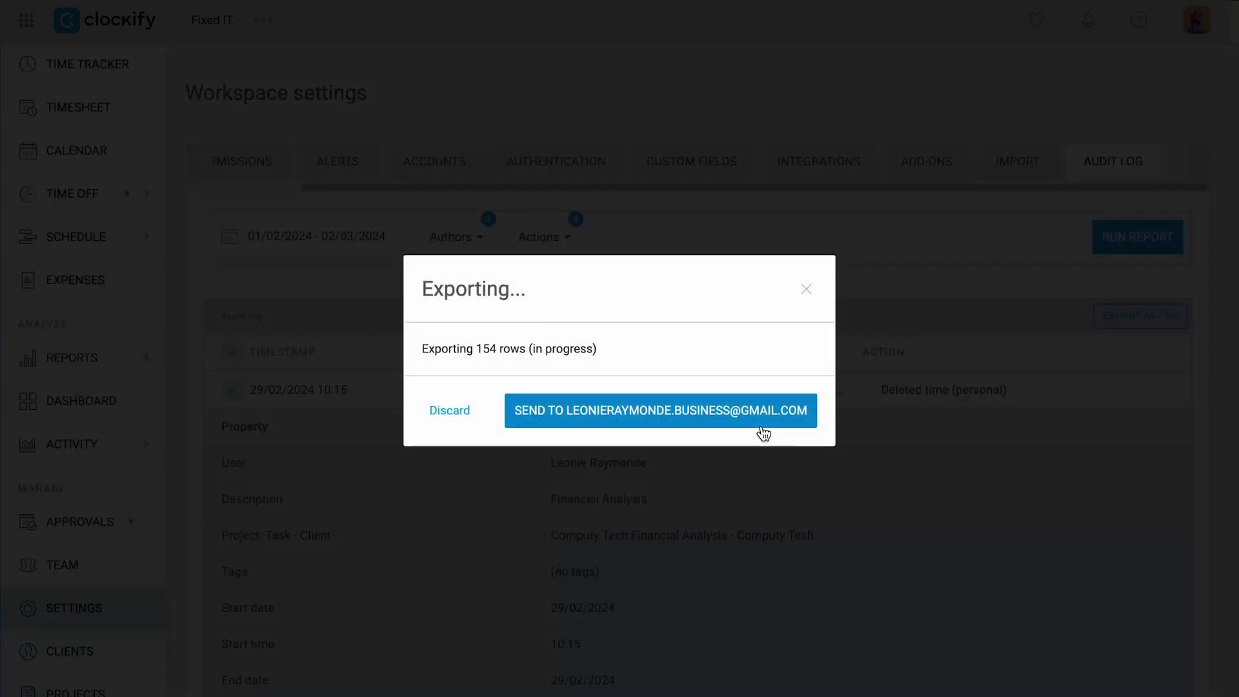
E-mail the export and set audit filters: entries longer than an hours limit, plus entries without task.
{"action": "left_click", "coordinate": [662, 406]}
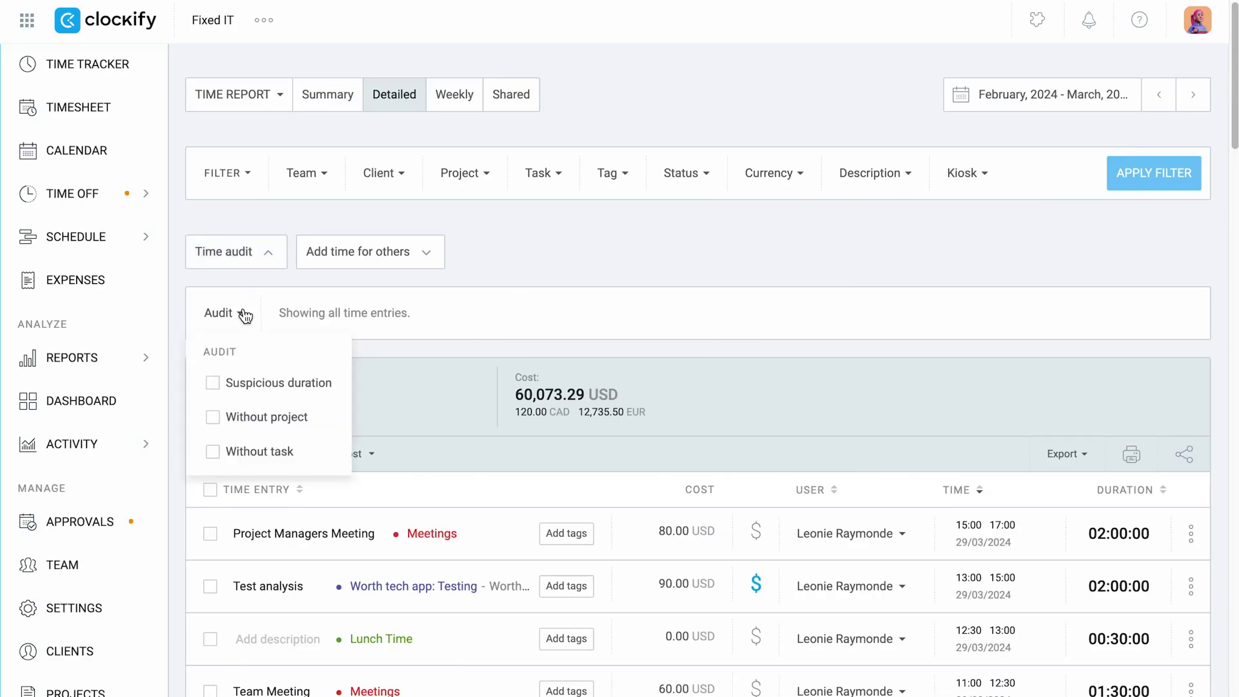
{"action": "left_click", "coordinate": [222, 384]}
{"action": "left_click", "coordinate": [243, 316]}
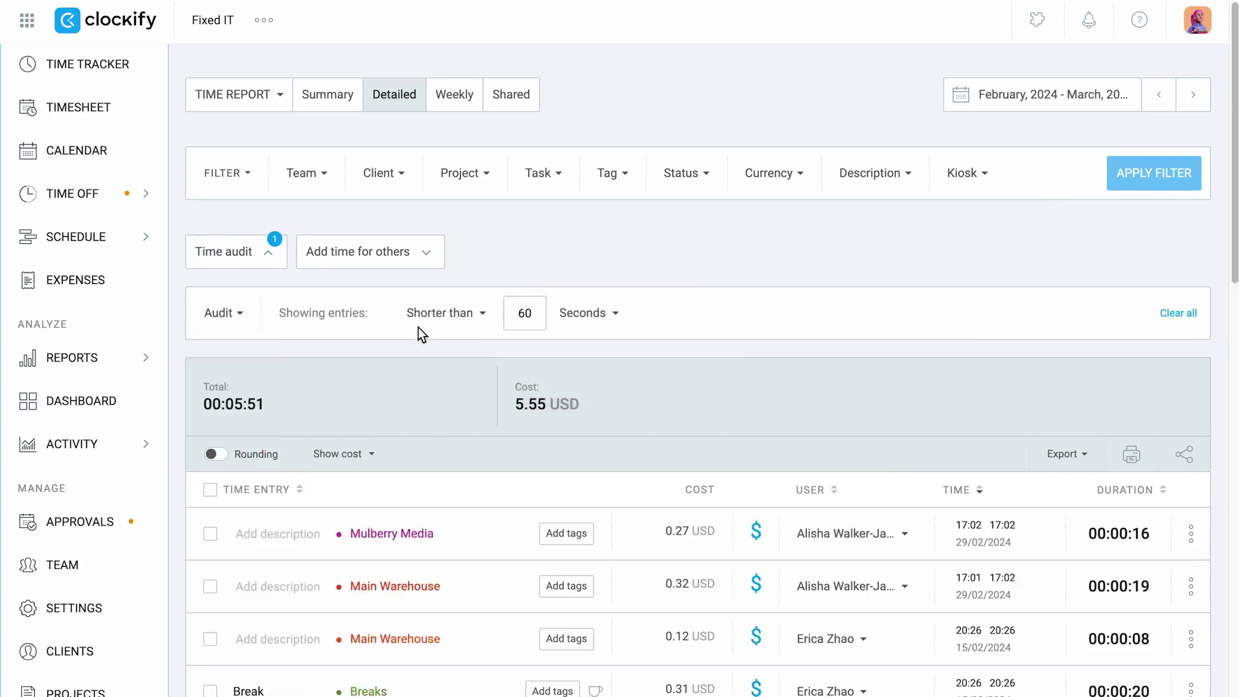
{"action": "left_click", "coordinate": [463, 324]}
{"action": "left_click", "coordinate": [462, 378]}
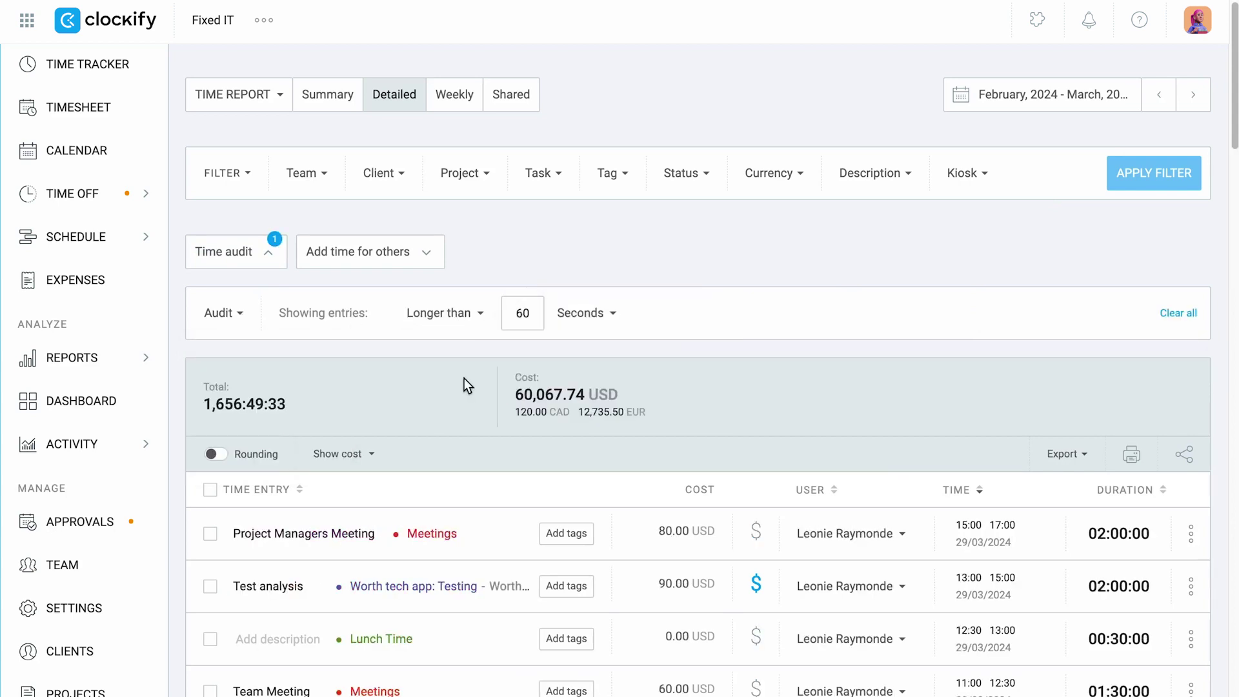
{"action": "left_click", "coordinate": [572, 321]}
{"action": "left_click", "coordinate": [588, 413]}
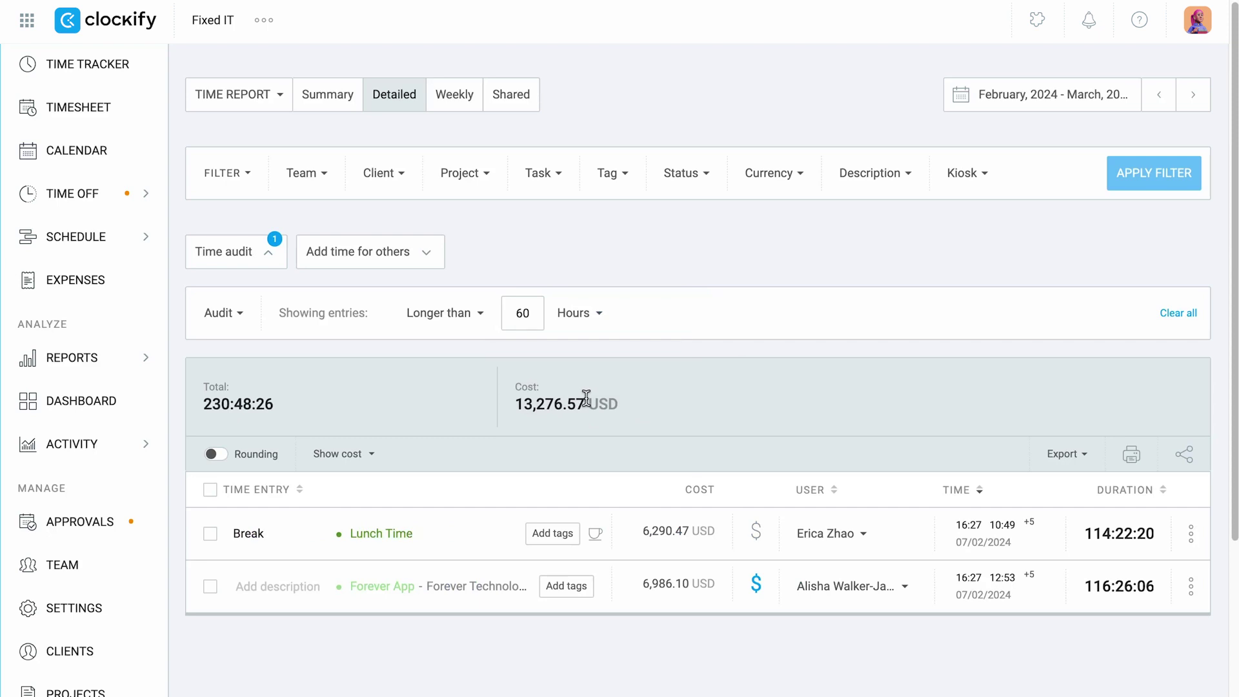
{"action": "left_click", "coordinate": [240, 319]}
{"action": "left_click", "coordinate": [266, 451]}
{"action": "left_click", "coordinate": [240, 322]}
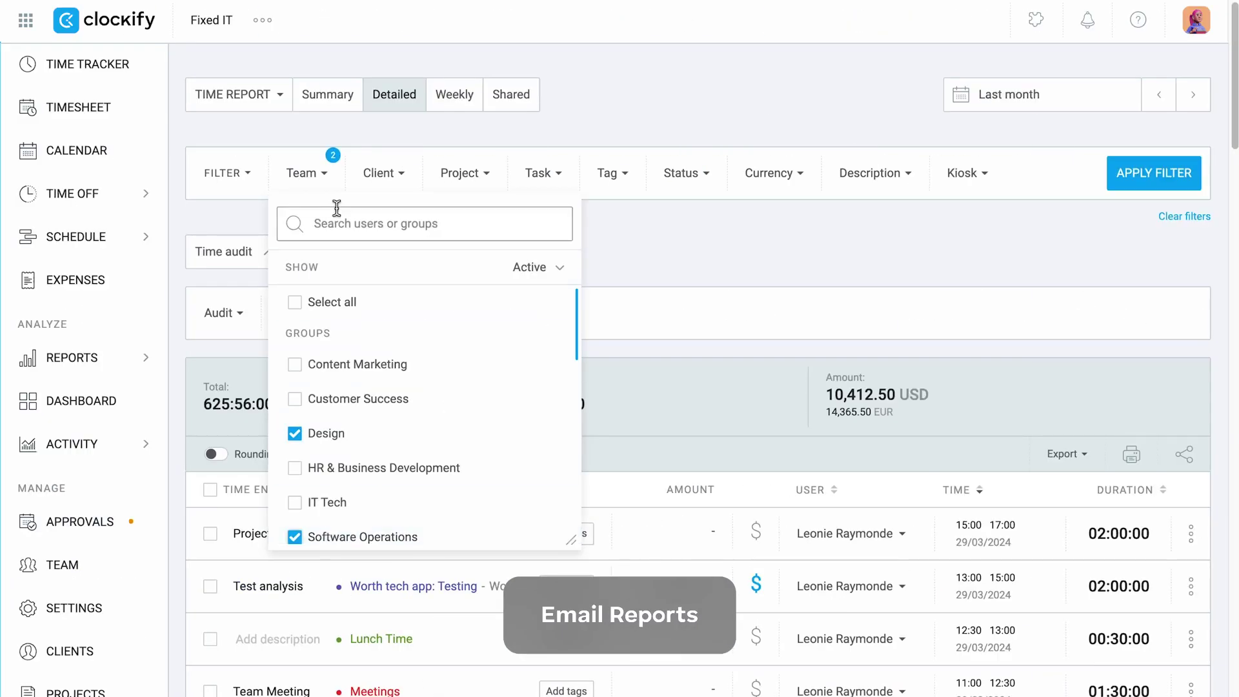
Filter the report to client Bergsmid and EUR, totalling 301:00:00 and 13,445.50 EUR.
{"action": "left_click", "coordinate": [329, 183]}
{"action": "left_click", "coordinate": [379, 173]}
{"action": "left_click", "coordinate": [374, 374]}
{"action": "left_click", "coordinate": [407, 185]}
{"action": "left_click", "coordinate": [761, 187]}
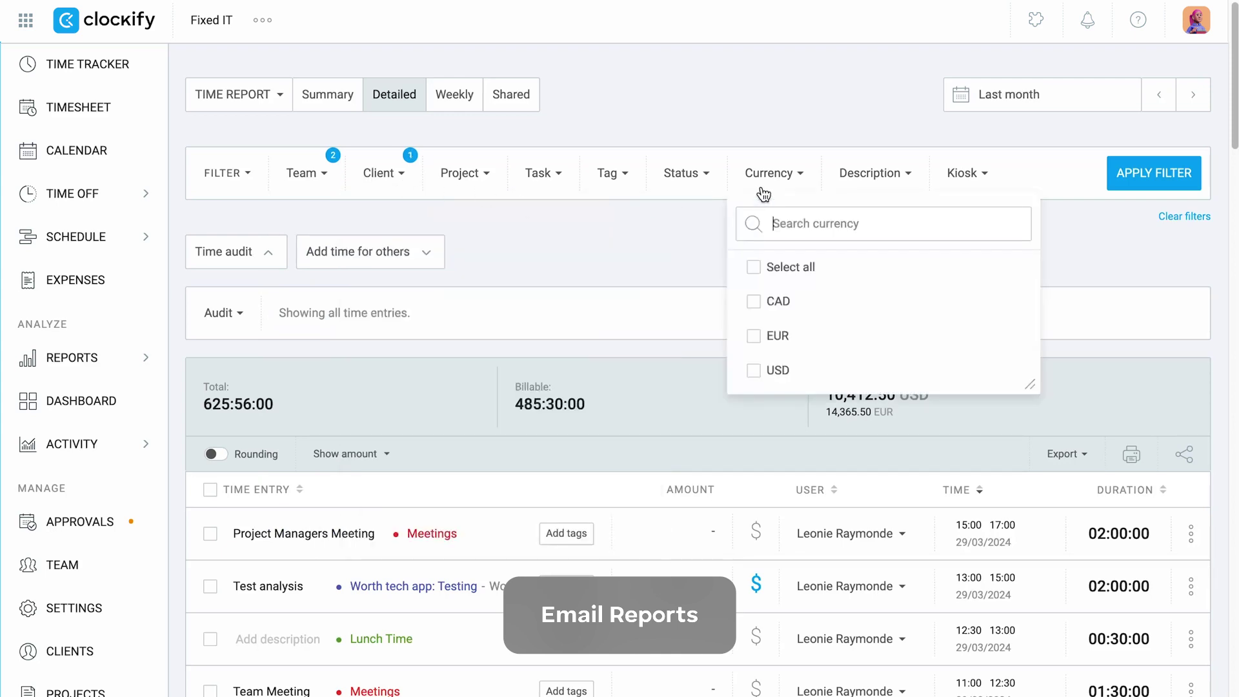
{"action": "left_click", "coordinate": [755, 346]}
{"action": "left_click", "coordinate": [787, 182]}
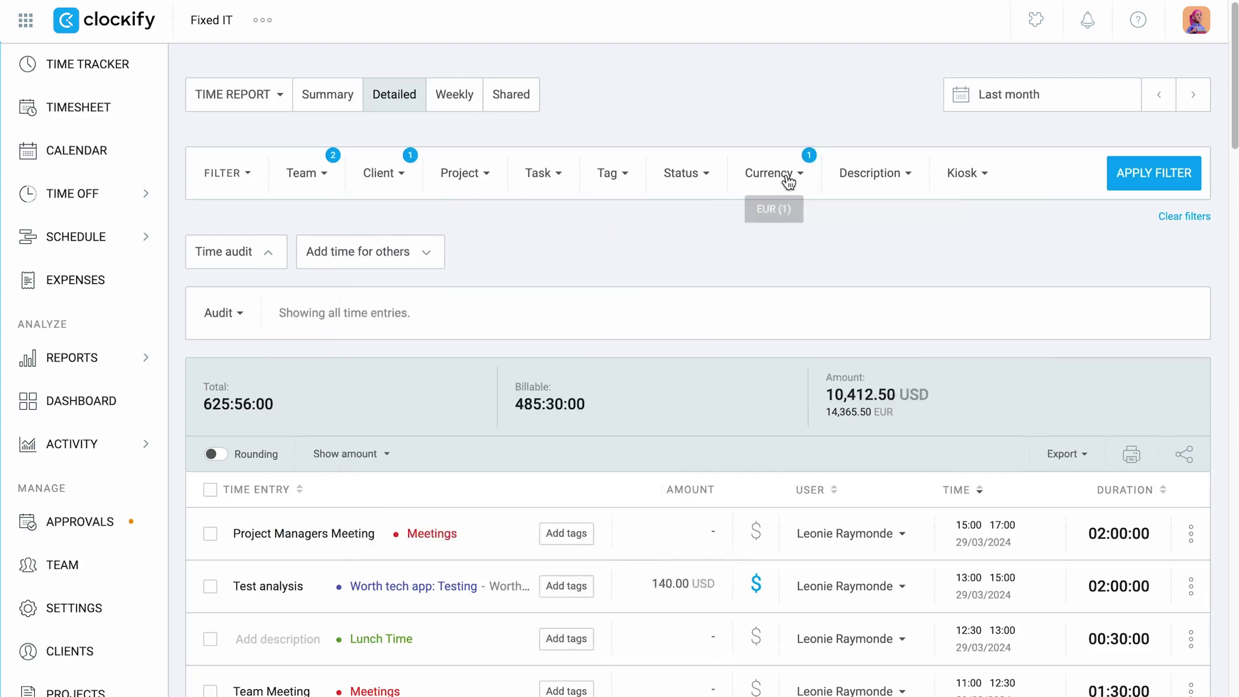
{"action": "left_click", "coordinate": [1122, 183]}
{"action": "scroll", "coordinate": [983, 481], "scroll_direction": "down", "scroll_amount": 3}
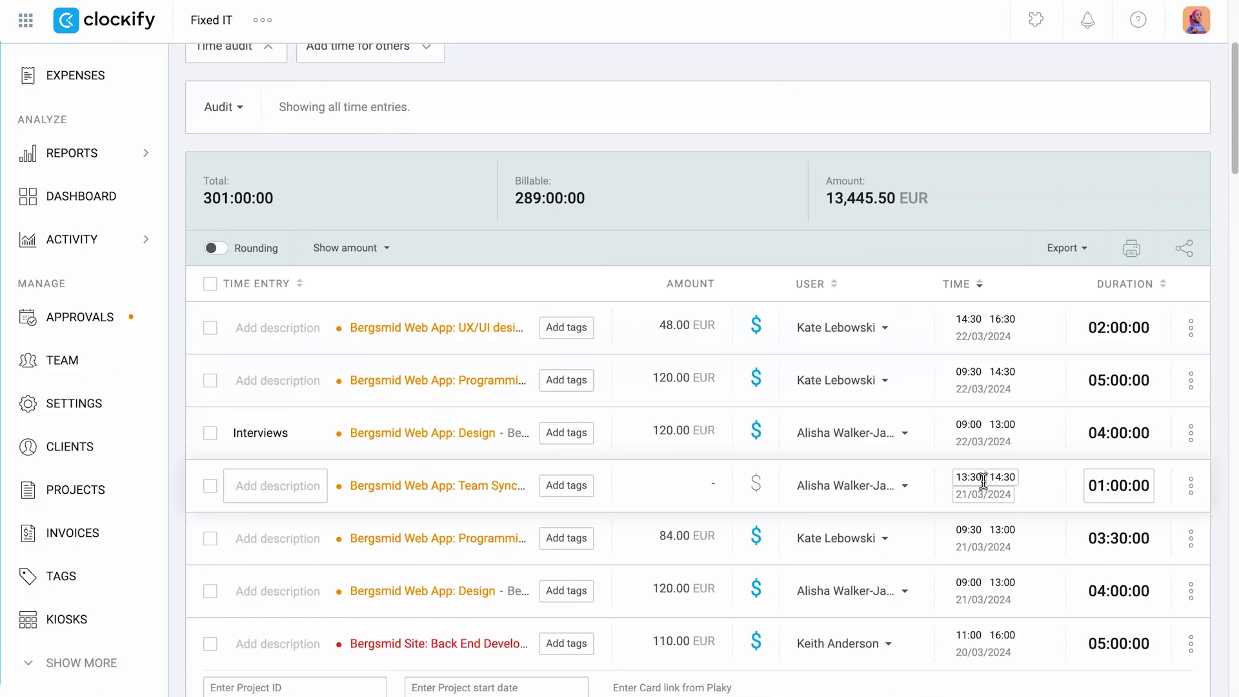
{"action": "scroll", "coordinate": [983, 483], "scroll_direction": "up", "scroll_amount": 2}
Share the report as 'Bergsmid Software & Design' with Public visibility.
{"action": "left_click", "coordinate": [1178, 346]}
{"action": "type", "text": "Bergsmid Software & Design"}
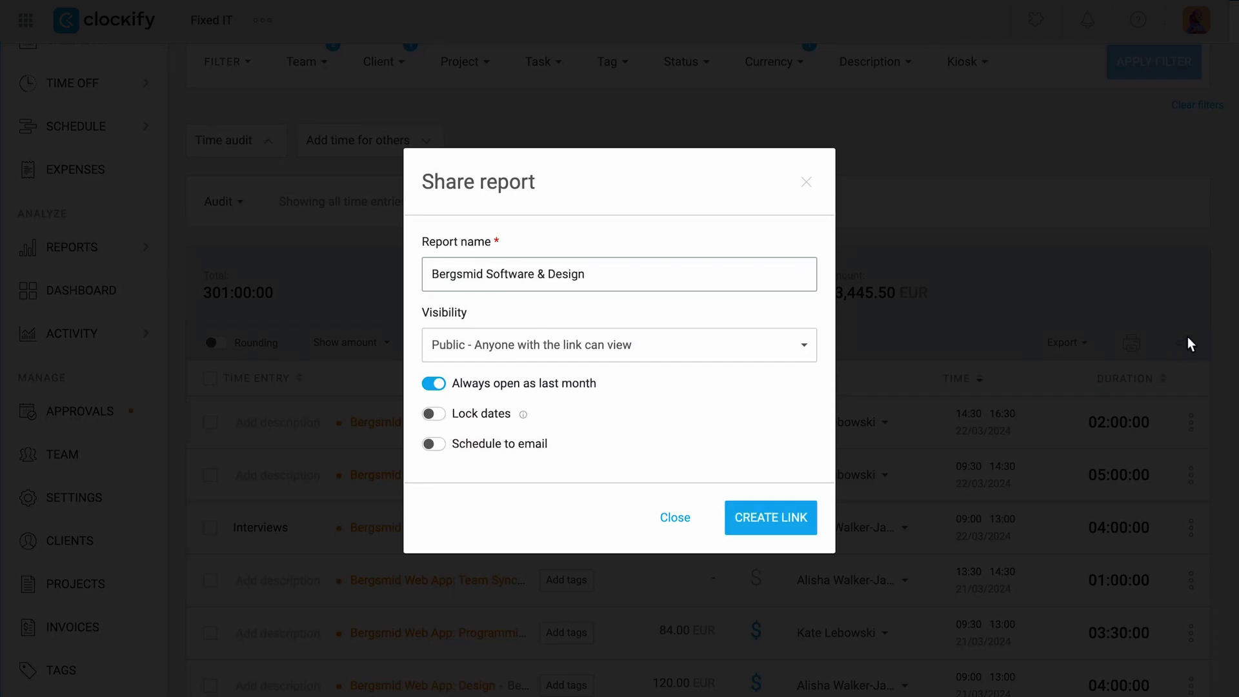
{"action": "left_click", "coordinate": [739, 355]}
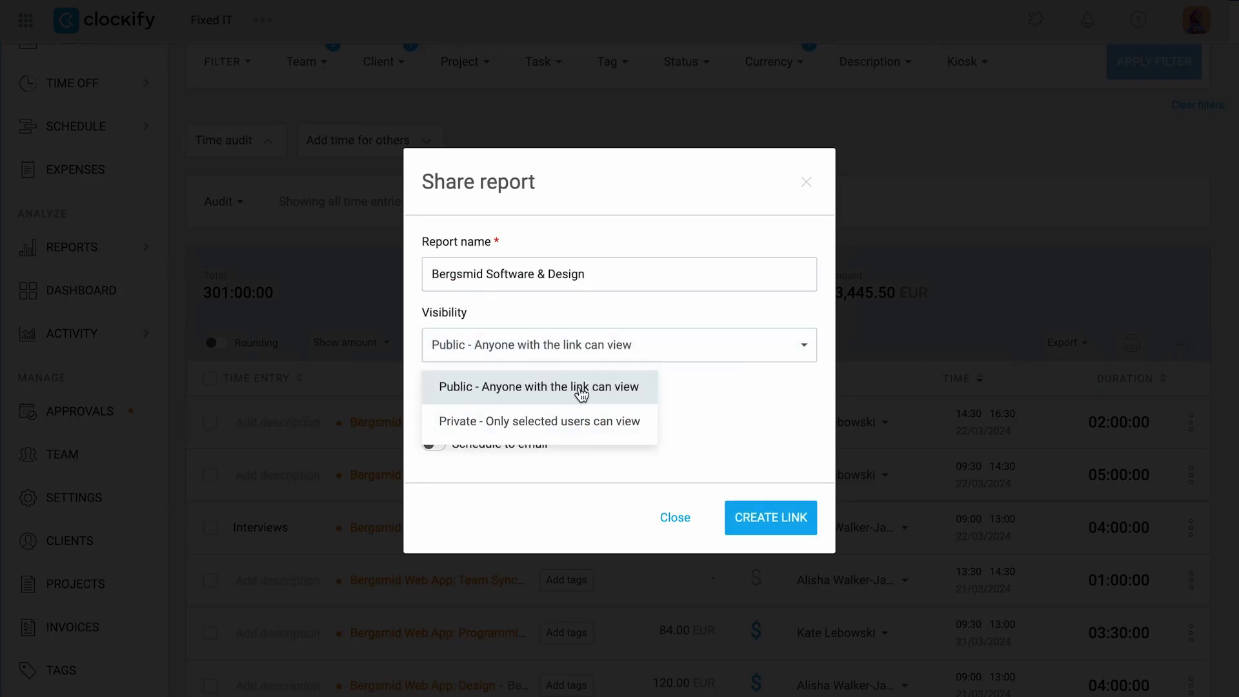
{"action": "left_click", "coordinate": [581, 393]}
Schedule weekly e-mails to three team members and create the shared link.
{"action": "left_click", "coordinate": [511, 445]}
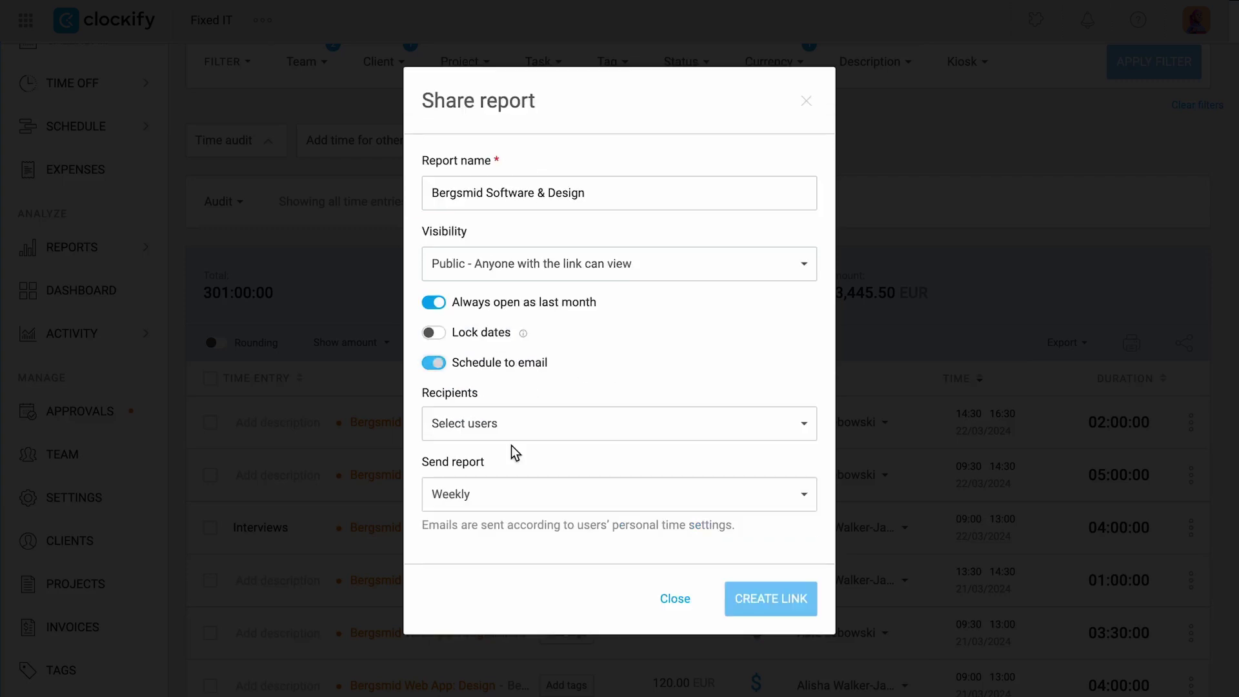
{"action": "left_click", "coordinate": [558, 438]}
{"action": "scroll", "coordinate": [536, 581], "scroll_direction": "down", "scroll_amount": 2}
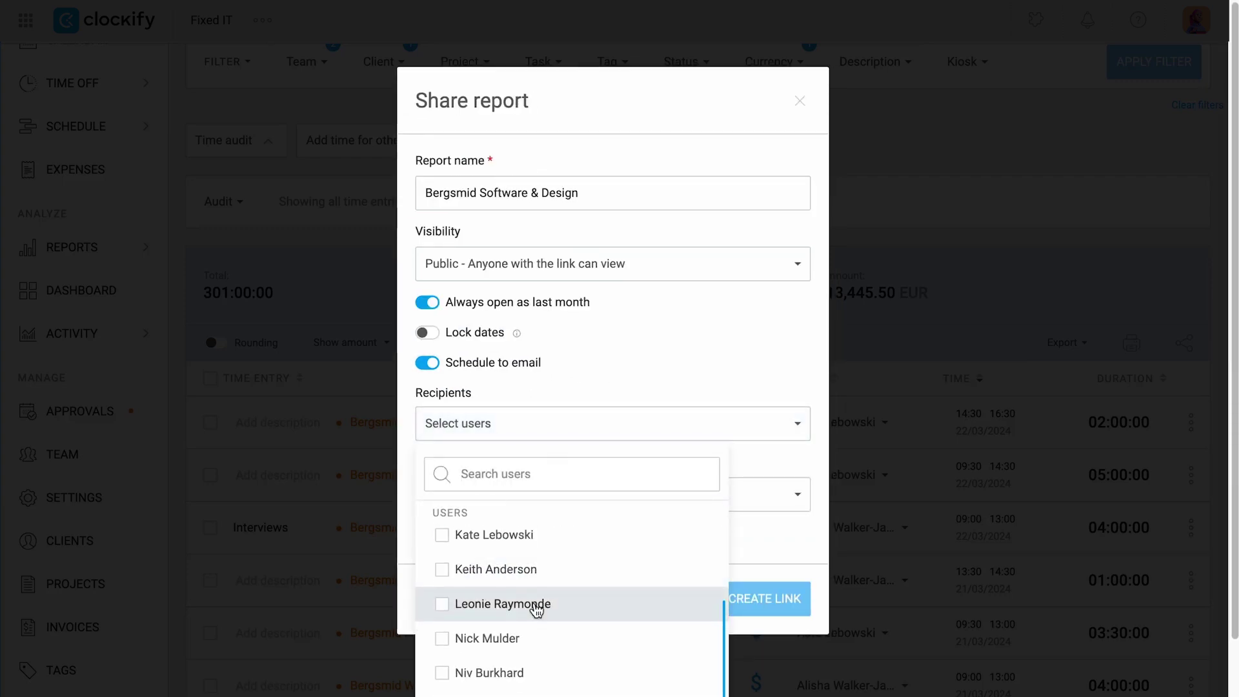
{"action": "left_click", "coordinate": [537, 606]}
{"action": "left_click", "coordinate": [525, 571]}
{"action": "left_click", "coordinate": [509, 431]}
{"action": "left_click", "coordinate": [505, 493]}
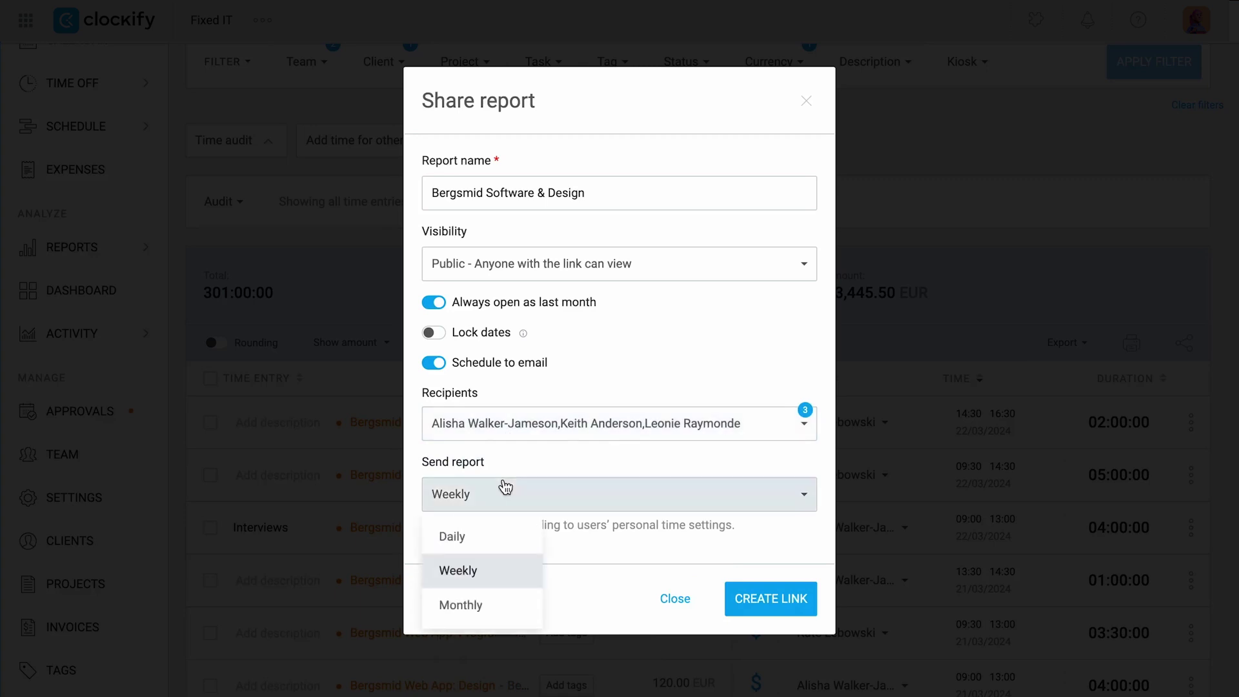
{"action": "left_click", "coordinate": [495, 572]}
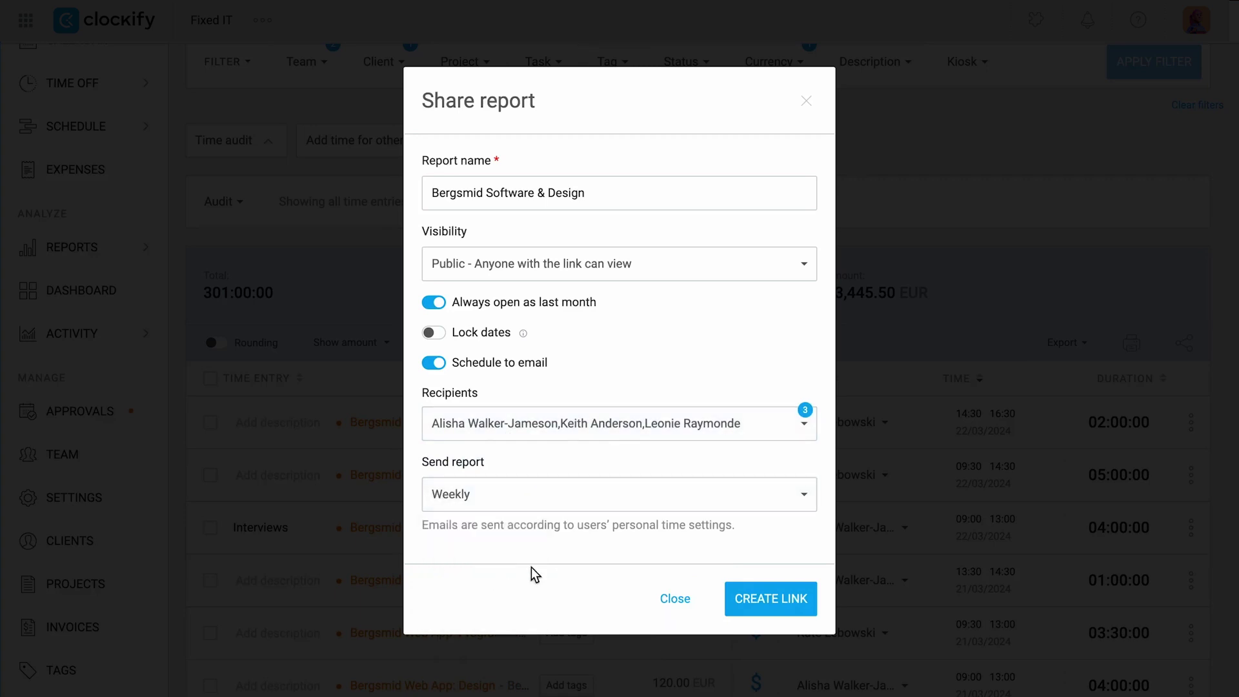
{"action": "left_click", "coordinate": [773, 600]}
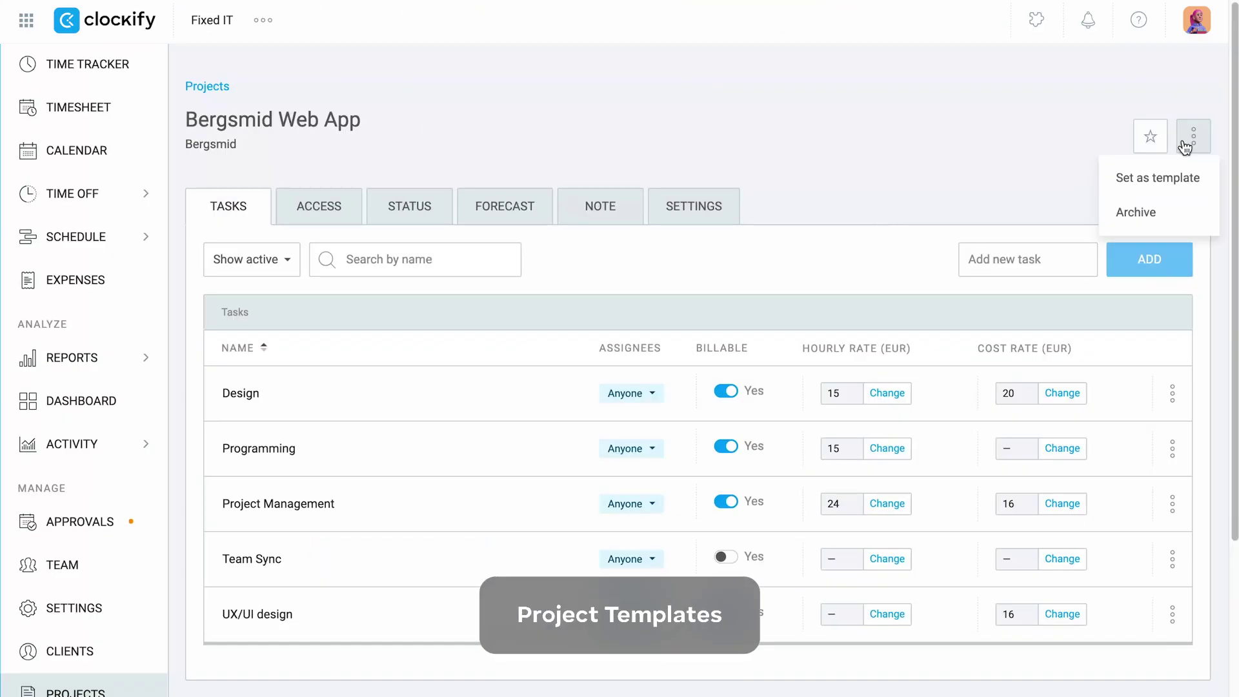
Save Bergsmid Web App as a template and start a new project named Bergsmid Integration.
{"action": "left_click", "coordinate": [1181, 177]}
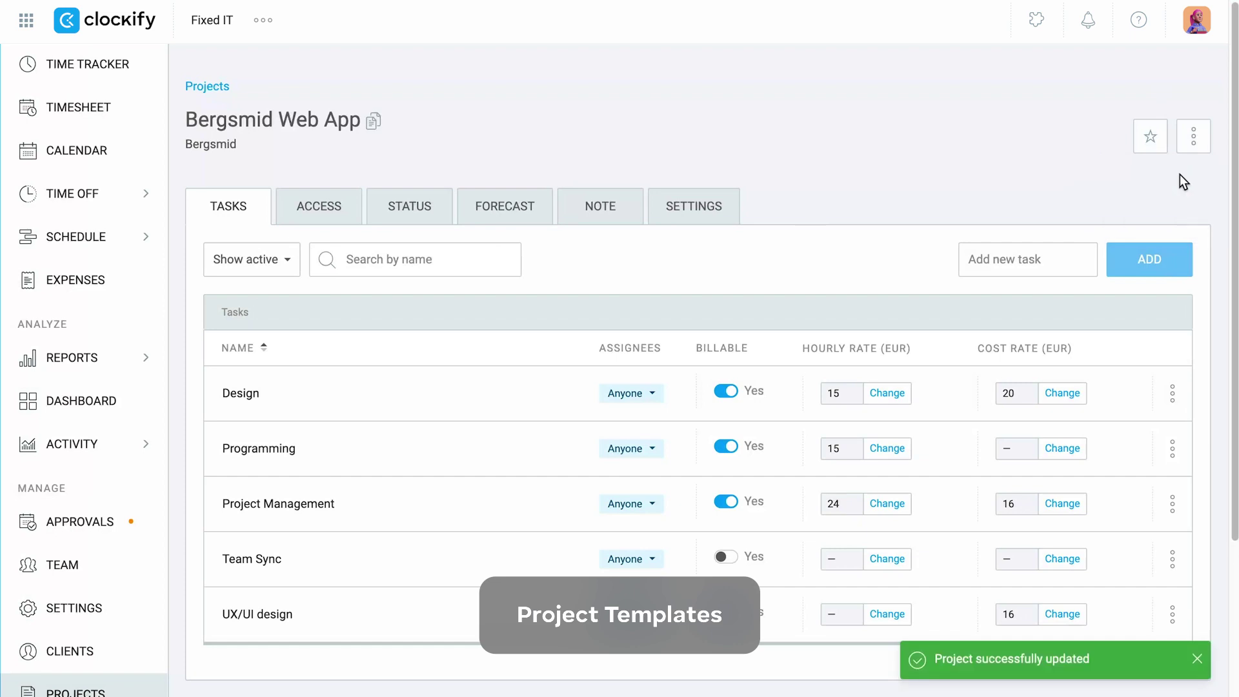
{"action": "left_click", "coordinate": [212, 90]}
{"action": "left_click", "coordinate": [1109, 103]}
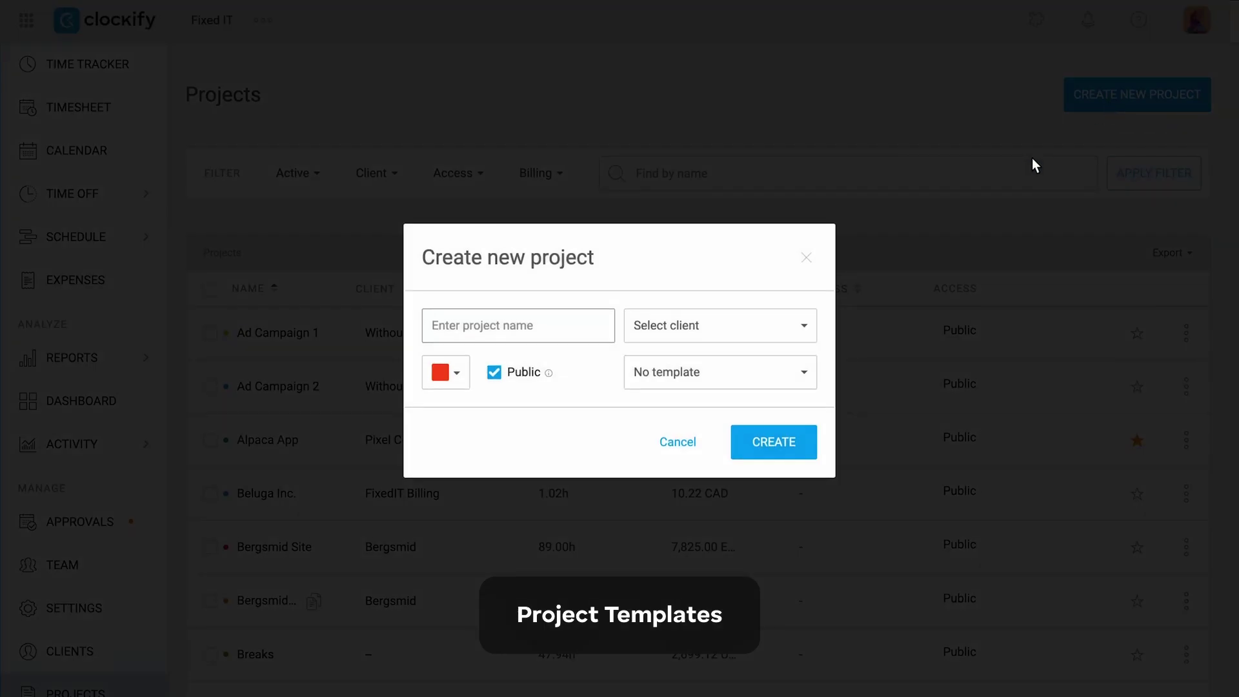
{"action": "type", "text": "Bergsmid Integration"}
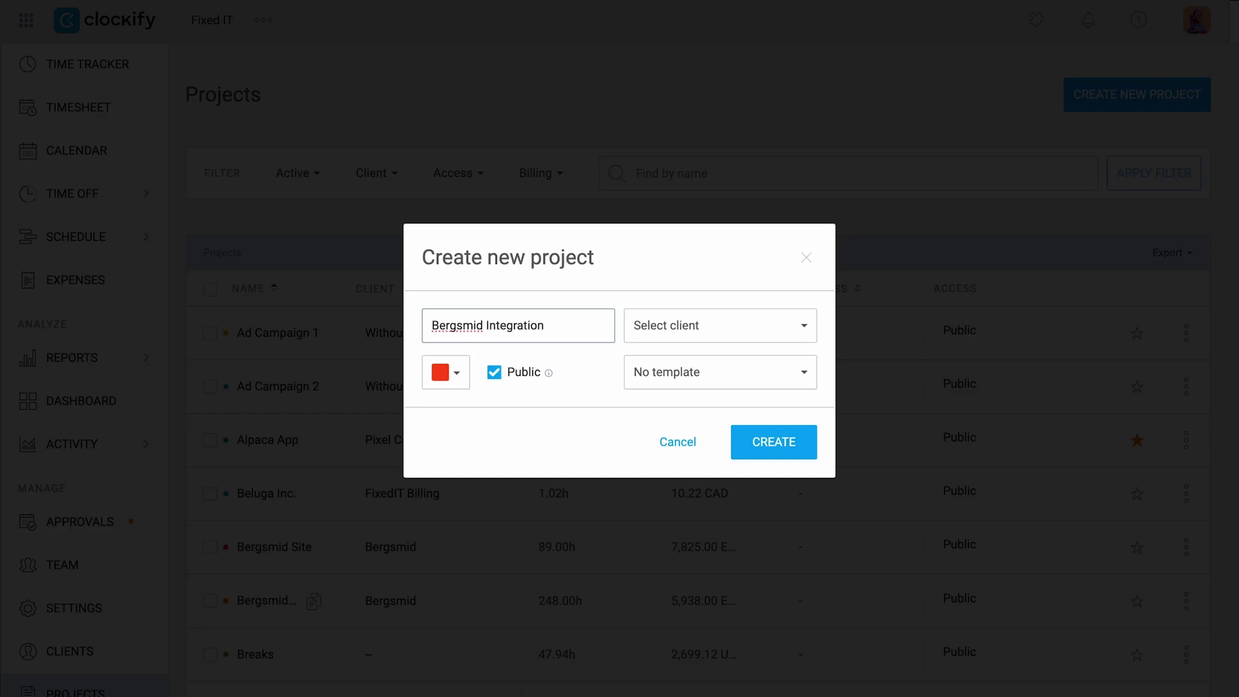
Base the project on the Bergsmid Web App template, assign client Bergsmid, and create it.
{"action": "left_click", "coordinate": [788, 368]}
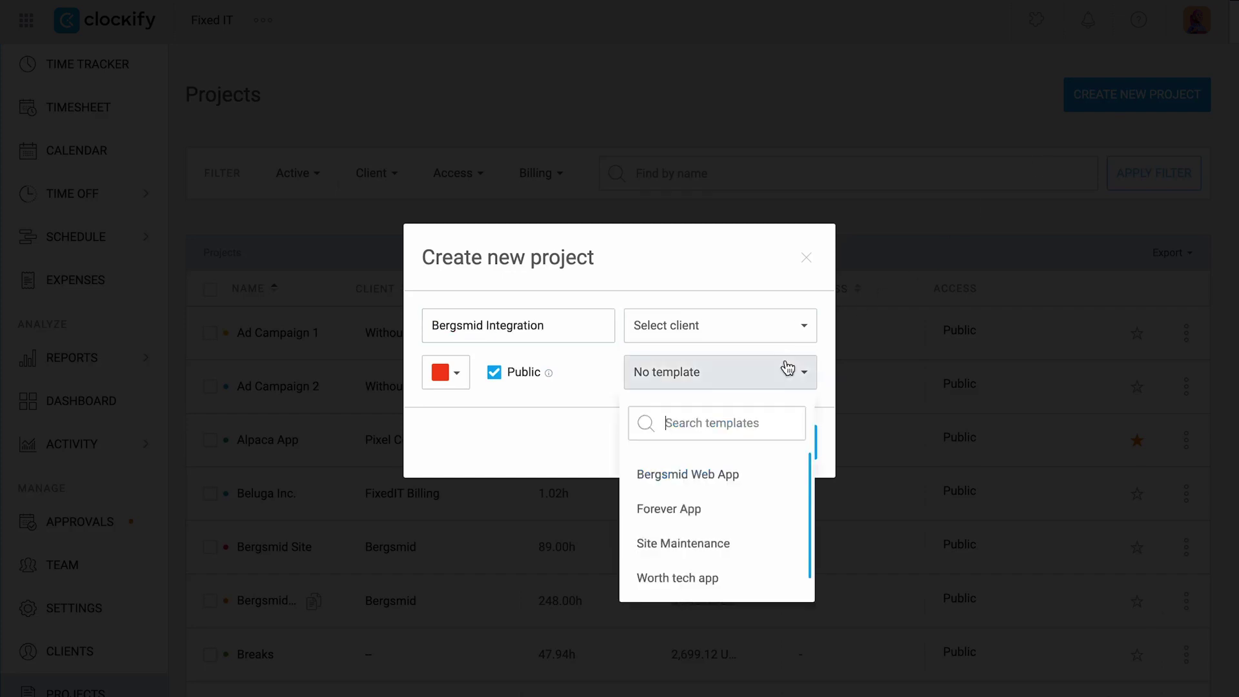
{"action": "left_click", "coordinate": [726, 478]}
{"action": "left_click", "coordinate": [753, 342]}
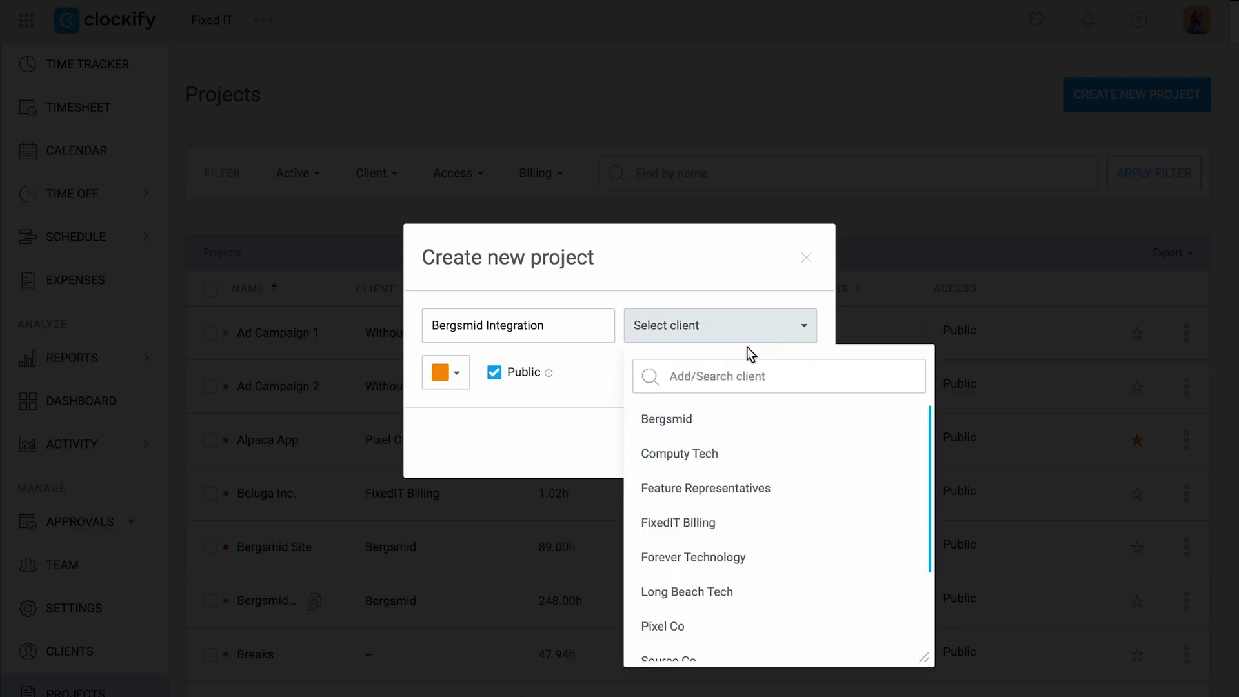
{"action": "left_click", "coordinate": [711, 420]}
{"action": "left_click", "coordinate": [771, 440]}
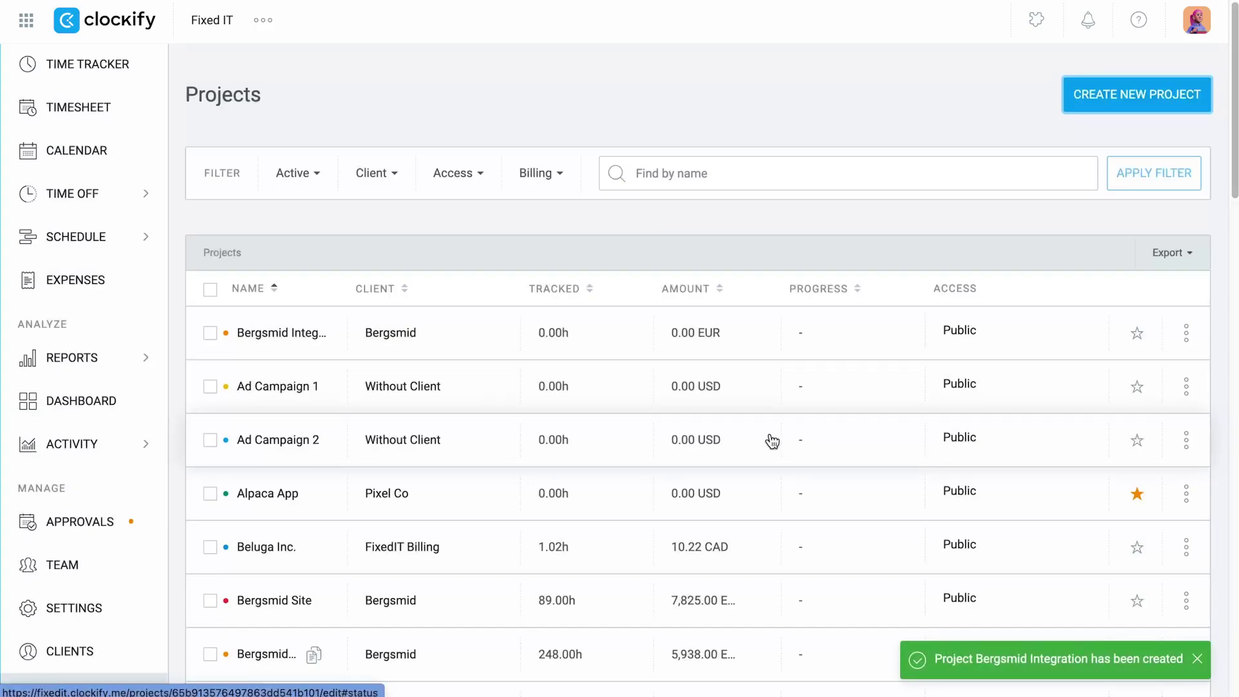
Open the Bergsmid Integration project and review who has access.
{"action": "left_click", "coordinate": [304, 330]}
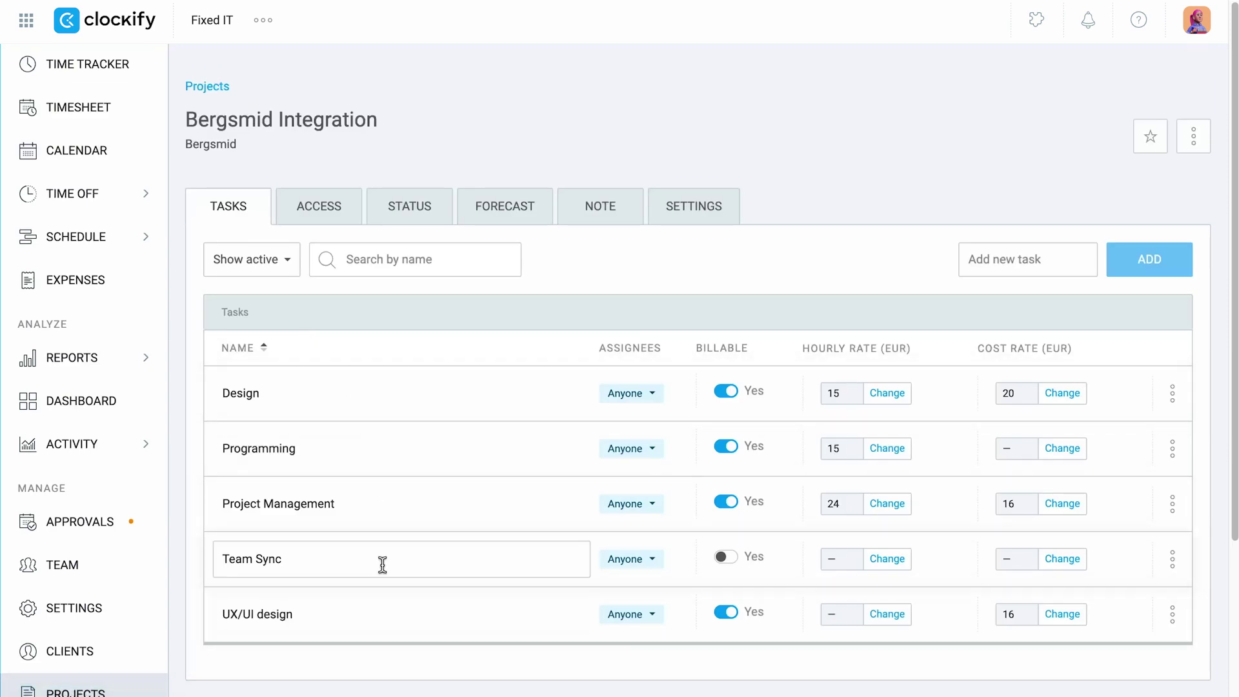
{"action": "left_click", "coordinate": [360, 222]}
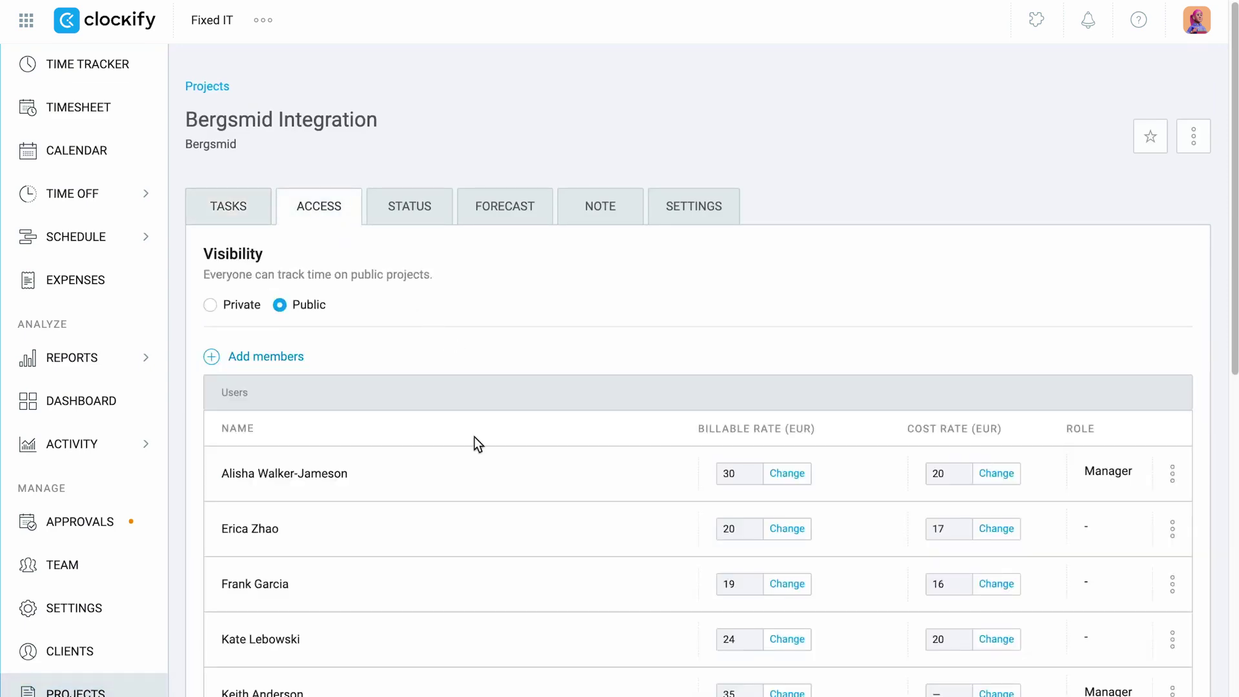
{"action": "scroll", "coordinate": [503, 481], "scroll_direction": "down", "scroll_amount": 4}
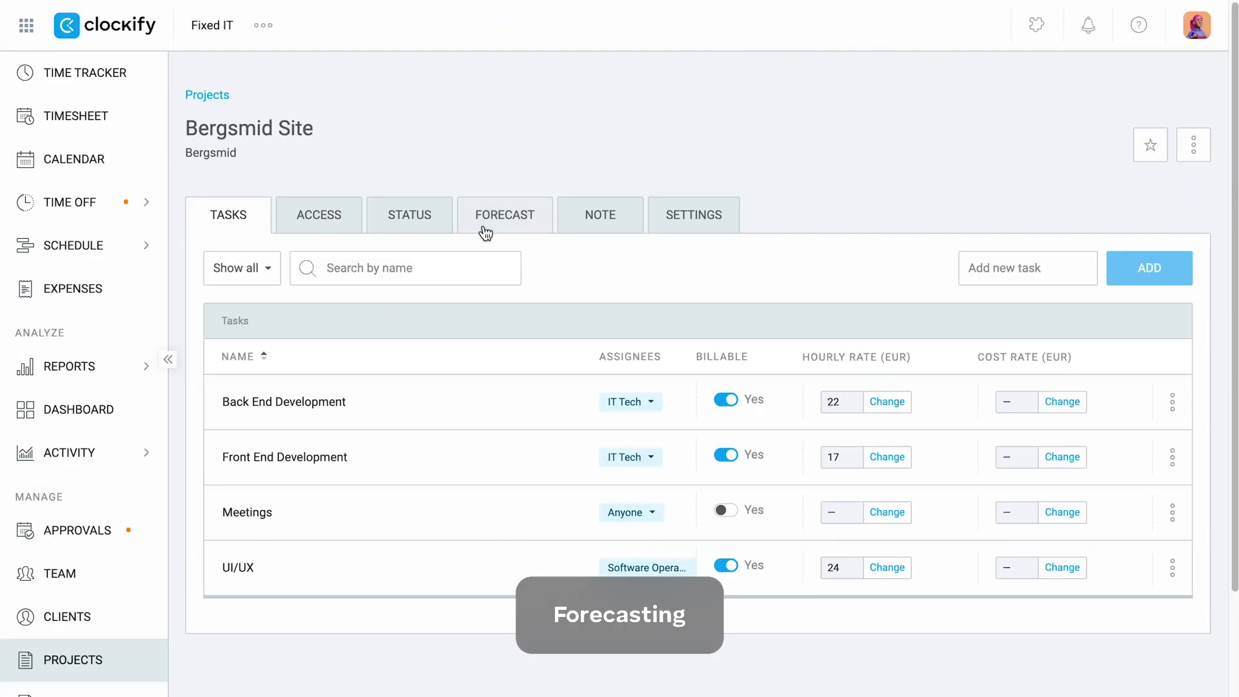
Set Bergsmid Site's estimate to a manual 650-hour time estimate and check the forecast chart.
{"action": "left_click", "coordinate": [484, 226]}
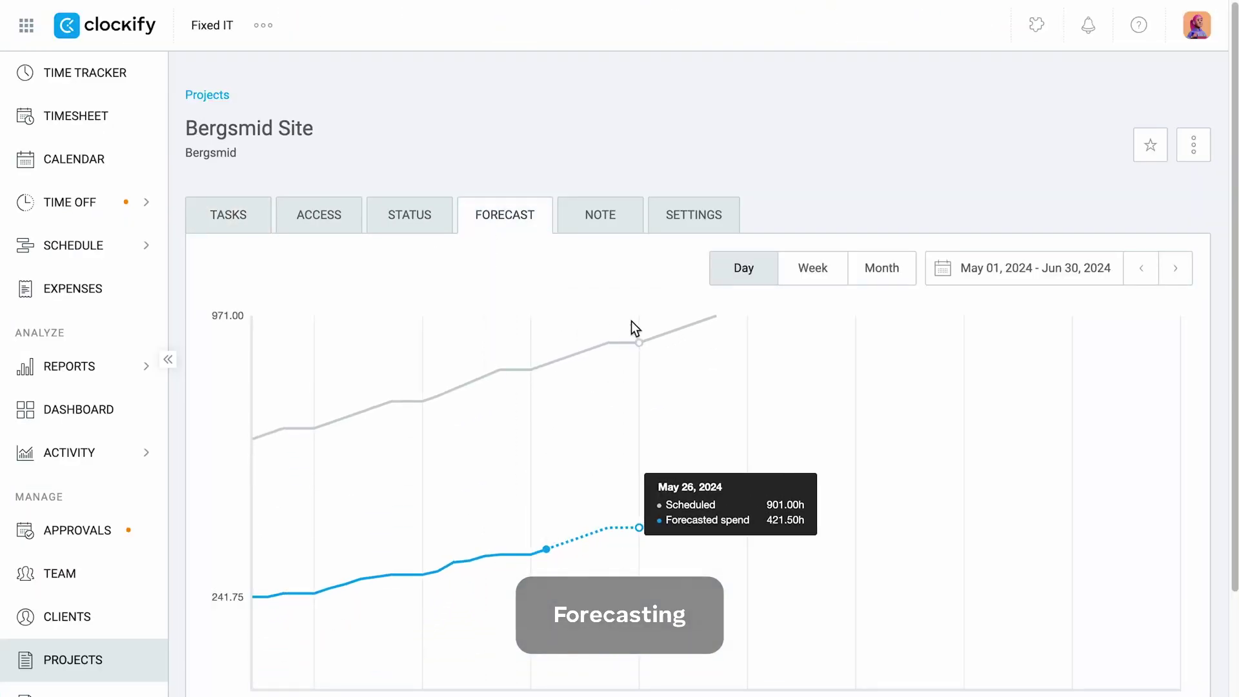
{"action": "left_click", "coordinate": [675, 235]}
{"action": "scroll", "coordinate": [650, 406], "scroll_direction": "down", "scroll_amount": 8}
{"action": "left_click", "coordinate": [390, 284]}
{"action": "left_click", "coordinate": [314, 345]}
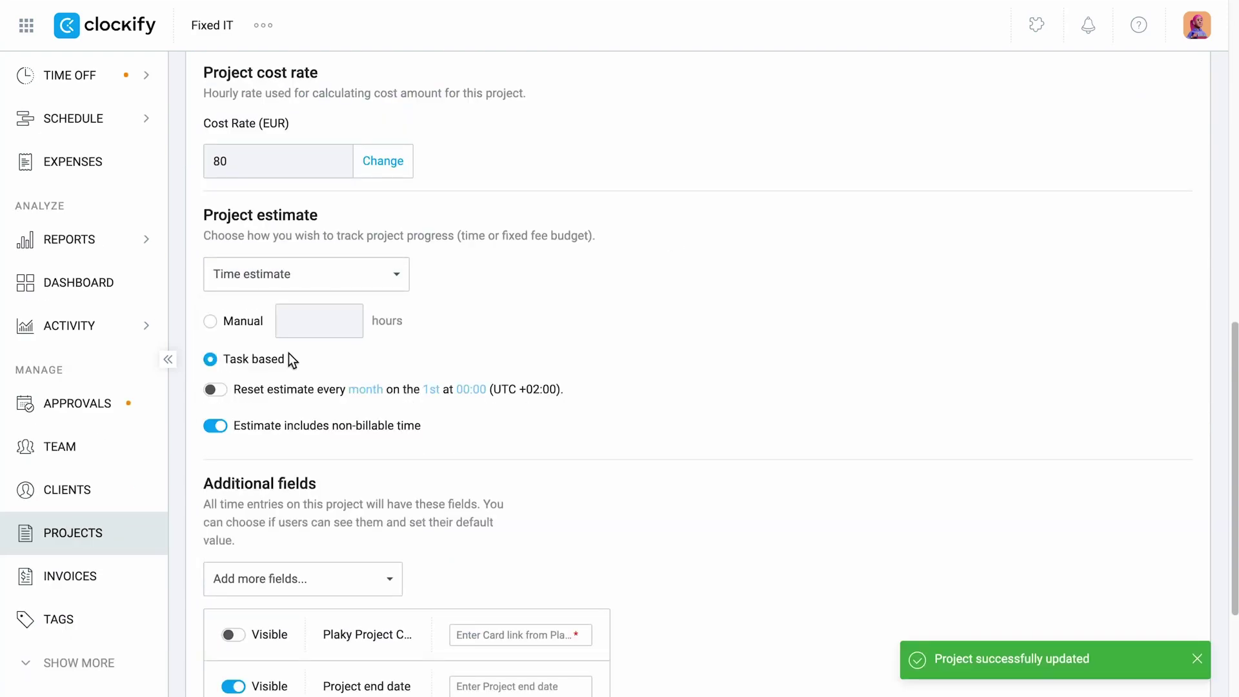
{"action": "left_click", "coordinate": [254, 331]}
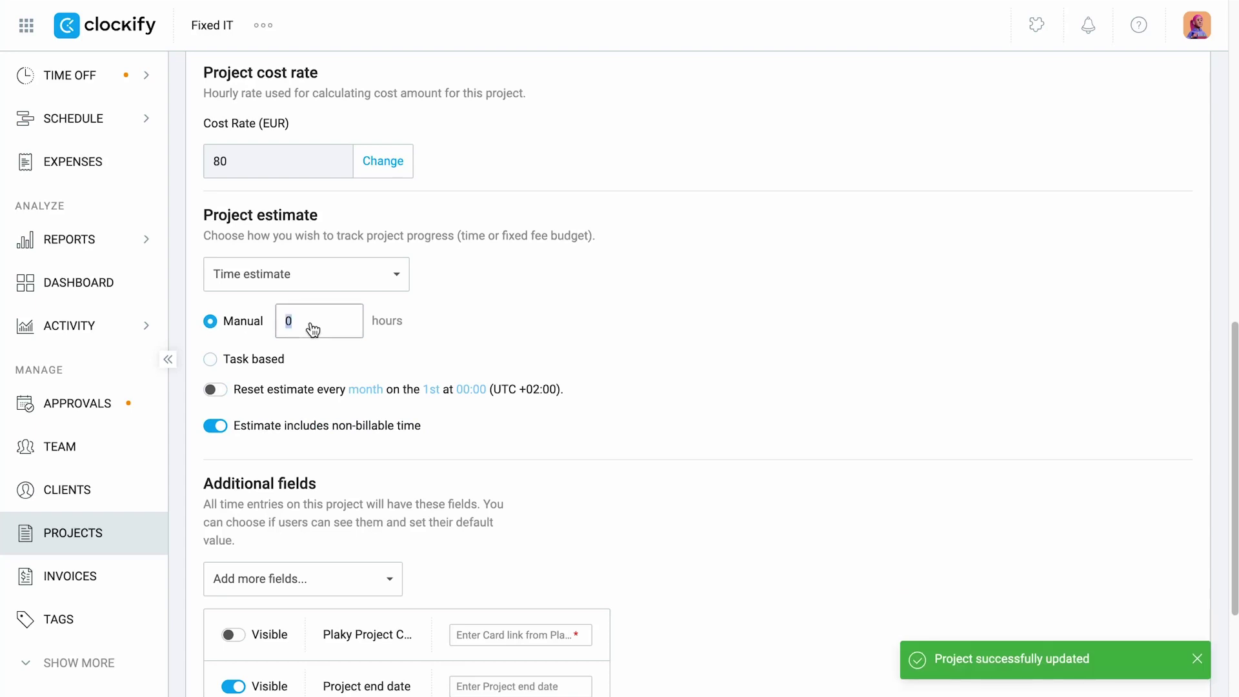
{"action": "type", "text": "650"}
{"action": "scroll", "coordinate": [402, 347], "scroll_direction": "up", "scroll_amount": 8}
{"action": "left_click", "coordinate": [513, 216]}
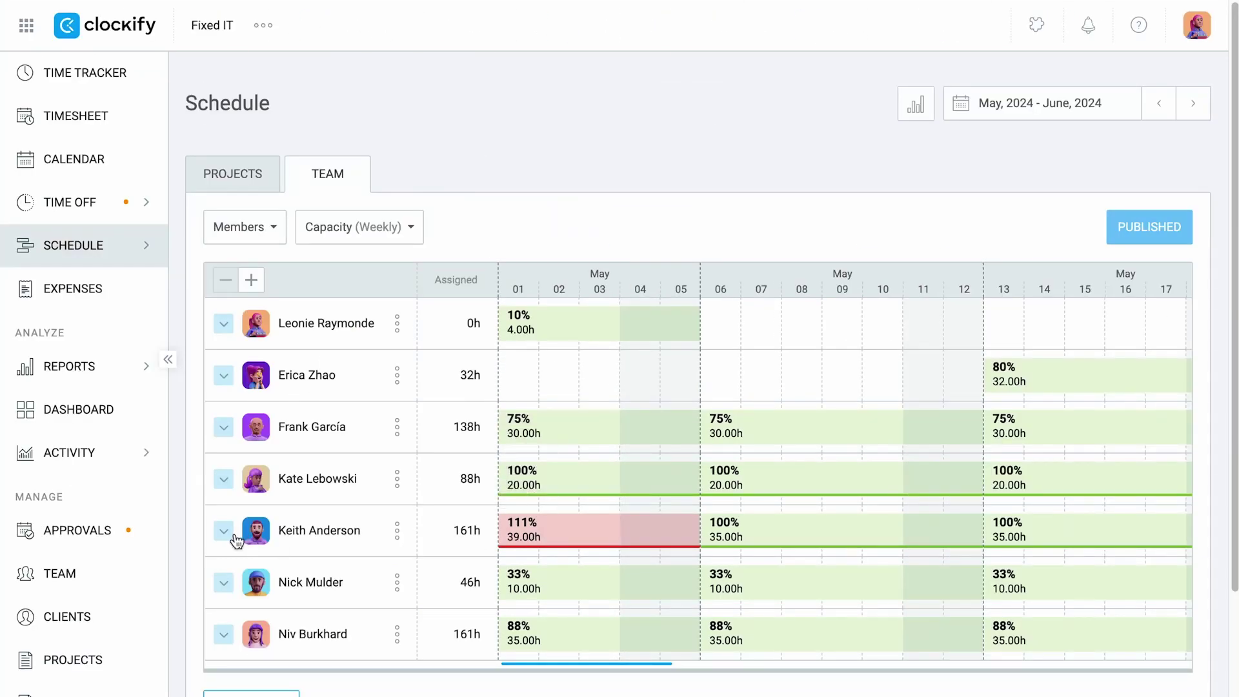
Filter the detailed report to the Design team, client Bergsmid and project Bergsmid Site.
{"action": "left_click", "coordinate": [232, 534]}
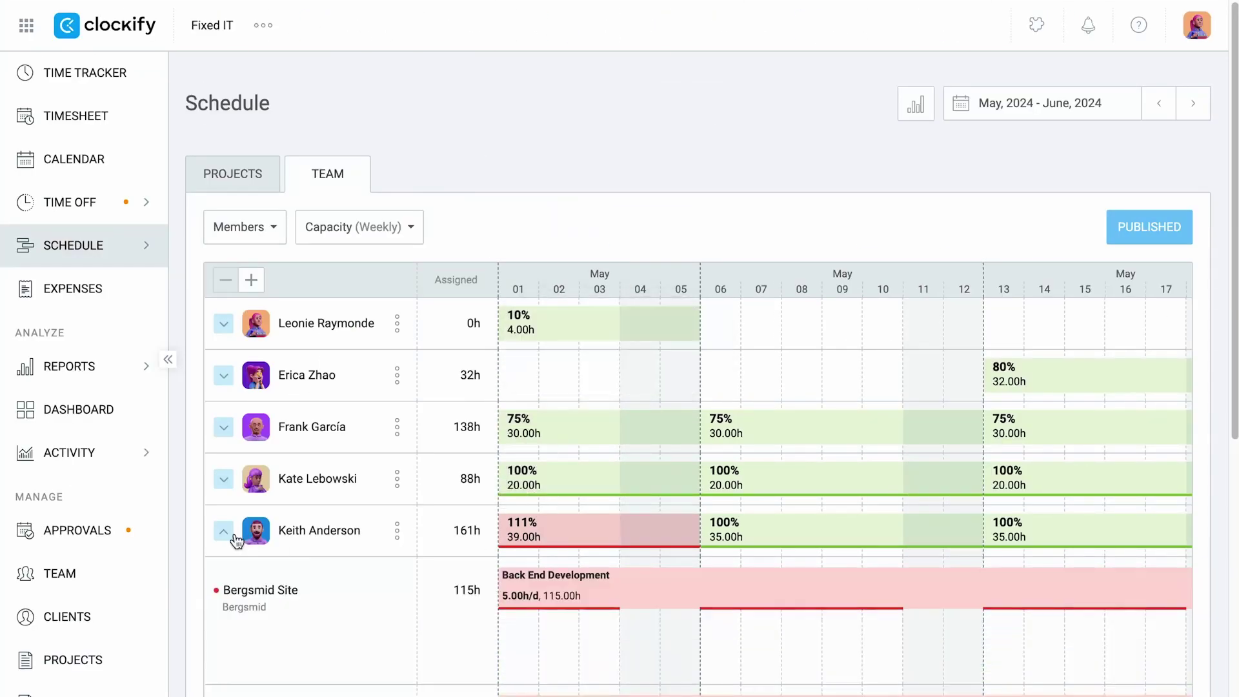
{"action": "scroll", "coordinate": [600, 560], "scroll_direction": "down", "scroll_amount": 3}
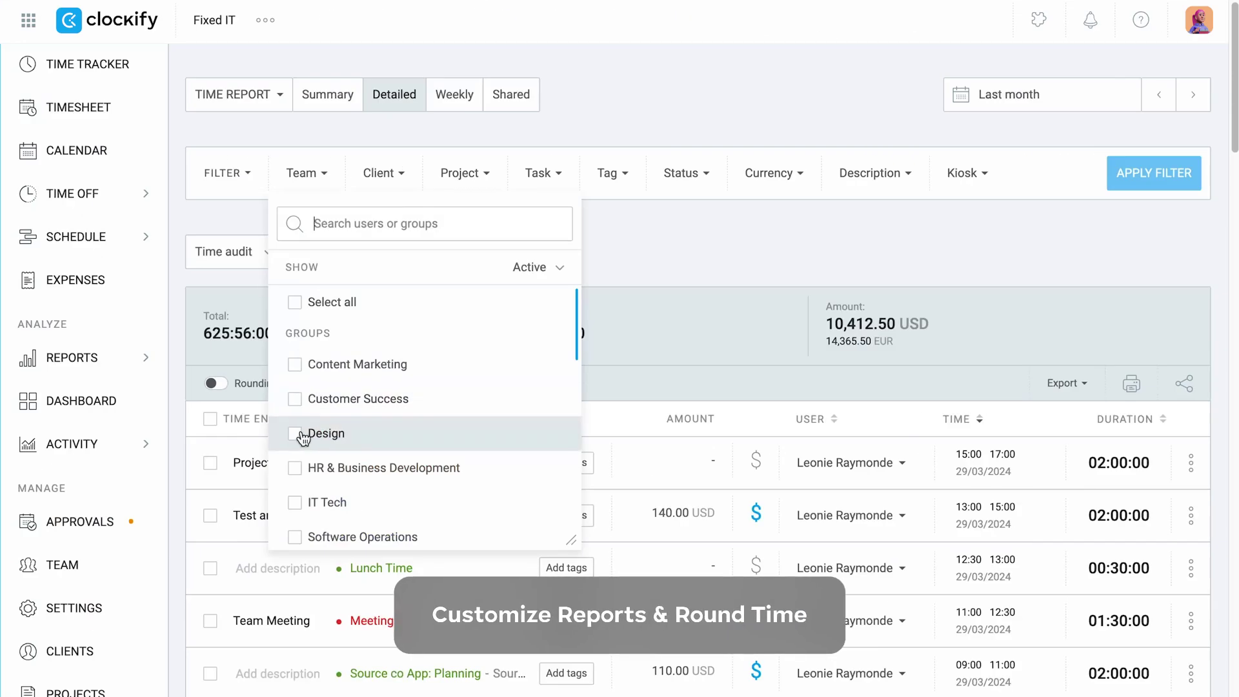
{"action": "left_click", "coordinate": [304, 435]}
{"action": "left_click", "coordinate": [381, 173]}
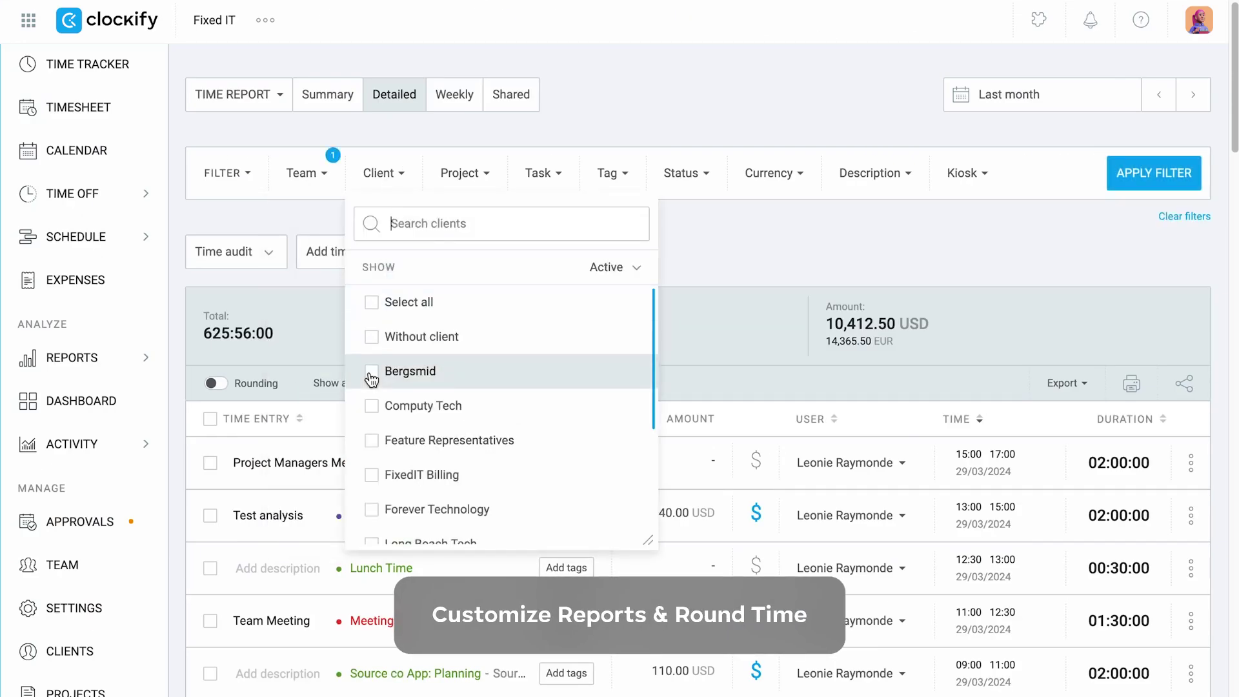
{"action": "left_click", "coordinate": [371, 380]}
{"action": "left_click", "coordinate": [461, 175]}
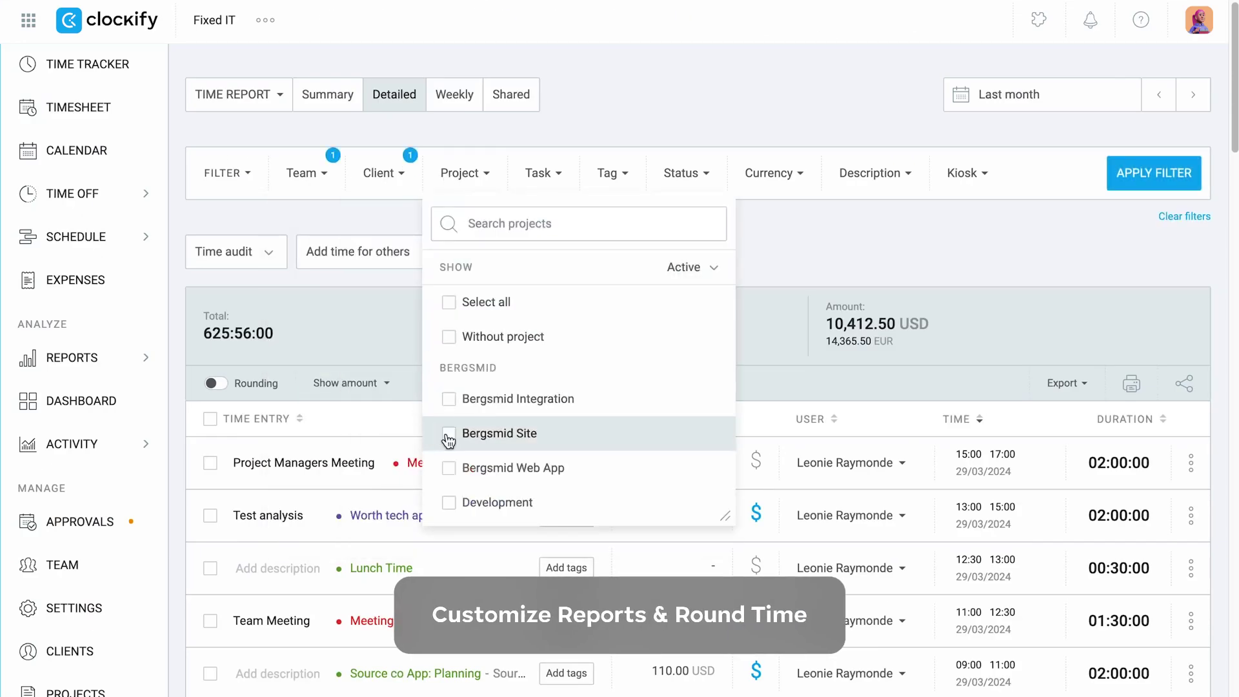
{"action": "left_click", "coordinate": [446, 435]}
{"action": "left_click", "coordinate": [475, 172]}
{"action": "left_click", "coordinate": [1124, 176]}
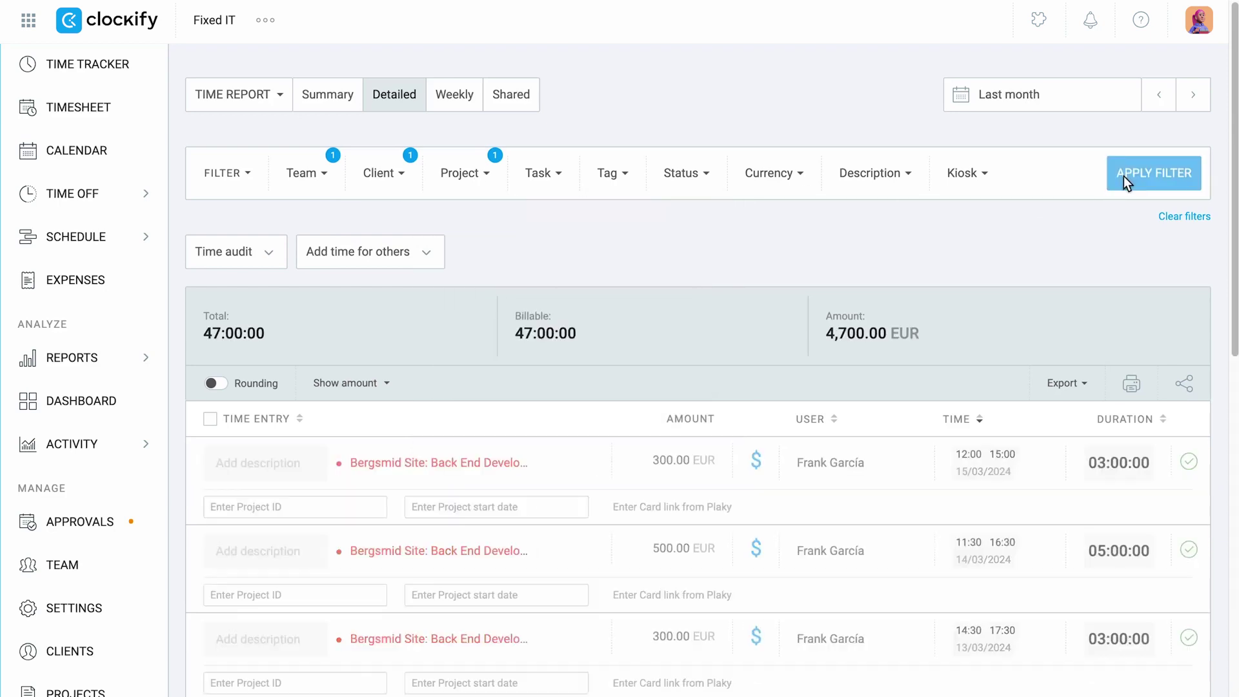
Customize the report's export columns and save them.
{"action": "left_click", "coordinate": [1090, 384]}
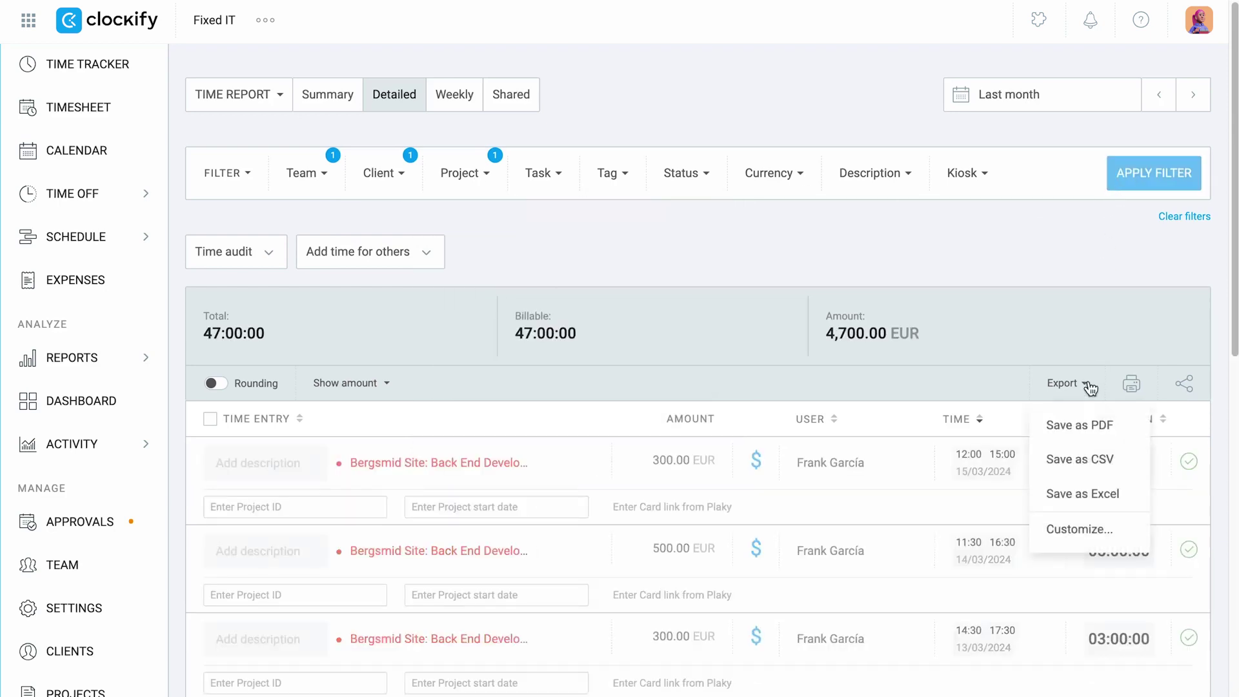
{"action": "left_click", "coordinate": [1079, 526]}
{"action": "scroll", "coordinate": [691, 400], "scroll_direction": "down", "scroll_amount": 6}
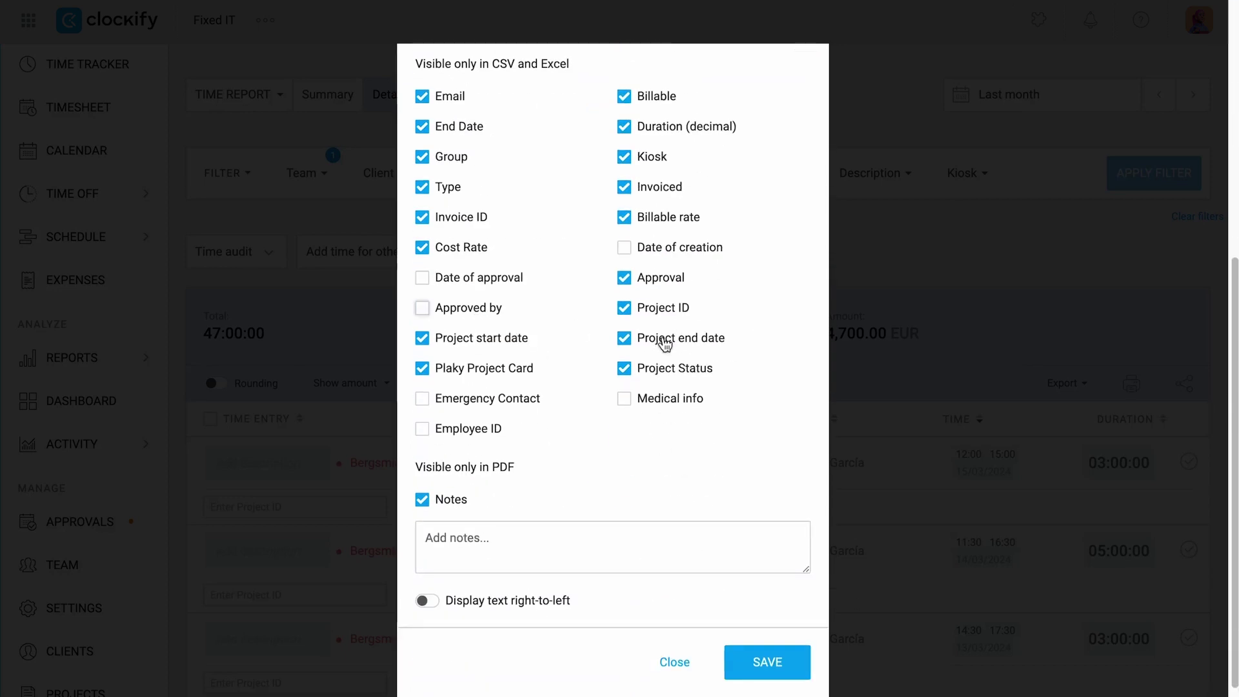
{"action": "left_click", "coordinate": [773, 649]}
Turn on time rounding and set it to the nearest 6 minutes.
{"action": "left_click", "coordinate": [216, 384]}
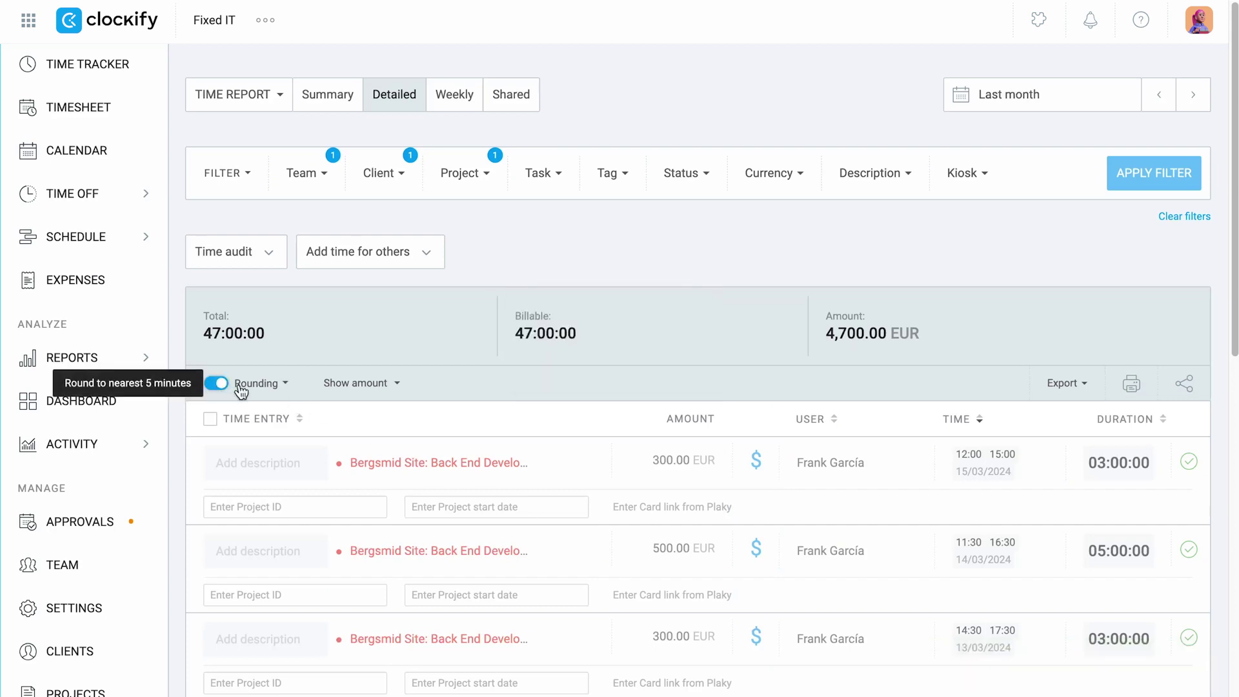
{"action": "left_click", "coordinate": [285, 386]}
{"action": "left_click", "coordinate": [261, 422]}
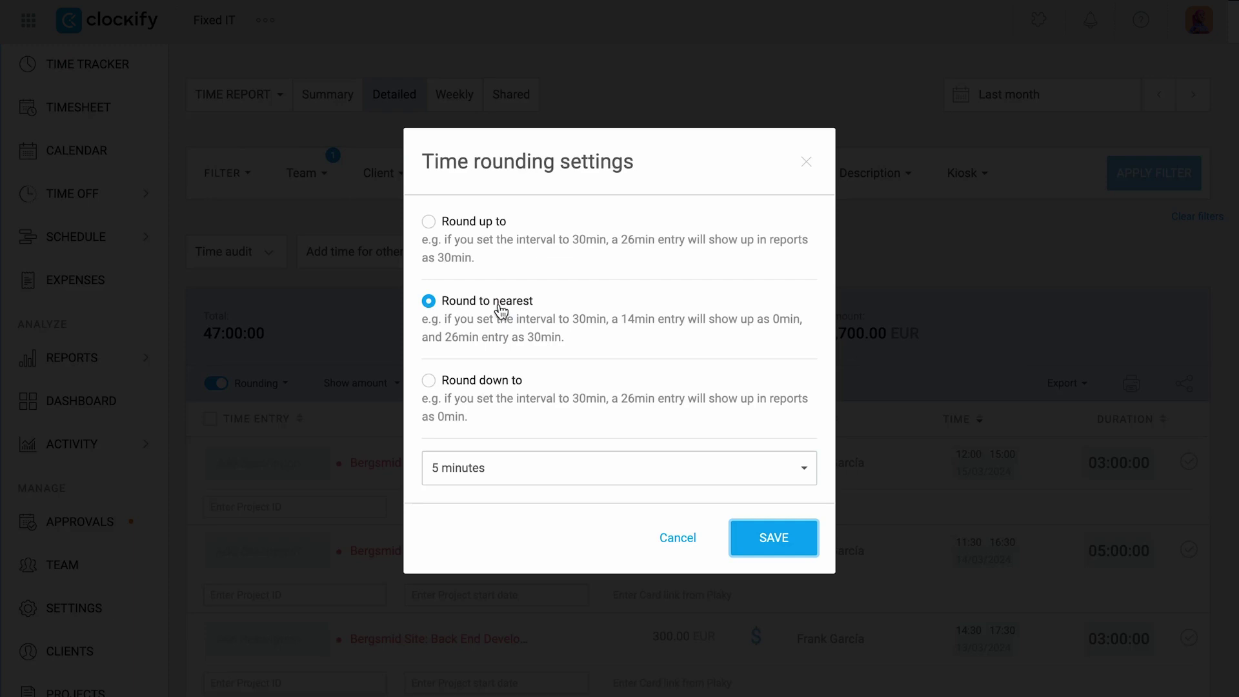
{"action": "left_click", "coordinate": [528, 475]}
{"action": "left_click", "coordinate": [459, 275]}
{"action": "left_click", "coordinate": [760, 540]}
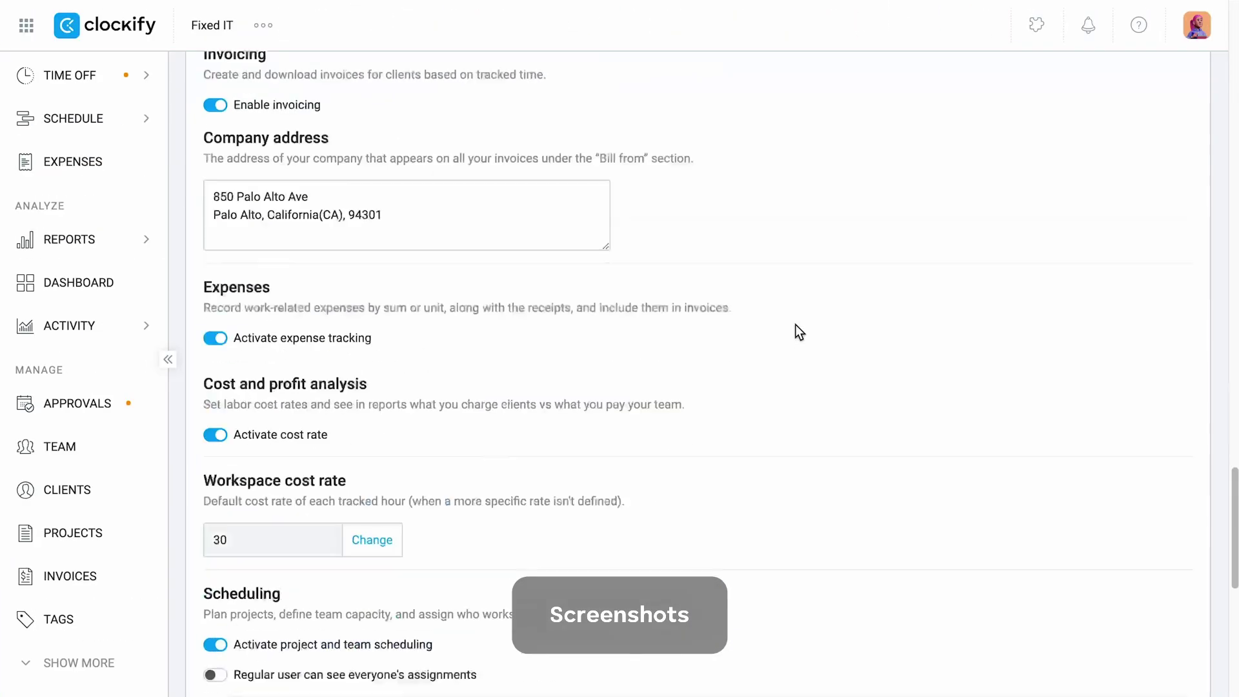
Activate screenshot capturing for the workspace and accept the agreement.
{"action": "scroll", "coordinate": [797, 332], "scroll_direction": "down", "scroll_amount": 4}
{"action": "left_click", "coordinate": [299, 607]}
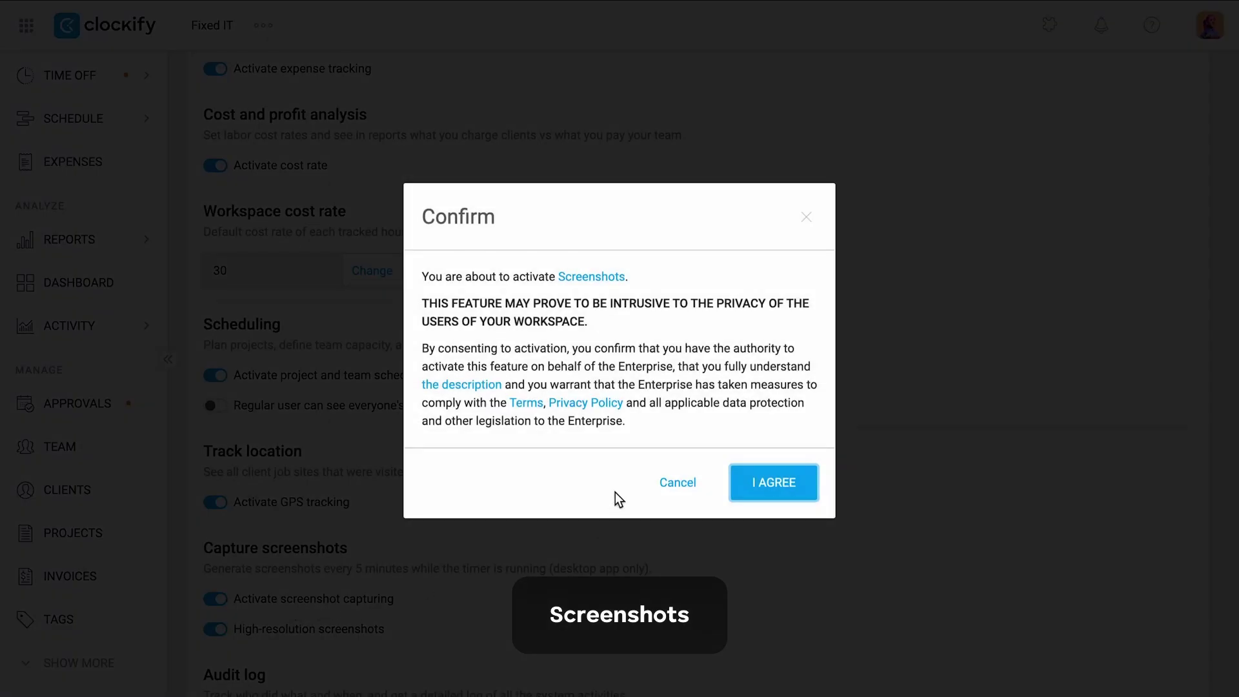
{"action": "left_click", "coordinate": [743, 495]}
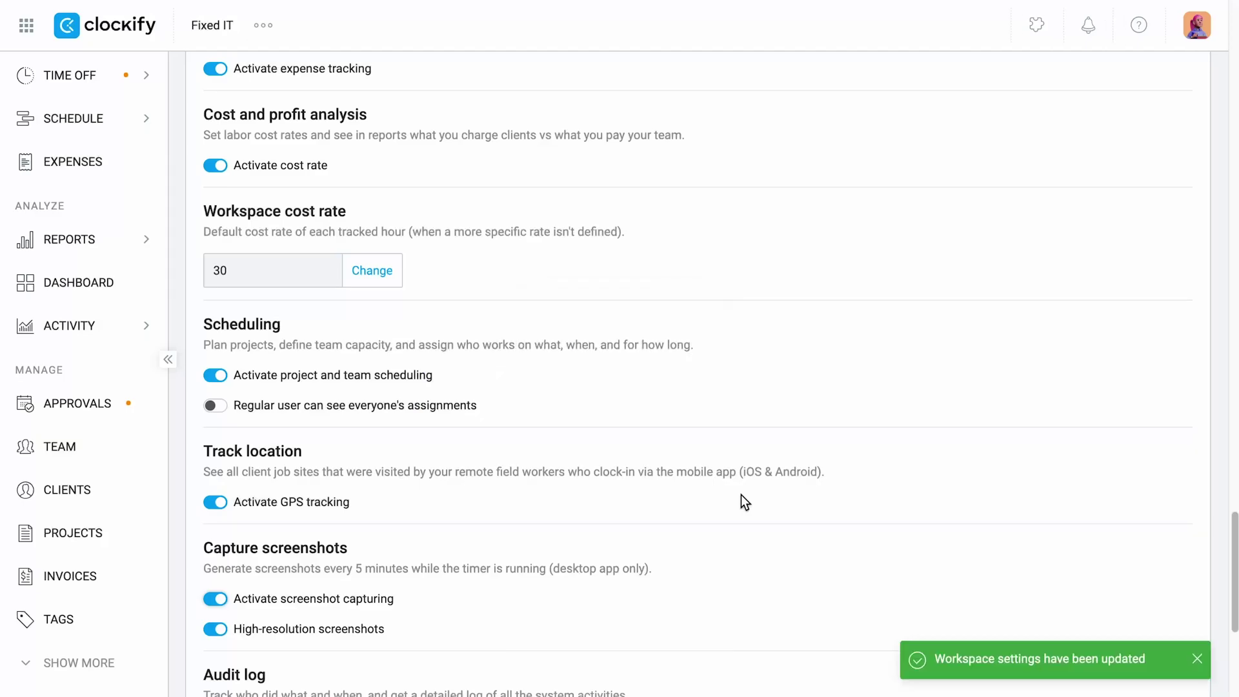
{"action": "scroll", "coordinate": [742, 497], "scroll_direction": "down", "scroll_amount": 1}
{"action": "scroll", "coordinate": [740, 494], "scroll_direction": "down", "scroll_amount": 2}
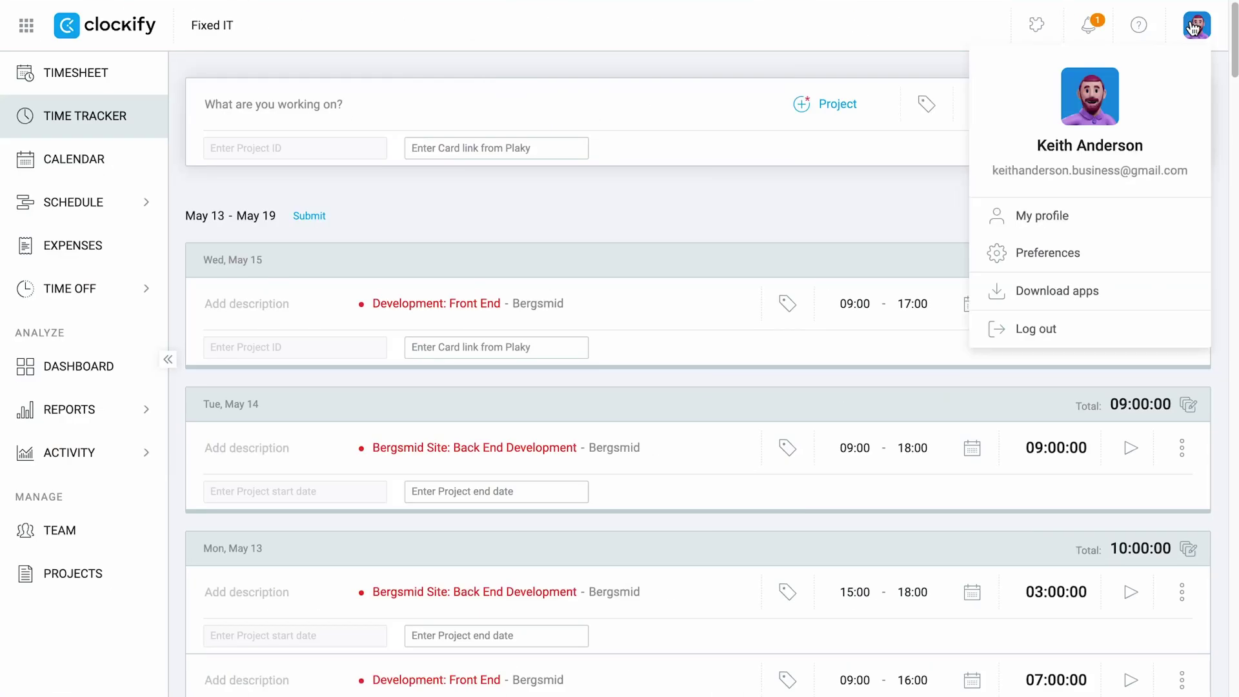
Check the Screenshots enabled notice among the notifications.
{"action": "left_click", "coordinate": [1193, 28]}
{"action": "left_click", "coordinate": [1099, 31]}
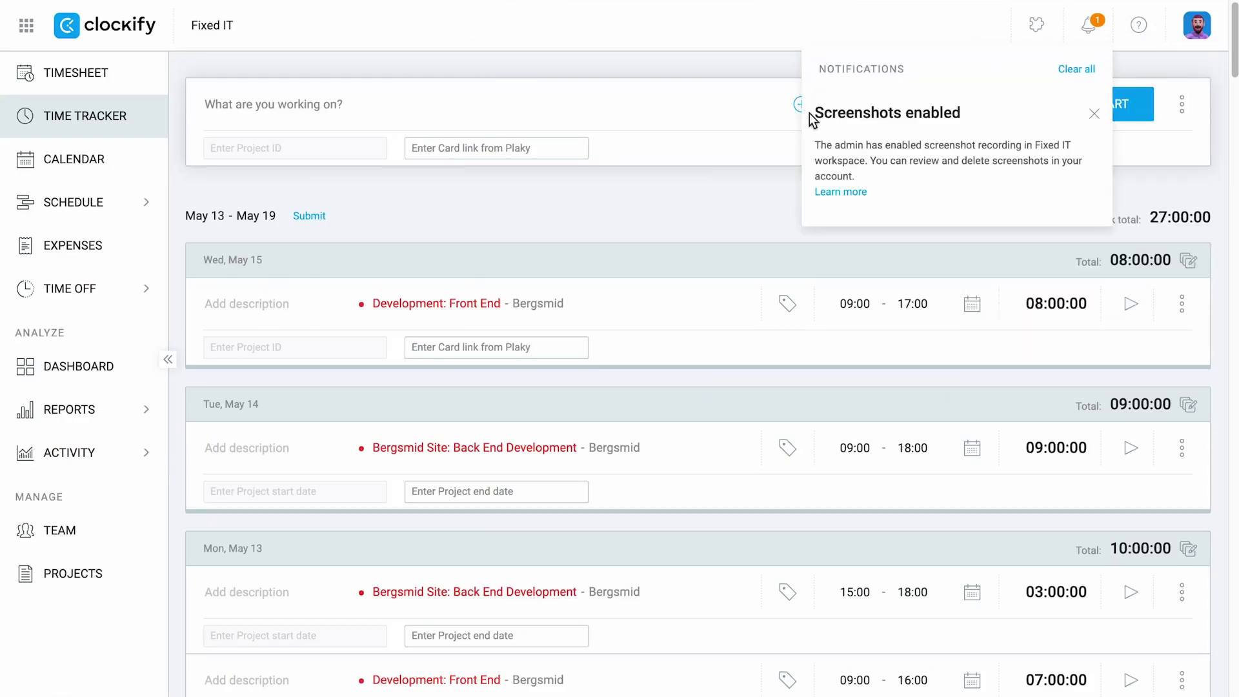
{"action": "left_click_drag", "start_coordinate": [810, 120], "coordinate": [964, 125]}
{"action": "left_click", "coordinate": [973, 118]}
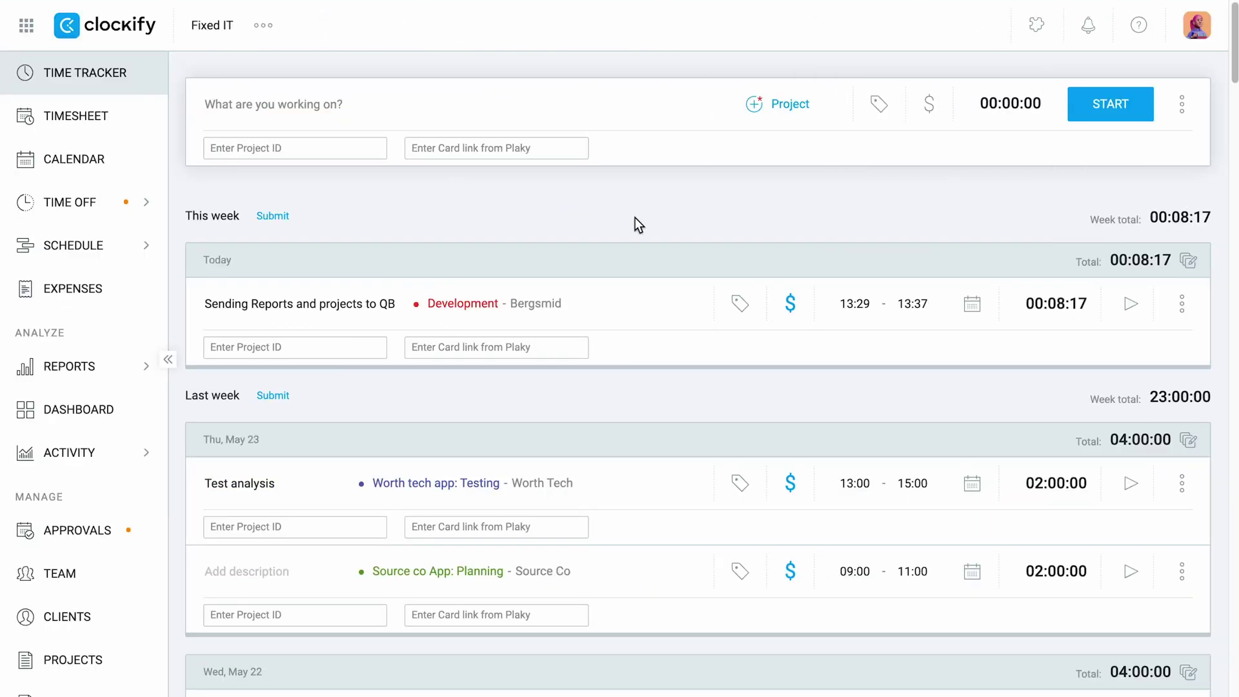
Browse today's recorded screenshots full size, then switch to another teammate's screenshots.
{"action": "mouse_move", "coordinate": [135, 459]}
{"action": "left_click", "coordinate": [193, 453]}
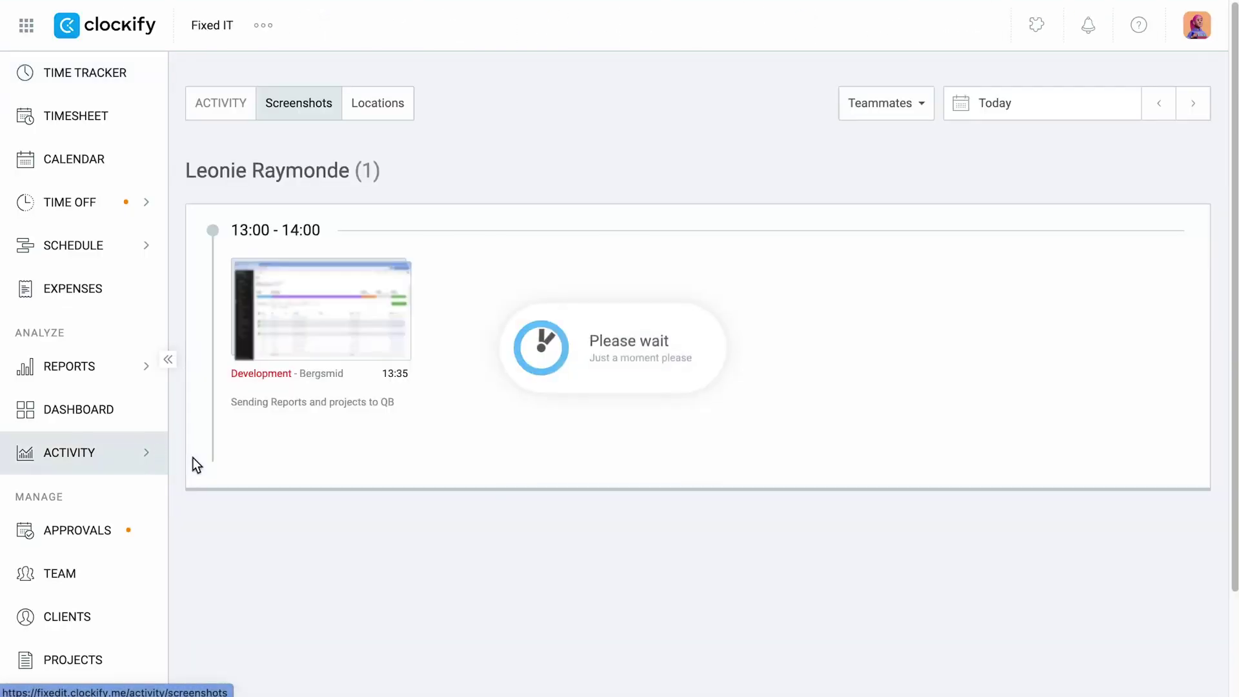
{"action": "left_click", "coordinate": [310, 332]}
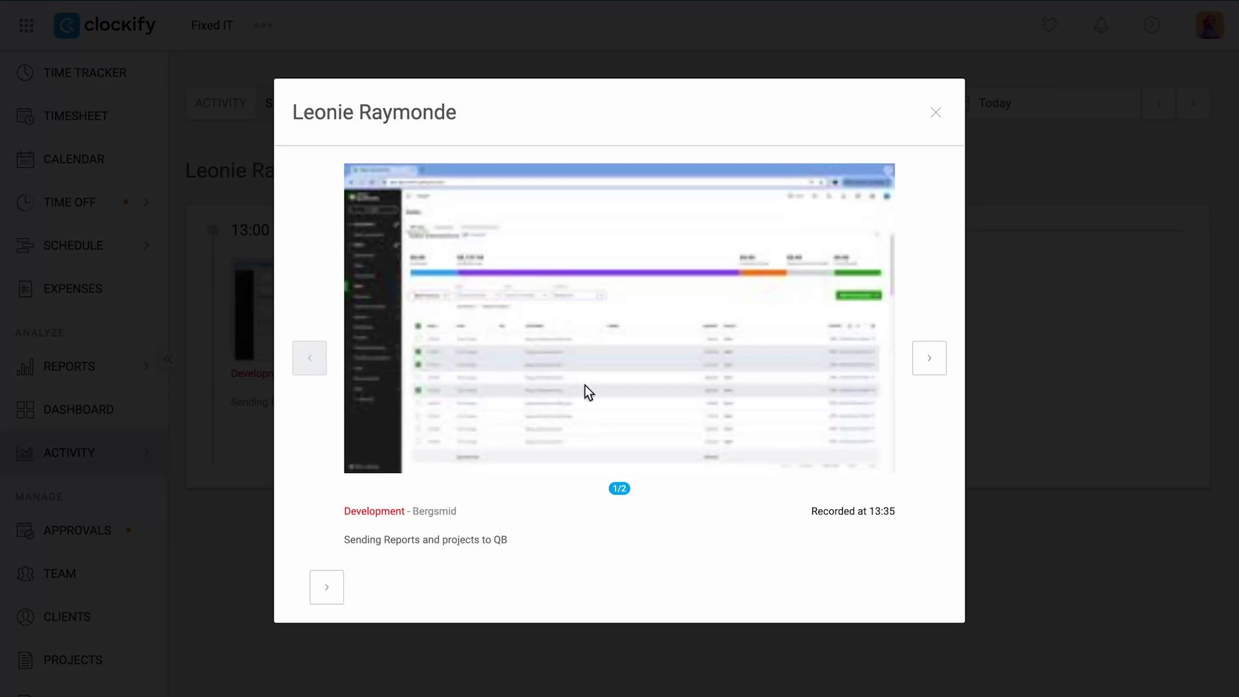
{"action": "left_click", "coordinate": [929, 359]}
{"action": "left_click", "coordinate": [936, 113]}
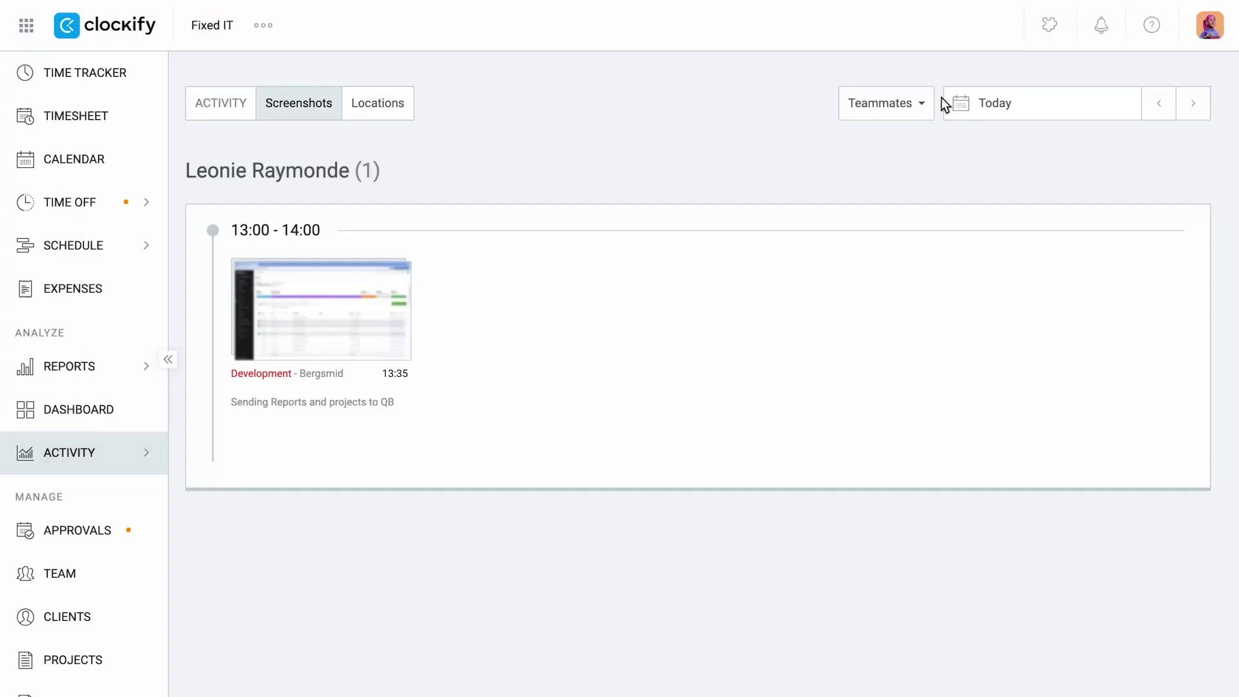
{"action": "left_click", "coordinate": [931, 105]}
{"action": "left_click", "coordinate": [978, 409]}
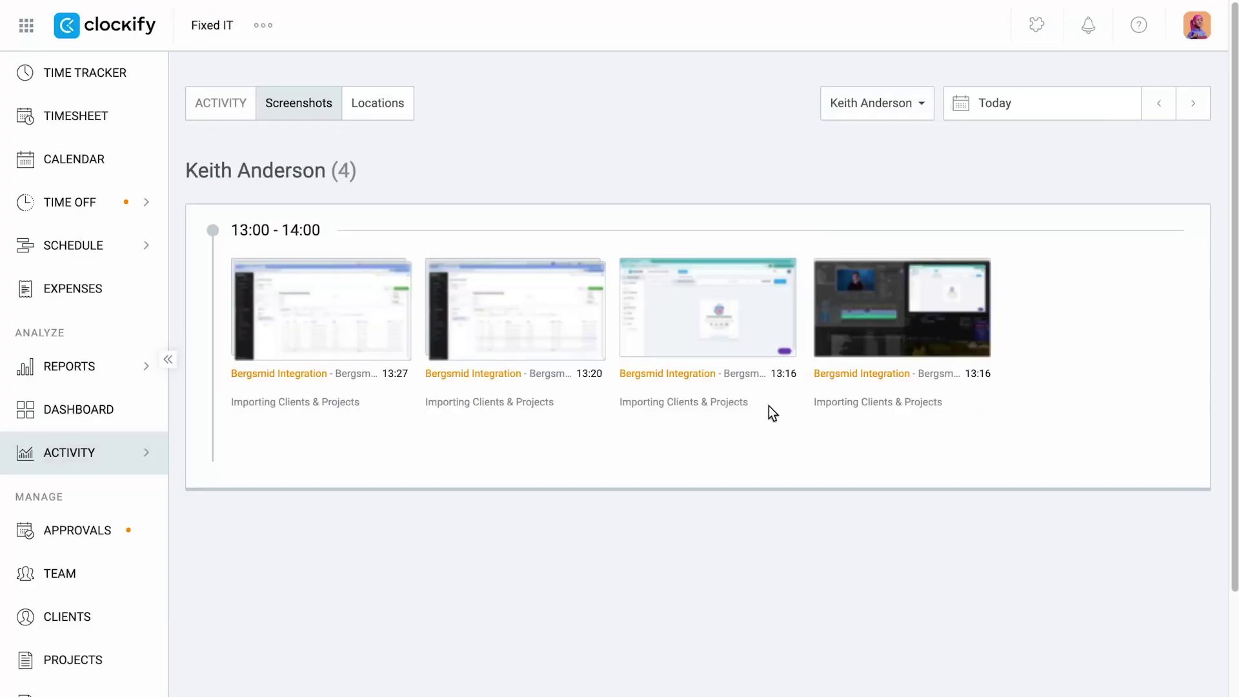
Delete that teammate's screenshot along with its tracked time entry.
{"action": "mouse_move", "coordinate": [356, 330]}
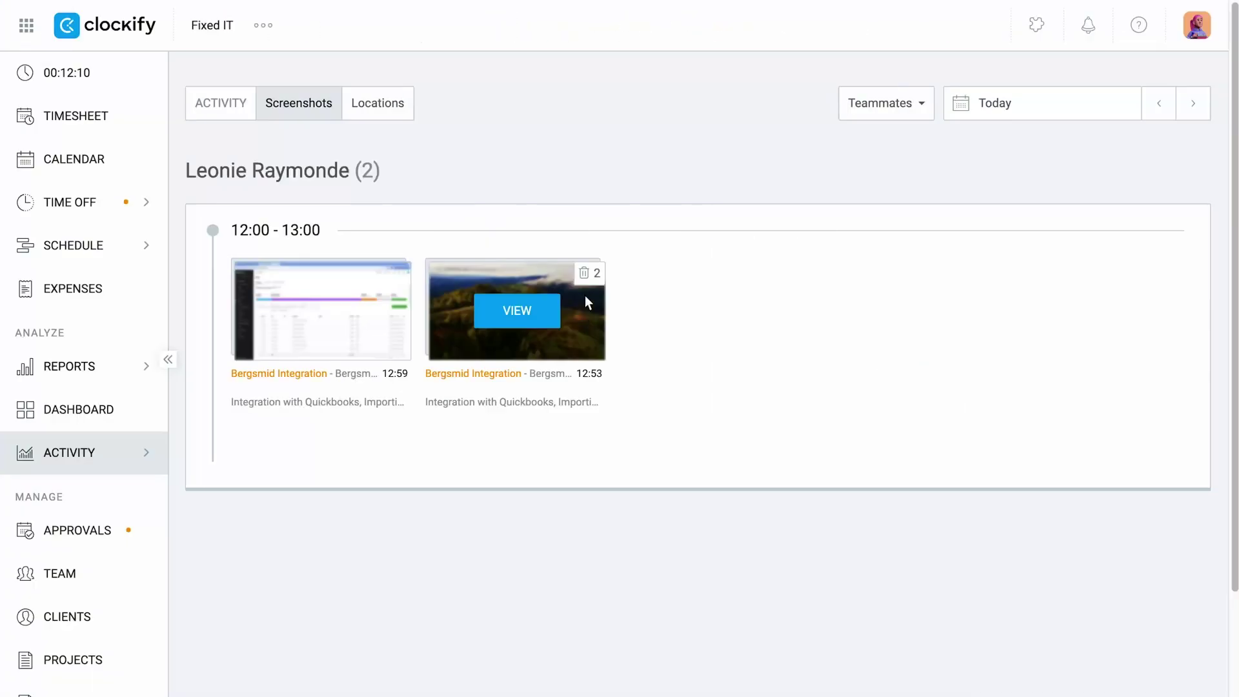
{"action": "left_click", "coordinate": [581, 274]}
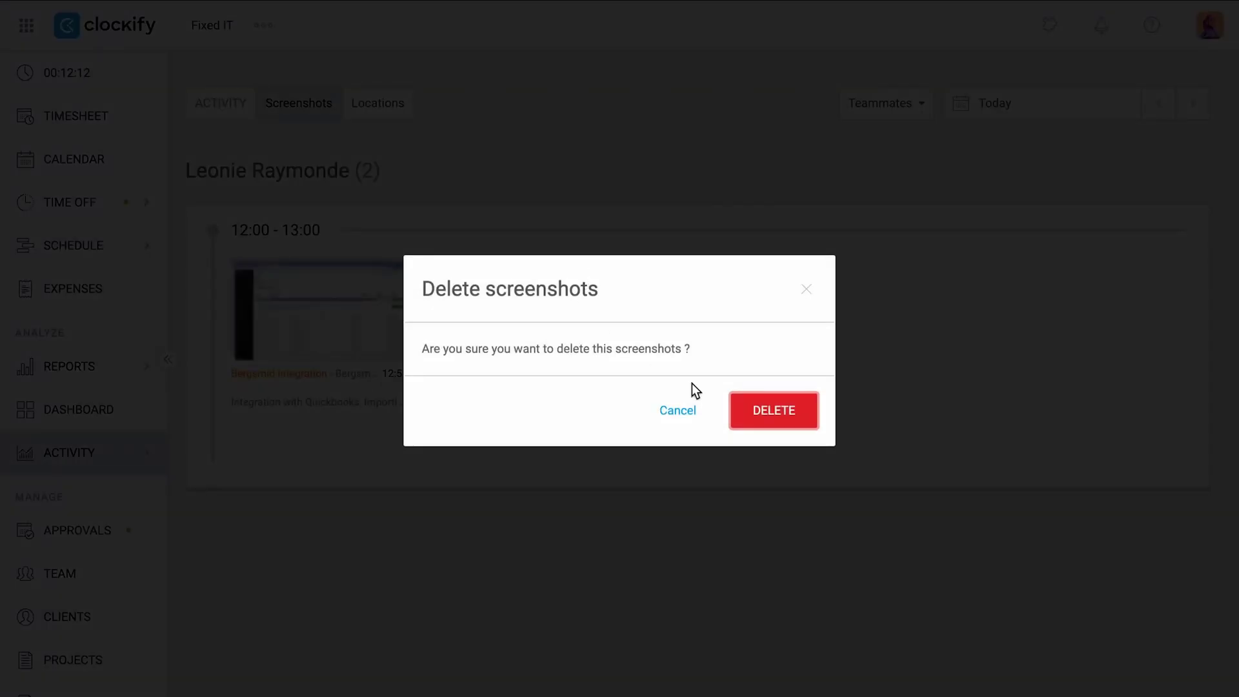
{"action": "left_click", "coordinate": [734, 400]}
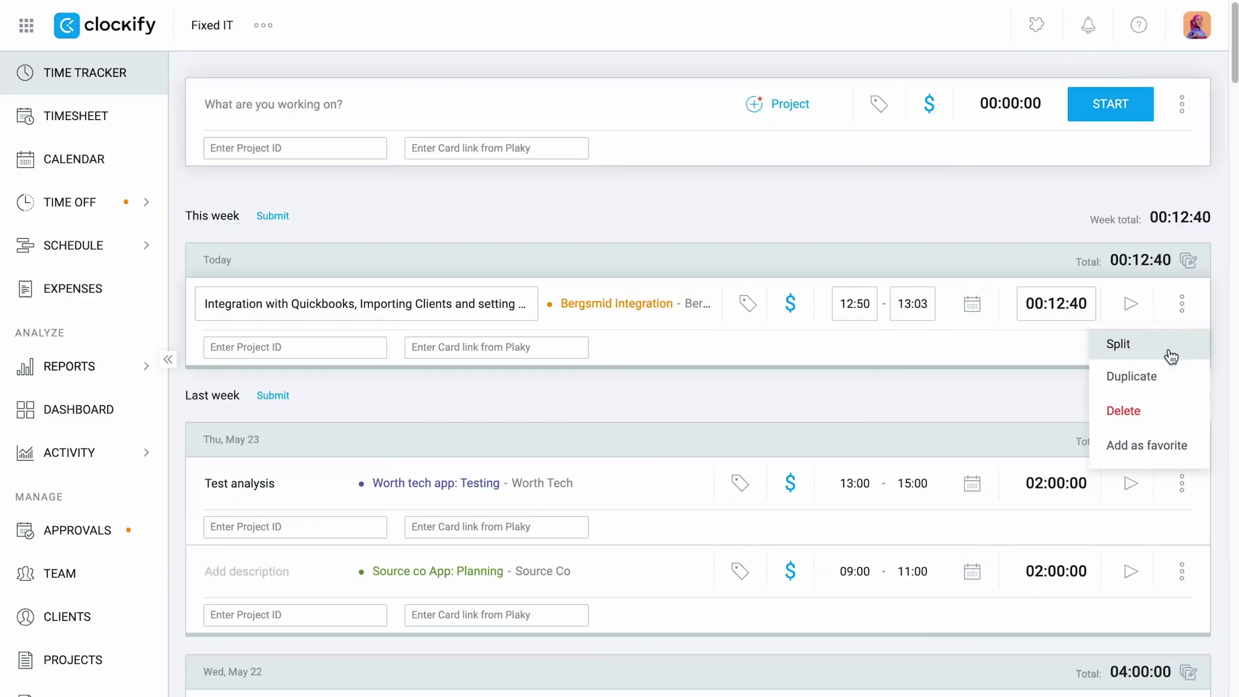
{"action": "left_click", "coordinate": [1157, 405]}
{"action": "left_click", "coordinate": [774, 411]}
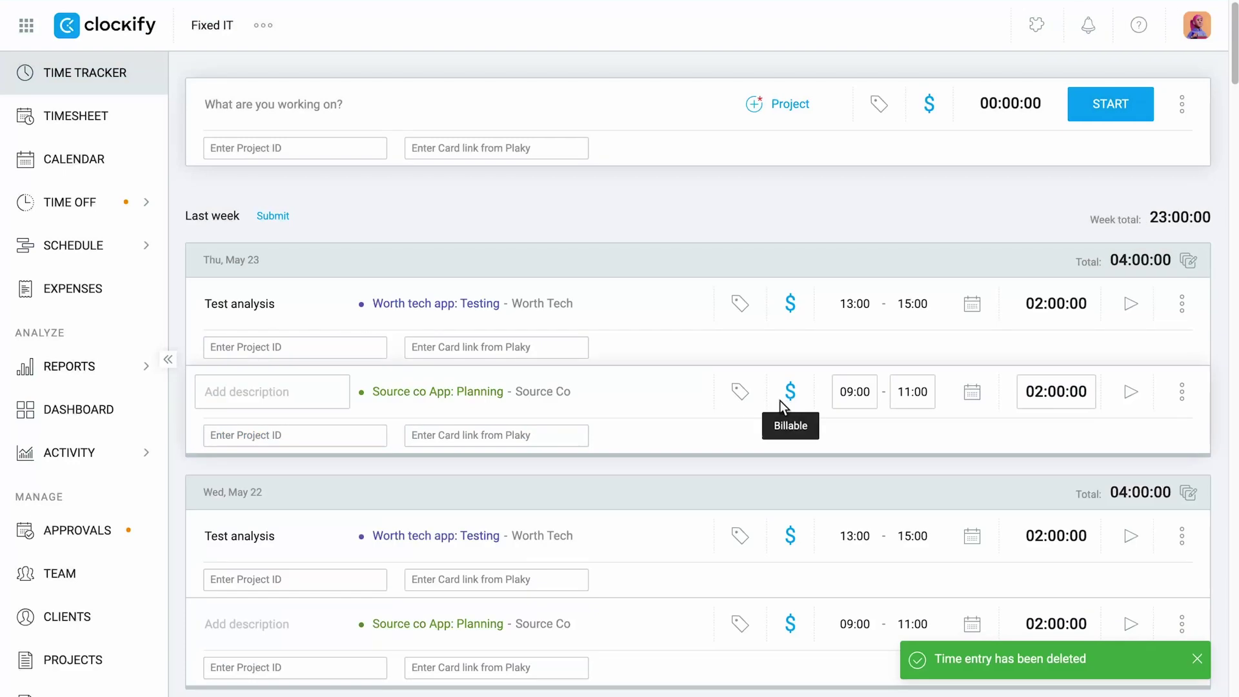
Switch the duration format to Decimal (h.hh), then bring up the Detailed report's Export menu.
{"action": "mouse_move", "coordinate": [91, 451]}
{"action": "left_click", "coordinate": [196, 455]}
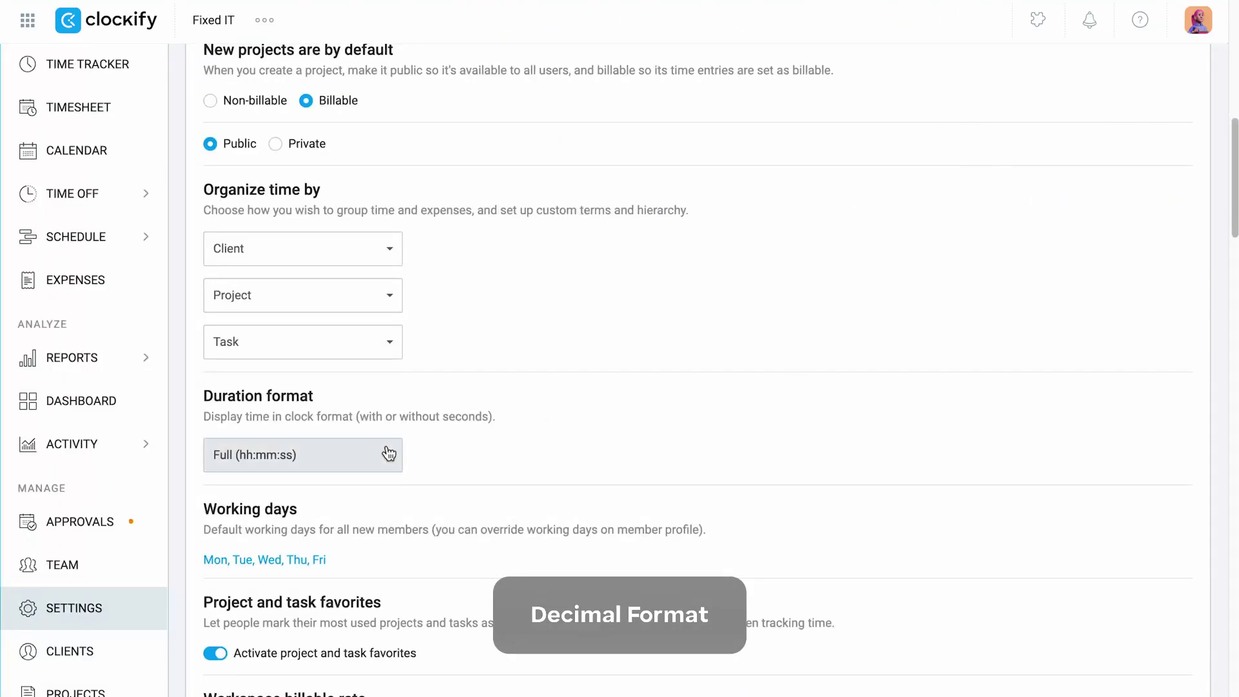
{"action": "left_click", "coordinate": [387, 455]}
{"action": "left_click", "coordinate": [276, 564]}
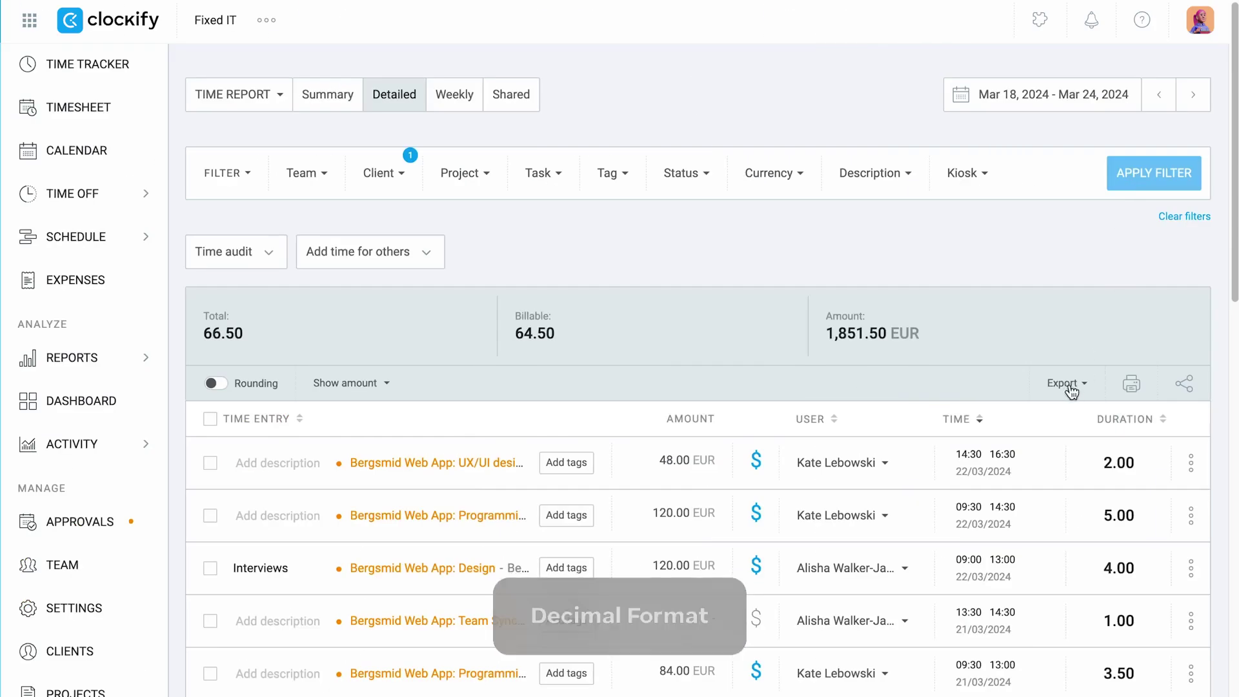
{"action": "scroll", "coordinate": [1058, 435], "scroll_direction": "down", "scroll_amount": 1}
{"action": "left_click", "coordinate": [1081, 336]}
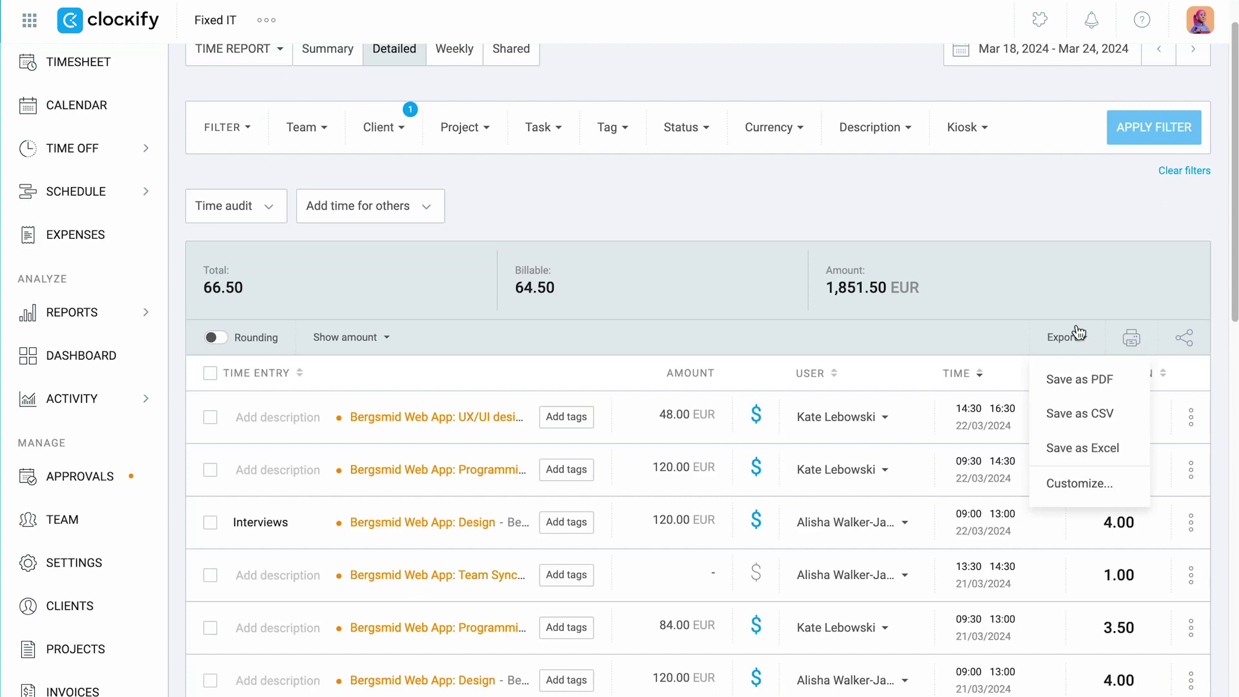
Save the report as CSV and highlight the Duration (h) and Duration (decimal) headers and first-row values.
{"action": "left_click", "coordinate": [1076, 409]}
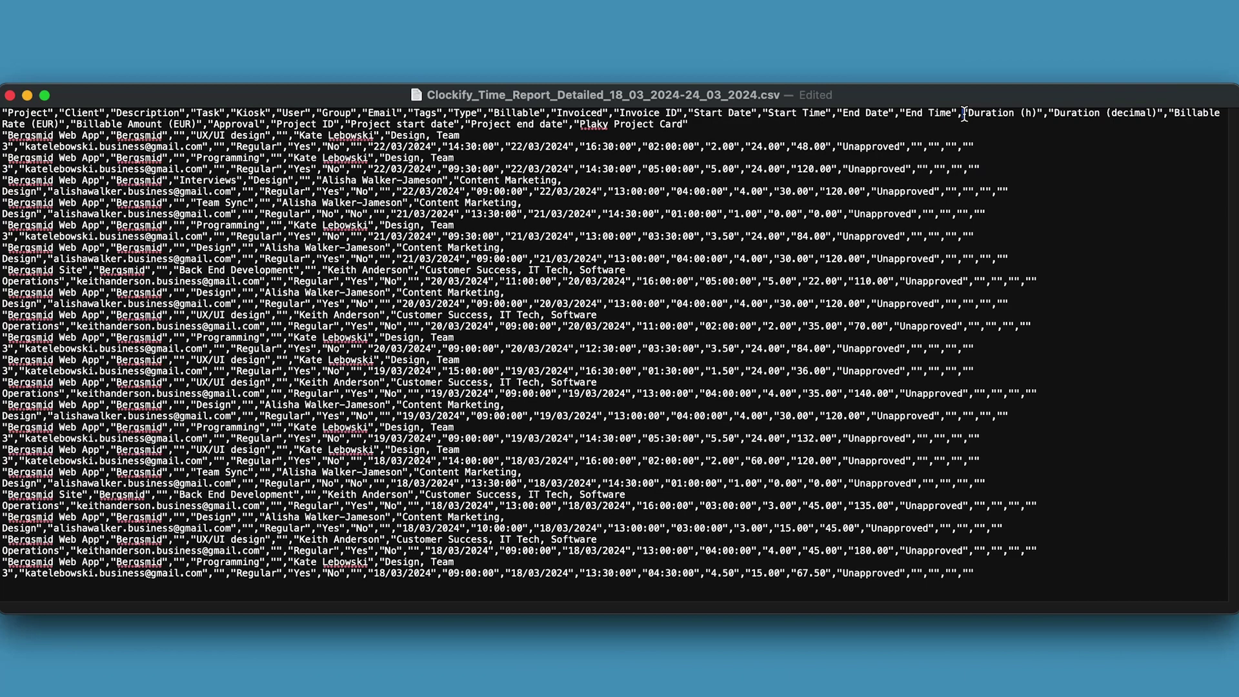
{"action": "left_click_drag", "start_coordinate": [963, 113], "coordinate": [1089, 111]}
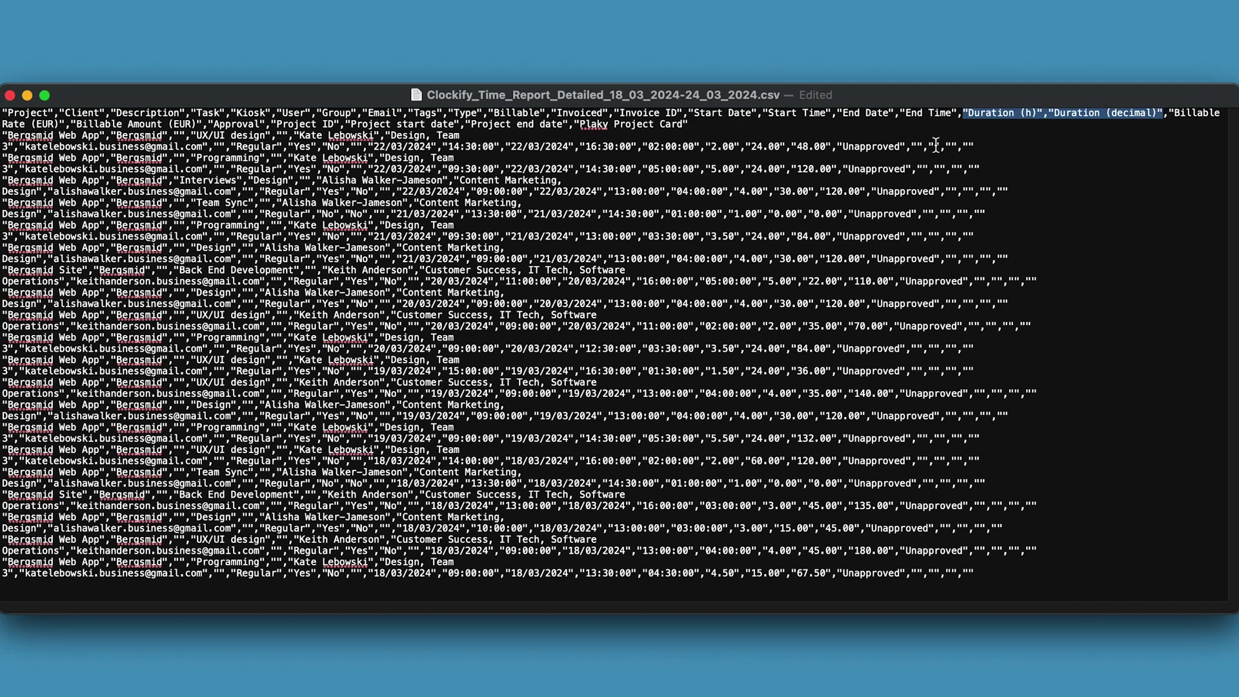
{"action": "left_click_drag", "start_coordinate": [644, 145], "coordinate": [727, 145]}
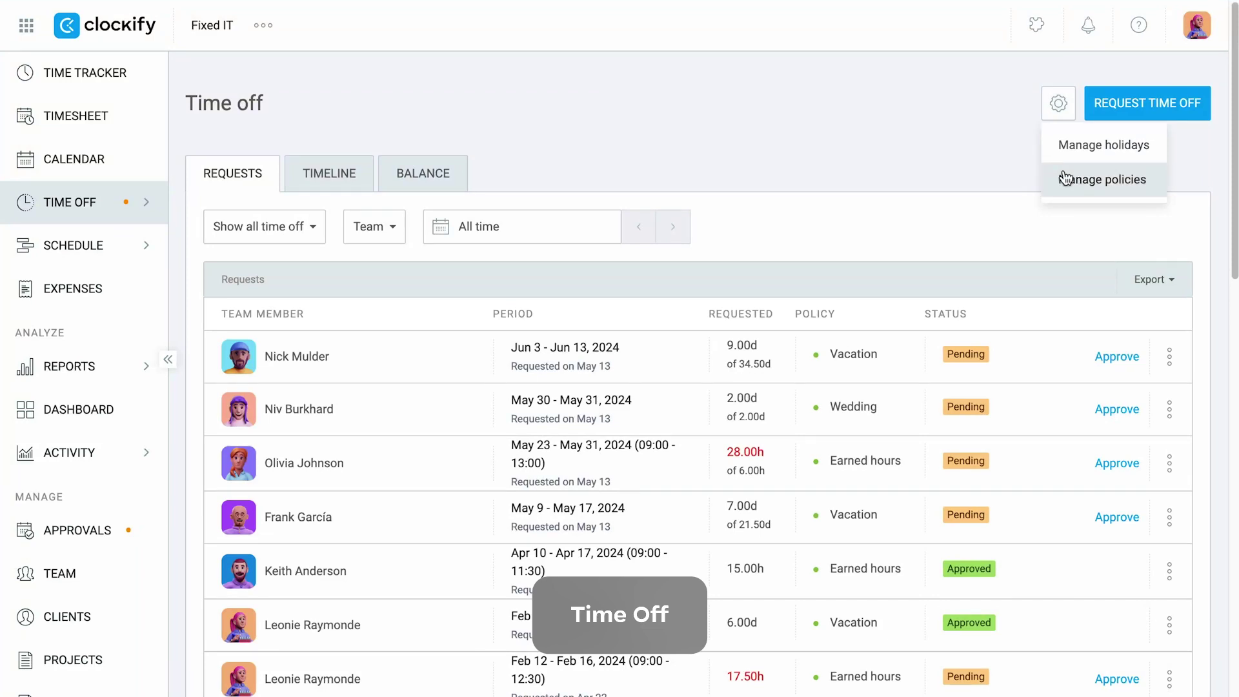
Review the 4th of July holiday's colour and assignees without changing anything.
{"action": "left_click", "coordinate": [1059, 149]}
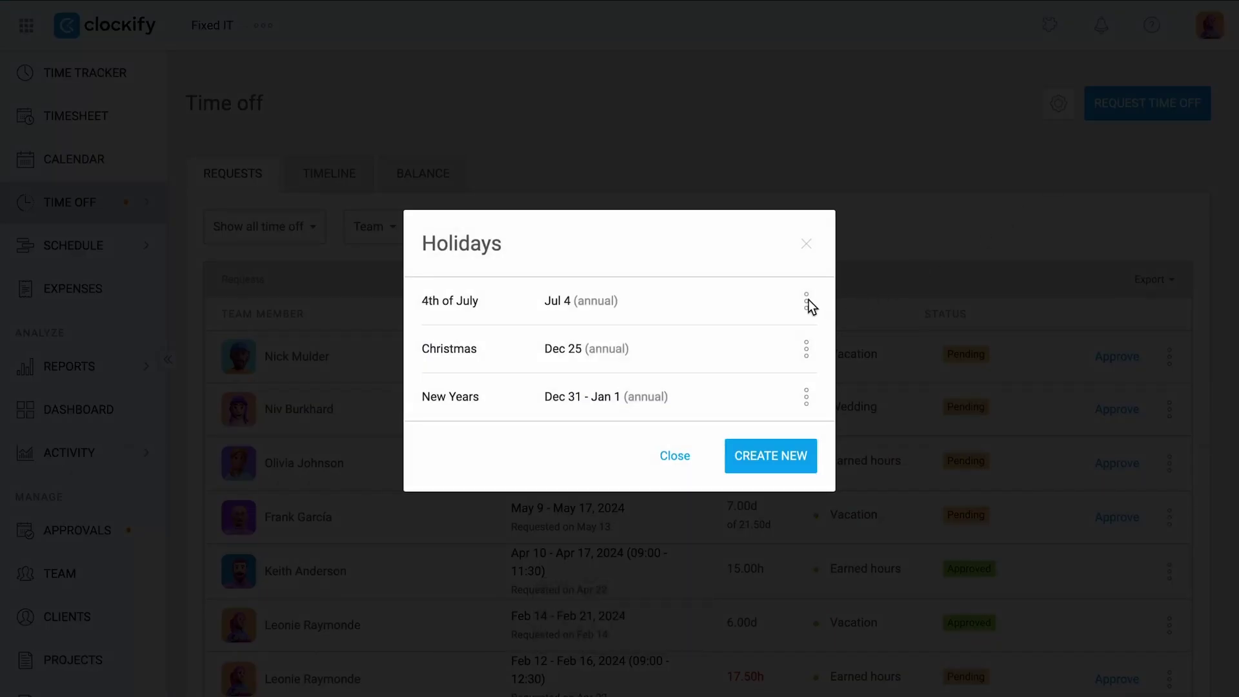
{"action": "left_click", "coordinate": [807, 301]}
{"action": "left_click", "coordinate": [780, 335]}
{"action": "left_click", "coordinate": [792, 271]}
{"action": "left_click", "coordinate": [793, 271]}
{"action": "left_click", "coordinate": [490, 349]}
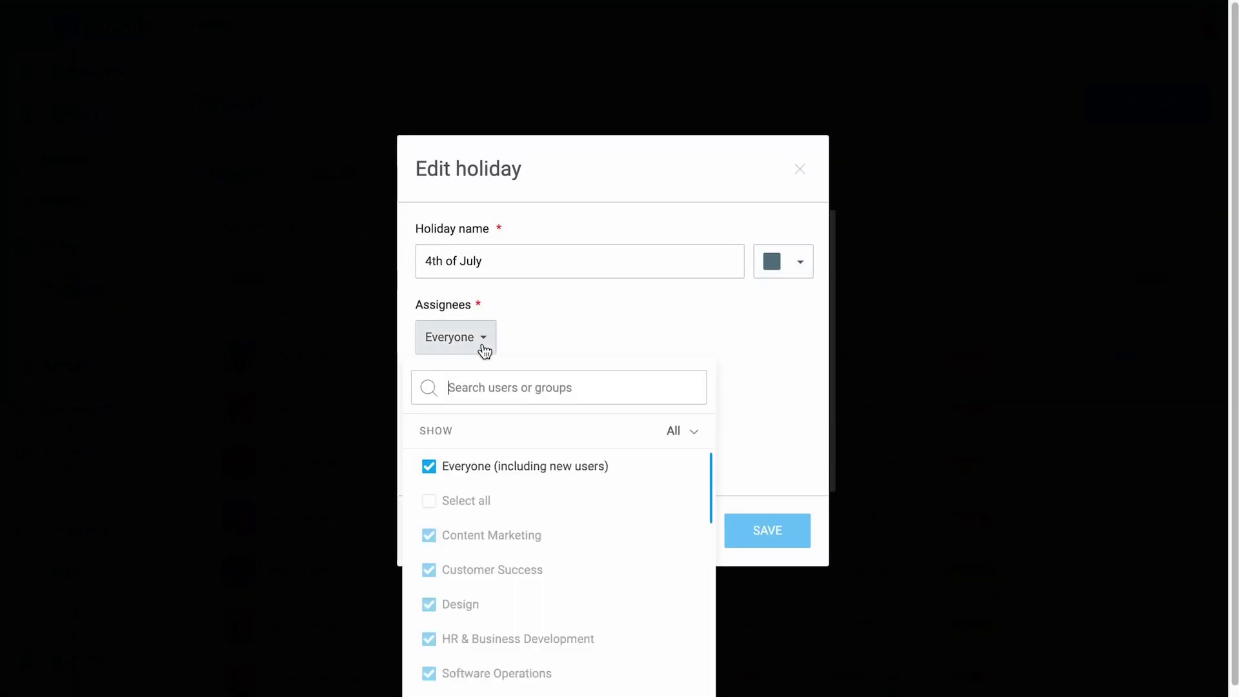
{"action": "left_click", "coordinate": [479, 355]}
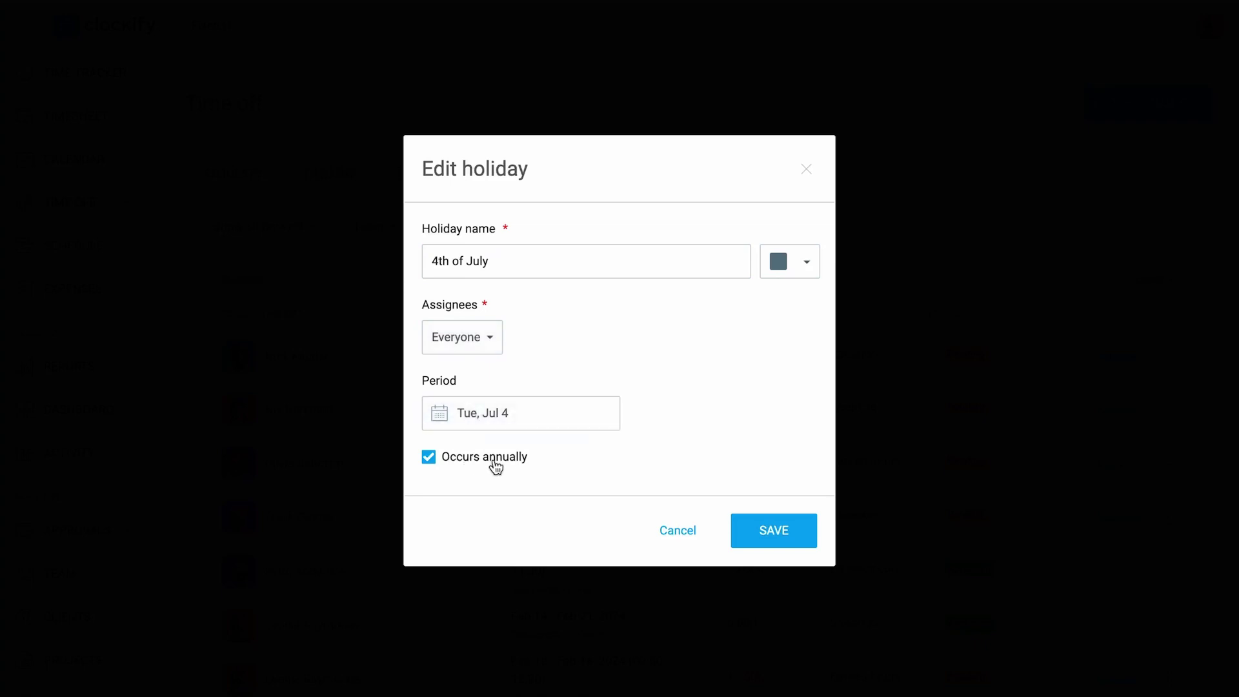
{"action": "left_click", "coordinate": [659, 534]}
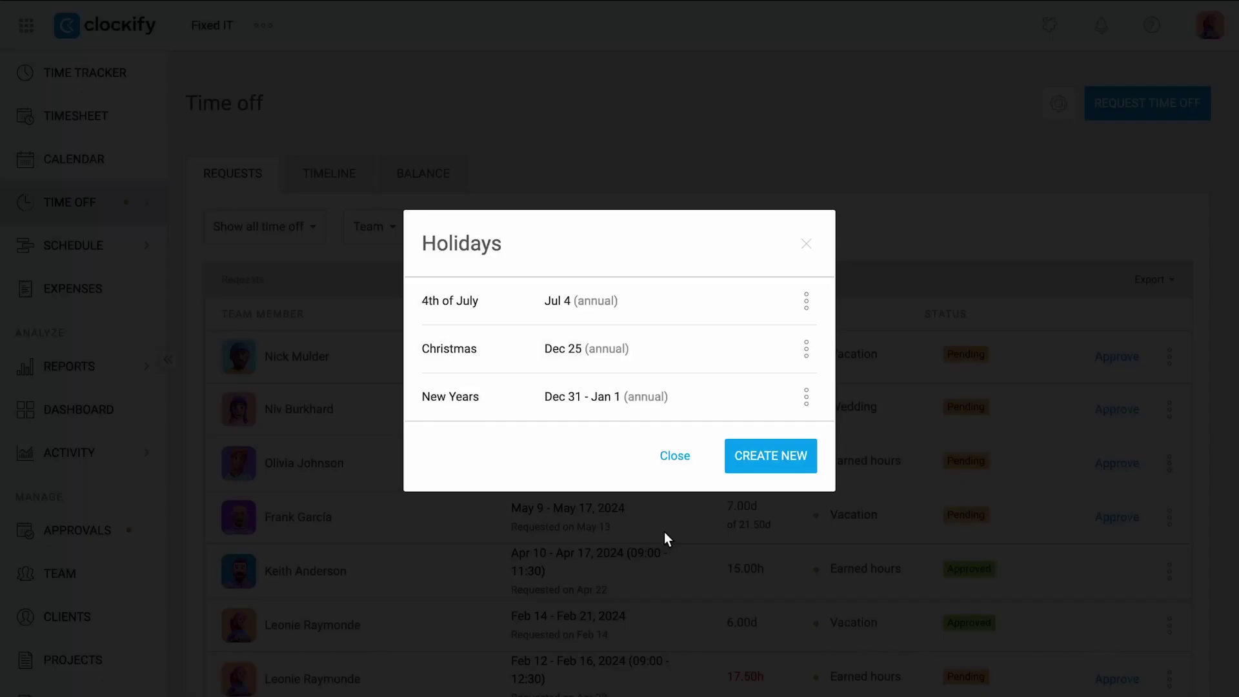
{"action": "left_click", "coordinate": [675, 459]}
Create a 'Sick days' policy for everyone, requiring manager approval and accruing days automatically.
{"action": "left_click", "coordinate": [1058, 103]}
{"action": "left_click", "coordinate": [1074, 174]}
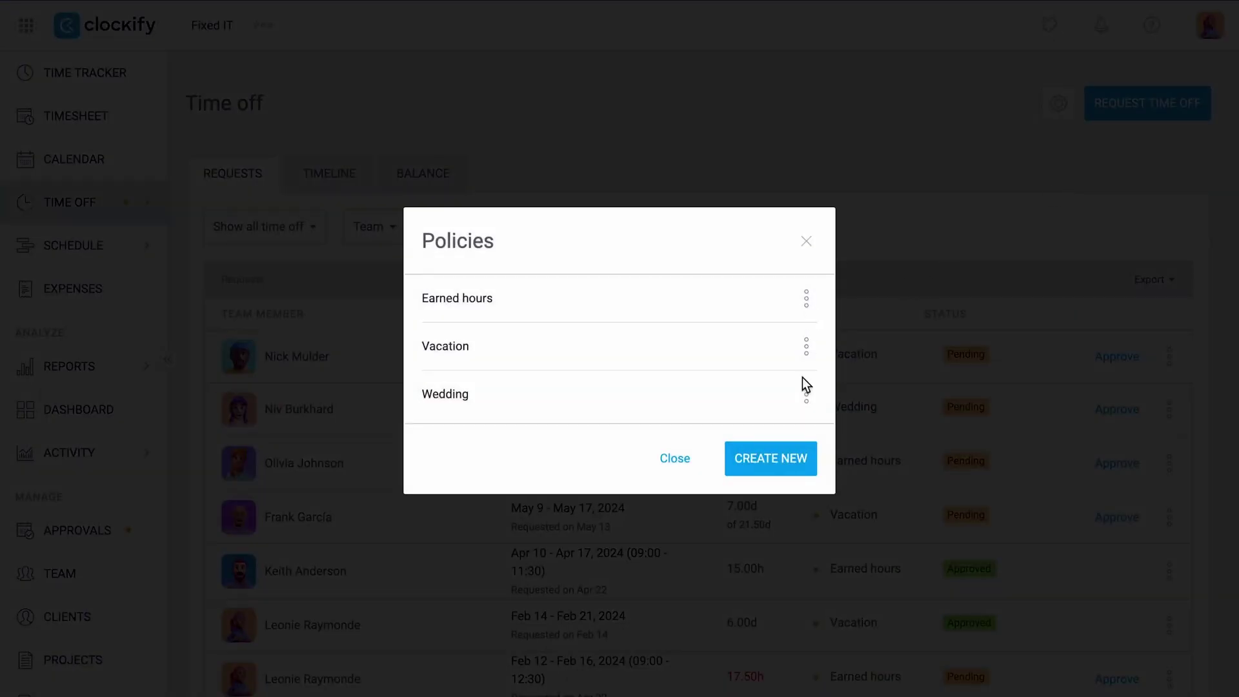
{"action": "left_click", "coordinate": [780, 459]}
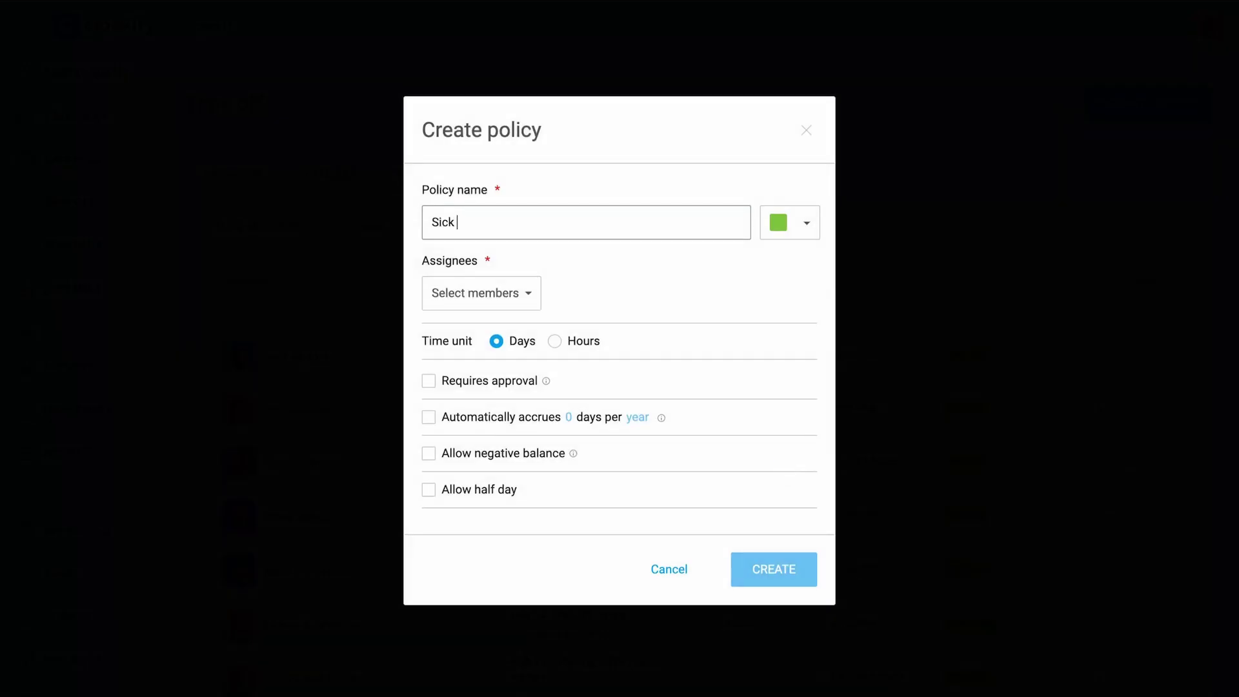
{"action": "type", "text": "Sick days"}
{"action": "left_click", "coordinate": [528, 305]}
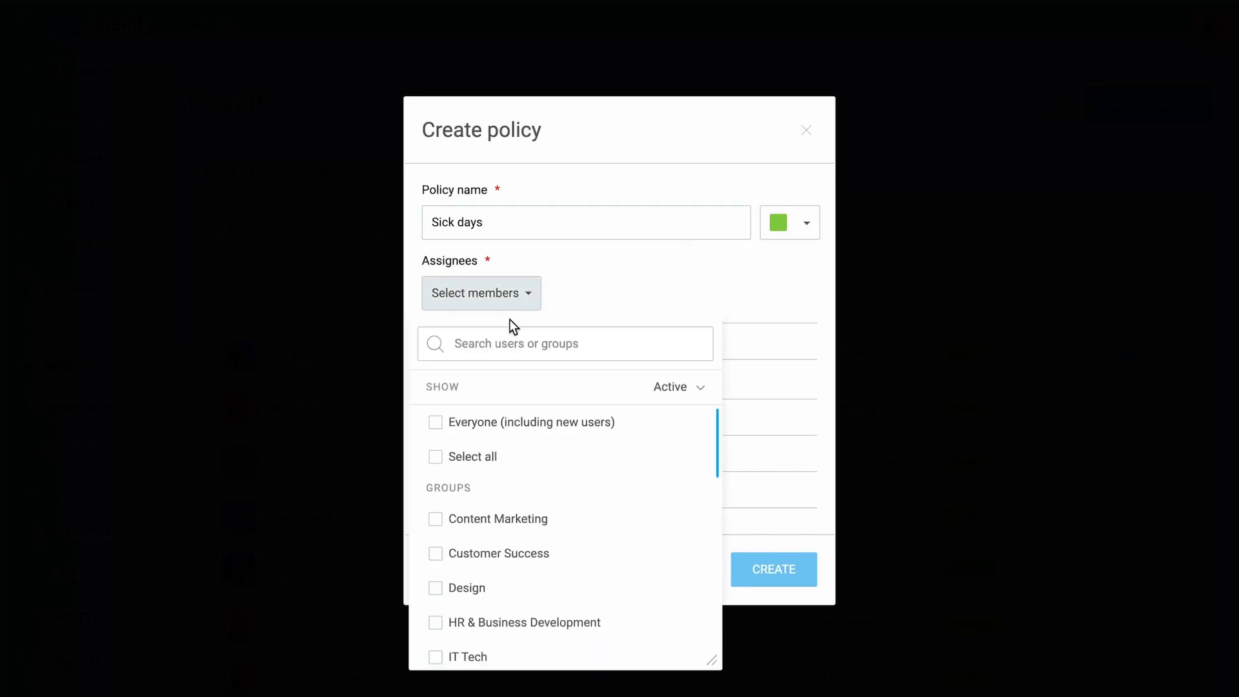
{"action": "left_click", "coordinate": [475, 422]}
{"action": "left_click", "coordinate": [488, 305]}
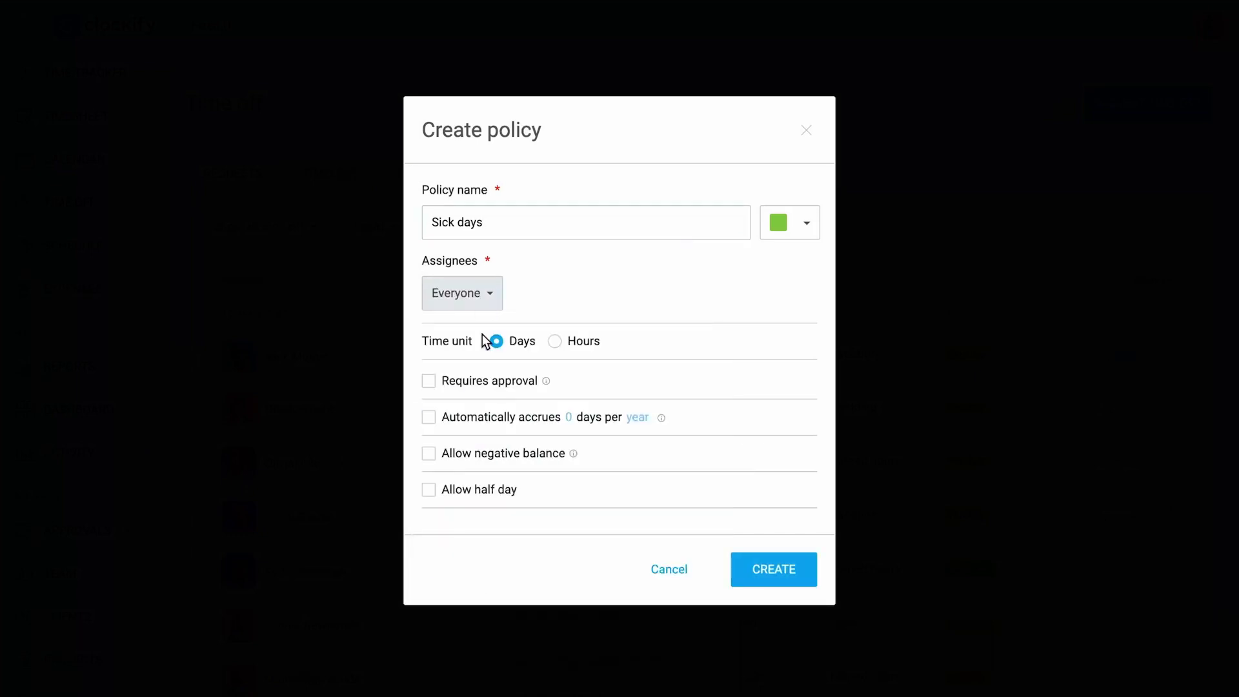
{"action": "left_click", "coordinate": [431, 382]}
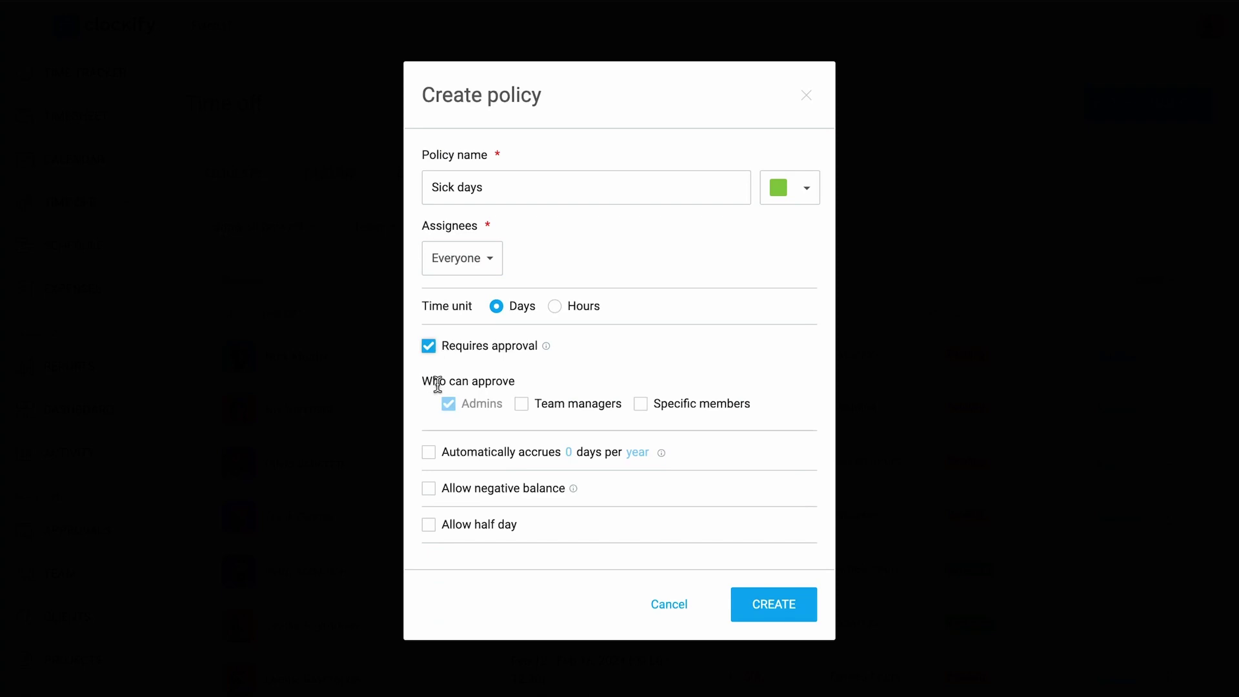
{"action": "left_click", "coordinate": [522, 405]}
{"action": "left_click", "coordinate": [443, 452]}
{"action": "left_click", "coordinate": [569, 452]}
{"action": "left_click", "coordinate": [699, 467]}
{"action": "left_click", "coordinate": [759, 593]}
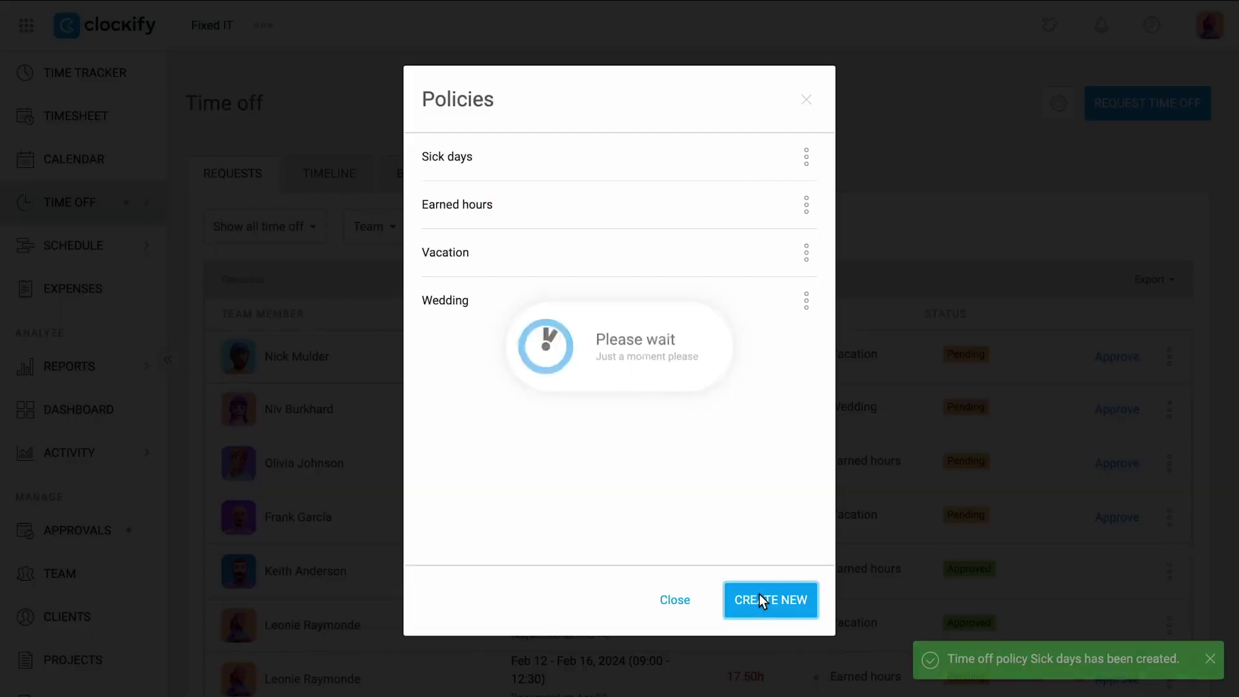
Look over the time off requests' team, date range and export options without changing them.
{"action": "left_click", "coordinate": [808, 106]}
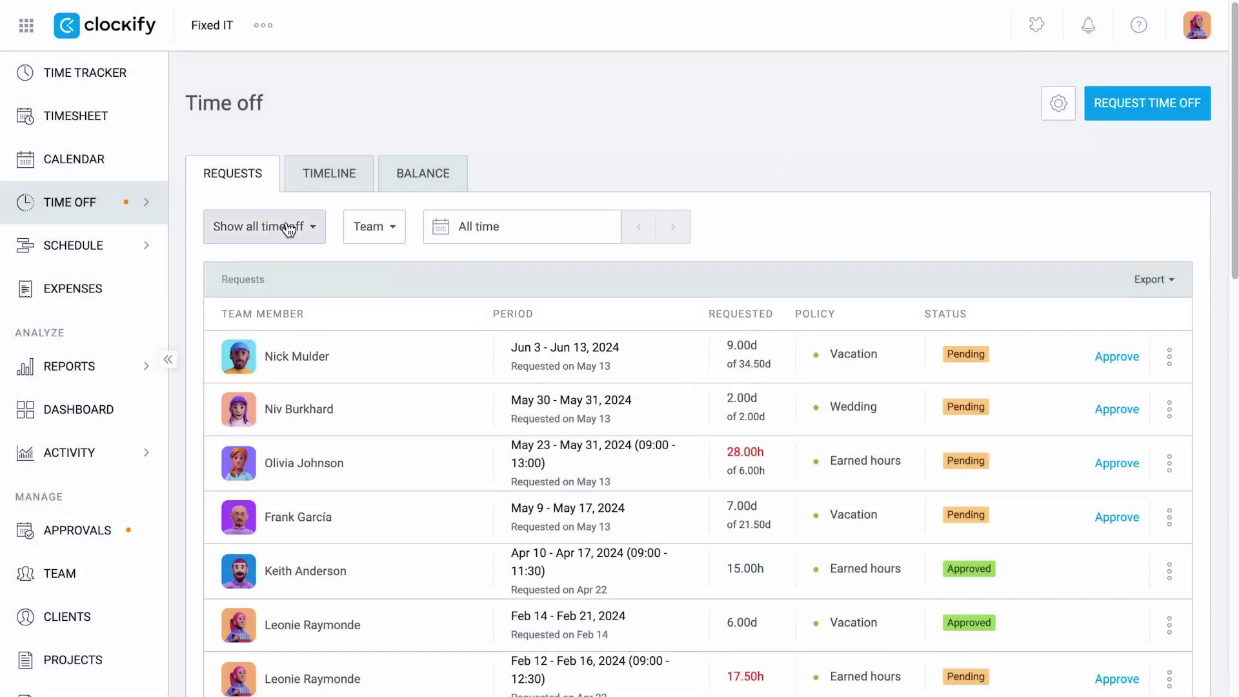
{"action": "left_click", "coordinate": [368, 226]}
{"action": "left_click", "coordinate": [395, 230]}
{"action": "left_click", "coordinate": [484, 235]}
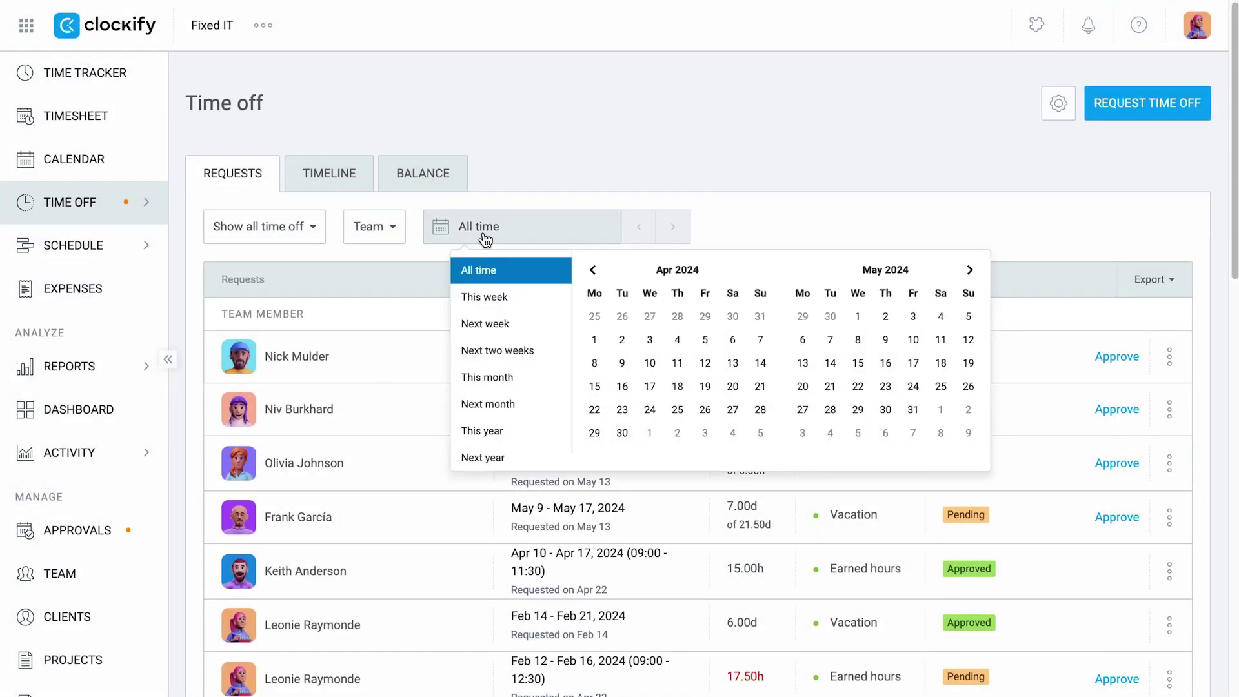
{"action": "left_click", "coordinate": [785, 244]}
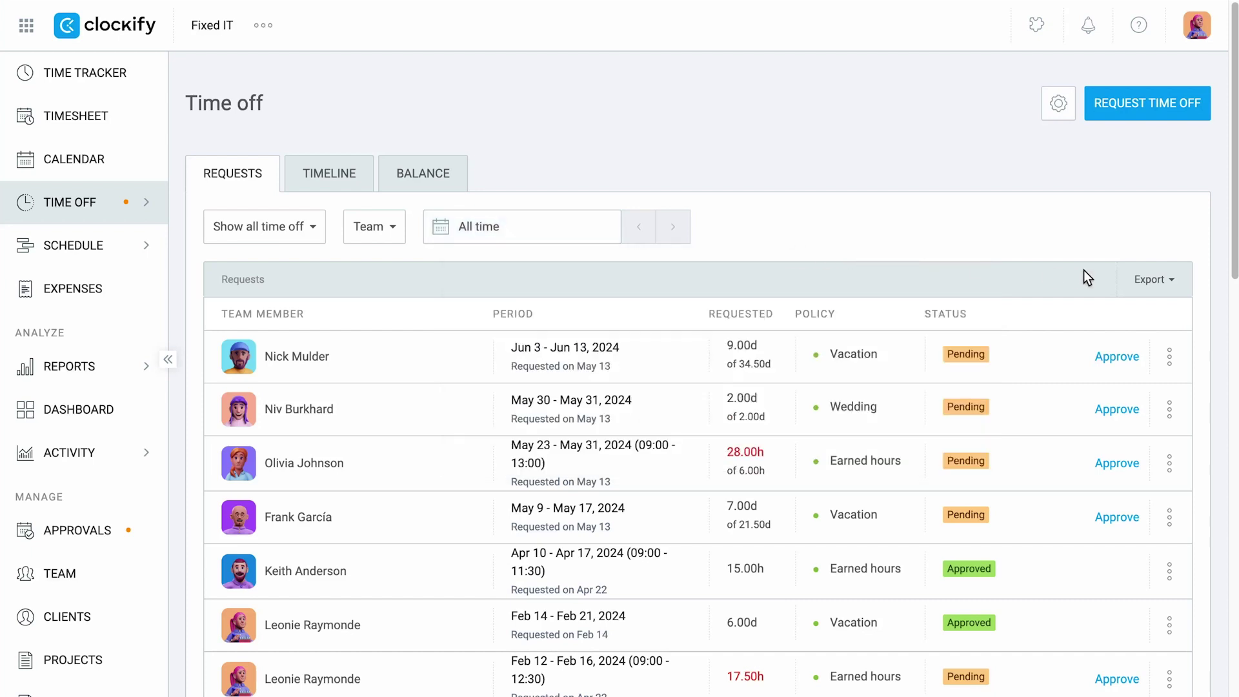
{"action": "left_click", "coordinate": [1136, 277]}
{"action": "left_click", "coordinate": [1136, 278]}
In the Balance view, add 4 earned hours to a team member's time off balance.
{"action": "left_click", "coordinate": [350, 182]}
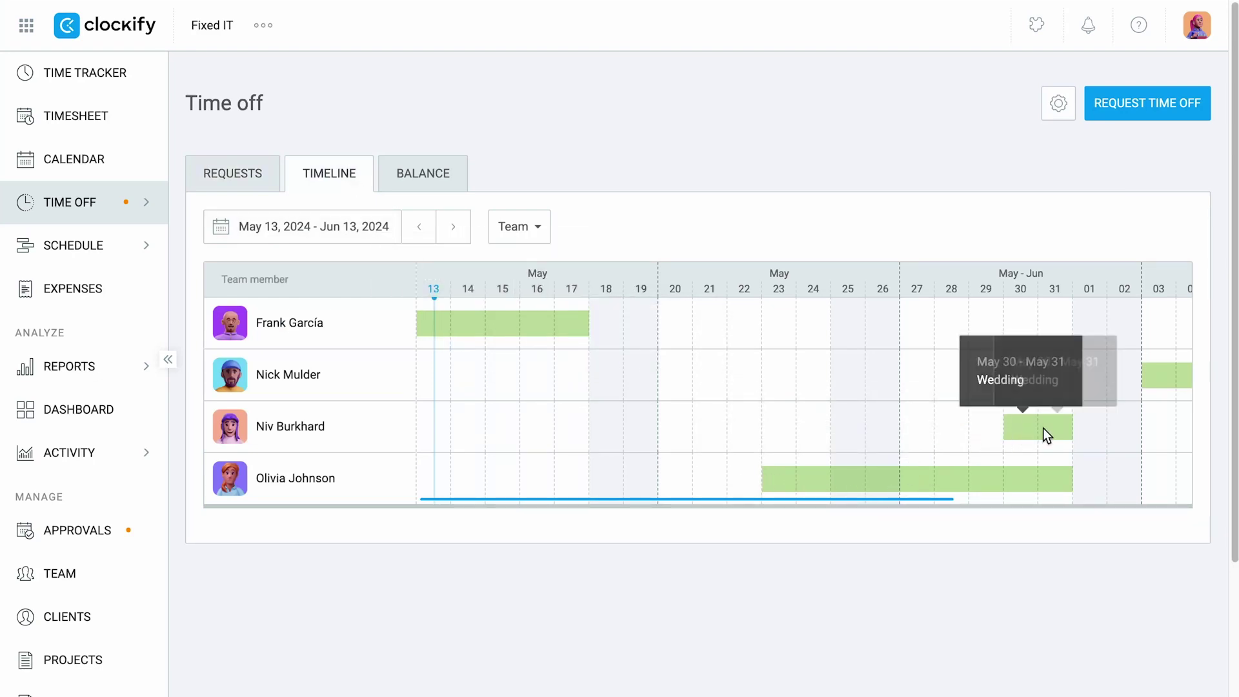
{"action": "left_click", "coordinate": [449, 189]}
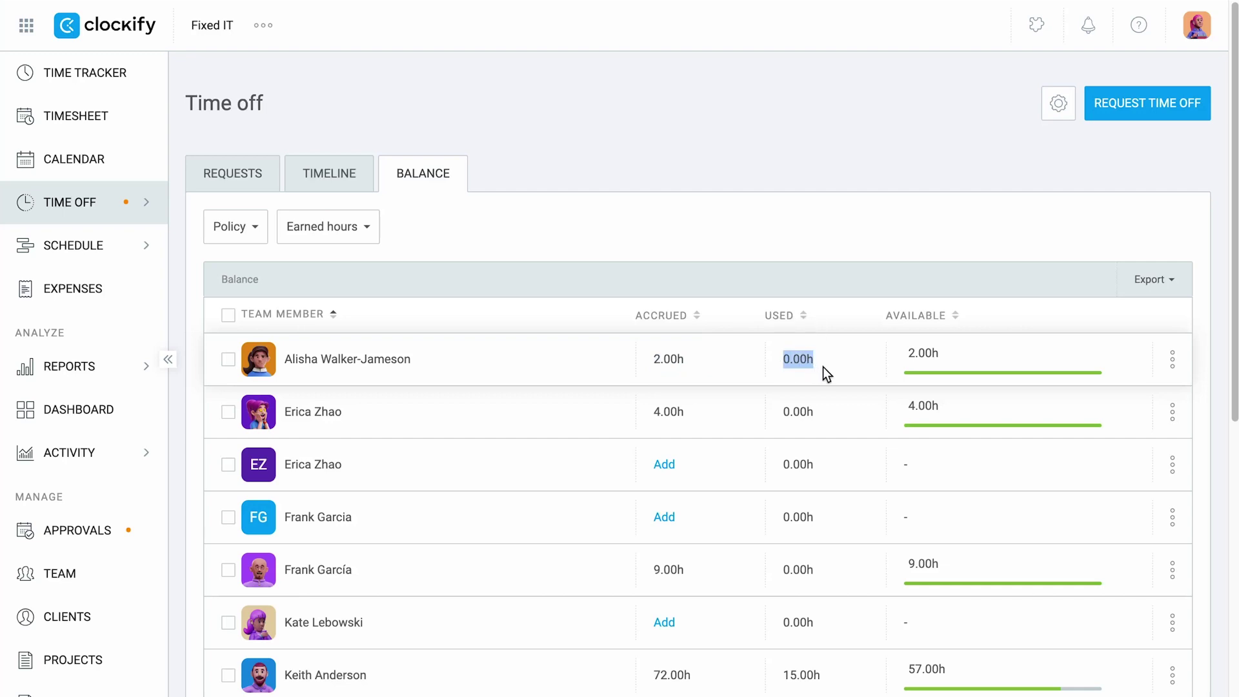
{"action": "scroll", "coordinate": [823, 371], "scroll_direction": "down", "scroll_amount": 7}
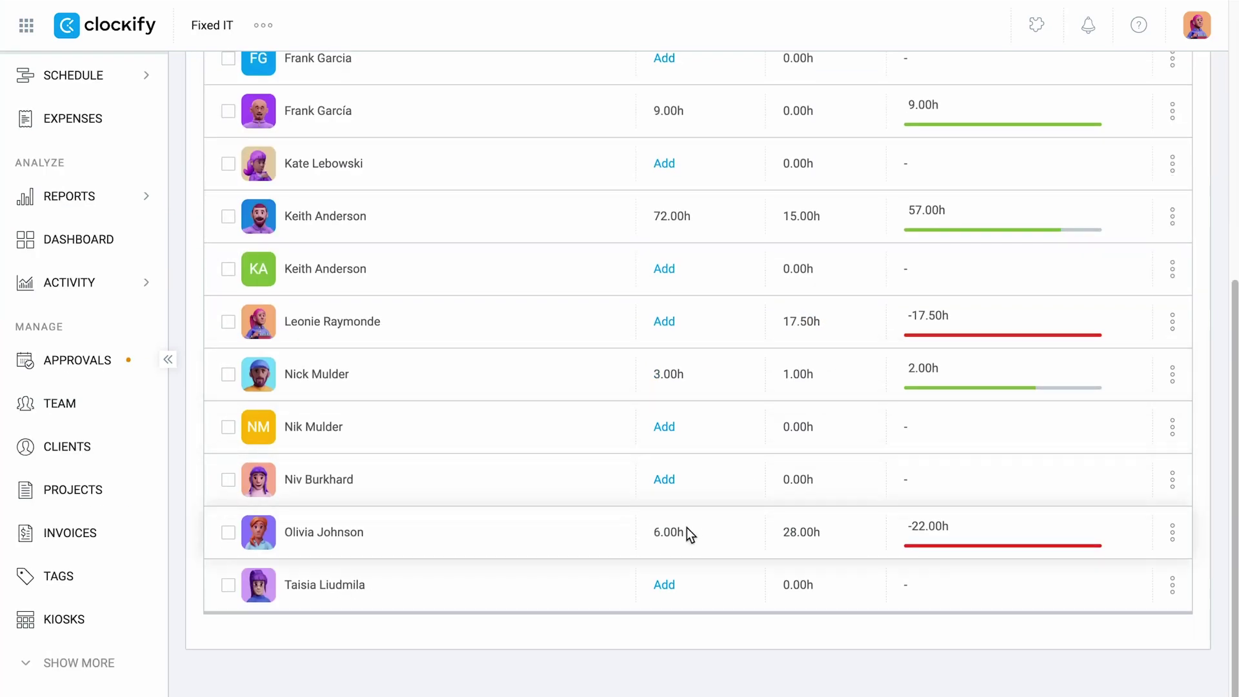
{"action": "left_click", "coordinate": [666, 485]}
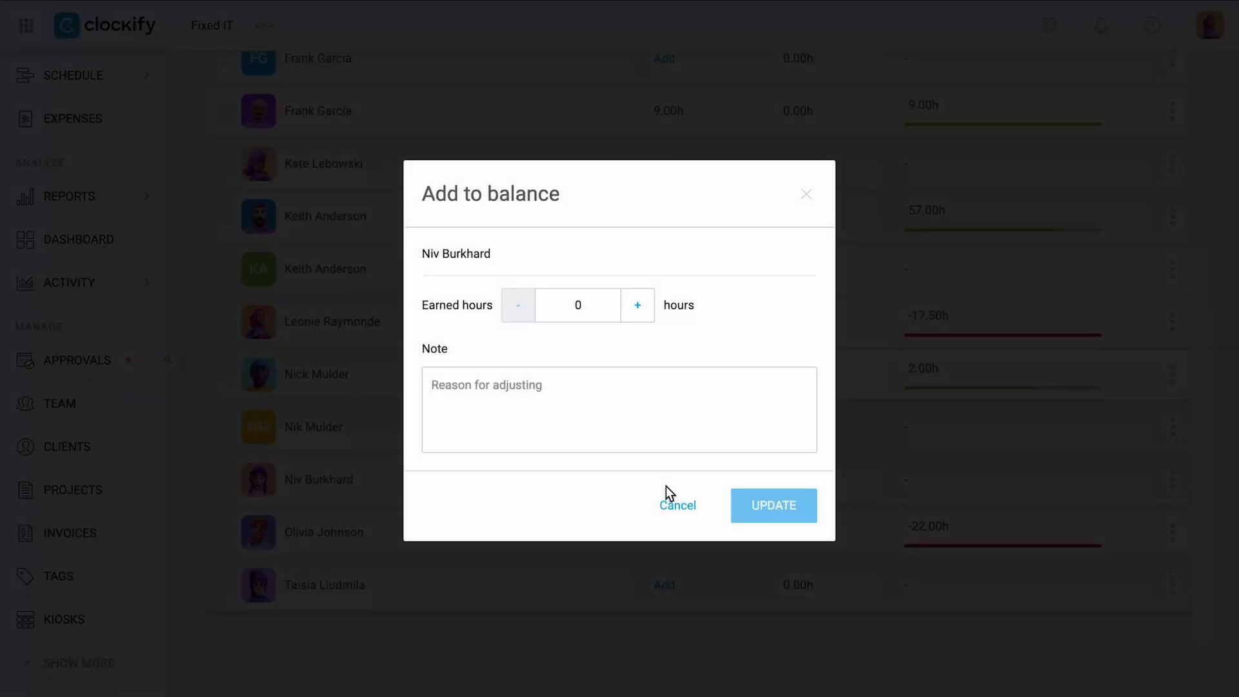
{"action": "left_click", "coordinate": [648, 316]}
{"action": "left_click", "coordinate": [772, 506]}
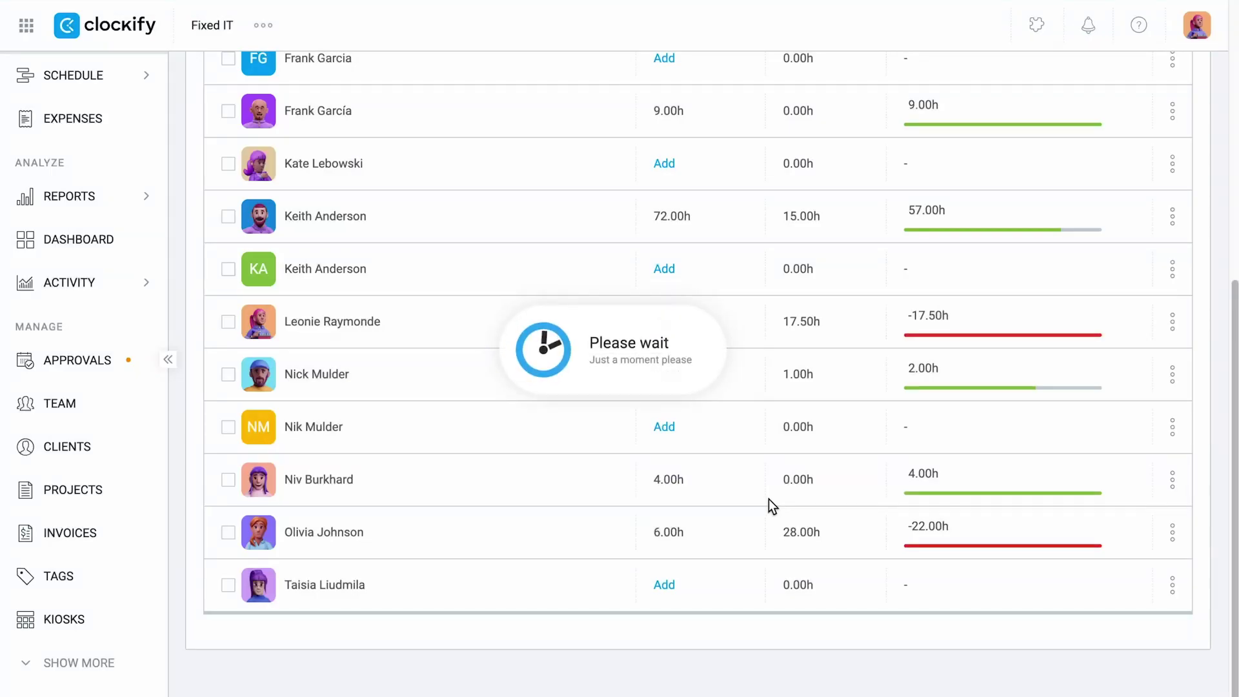
Check that member's balance history, then export the balance list as CSV.
{"action": "left_click", "coordinate": [1172, 481]}
{"action": "left_click", "coordinate": [1147, 587]}
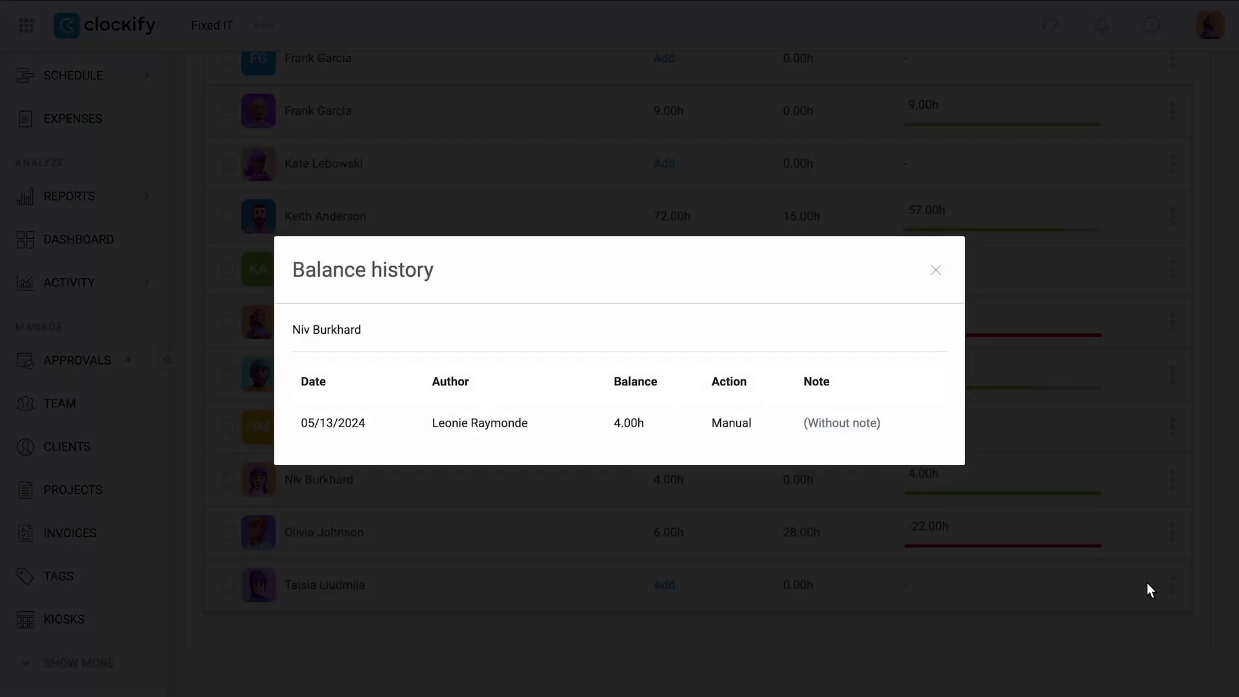
{"action": "left_click", "coordinate": [937, 272]}
{"action": "left_click", "coordinate": [1154, 279]}
{"action": "left_click", "coordinate": [1139, 320]}
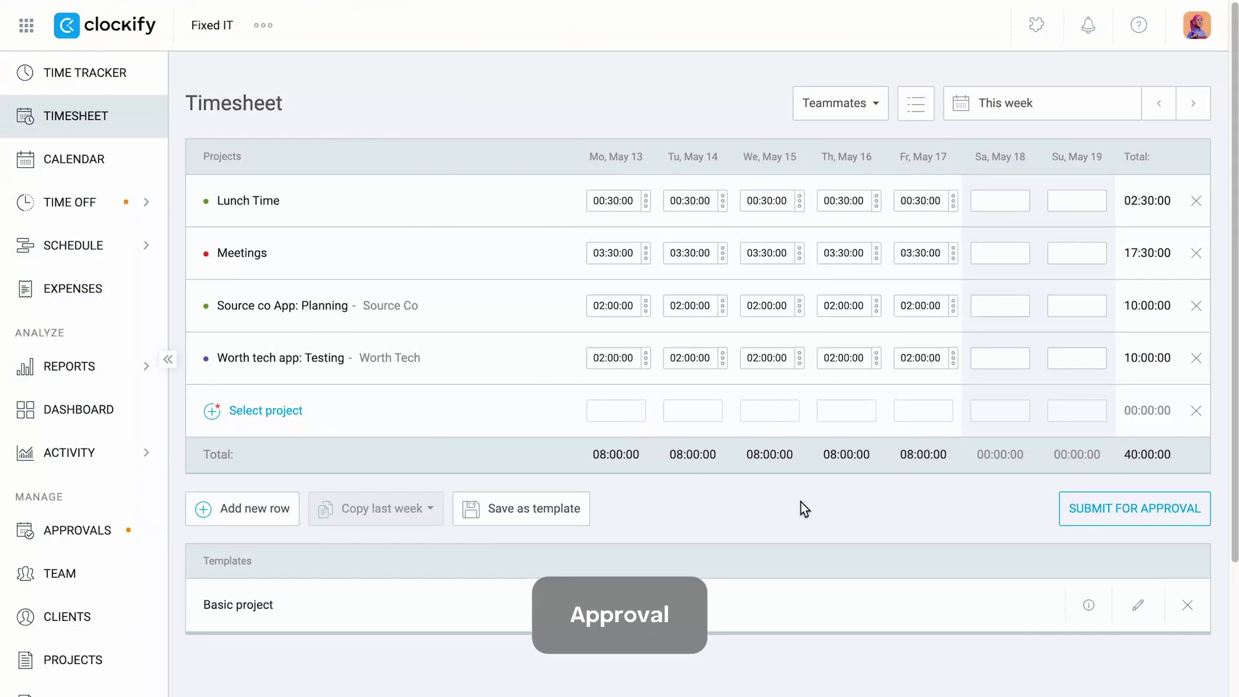
Submit the May 13 – May 19 timesheet, 40:00:00 total, for approval.
{"action": "left_click", "coordinate": [1106, 520]}
{"action": "left_click", "coordinate": [772, 450]}
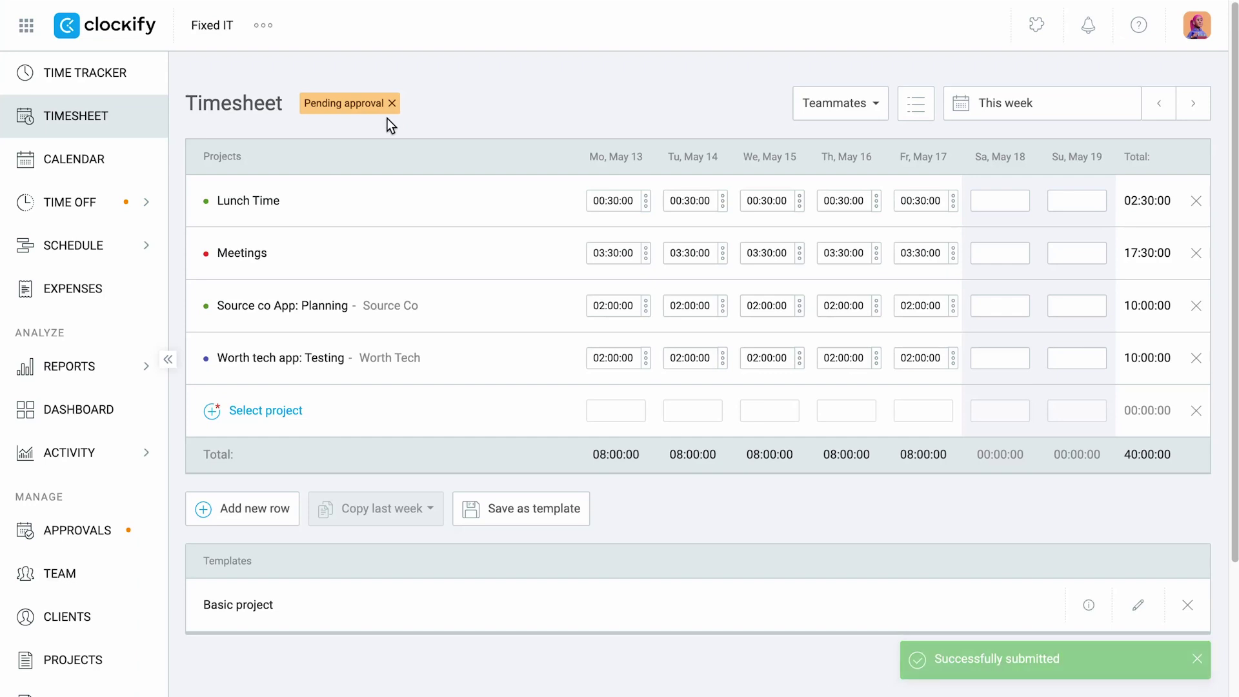
Reject the member's Apr 29 – May 5 timesheet with the note 'Fix Bergsmid Development'.
{"action": "left_click", "coordinate": [100, 530]}
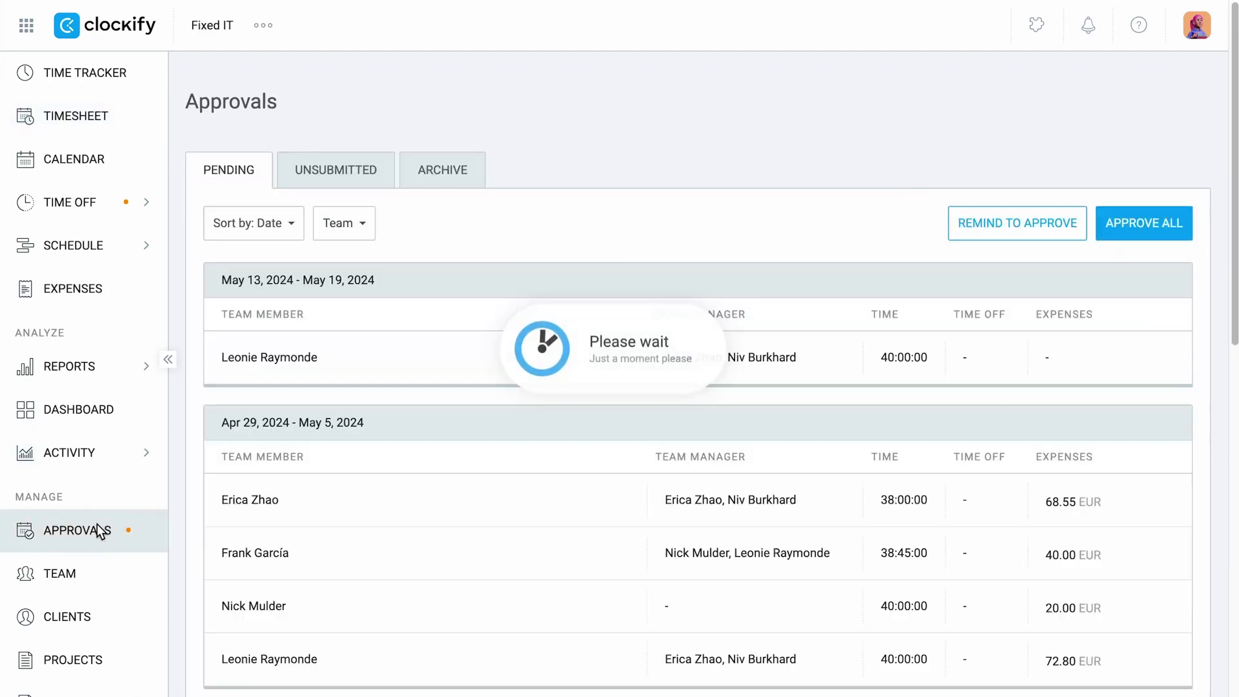
{"action": "scroll", "coordinate": [410, 377], "scroll_direction": "down", "scroll_amount": 1}
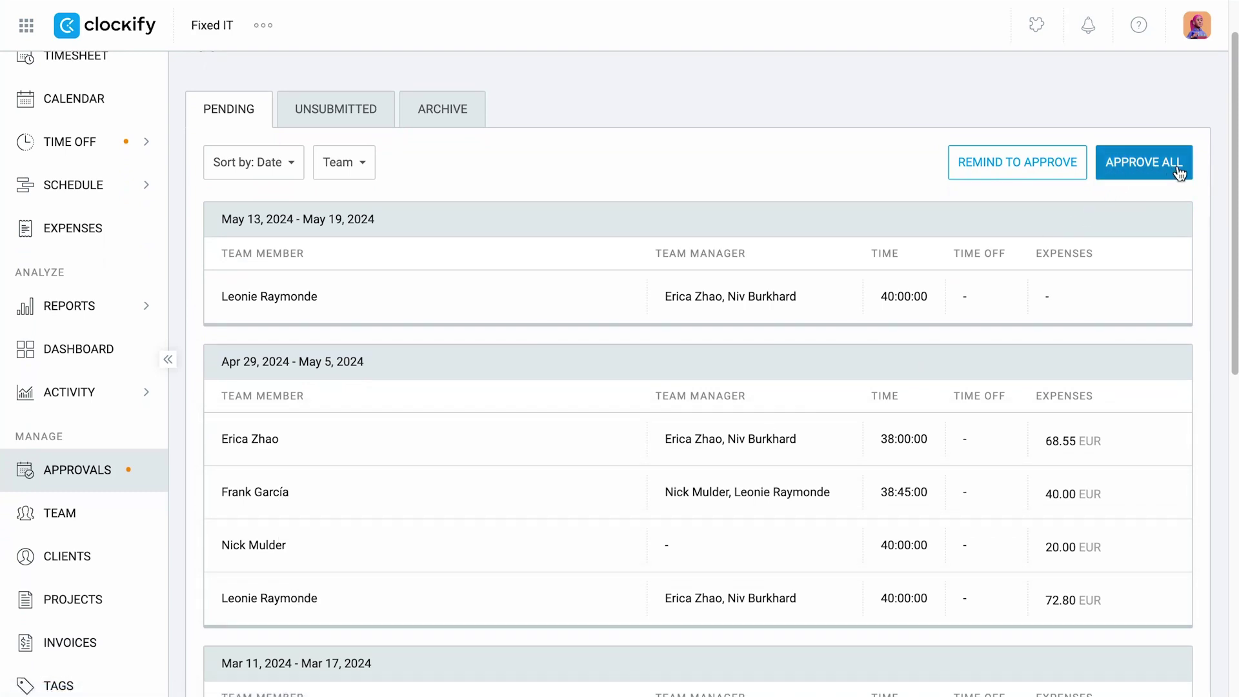
{"action": "left_click", "coordinate": [258, 439]}
{"action": "scroll", "coordinate": [916, 417], "scroll_direction": "down", "scroll_amount": 8}
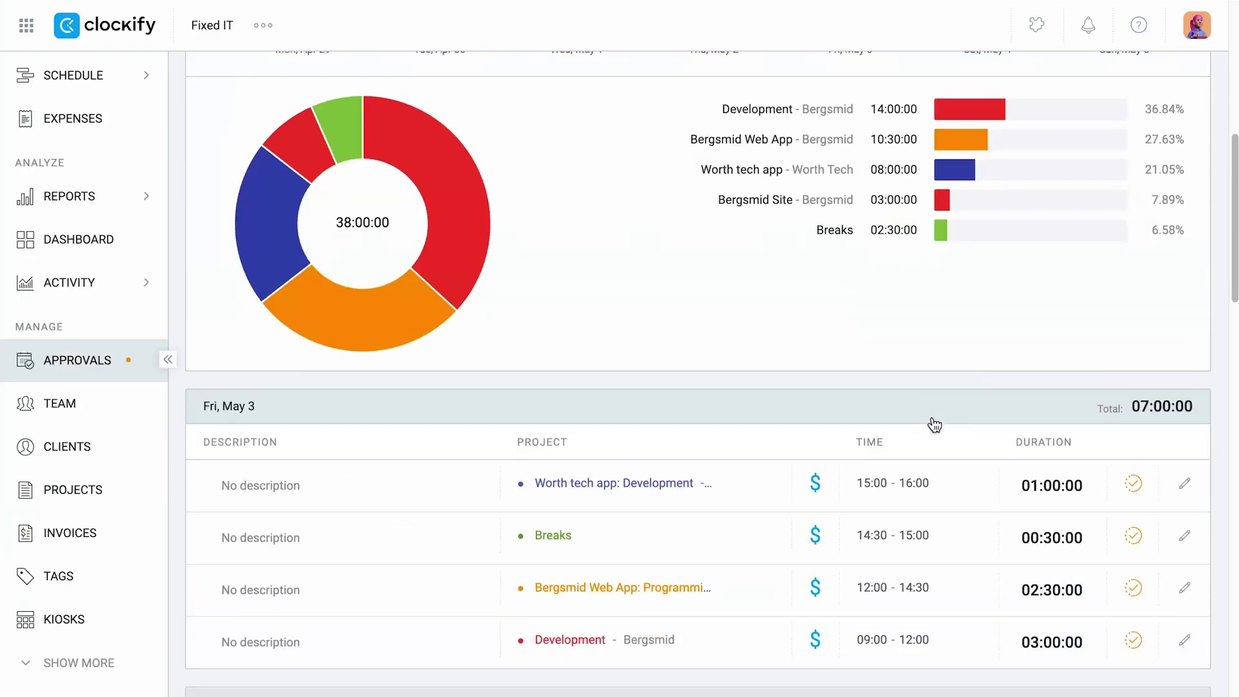
{"action": "scroll", "coordinate": [931, 419], "scroll_direction": "down", "scroll_amount": 3}
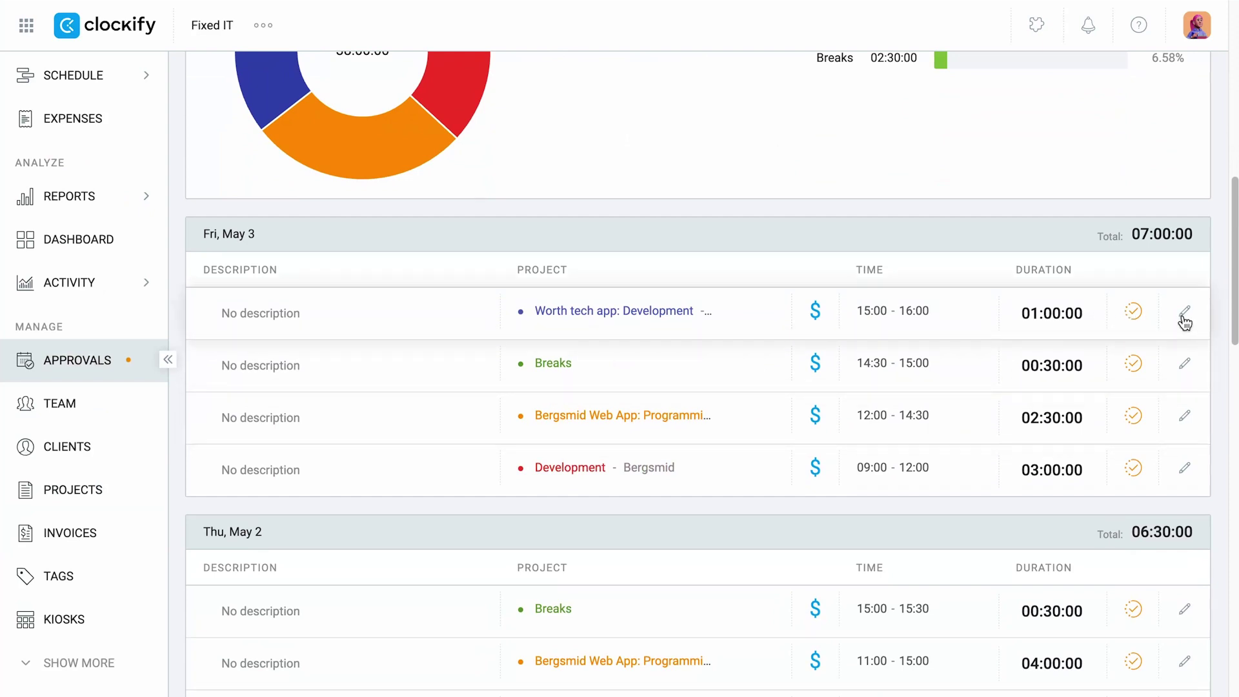
{"action": "scroll", "coordinate": [1179, 319], "scroll_direction": "up", "scroll_amount": 10}
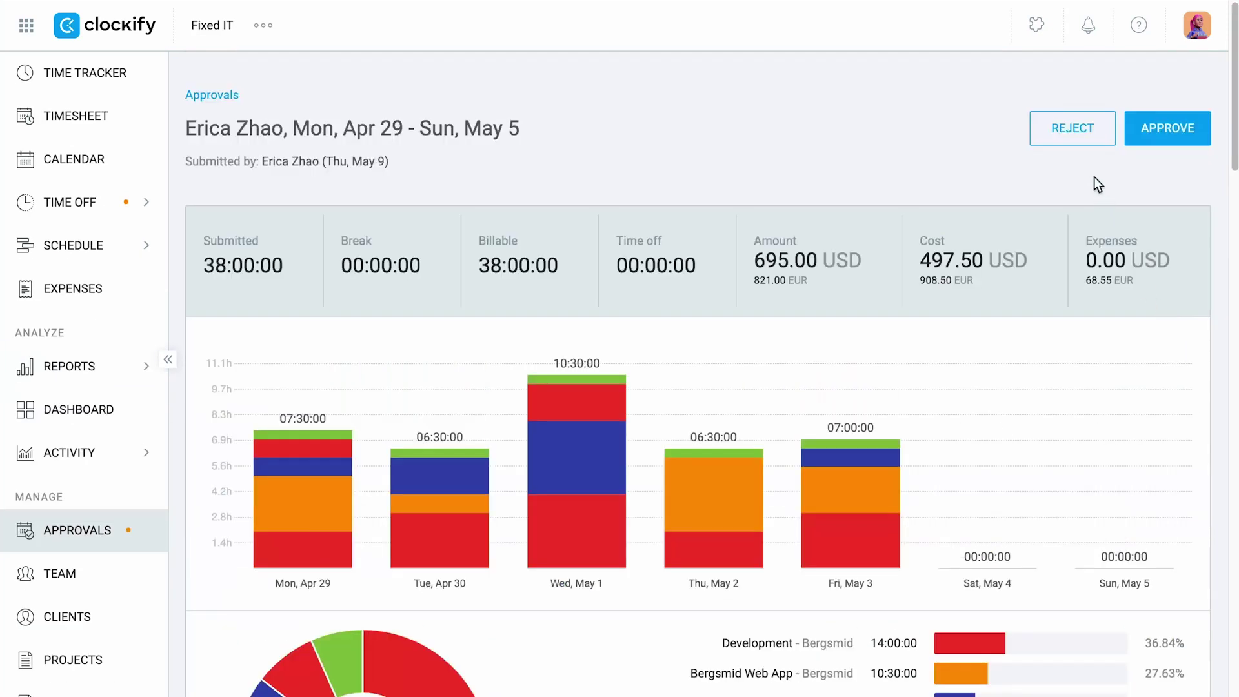
{"action": "left_click", "coordinate": [1082, 149]}
{"action": "type", "text": "Fix Bergsmid Development"}
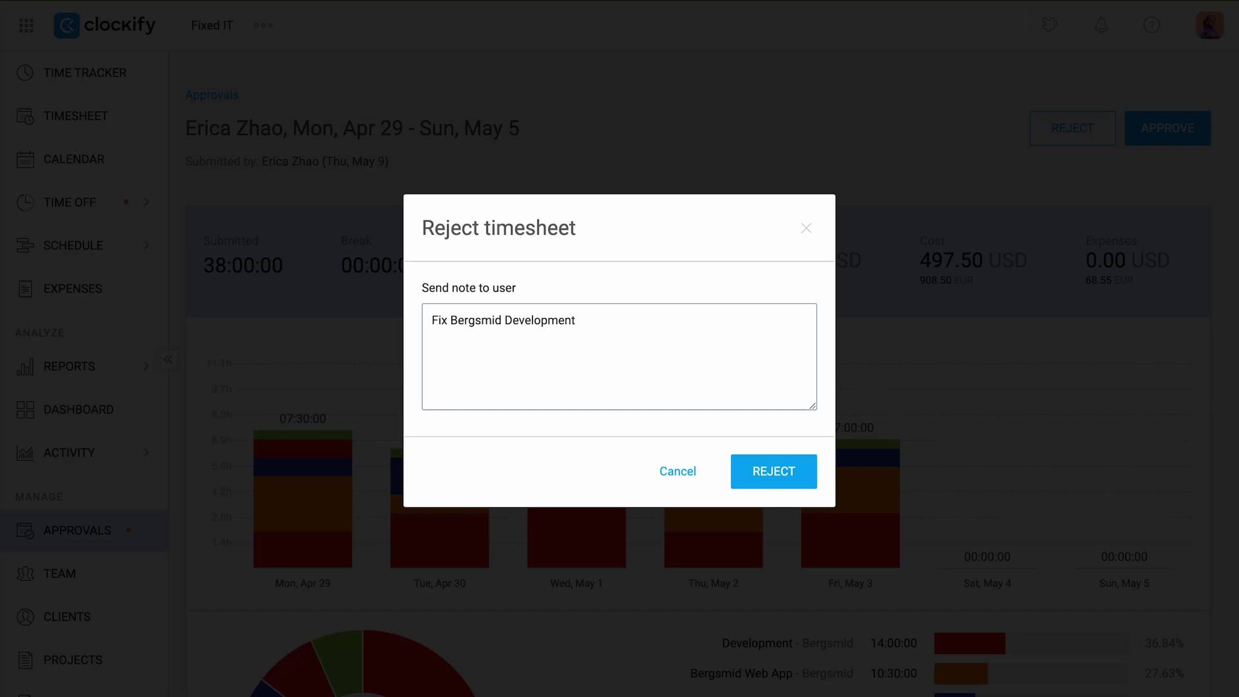
{"action": "left_click", "coordinate": [765, 464]}
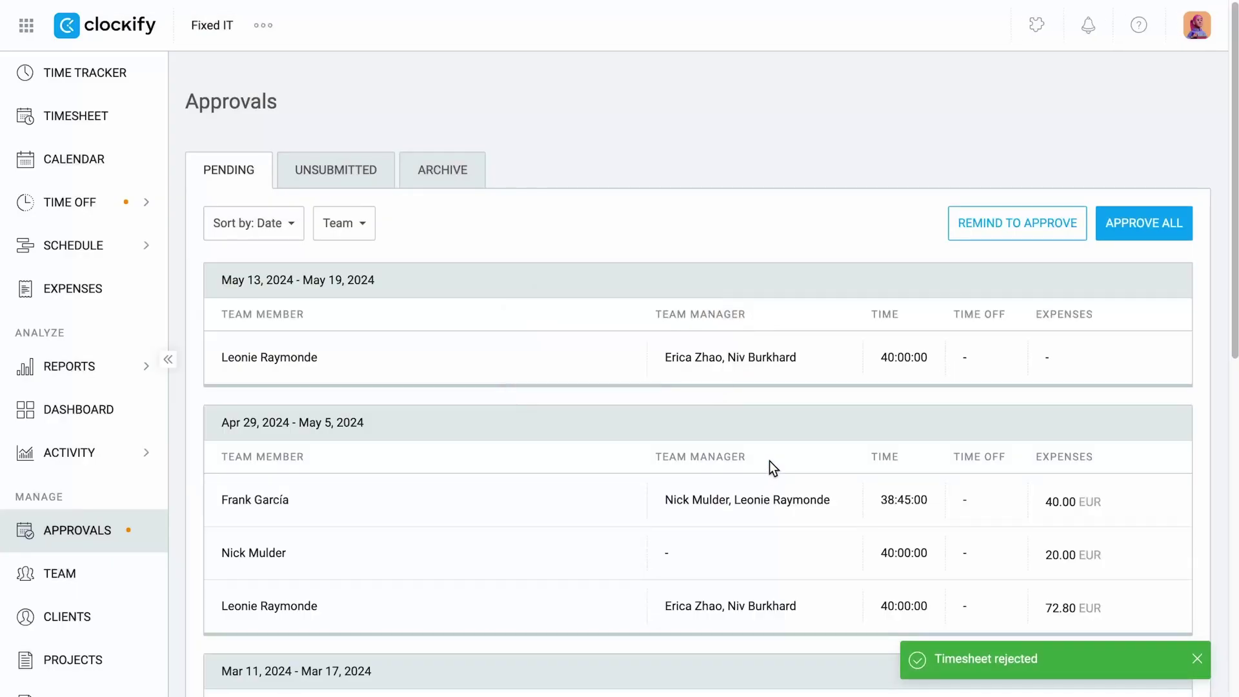
Send approval reminders to managers and submission reminders for unsubmitted timesheets.
{"action": "left_click", "coordinate": [1020, 238]}
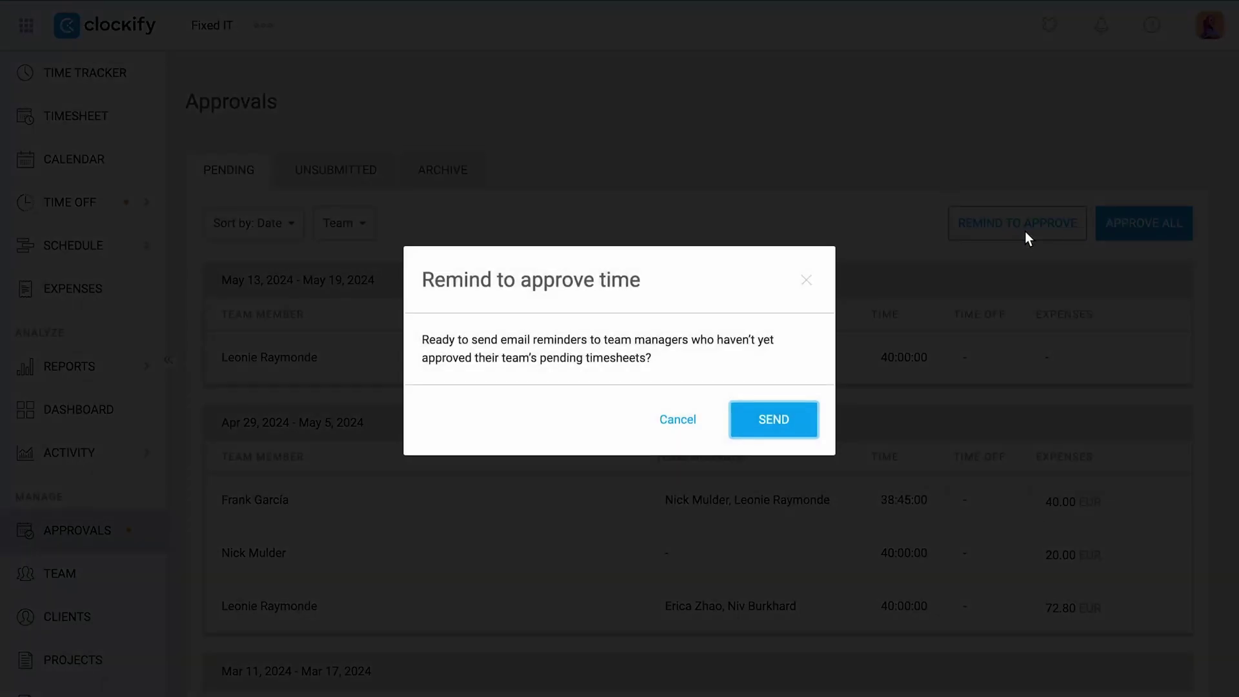
{"action": "left_click", "coordinate": [780, 407]}
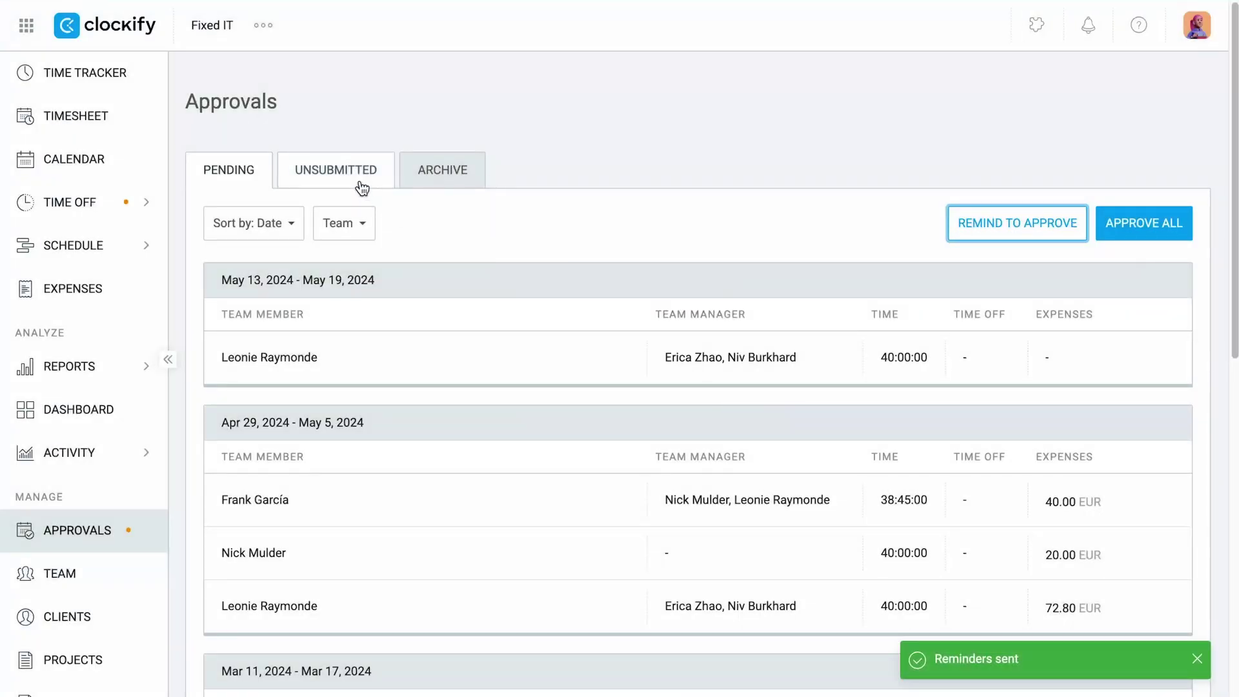
{"action": "left_click", "coordinate": [361, 187]}
{"action": "left_click", "coordinate": [1082, 235]}
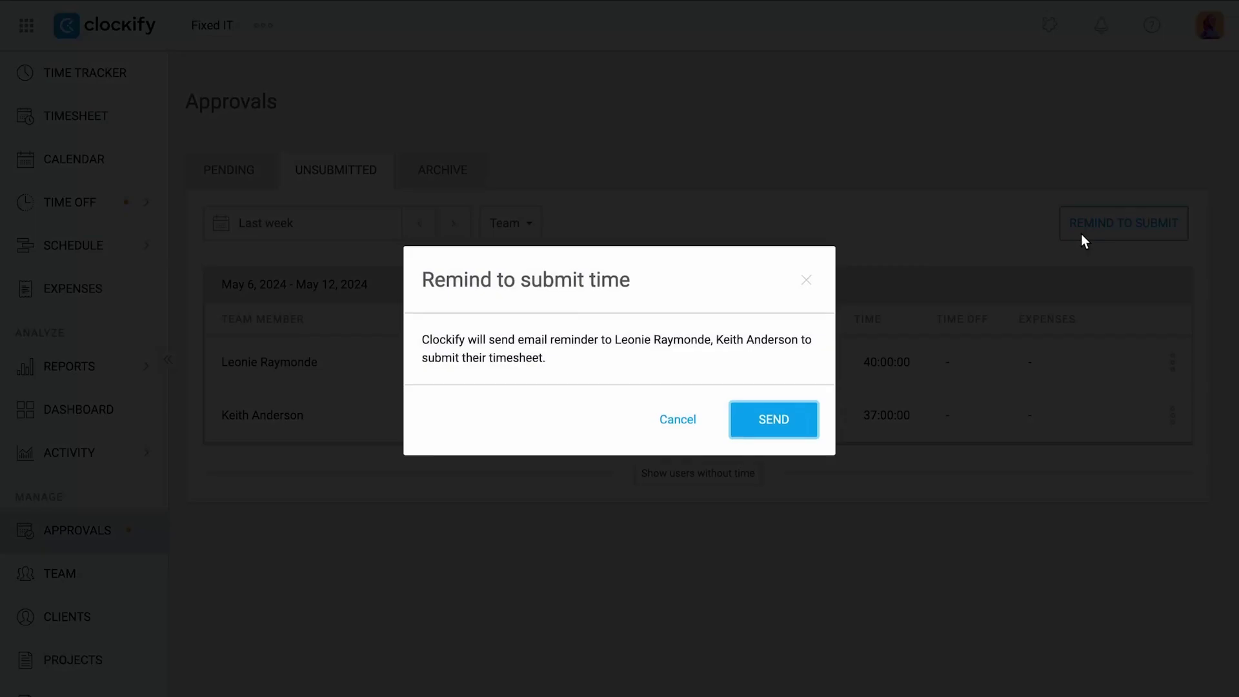
{"action": "left_click", "coordinate": [783, 419]}
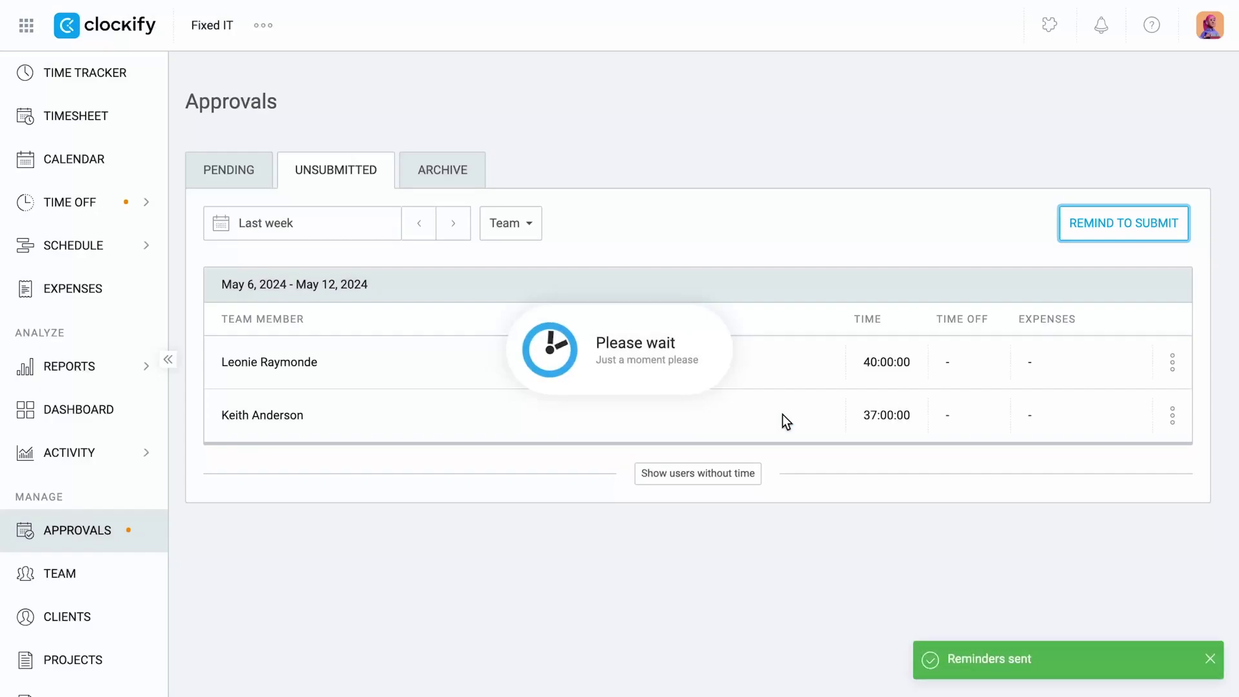
Show all archived timesheet decisions in the Archive tab.
{"action": "left_click", "coordinate": [453, 186]}
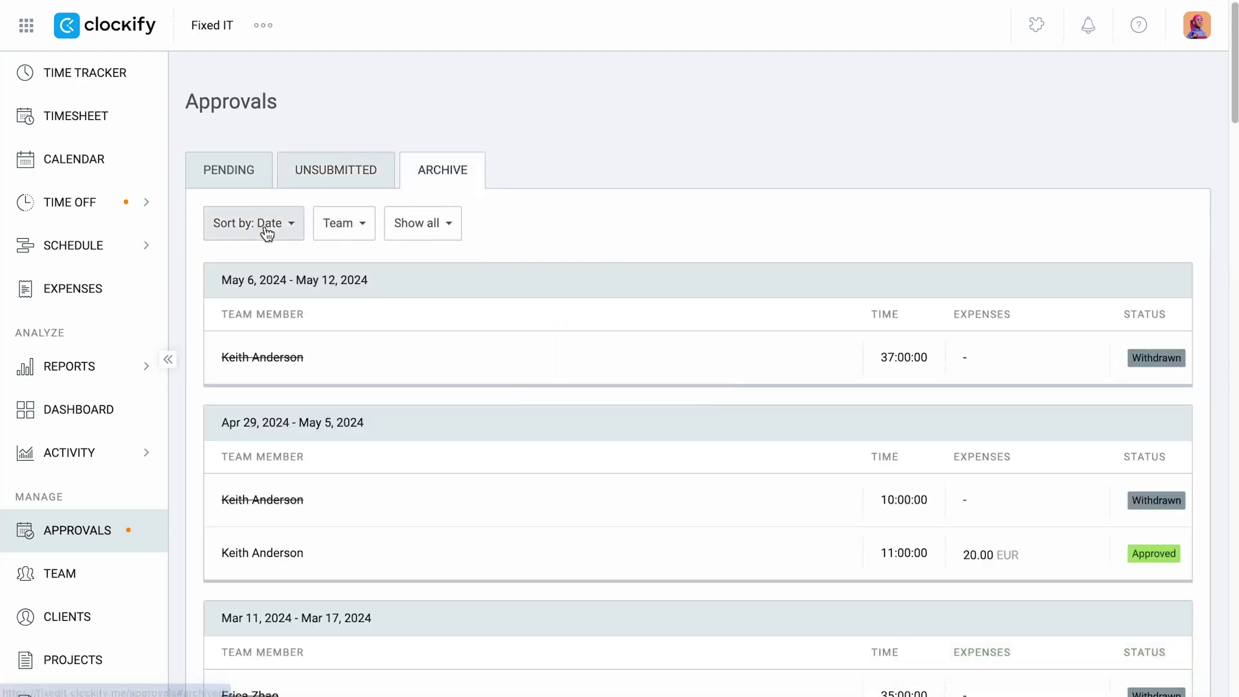
{"action": "left_click", "coordinate": [420, 235]}
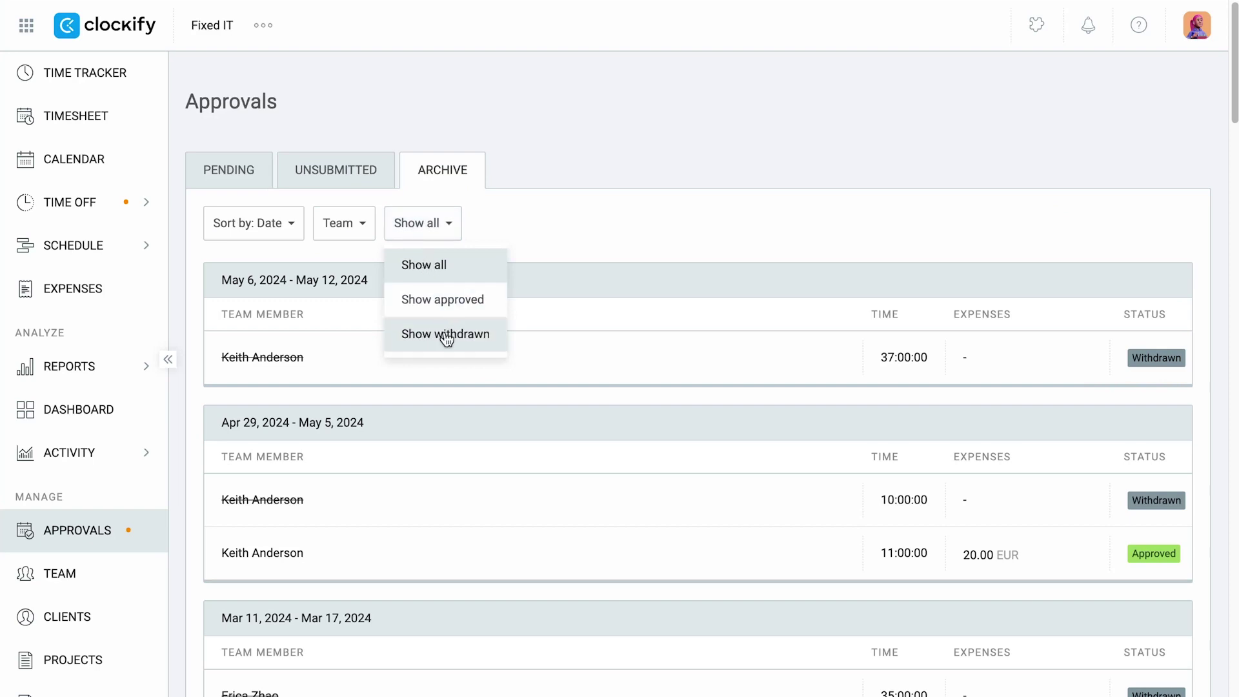
{"action": "left_click", "coordinate": [432, 231]}
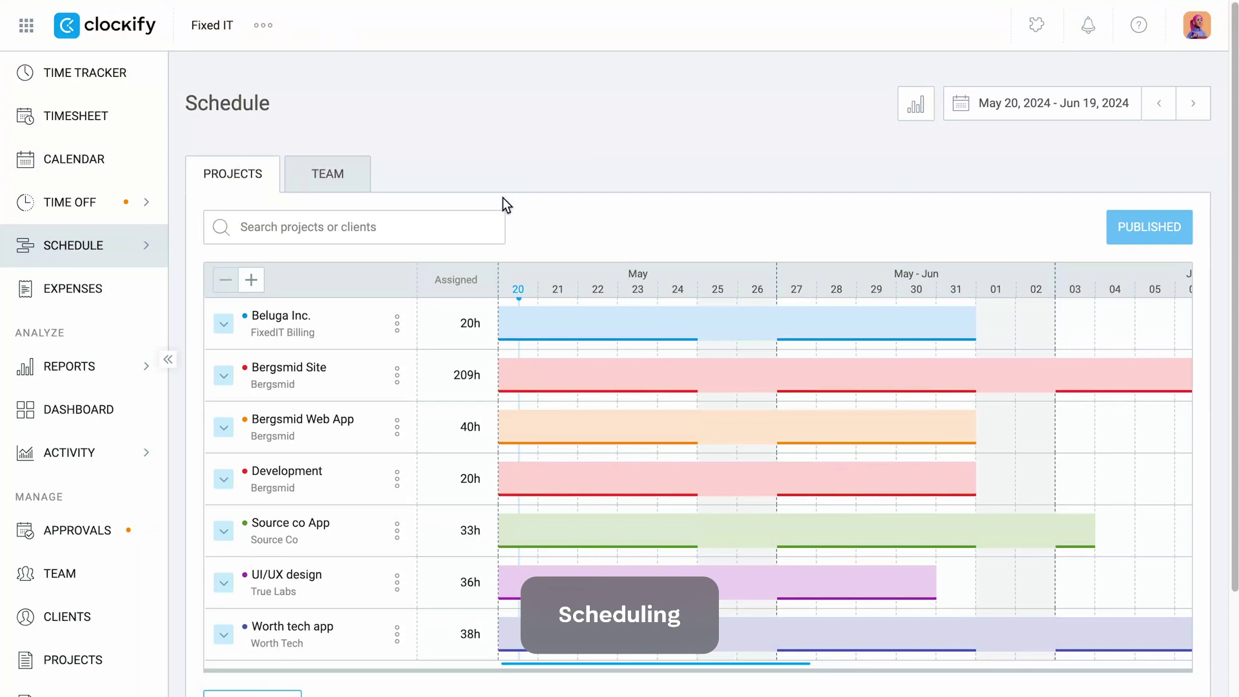
{"action": "left_click", "coordinate": [226, 328]}
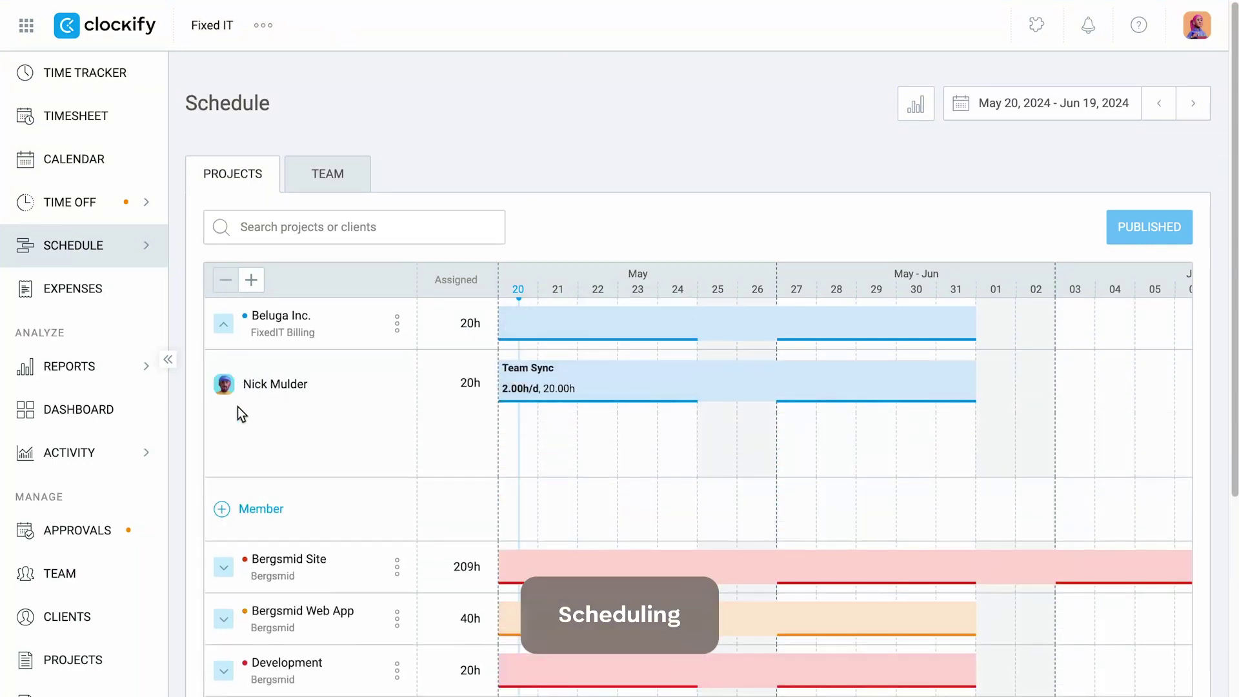
{"action": "left_click", "coordinate": [333, 184]}
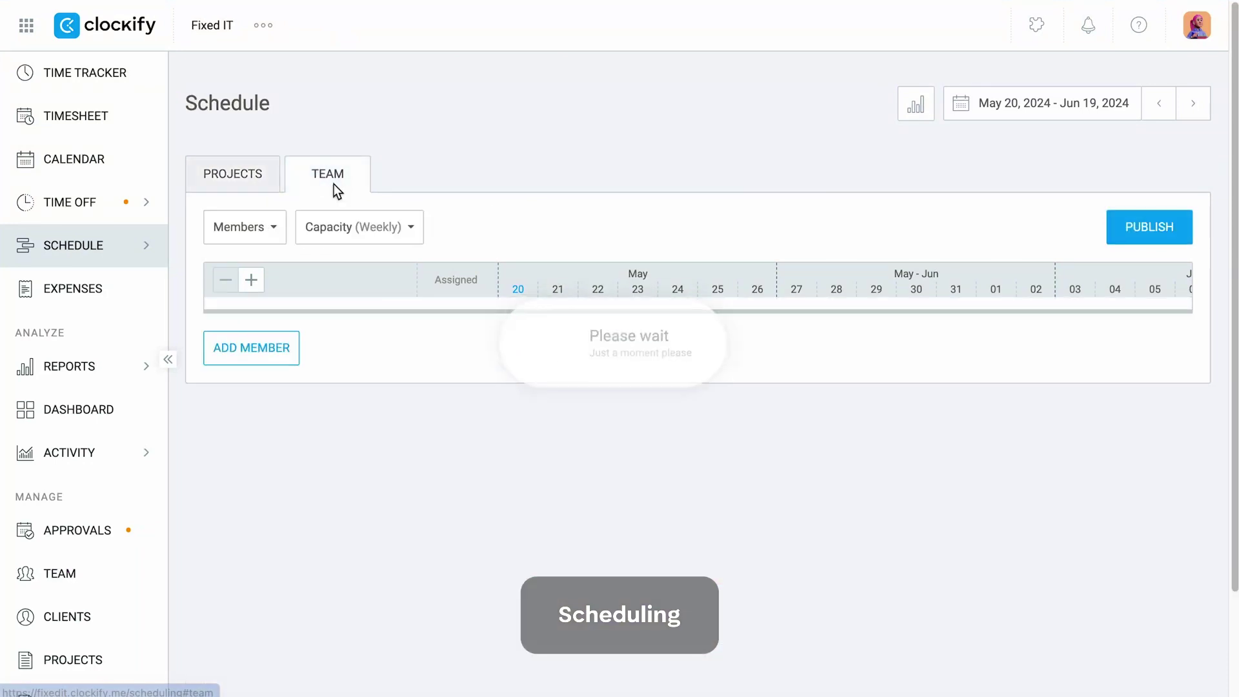
{"action": "left_click", "coordinate": [226, 323]}
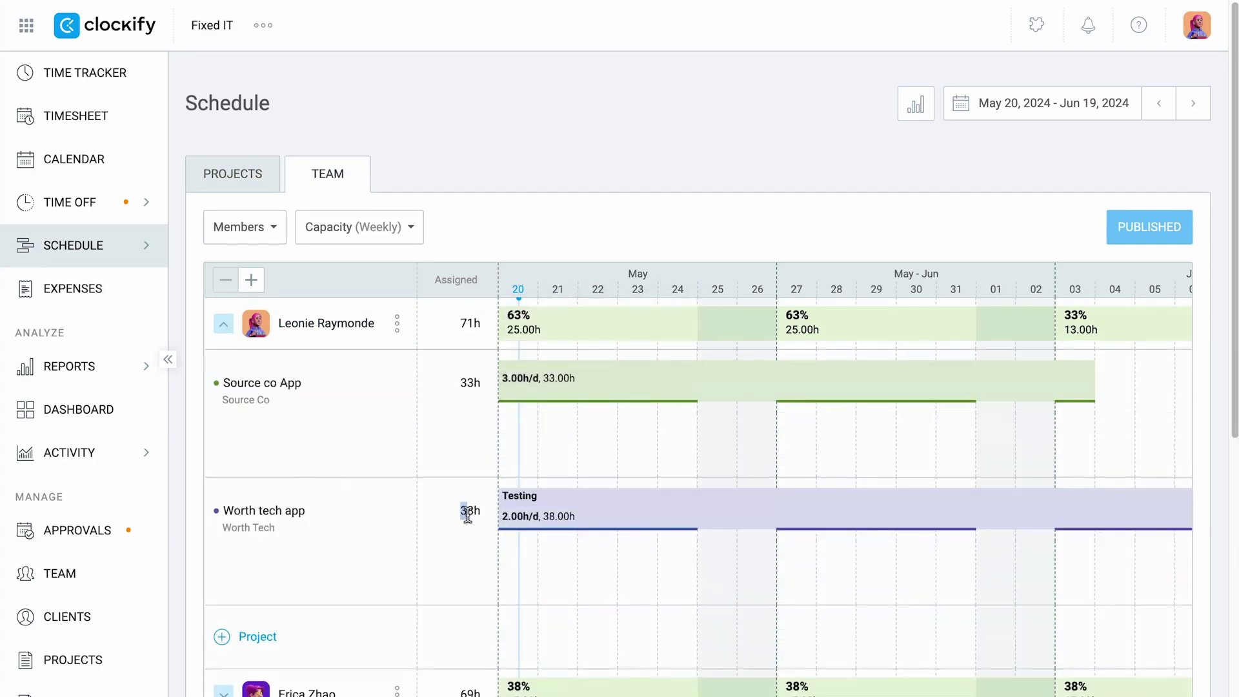
{"action": "left_click", "coordinate": [256, 185]}
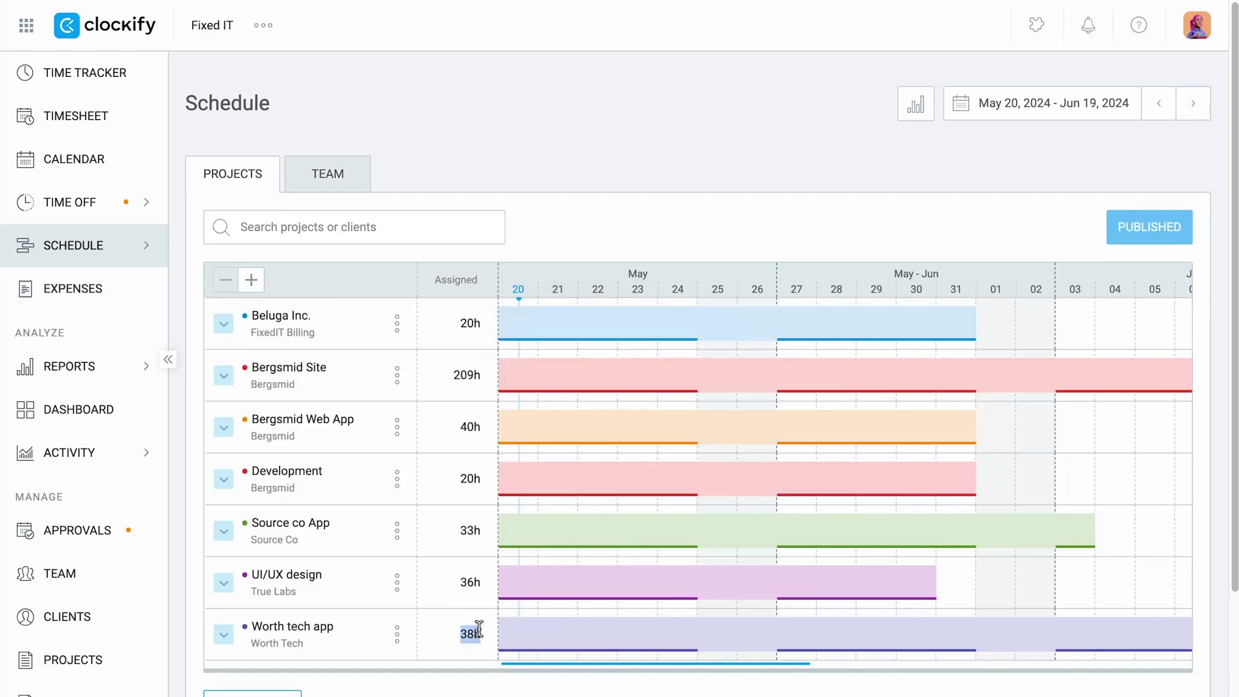
{"action": "left_click", "coordinate": [485, 629]}
Assign a second member to Bergsmid Web App from May 23 to Jun 19, with a note.
{"action": "left_click", "coordinate": [223, 427]}
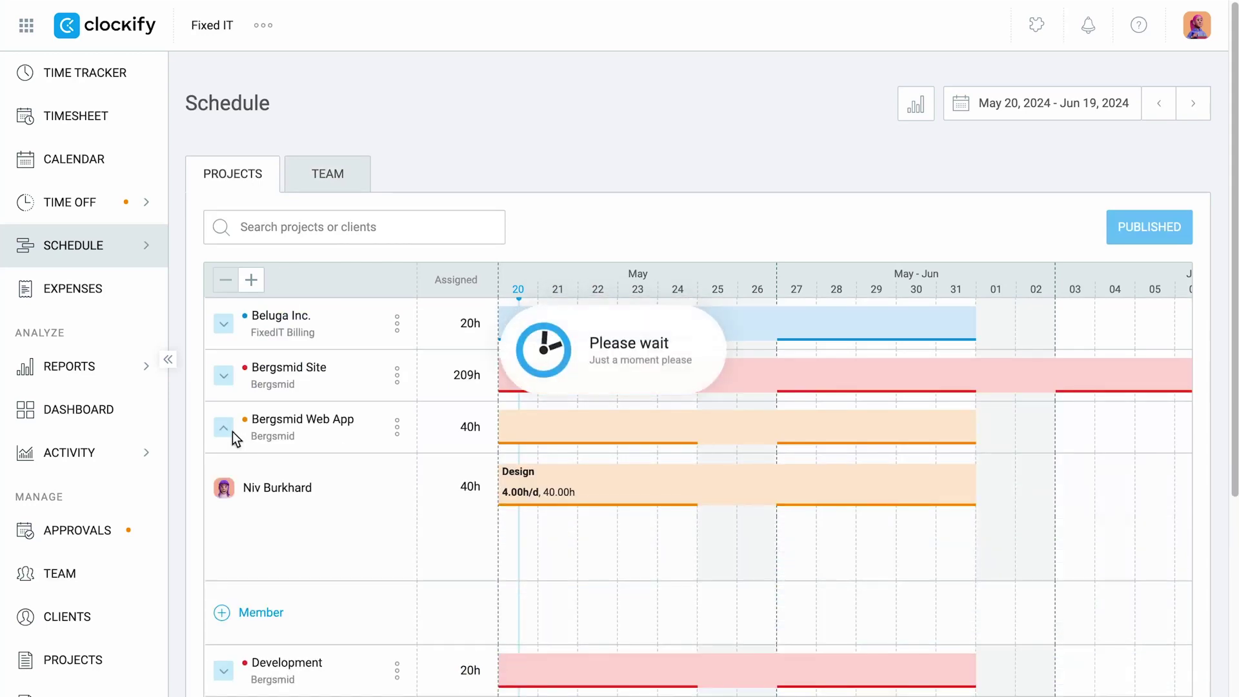
{"action": "left_click", "coordinate": [264, 600]}
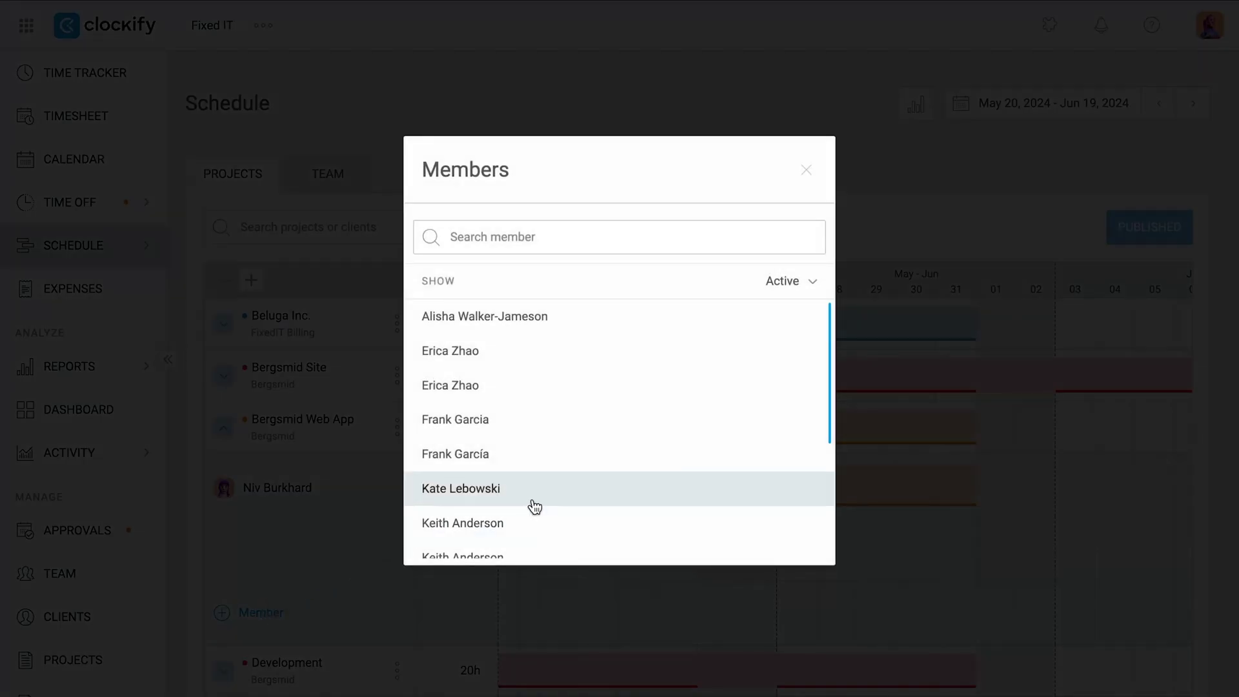
{"action": "left_click", "coordinate": [534, 506]}
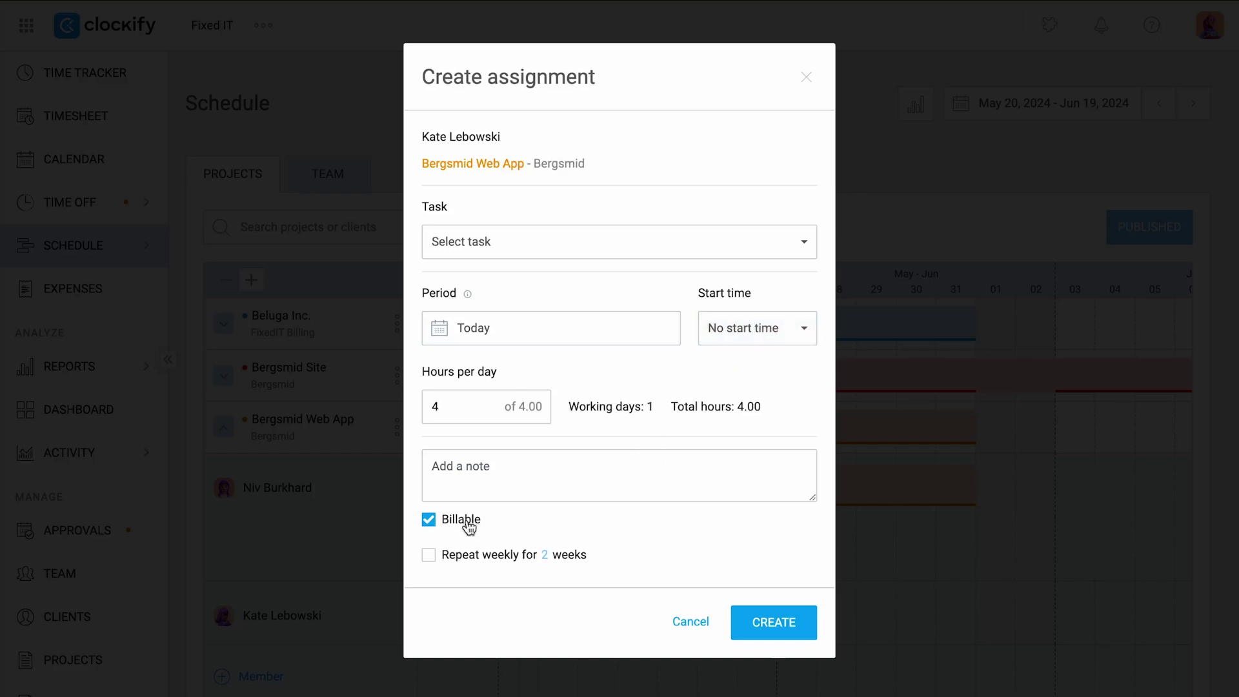
{"action": "left_click", "coordinate": [545, 478]}
{"action": "type", "text": "Talk to Niv!"}
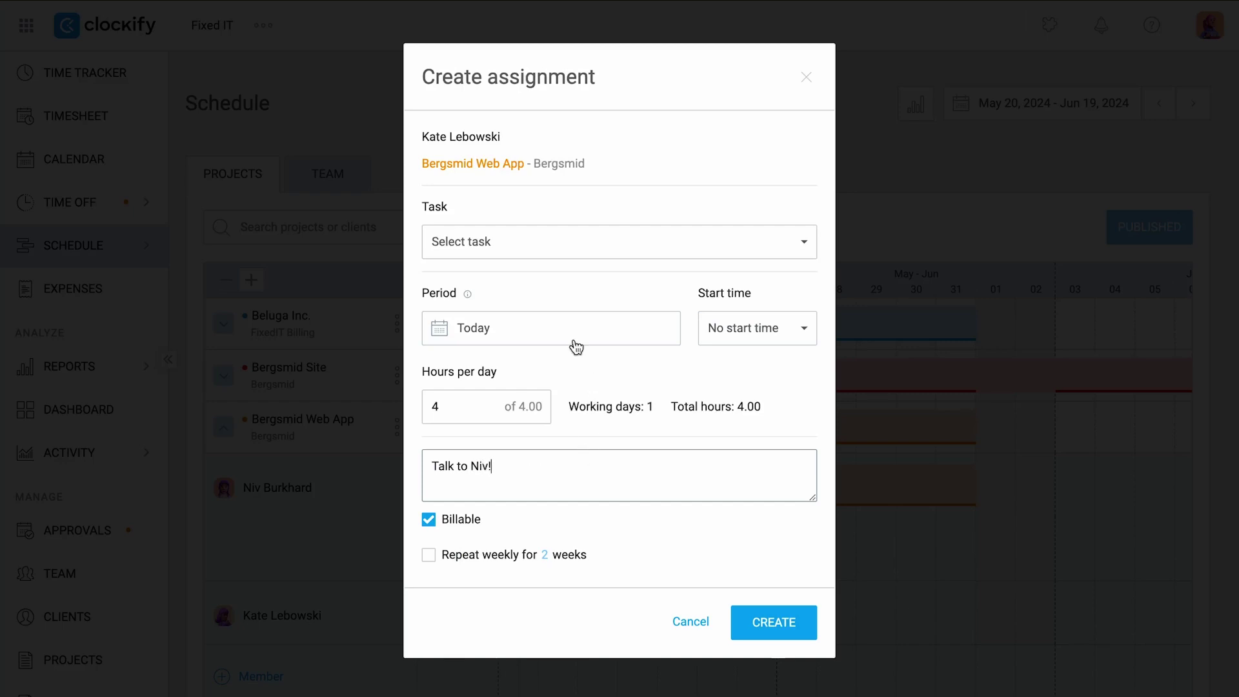
{"action": "left_click", "coordinate": [573, 341]}
{"action": "left_click", "coordinate": [281, 492]}
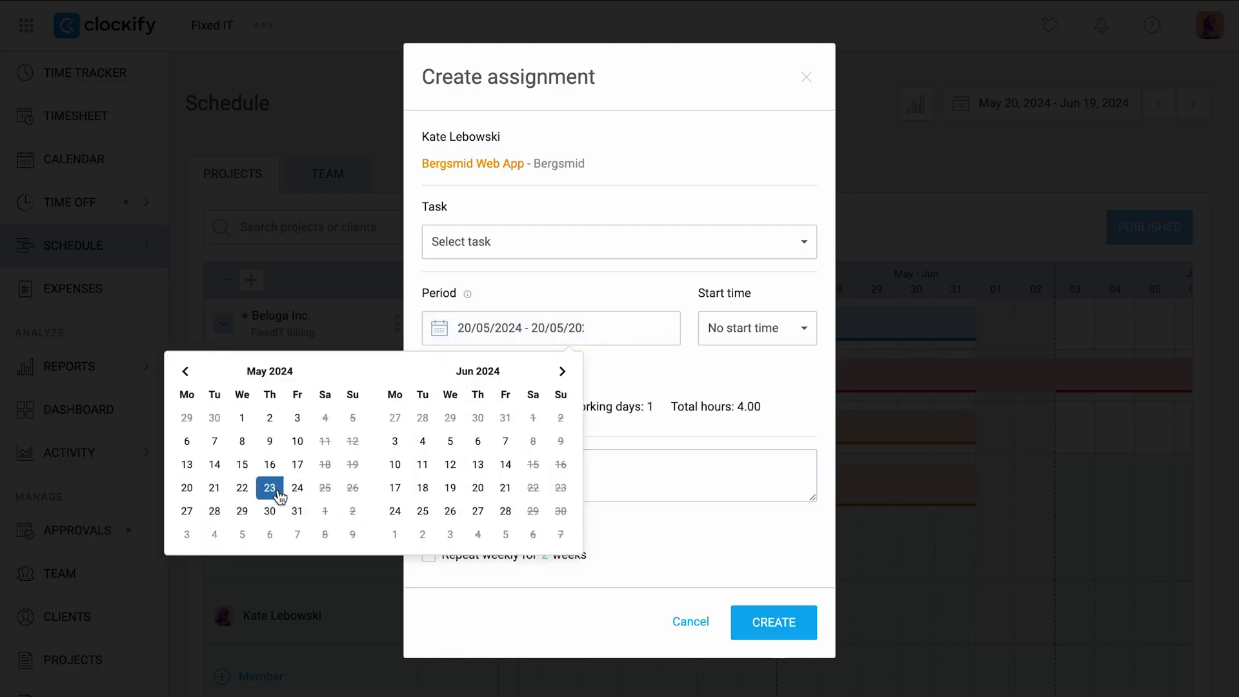
{"action": "left_click", "coordinate": [451, 492]}
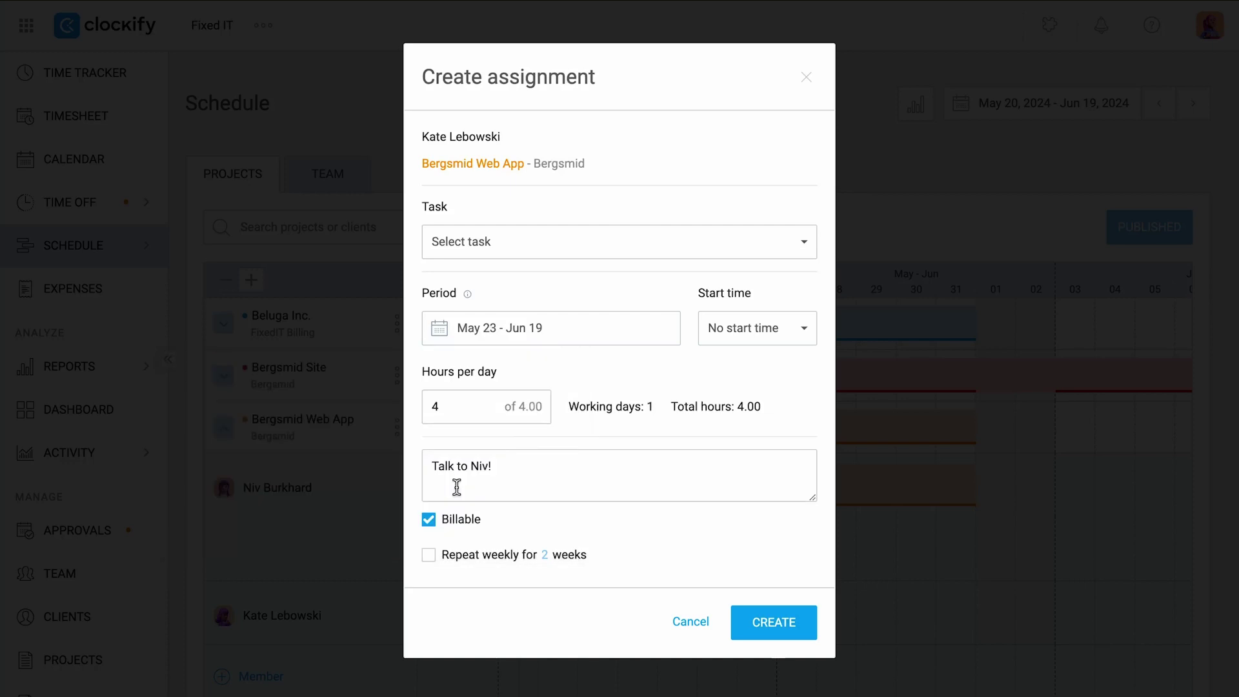
{"action": "left_click", "coordinate": [780, 622]}
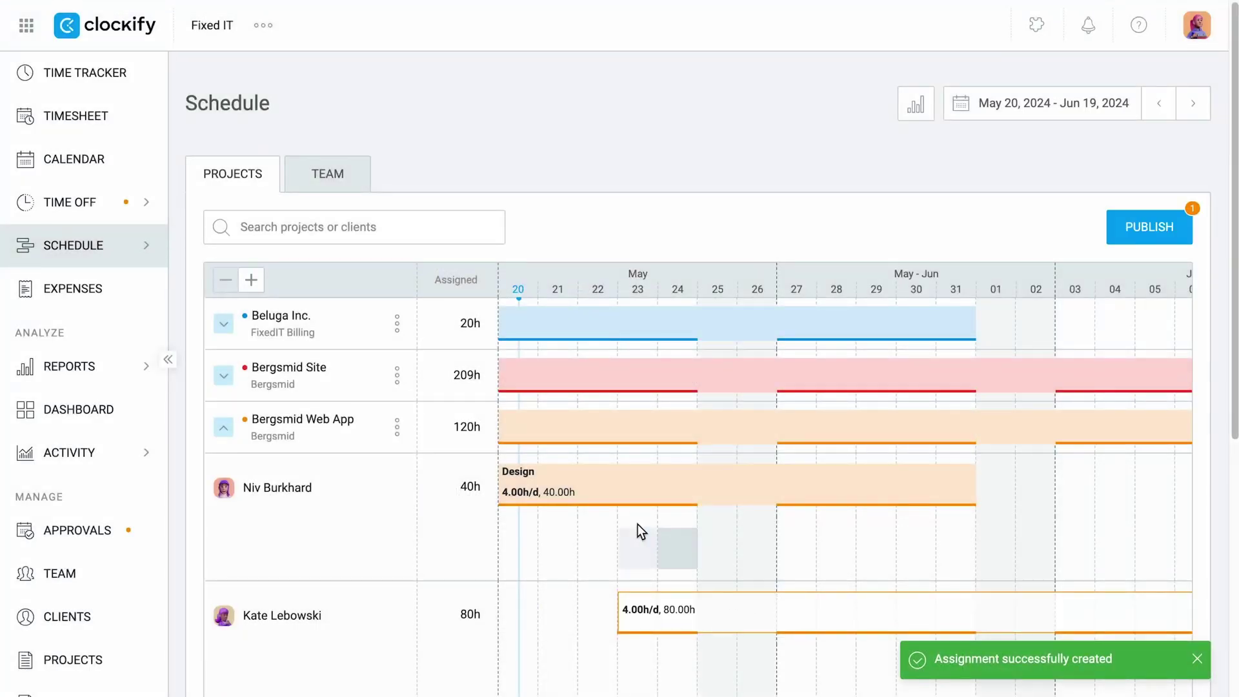
Add a 'Big Meeting!' milestone on May 21 to Bergsmid Web App, then publish the schedule.
{"action": "left_click", "coordinate": [555, 433]}
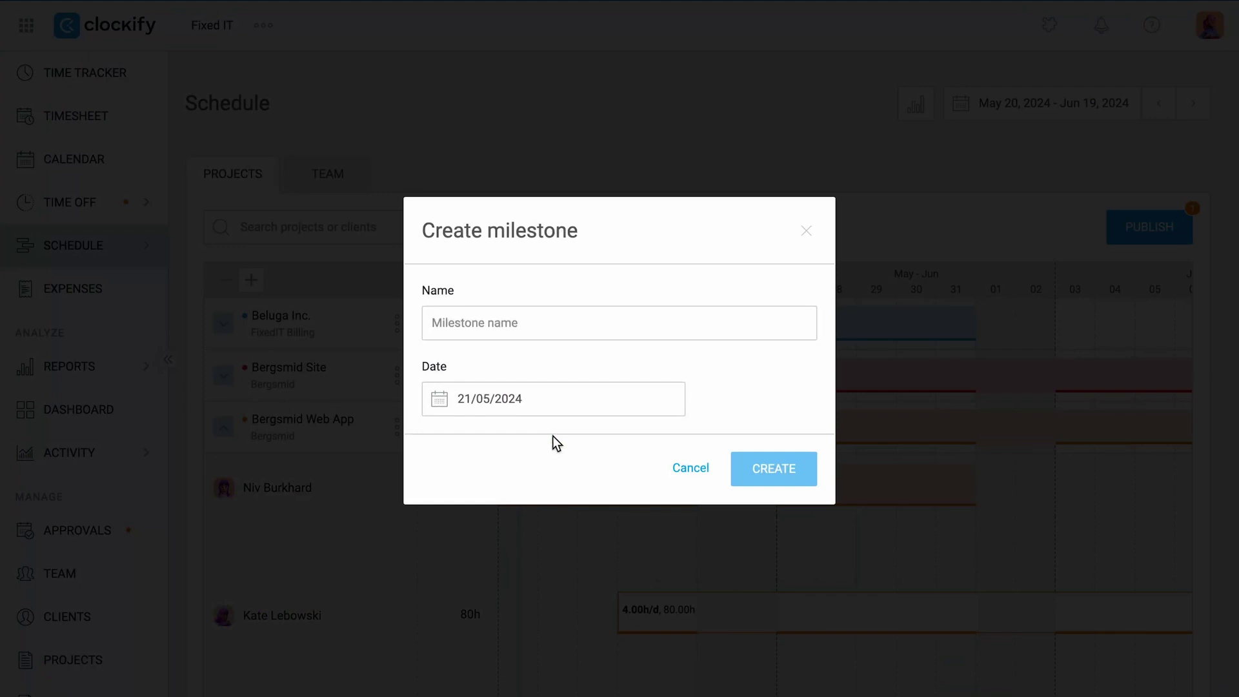
{"action": "left_click", "coordinate": [526, 321]}
{"action": "type", "text": "Big Meeting!"}
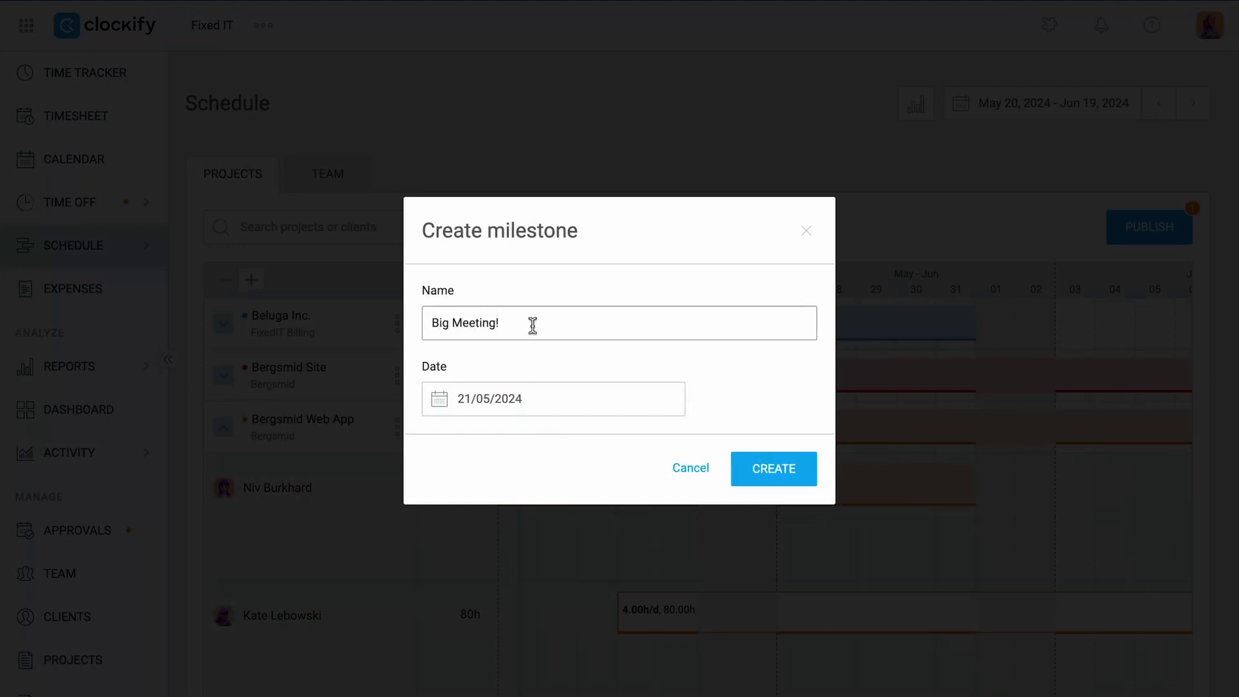
{"action": "left_click", "coordinate": [746, 461]}
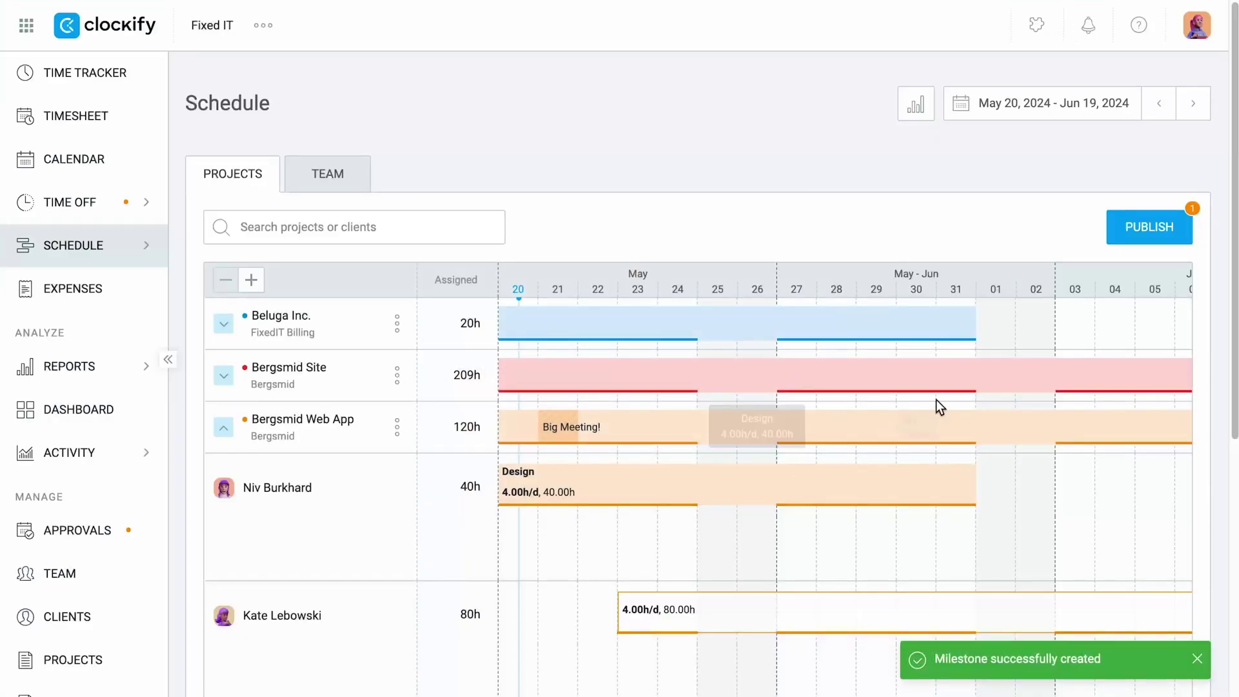
{"action": "left_click", "coordinate": [1140, 243]}
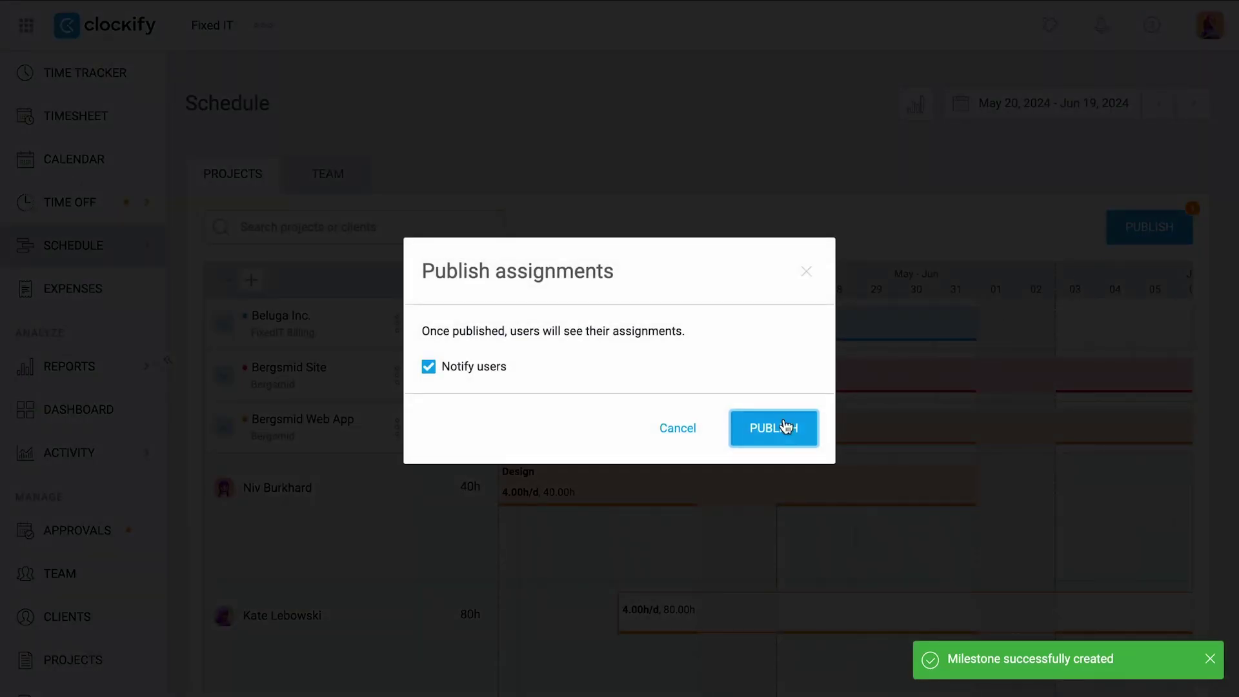
{"action": "left_click", "coordinate": [781, 424]}
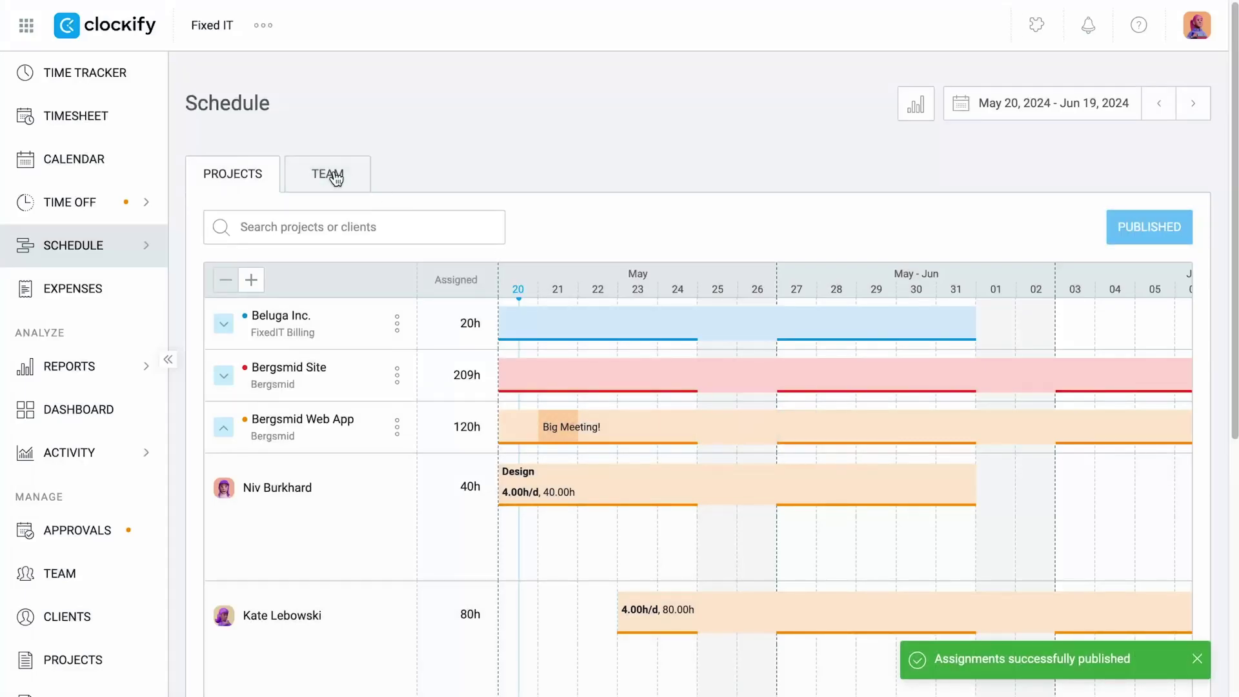
In the Team view, move one member's UI/UX design assignment two days later.
{"action": "left_click", "coordinate": [331, 174]}
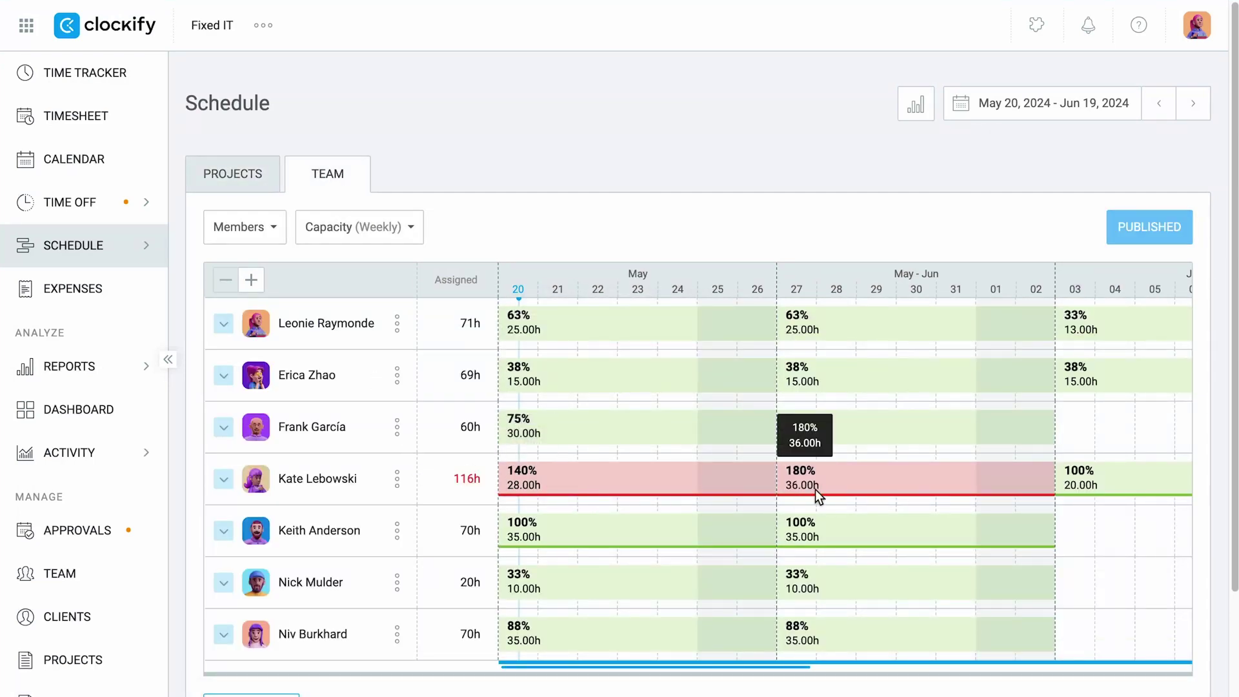
{"action": "left_click", "coordinate": [224, 481]}
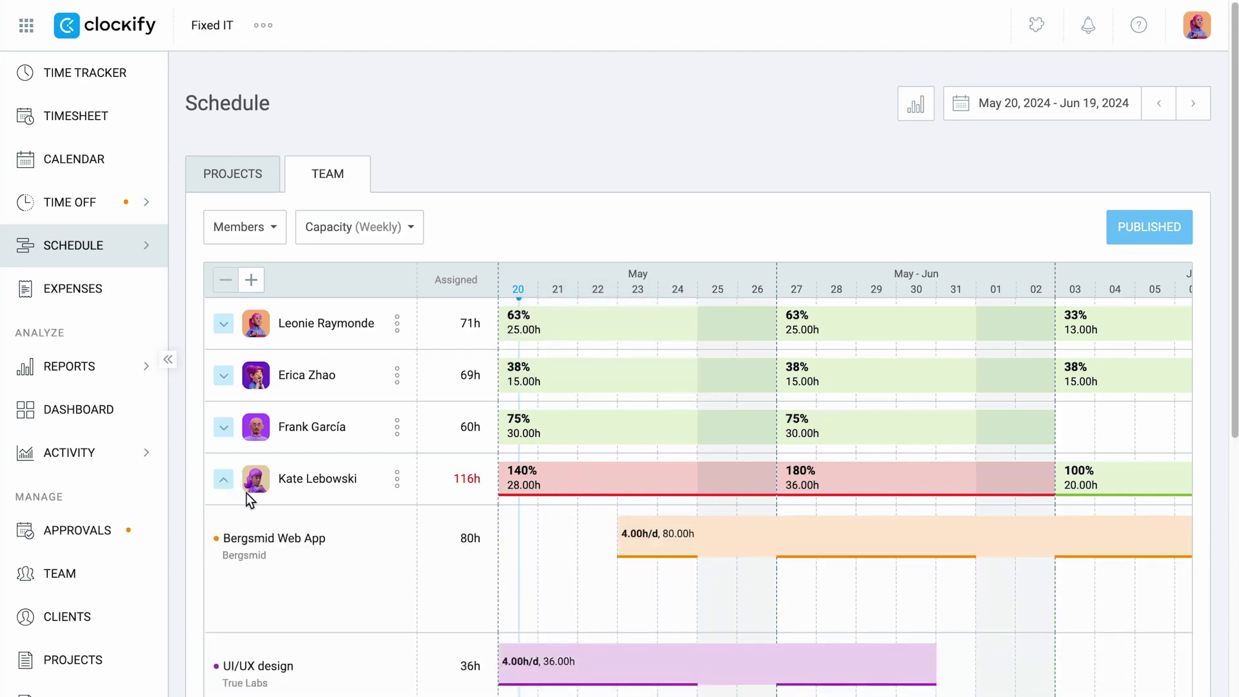
{"action": "scroll", "coordinate": [386, 548], "scroll_direction": "down", "scroll_amount": 1}
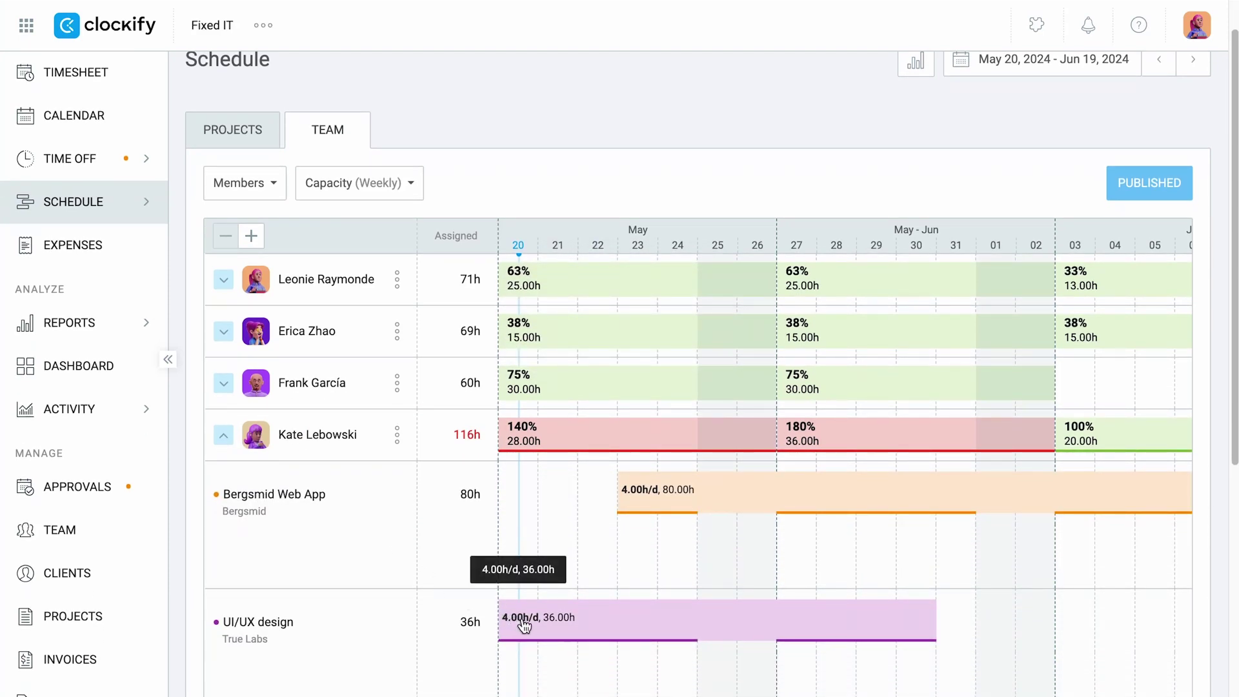
{"action": "left_click_drag", "start_coordinate": [524, 626], "coordinate": [604, 629]}
Open that member's 4.00-hour daily capacity and close it without saving.
{"action": "left_click", "coordinate": [411, 437]}
{"action": "left_click", "coordinate": [452, 437]}
{"action": "double_click", "coordinate": [471, 349]}
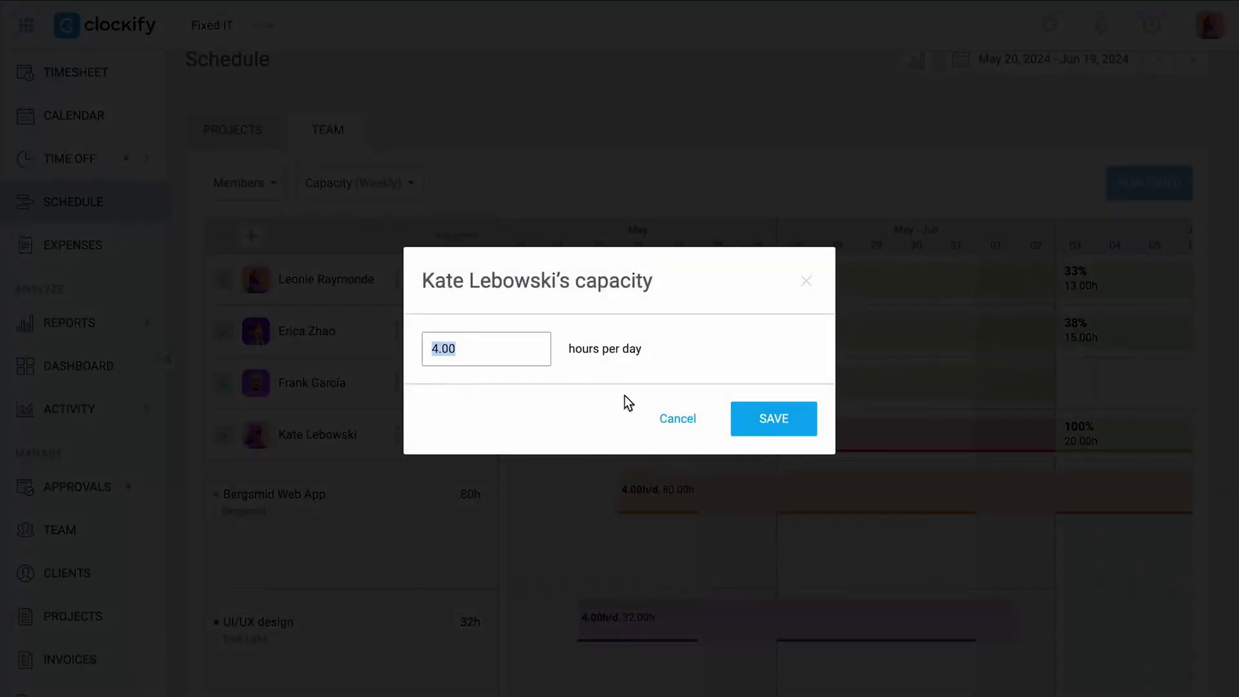
{"action": "left_click", "coordinate": [666, 417]}
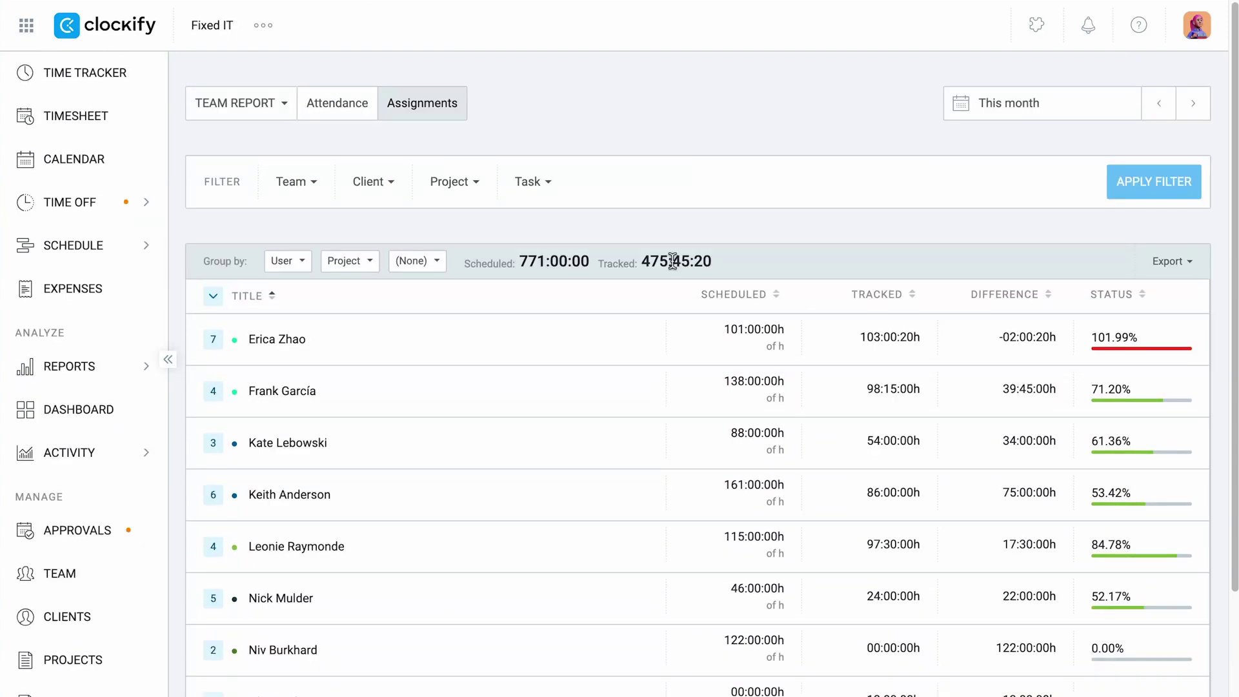
Filter the Attendance report to rows with overtime larger than zero.
{"action": "left_click", "coordinate": [332, 107]}
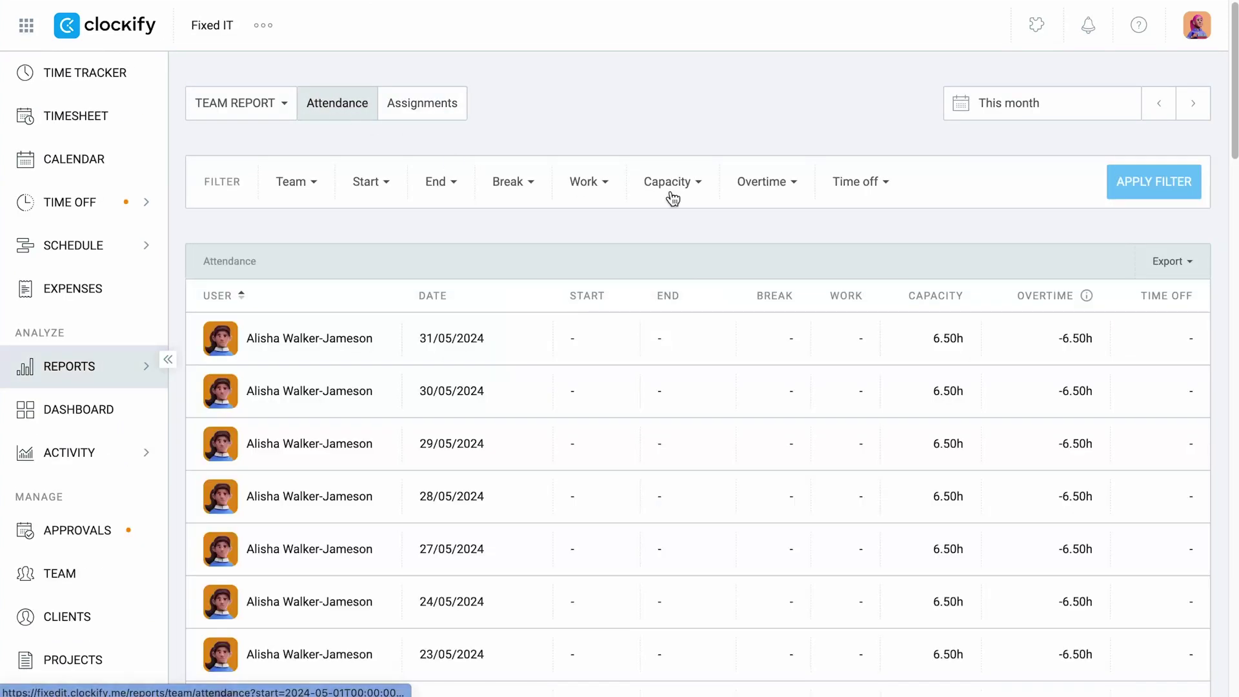
{"action": "left_click", "coordinate": [750, 187]}
{"action": "left_click", "coordinate": [745, 257]}
{"action": "left_click", "coordinate": [897, 200]}
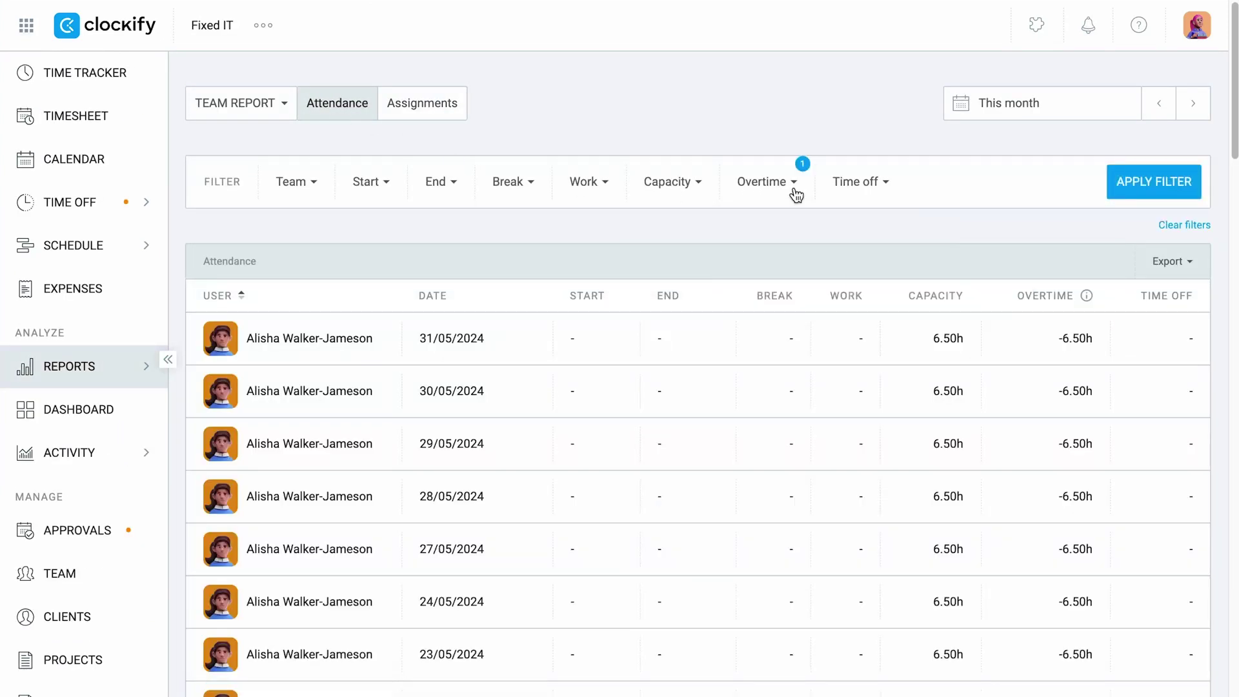
{"action": "left_click", "coordinate": [1121, 197]}
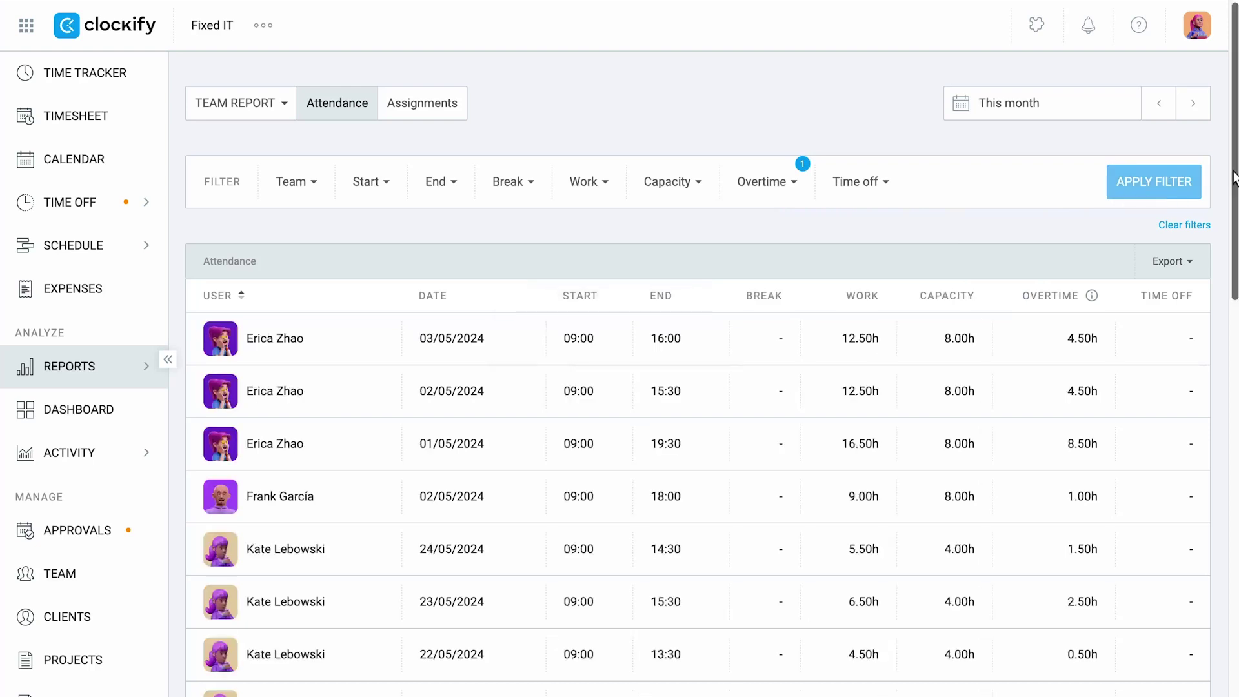
{"action": "left_click_drag", "start_coordinate": [1232, 180], "coordinate": [1232, 406]}
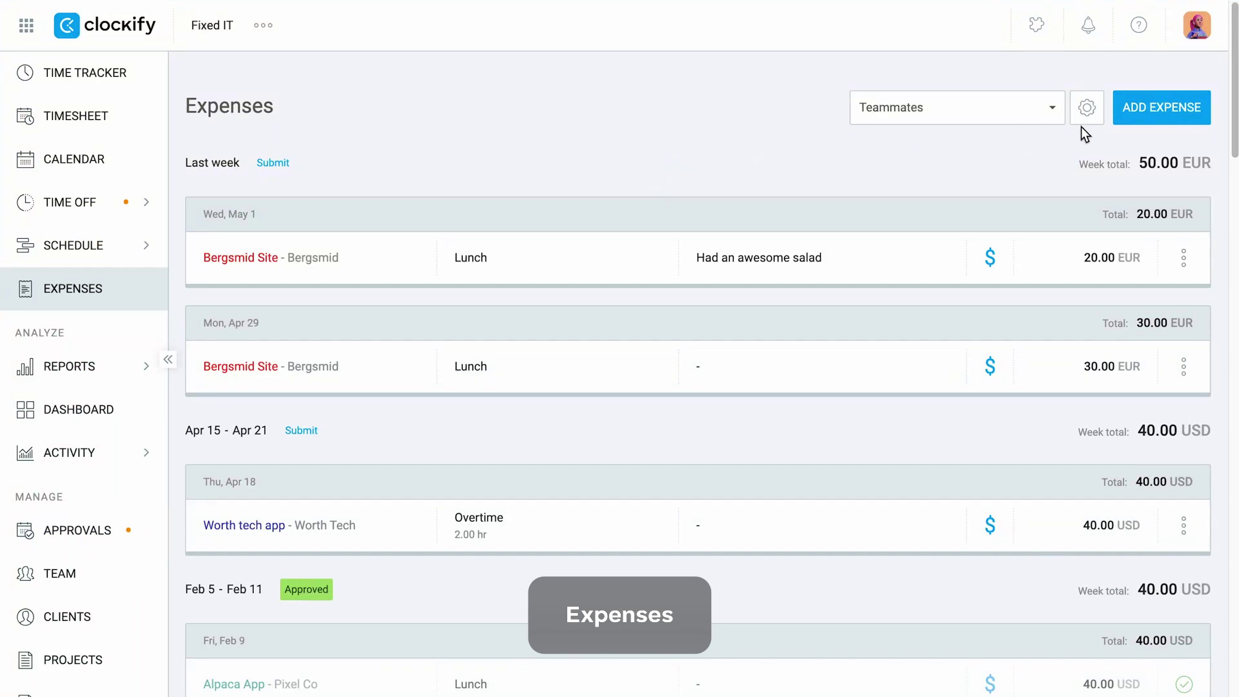
Browse the expense categories and their unit prices, then return to the Expenses list.
{"action": "left_click", "coordinate": [1098, 125]}
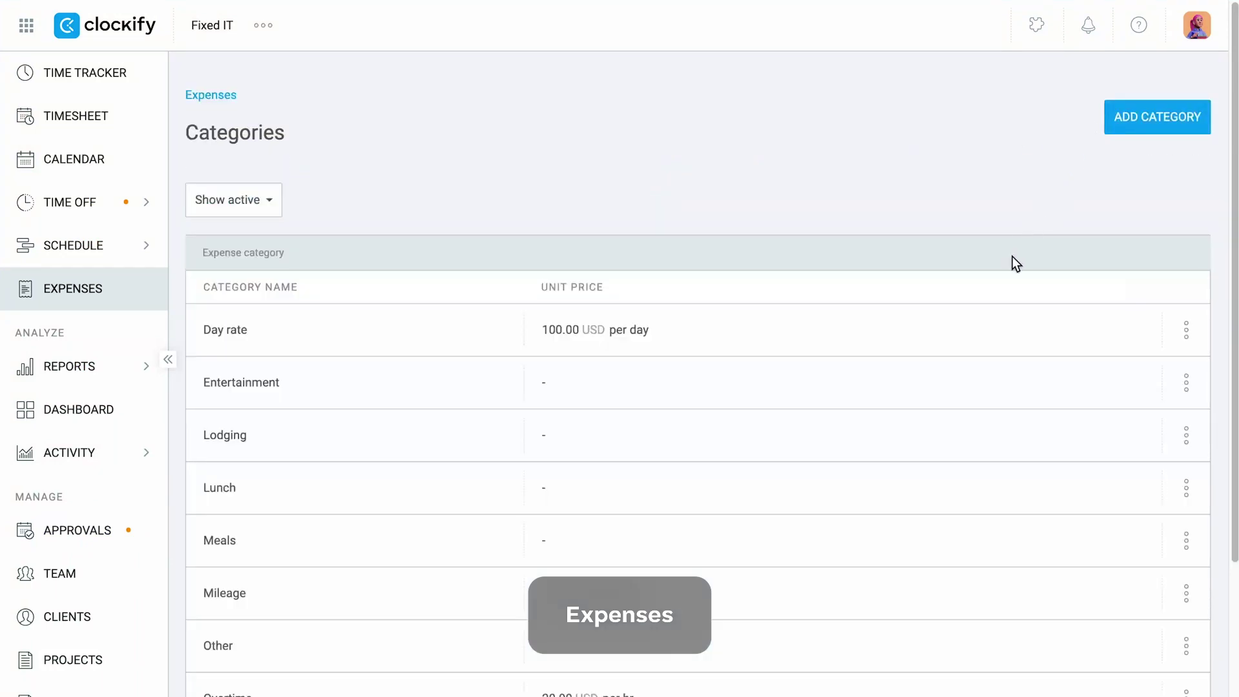
{"action": "scroll", "coordinate": [942, 354], "scroll_direction": "down", "scroll_amount": 3}
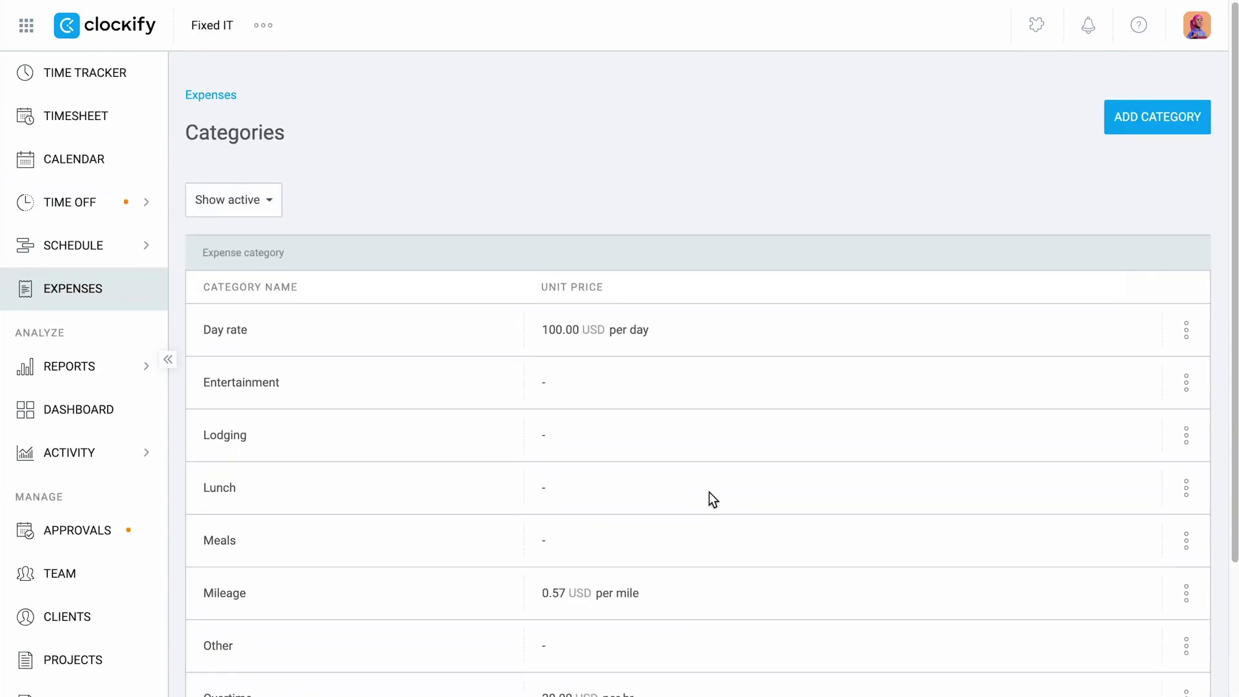
{"action": "left_click", "coordinate": [211, 96]}
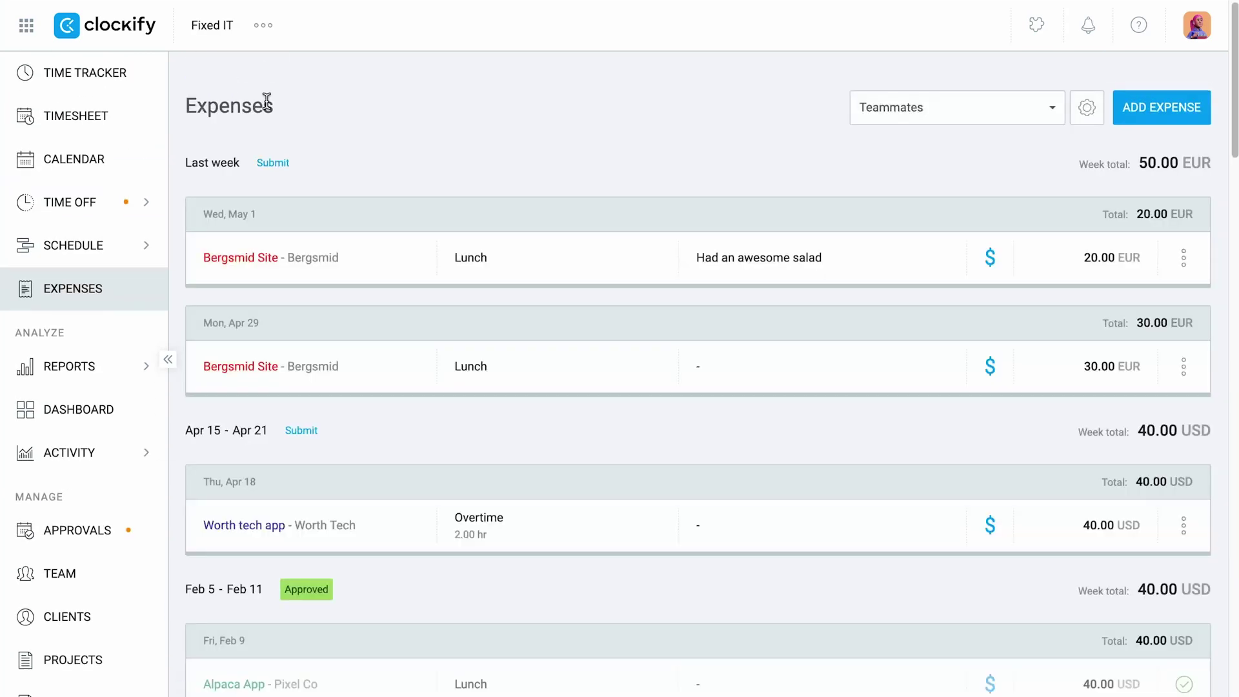
Fill in a 40-mile Mileage expense for the Development project.
{"action": "left_click", "coordinate": [1143, 104]}
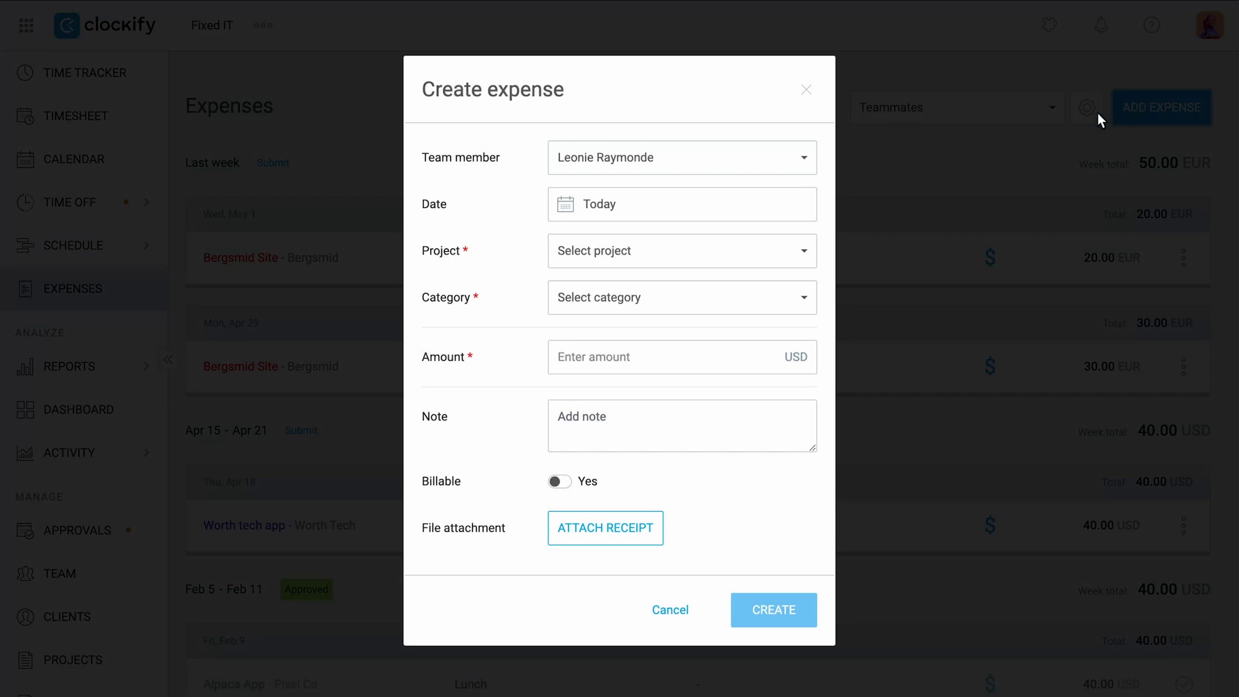
{"action": "left_click", "coordinate": [777, 294]}
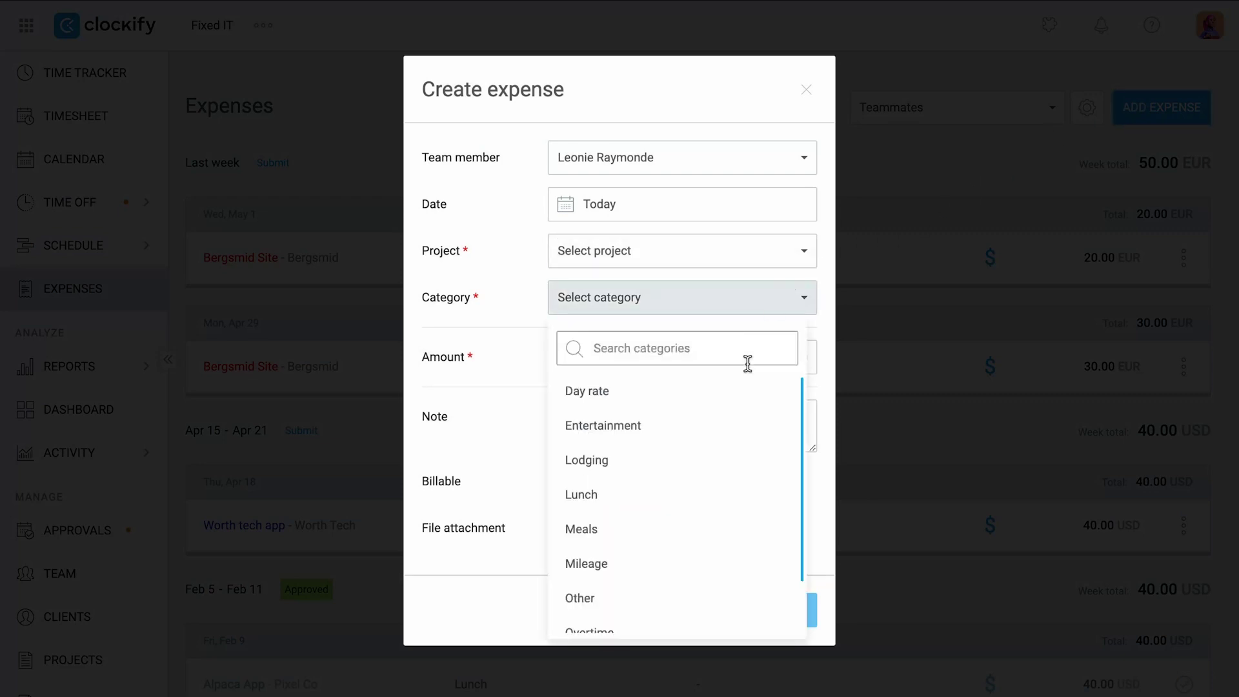
{"action": "left_click", "coordinate": [660, 562]}
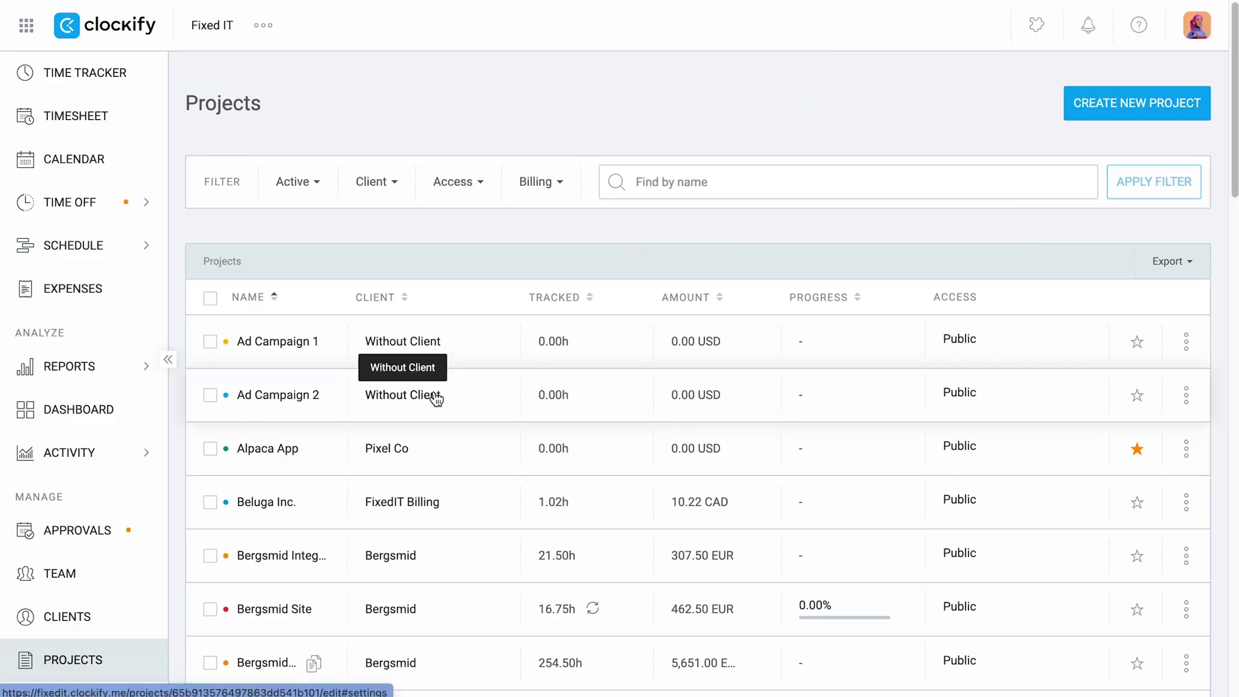
{"action": "scroll", "coordinate": [434, 395], "scroll_direction": "down", "scroll_amount": 3}
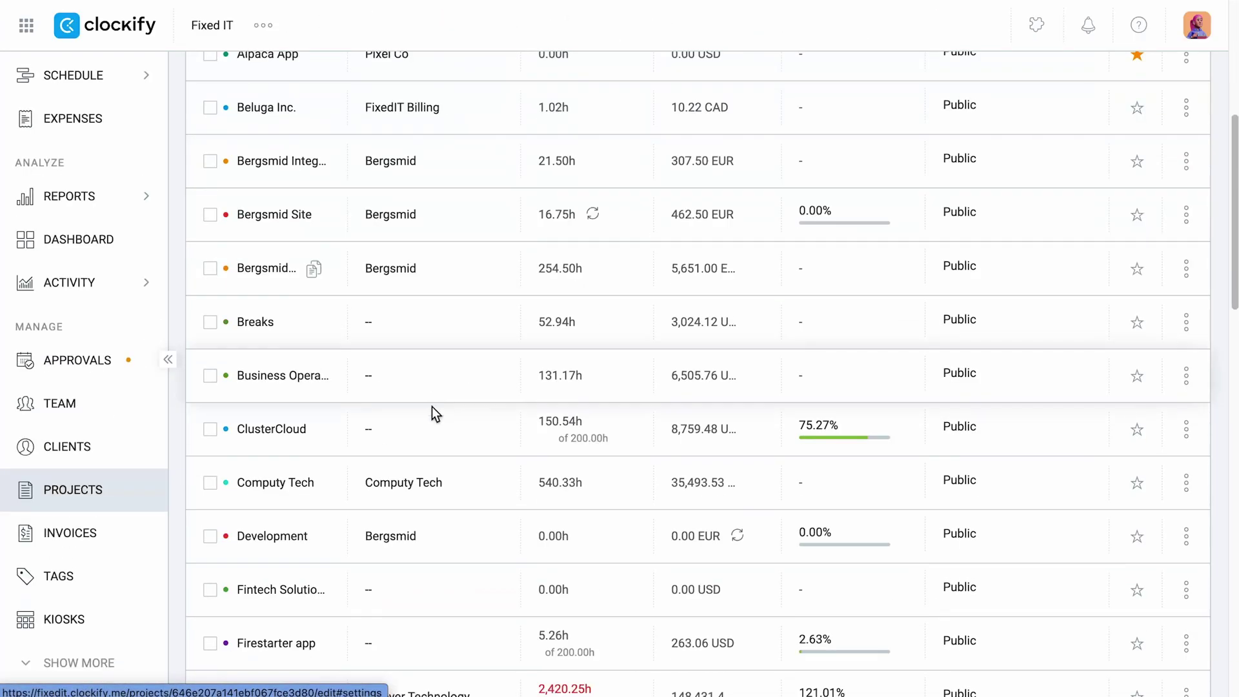
{"action": "left_click", "coordinate": [410, 531]}
{"action": "scroll", "coordinate": [675, 470], "scroll_direction": "down", "scroll_amount": 9}
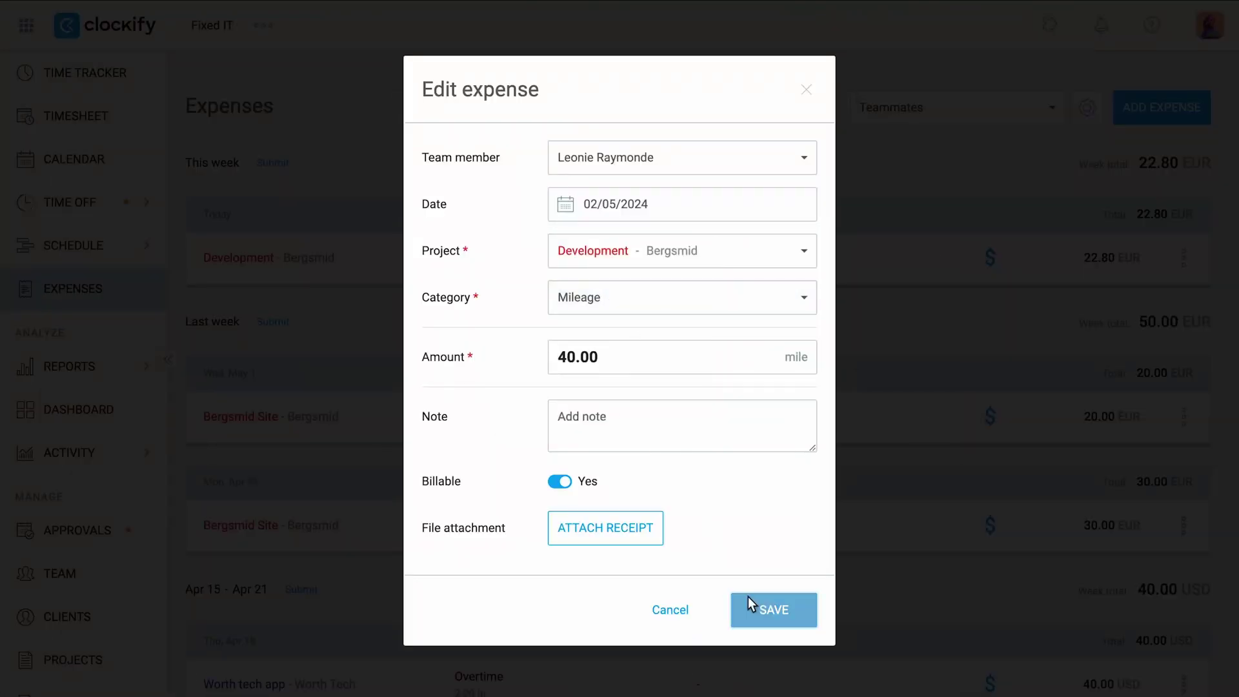
Save the 22.80 EUR mileage claim and submit last week's time and expenses for approval.
{"action": "left_click", "coordinate": [748, 603]}
{"action": "left_click", "coordinate": [275, 163]}
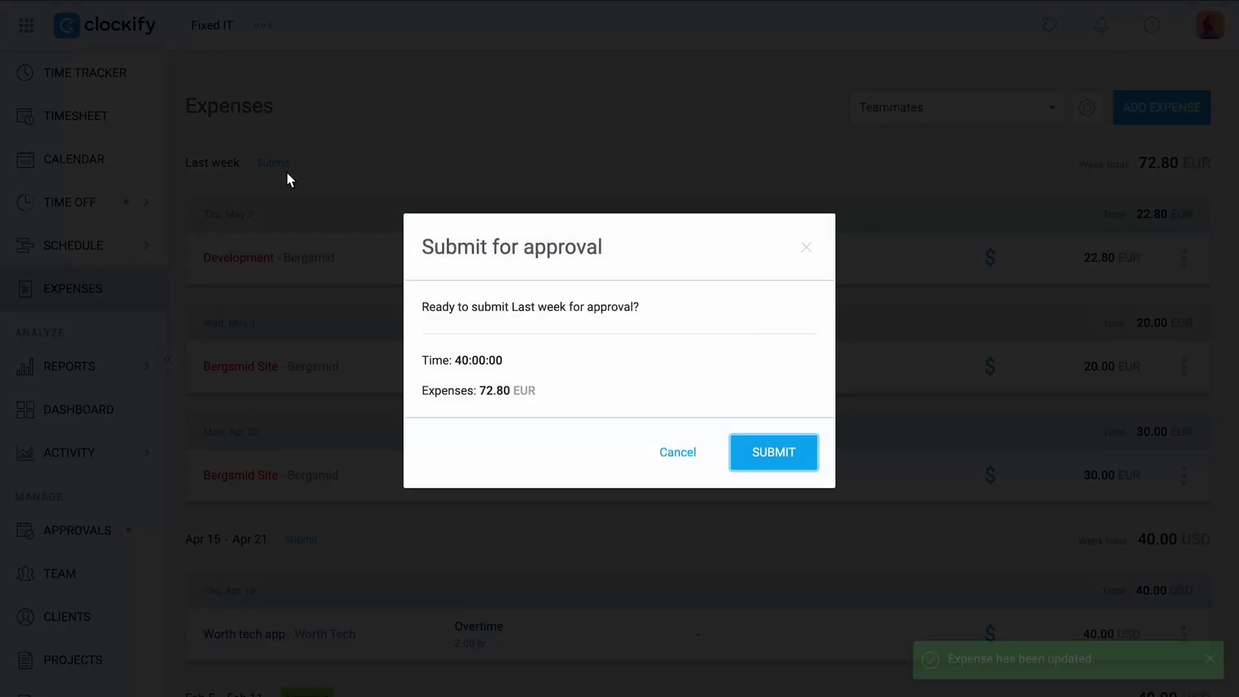
{"action": "left_click", "coordinate": [734, 446]}
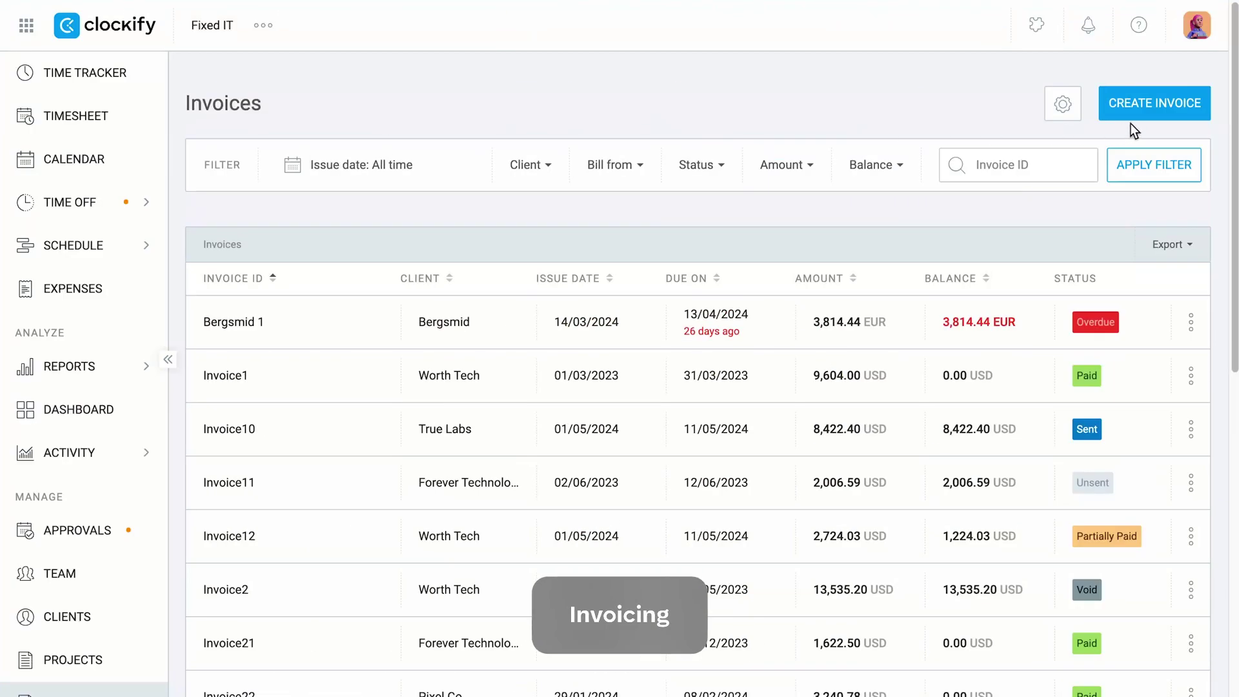
Create invoice Bergsmid 9 billed to client Bergsmid.
{"action": "left_click", "coordinate": [1133, 121]}
{"action": "left_click", "coordinate": [803, 256]}
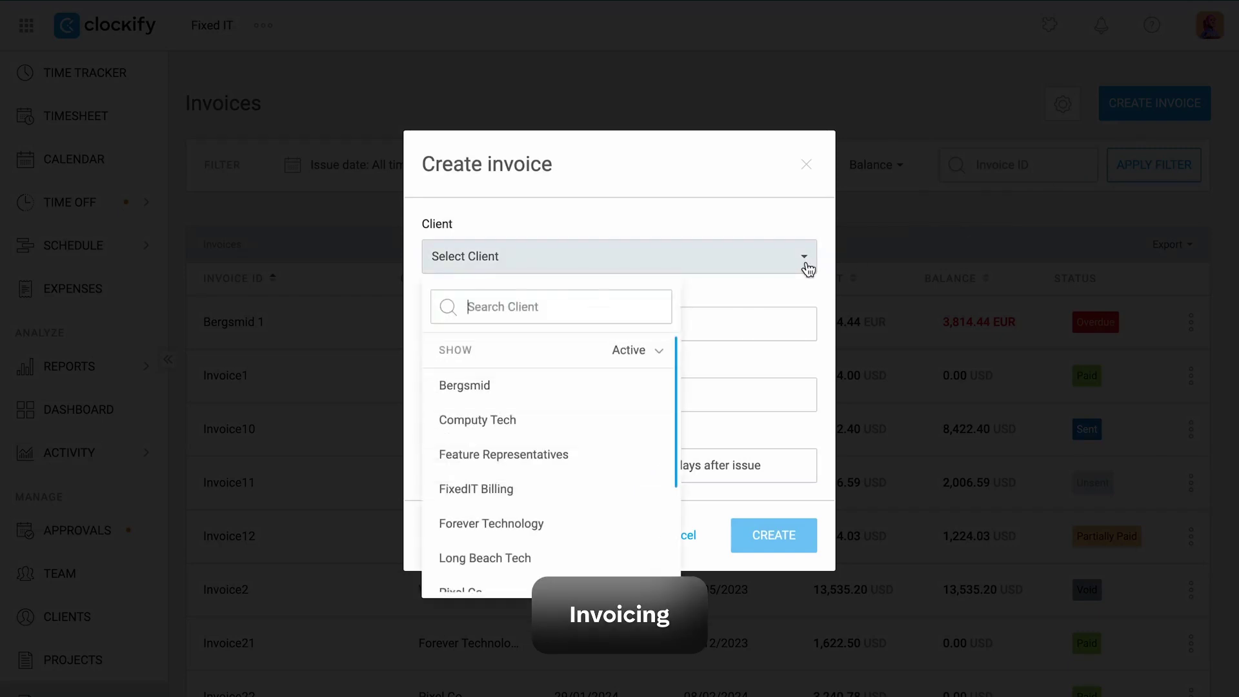
{"action": "left_click", "coordinate": [519, 384]}
{"action": "double_click", "coordinate": [472, 315]}
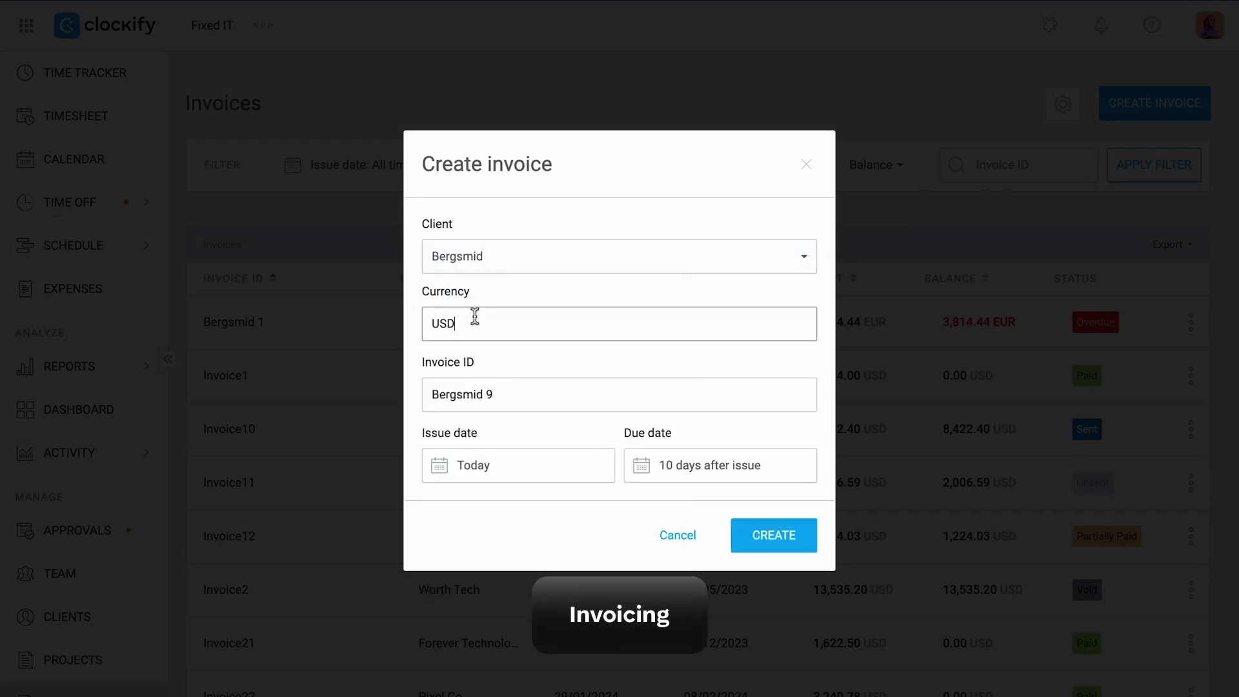
{"action": "left_click", "coordinate": [779, 534]}
Choose the Bergsmid Integration, Bergsmid Site and Development projects for importing time and expenses.
{"action": "scroll", "coordinate": [532, 512], "scroll_direction": "down", "scroll_amount": 8}
{"action": "left_click", "coordinate": [370, 247]}
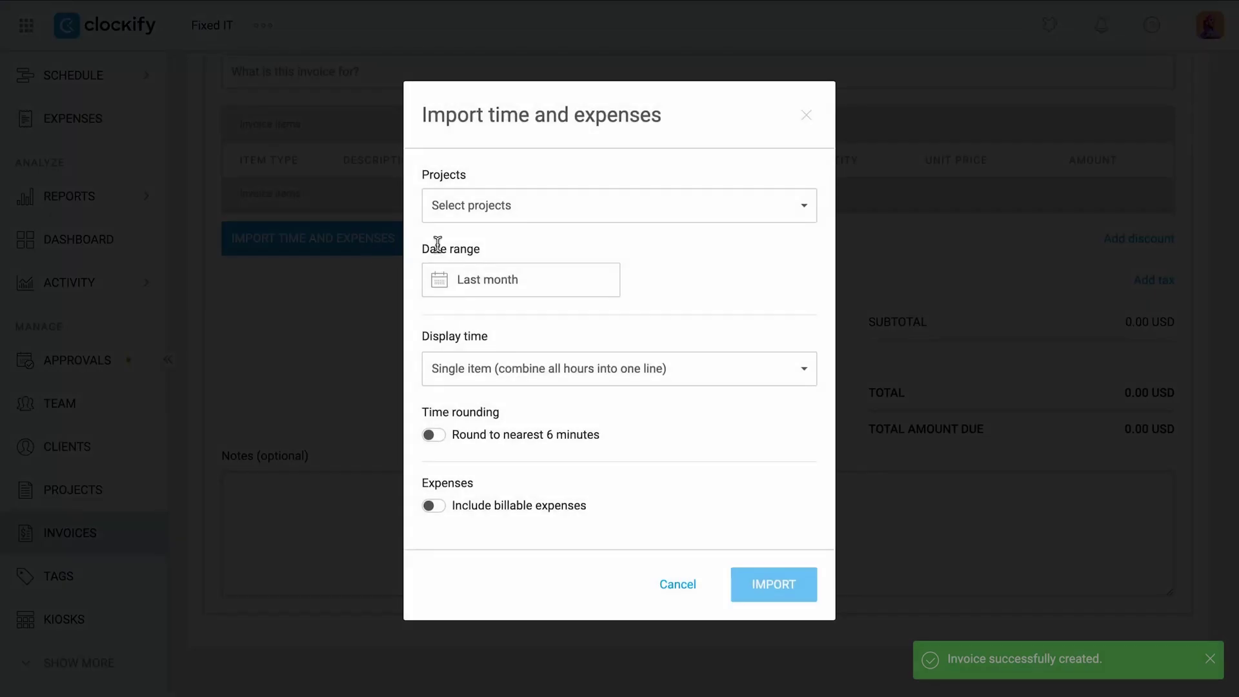
{"action": "left_click", "coordinate": [542, 210]}
{"action": "left_click", "coordinate": [516, 397]}
{"action": "left_click", "coordinate": [515, 431]}
{"action": "left_click", "coordinate": [496, 500]}
{"action": "left_click", "coordinate": [501, 220]}
Import detailed April 1–May 31 time entries without tags, including billable expenses.
{"action": "left_click", "coordinate": [501, 276]}
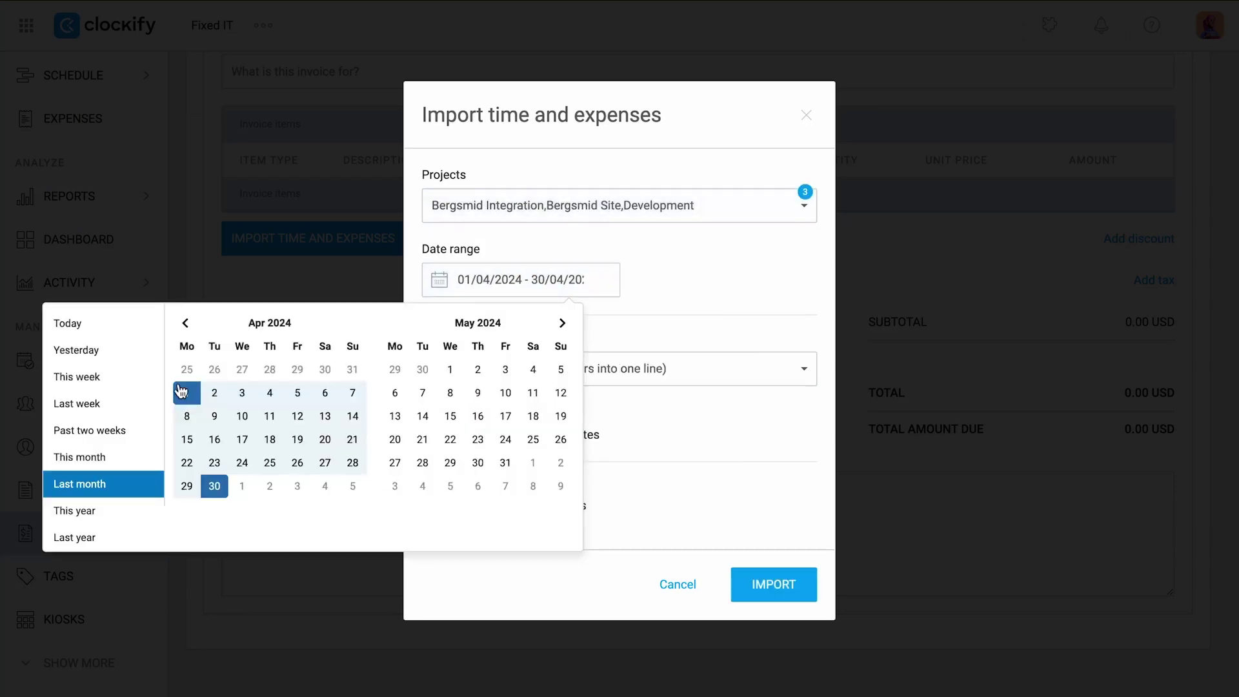
{"action": "left_click", "coordinate": [178, 392]}
{"action": "left_click", "coordinate": [505, 462]}
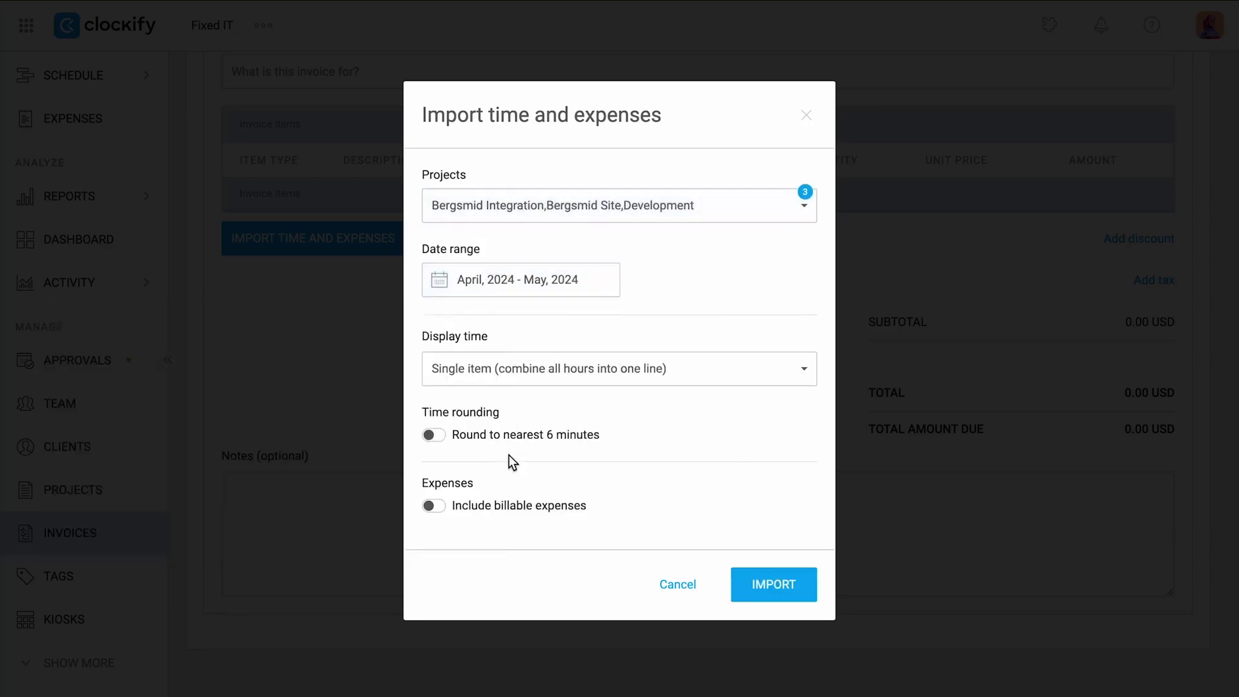
{"action": "left_click", "coordinate": [640, 388]}
{"action": "left_click", "coordinate": [608, 443]}
{"action": "left_click", "coordinate": [452, 427]}
{"action": "left_click", "coordinate": [433, 566]}
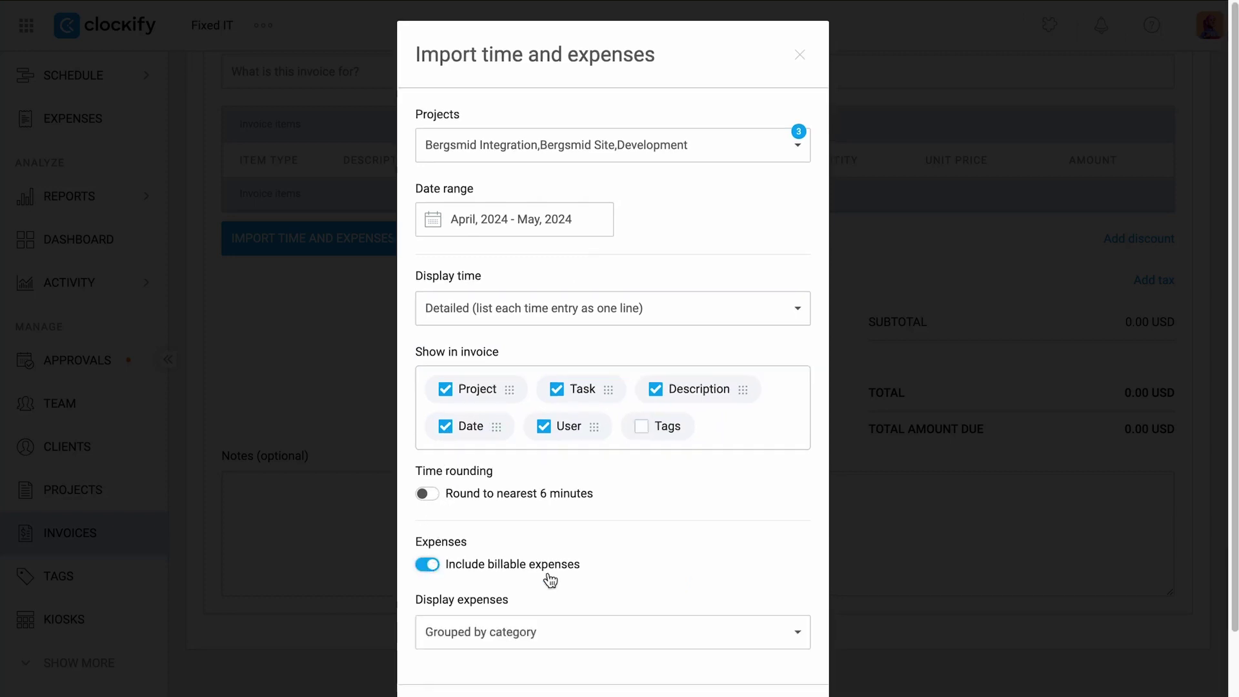
{"action": "scroll", "coordinate": [710, 600], "scroll_direction": "down", "scroll_amount": 2}
{"action": "left_click", "coordinate": [764, 632]}
{"action": "scroll", "coordinate": [564, 470], "scroll_direction": "up", "scroll_amount": 20}
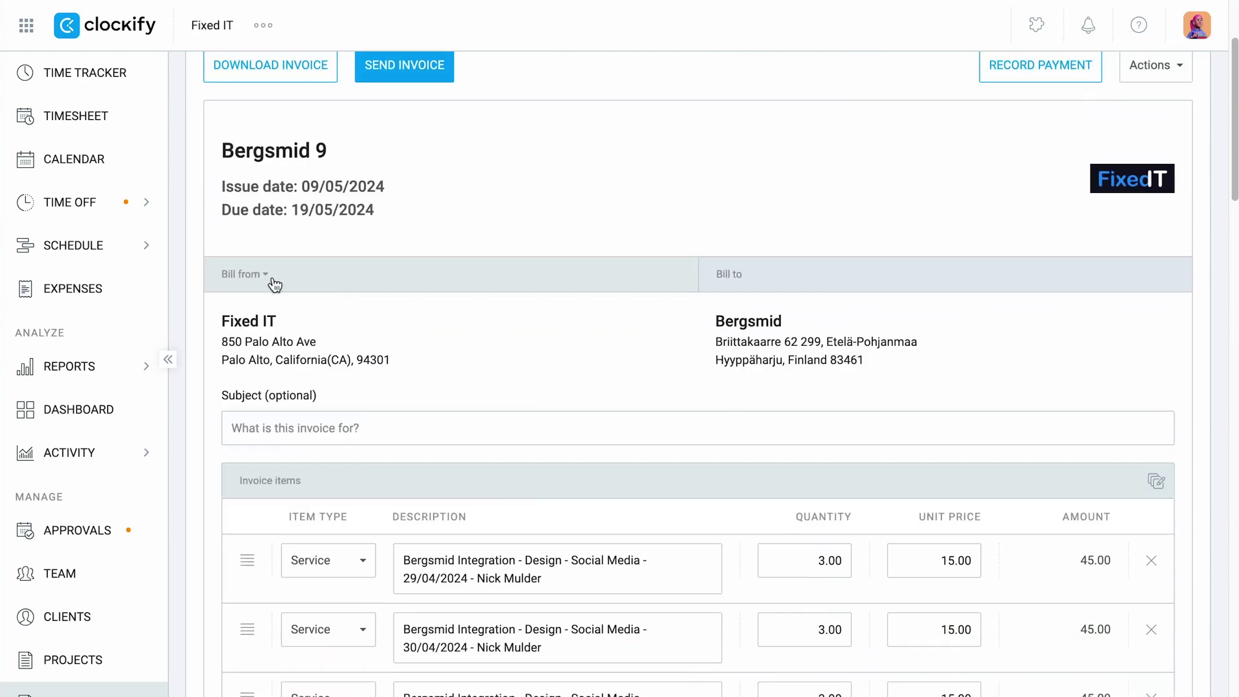
Bill invoice Bergsmid 9 from Fixed IT.
{"action": "left_click", "coordinate": [272, 280]}
{"action": "left_click", "coordinate": [269, 314]}
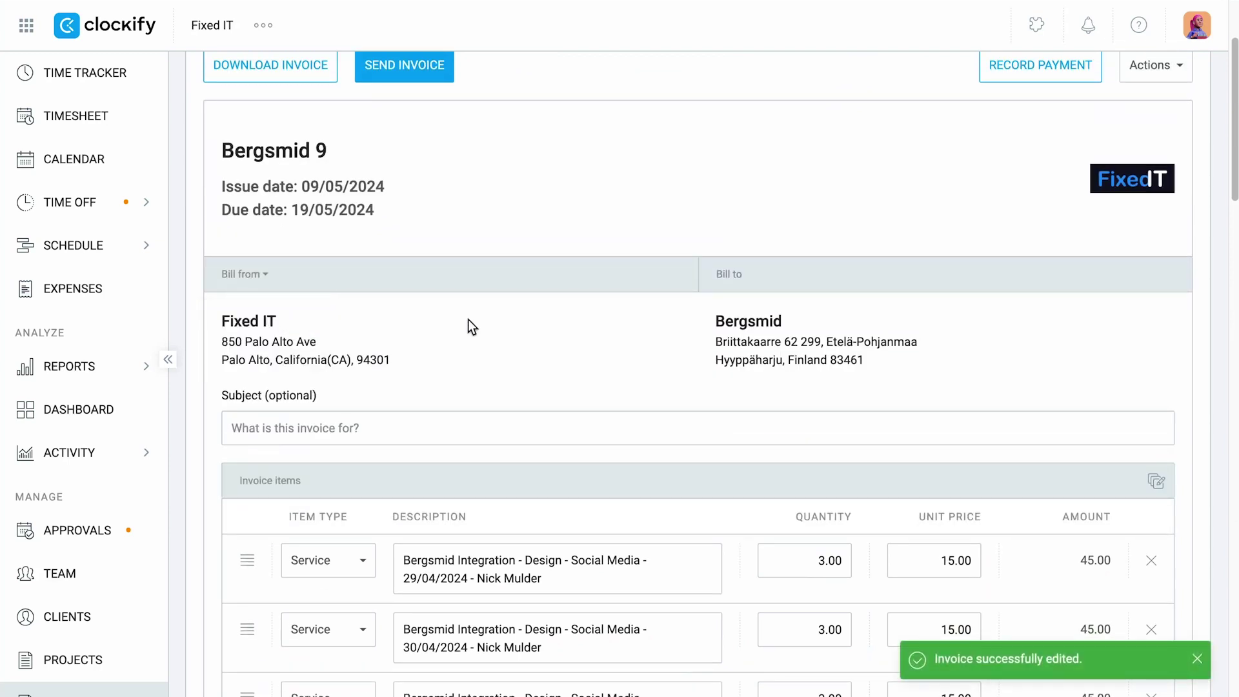
{"action": "scroll", "coordinate": [574, 335], "scroll_direction": "down", "scroll_amount": 20}
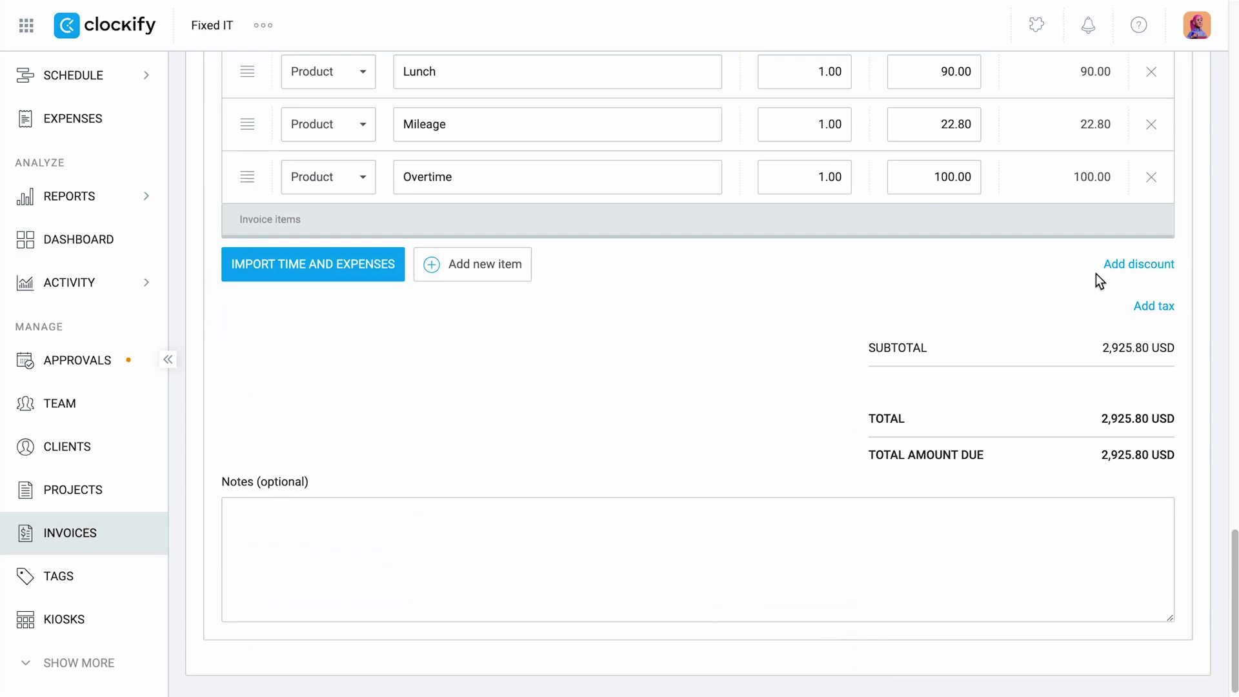
Add a 3% discount and 12% tax, bringing the total to 3,178.59 USD.
{"action": "left_click", "coordinate": [1101, 269]}
{"action": "type", "text": "3"}
{"action": "left_click", "coordinate": [1136, 305]}
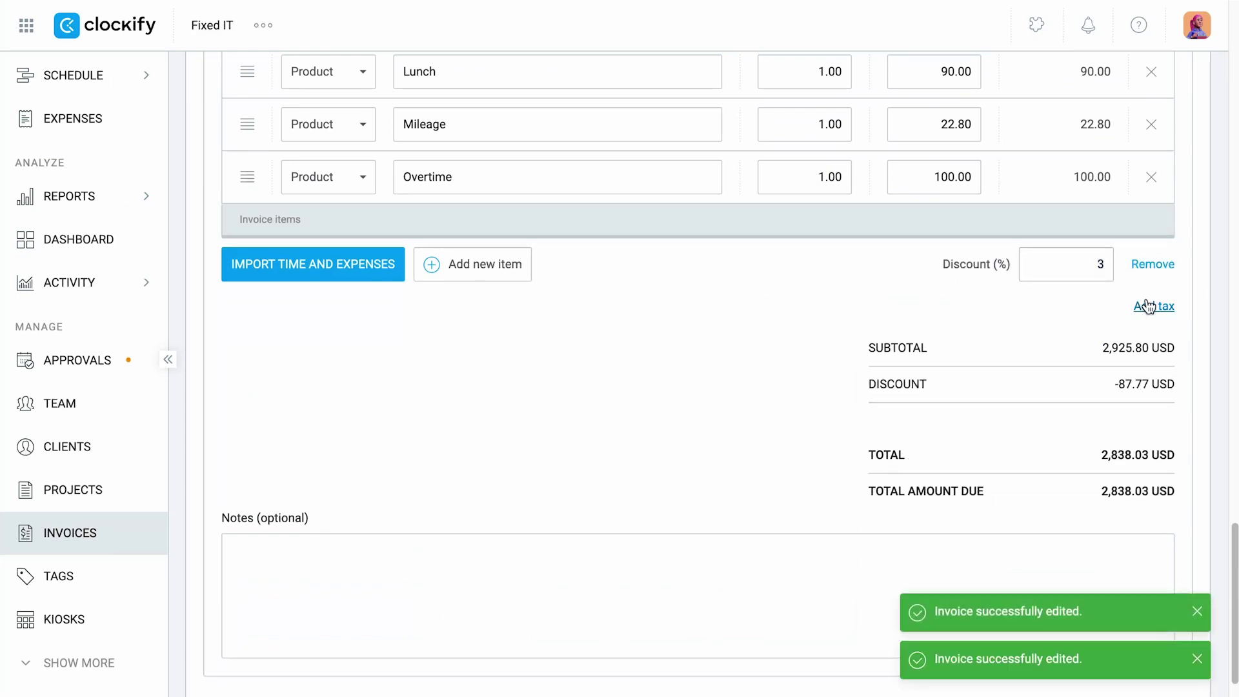
{"action": "type", "text": "12"}
{"action": "scroll", "coordinate": [1086, 378], "scroll_direction": "down", "scroll_amount": 2}
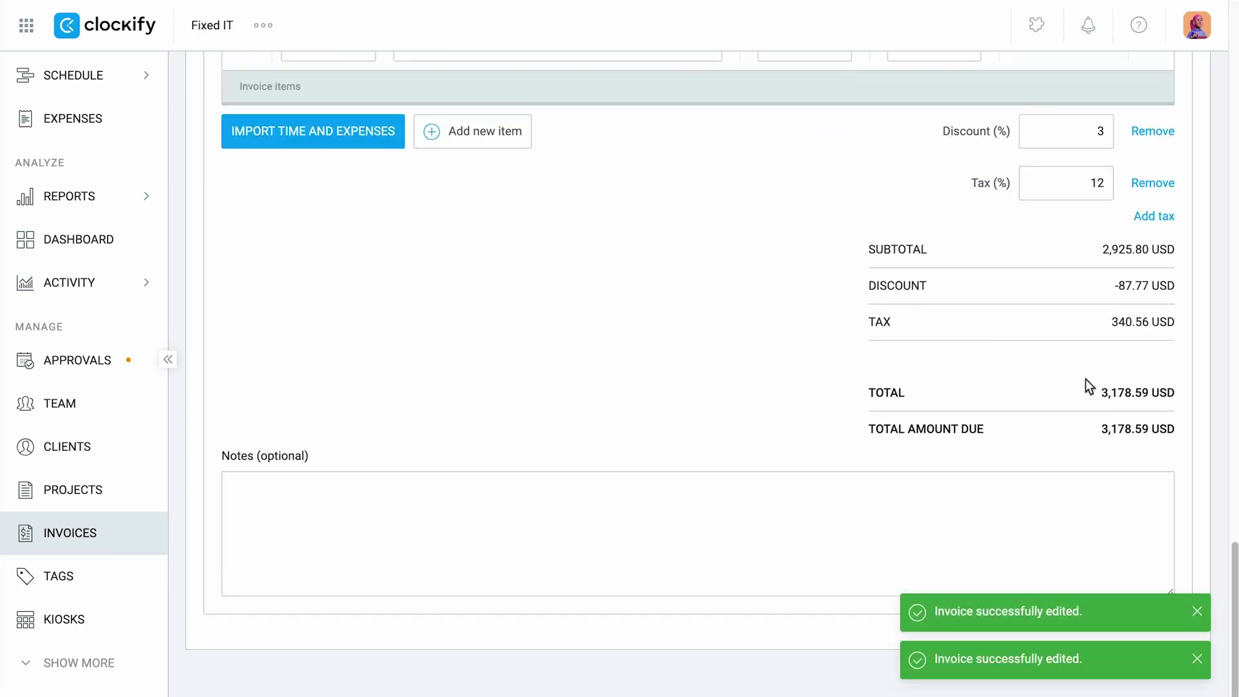
{"action": "scroll", "coordinate": [1084, 378], "scroll_direction": "up", "scroll_amount": 20}
{"action": "left_click", "coordinate": [384, 211]}
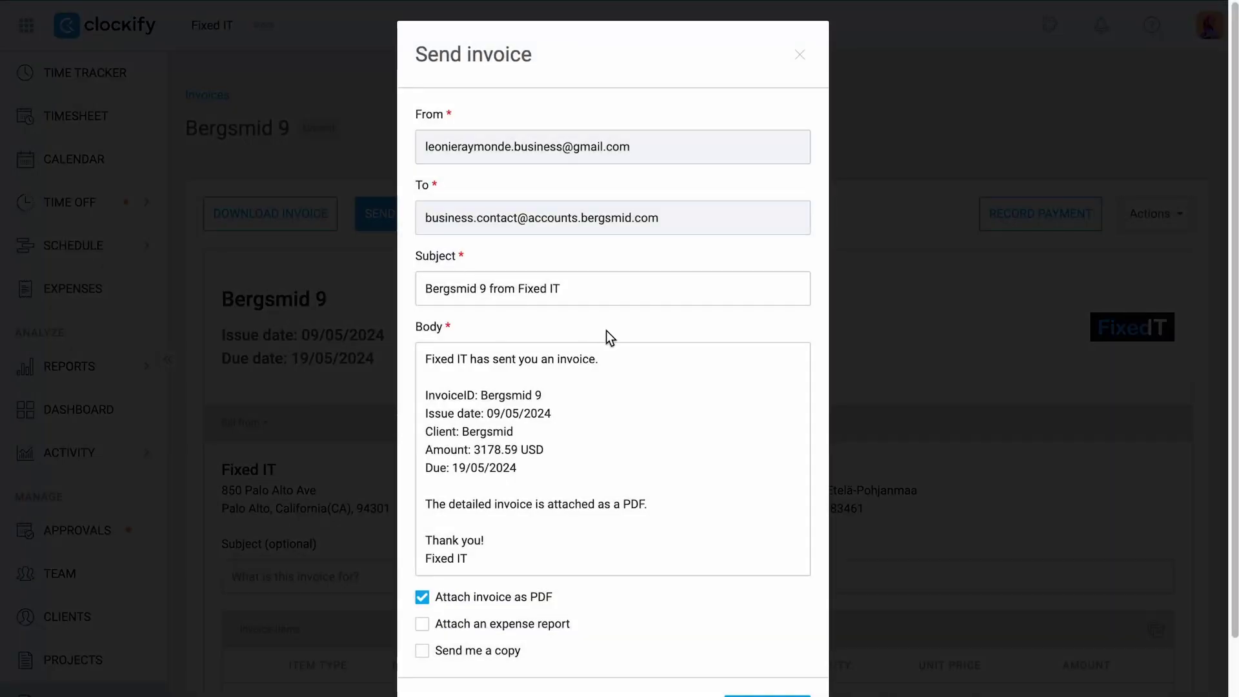
{"action": "scroll", "coordinate": [606, 330], "scroll_direction": "down", "scroll_amount": 2}
{"action": "left_click", "coordinate": [767, 645]}
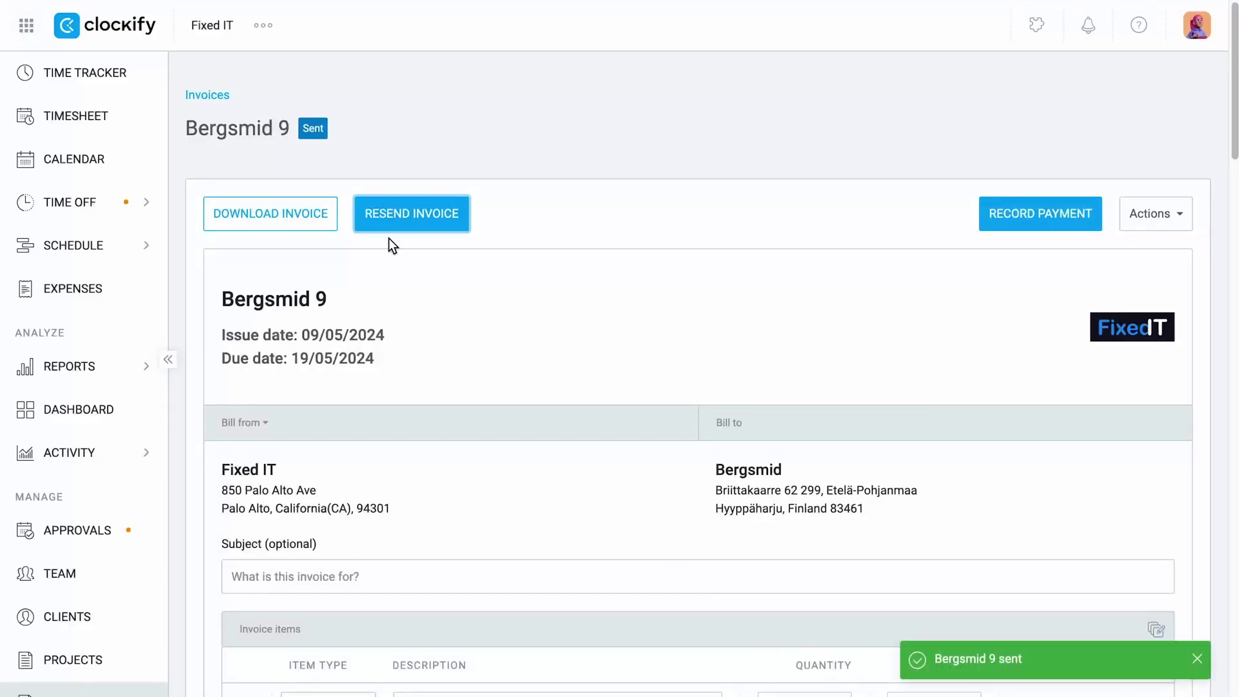
Review the payments recorded on Invoice12 from the invoice list.
{"action": "left_click", "coordinate": [209, 97]}
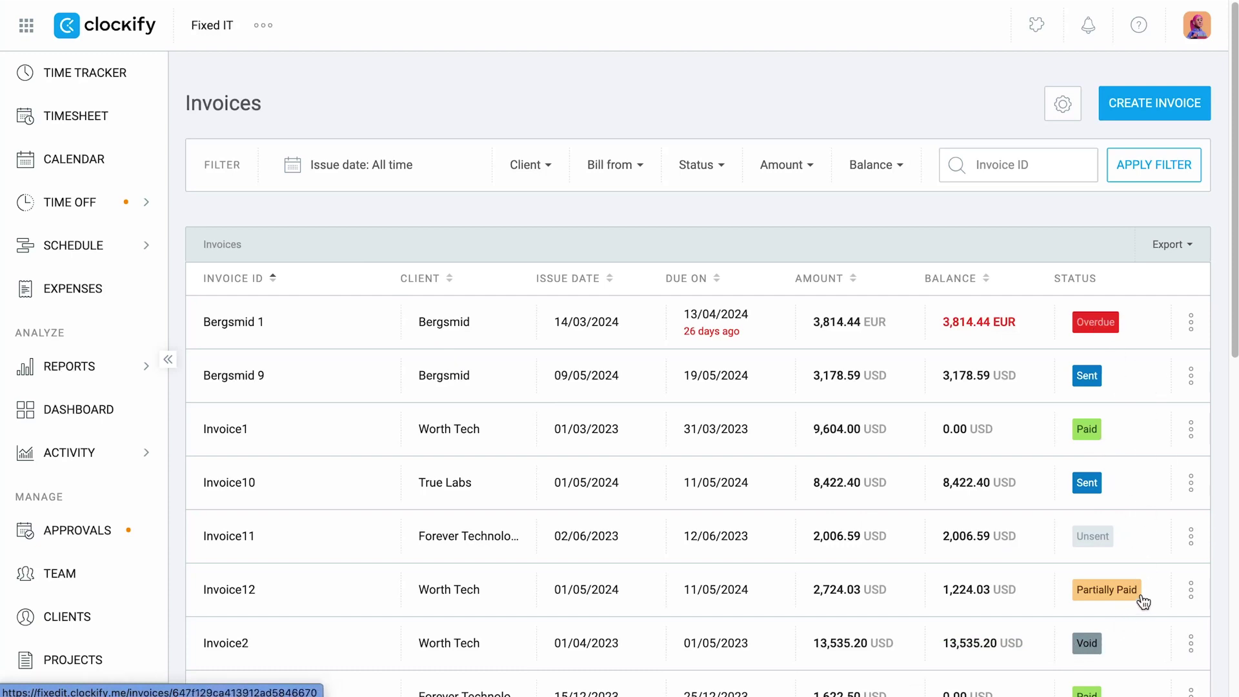
{"action": "left_click", "coordinate": [1187, 594]}
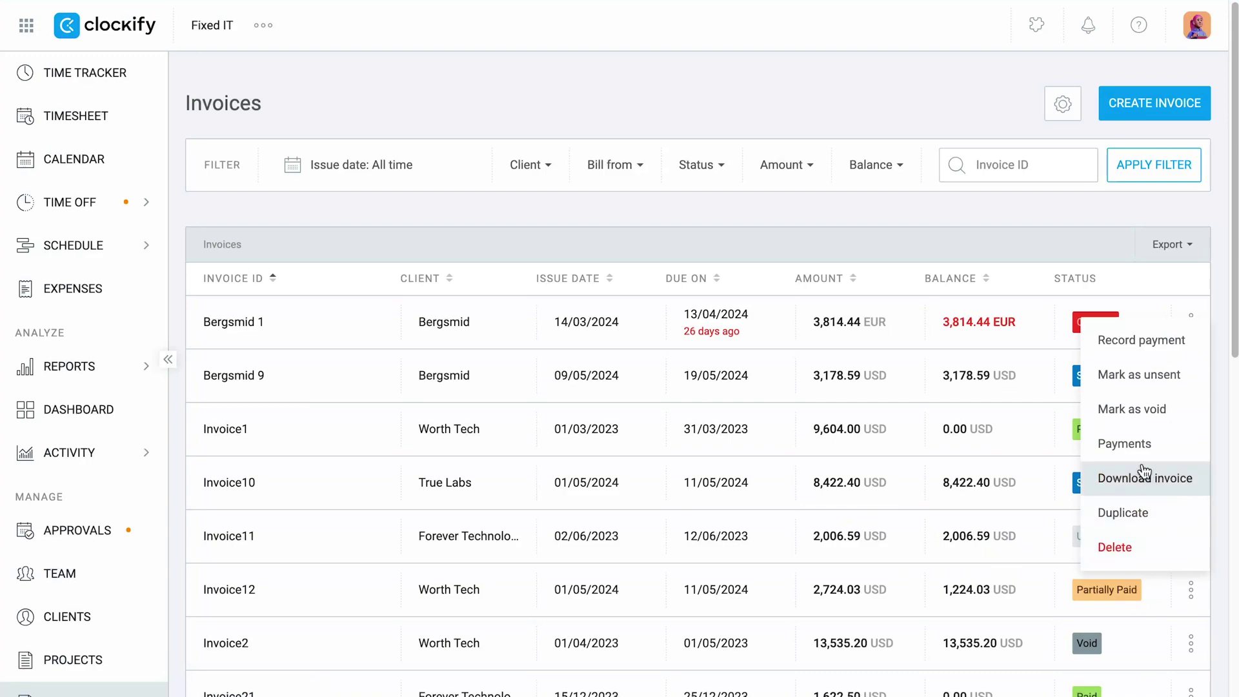
{"action": "left_click", "coordinate": [1138, 451]}
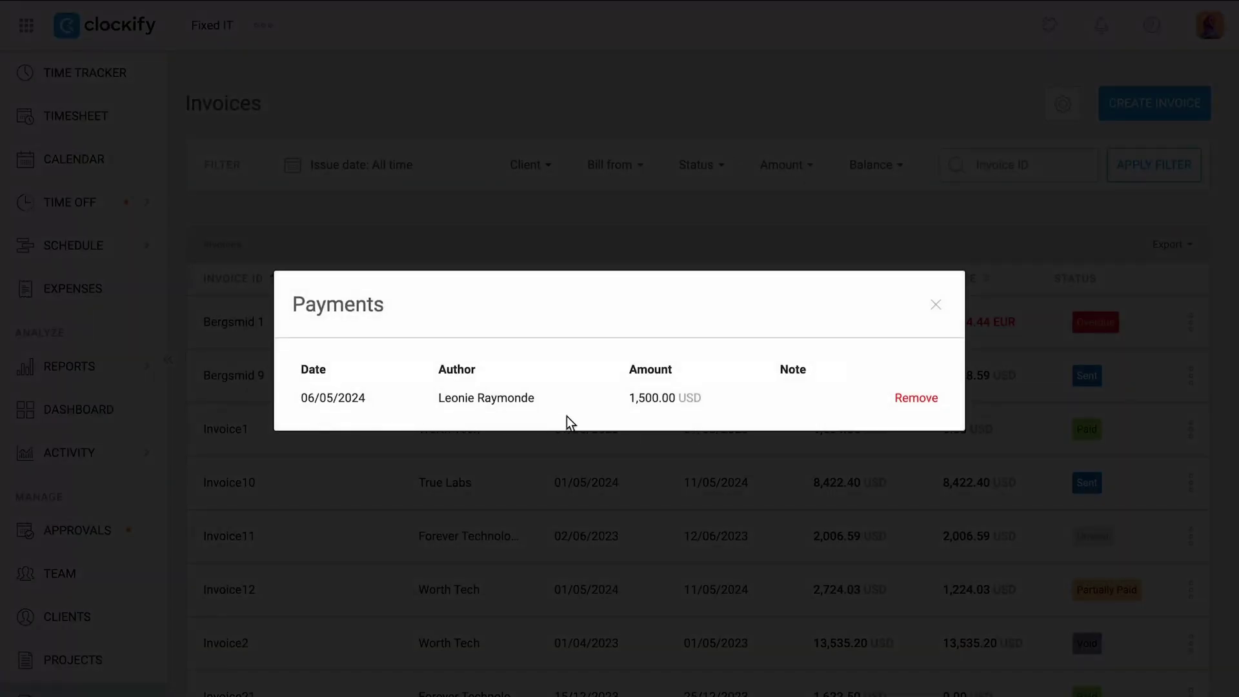
{"action": "left_click", "coordinate": [934, 304]}
Browse the invoice email templates in the invoice settings.
{"action": "left_click", "coordinate": [1061, 106]}
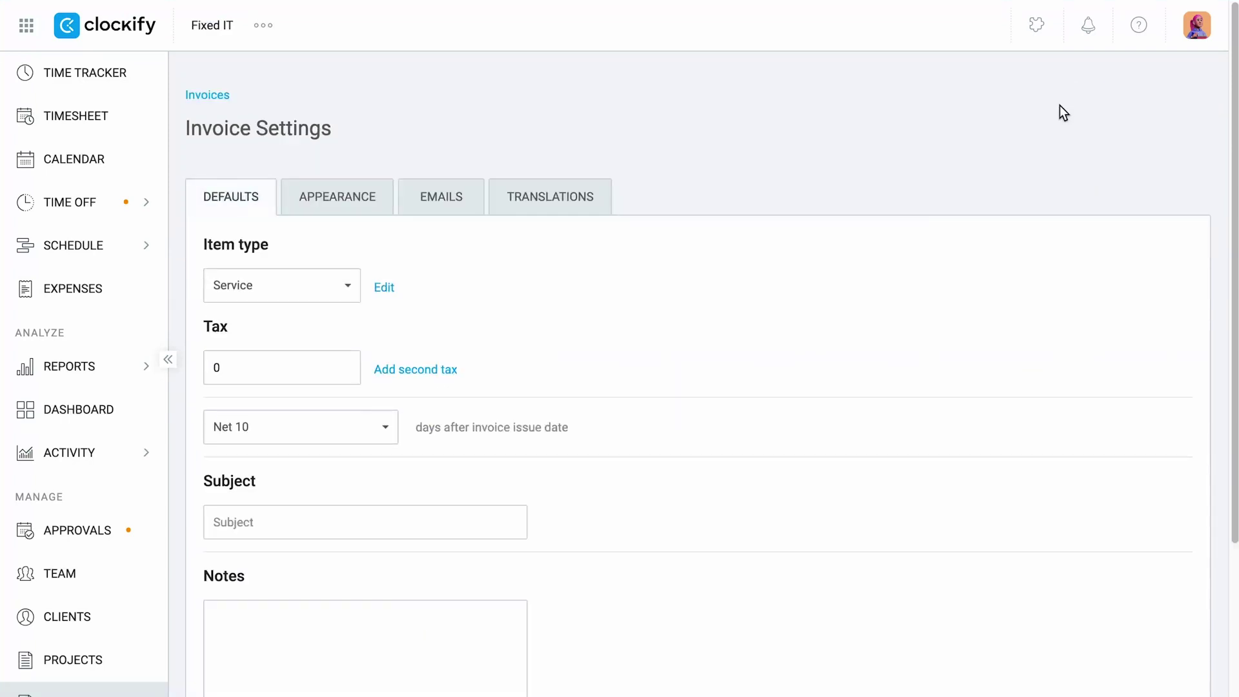
{"action": "left_click", "coordinate": [465, 212]}
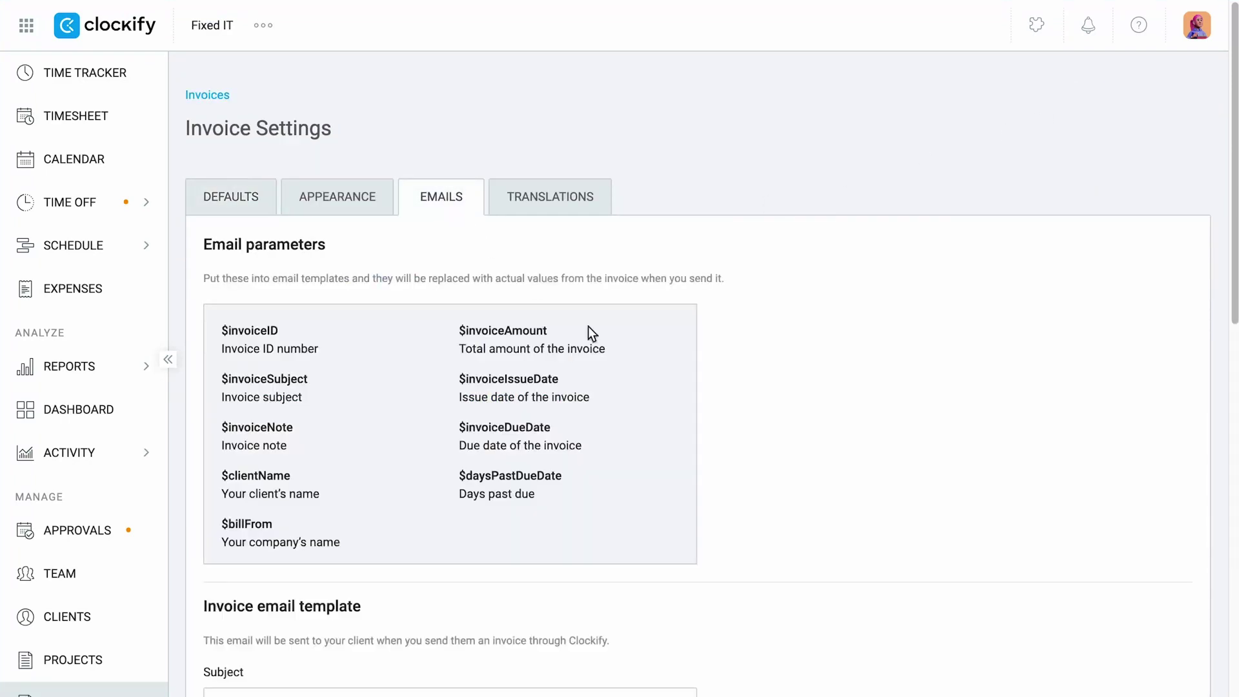
{"action": "scroll", "coordinate": [761, 428], "scroll_direction": "down", "scroll_amount": 8}
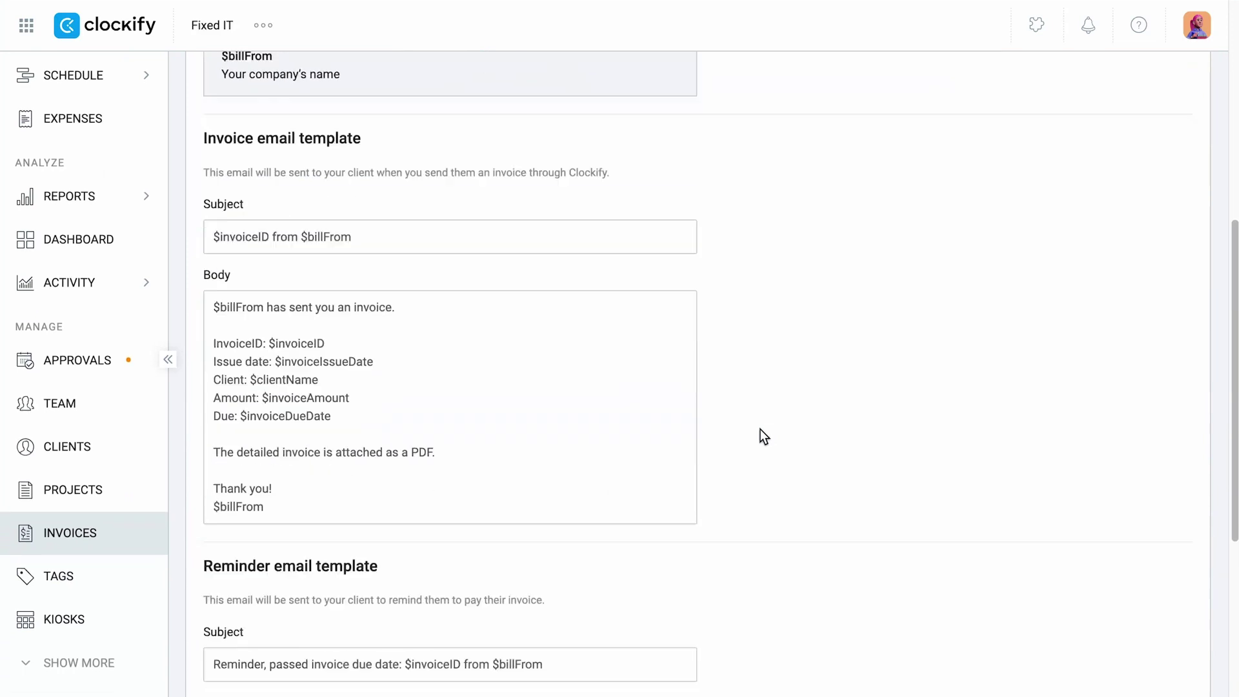
{"action": "scroll", "coordinate": [760, 428], "scroll_direction": "down", "scroll_amount": 5}
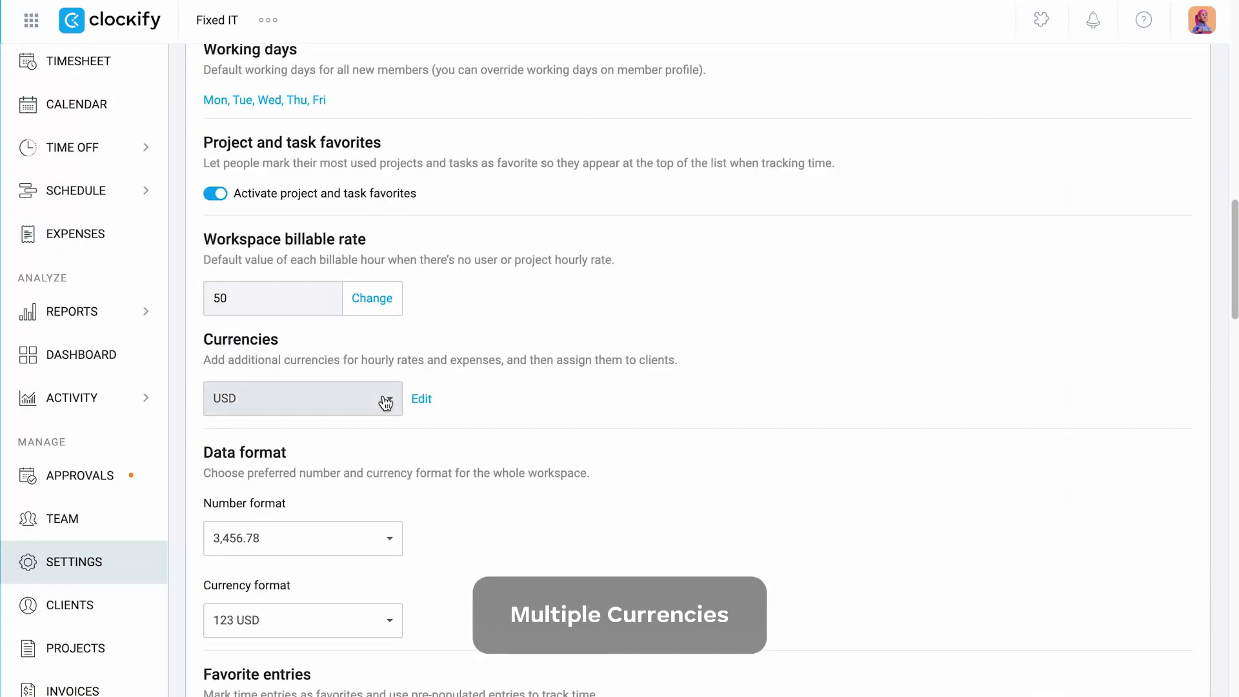
Check the workspace currencies and client Bergsmid's currency choices without saving changes.
{"action": "left_click", "coordinate": [388, 399]}
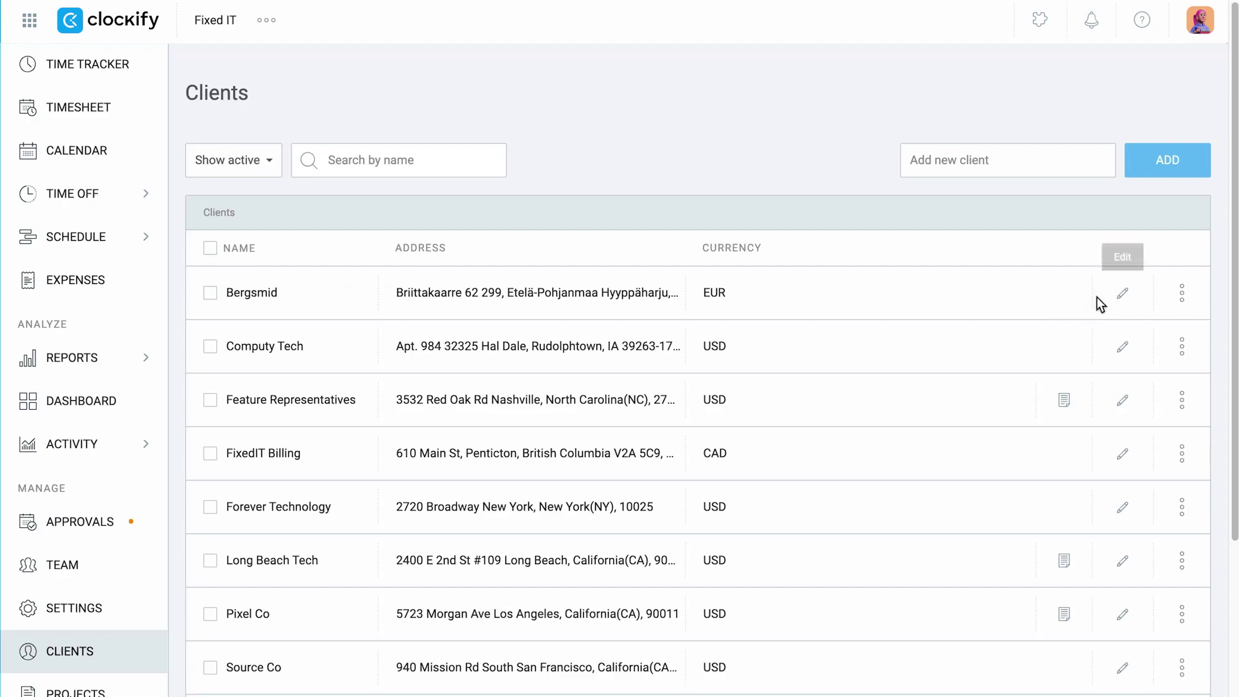
{"action": "left_click", "coordinate": [1111, 296]}
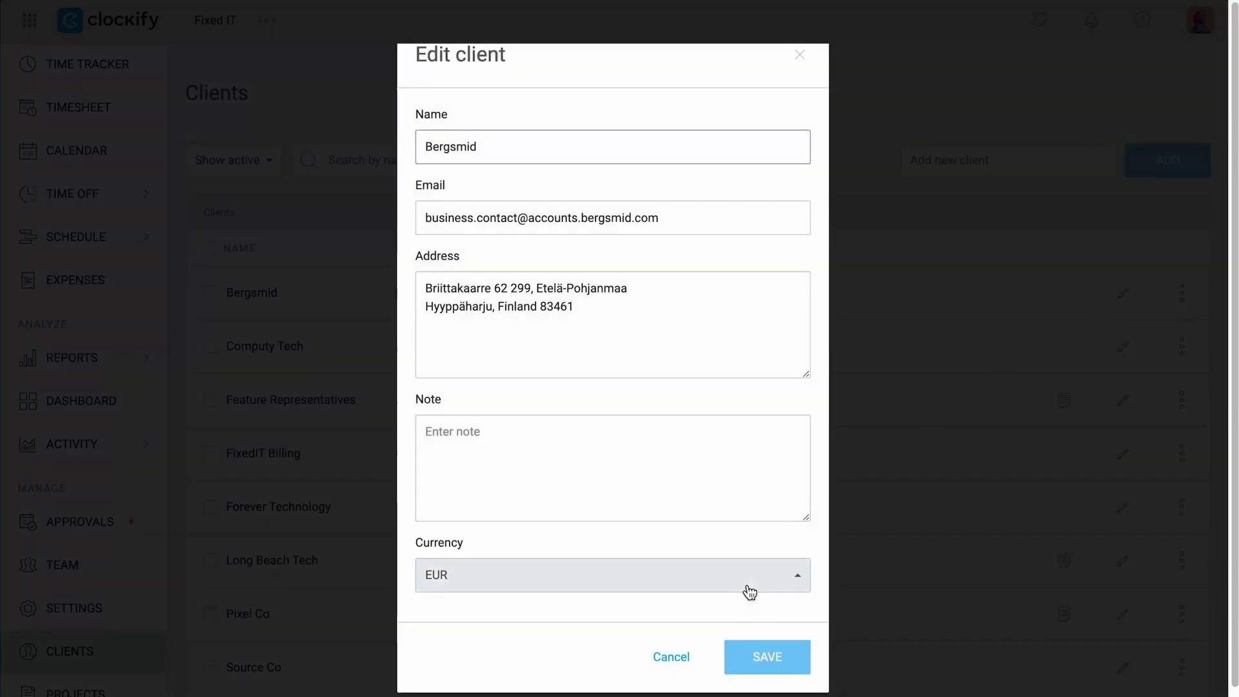
{"action": "left_click", "coordinate": [743, 588]}
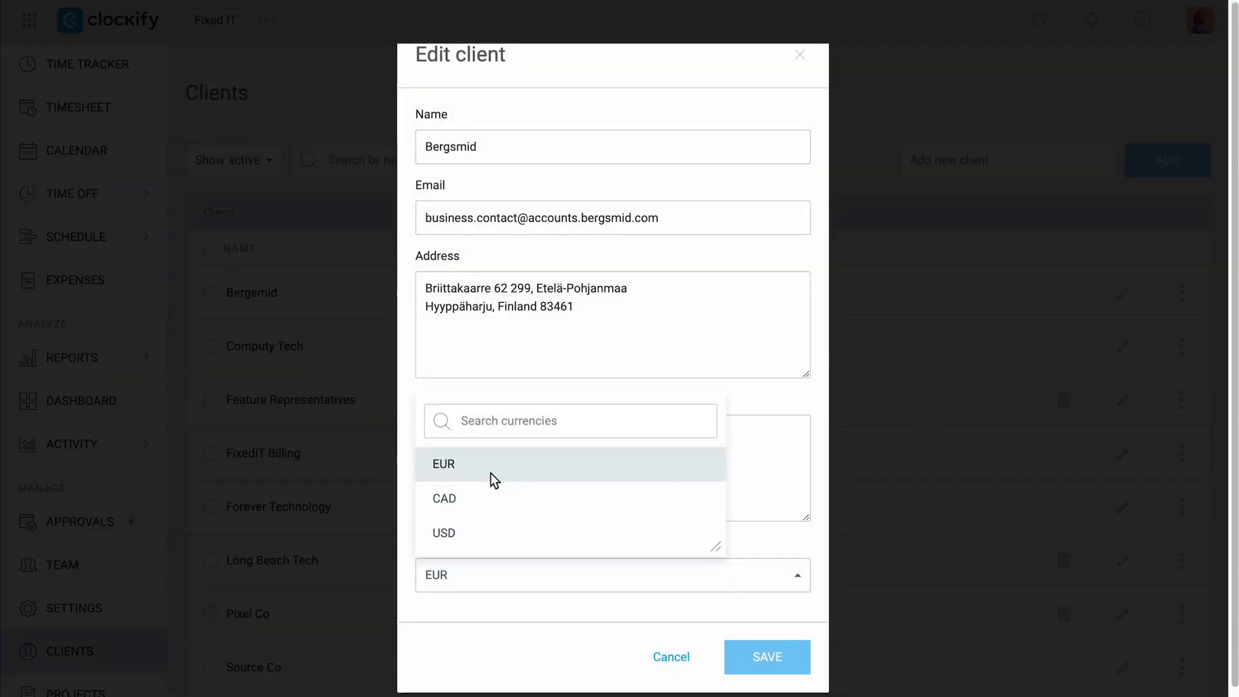
{"action": "left_click", "coordinate": [665, 655]}
Filter the Detailed report to EUR entries, showing 3,932.50 USD and 7,104.00 EUR.
{"action": "mouse_move", "coordinate": [145, 359]}
{"action": "left_click", "coordinate": [223, 424]}
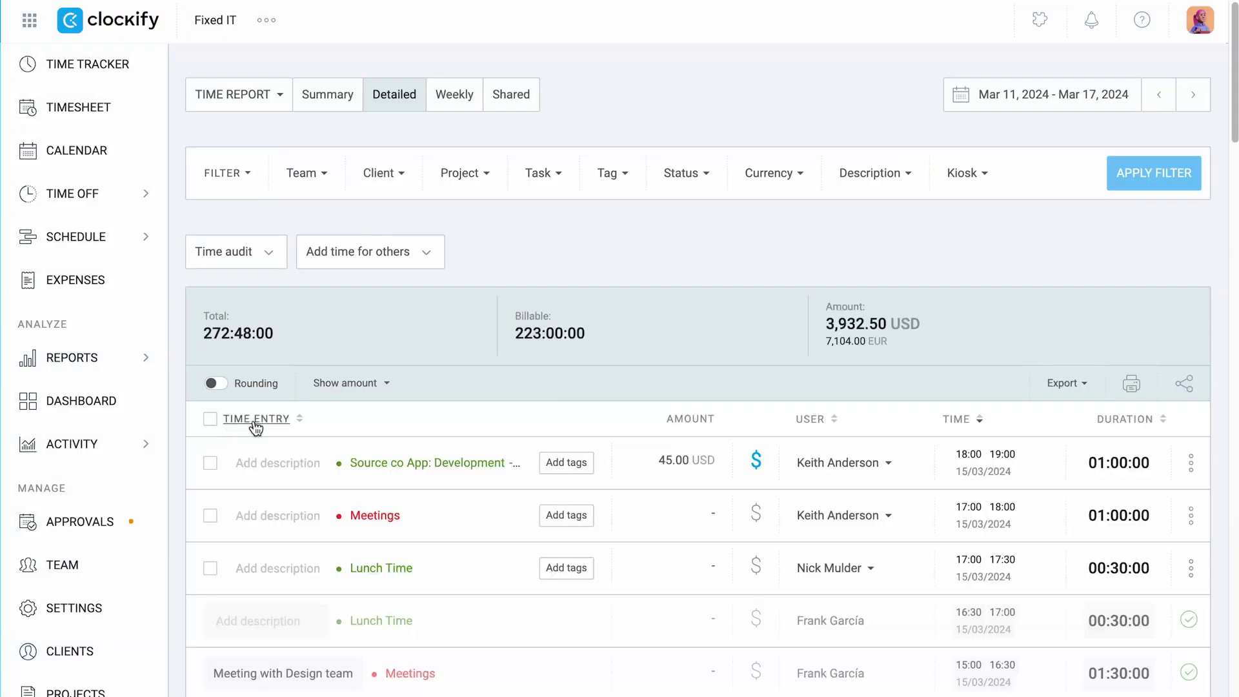
{"action": "left_click", "coordinate": [760, 188]}
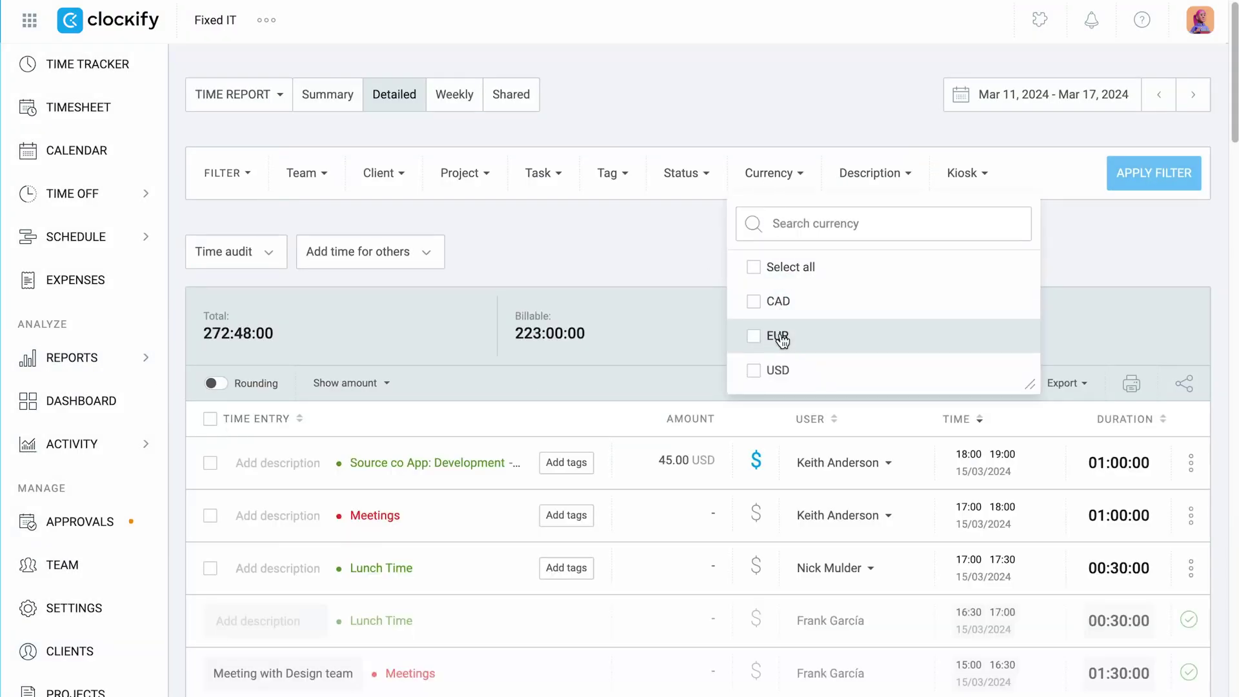
{"action": "left_click", "coordinate": [777, 335]}
{"action": "left_click", "coordinate": [777, 185]}
{"action": "left_click", "coordinate": [1133, 185]}
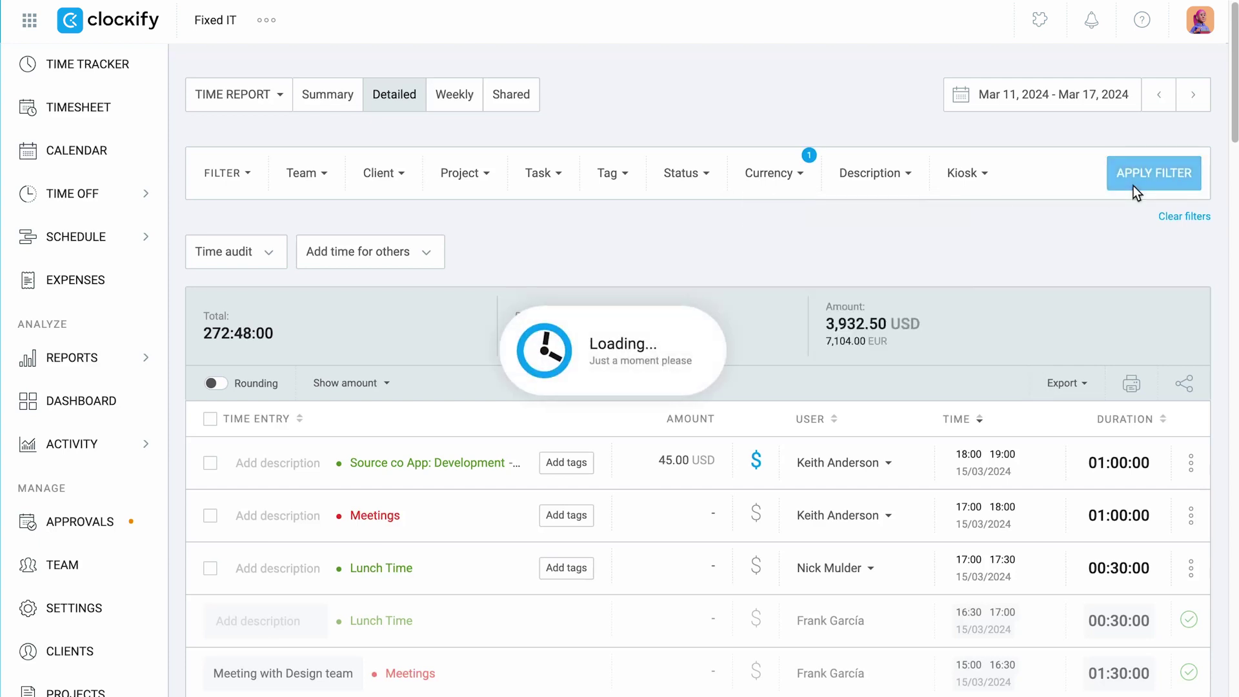
{"action": "left_click_drag", "start_coordinate": [1233, 202], "coordinate": [1232, 262]}
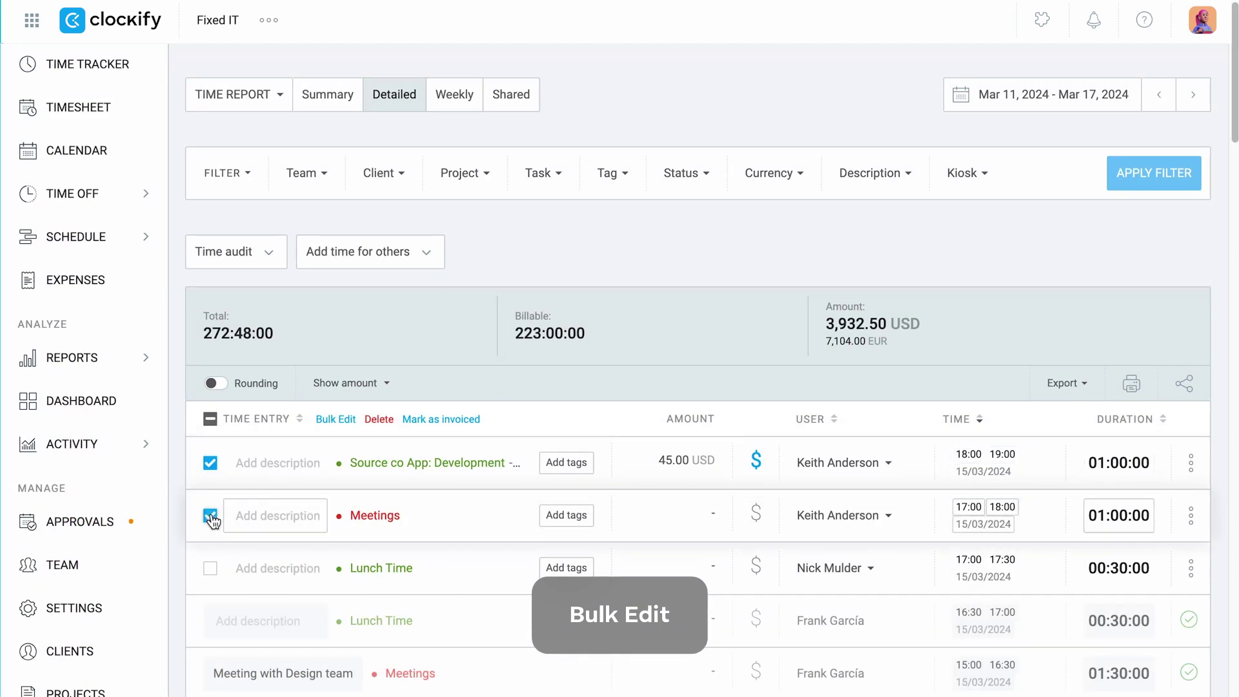
Bulk-edit the two selected time entries to the Fintech Solutions project.
{"action": "left_click", "coordinate": [336, 420]}
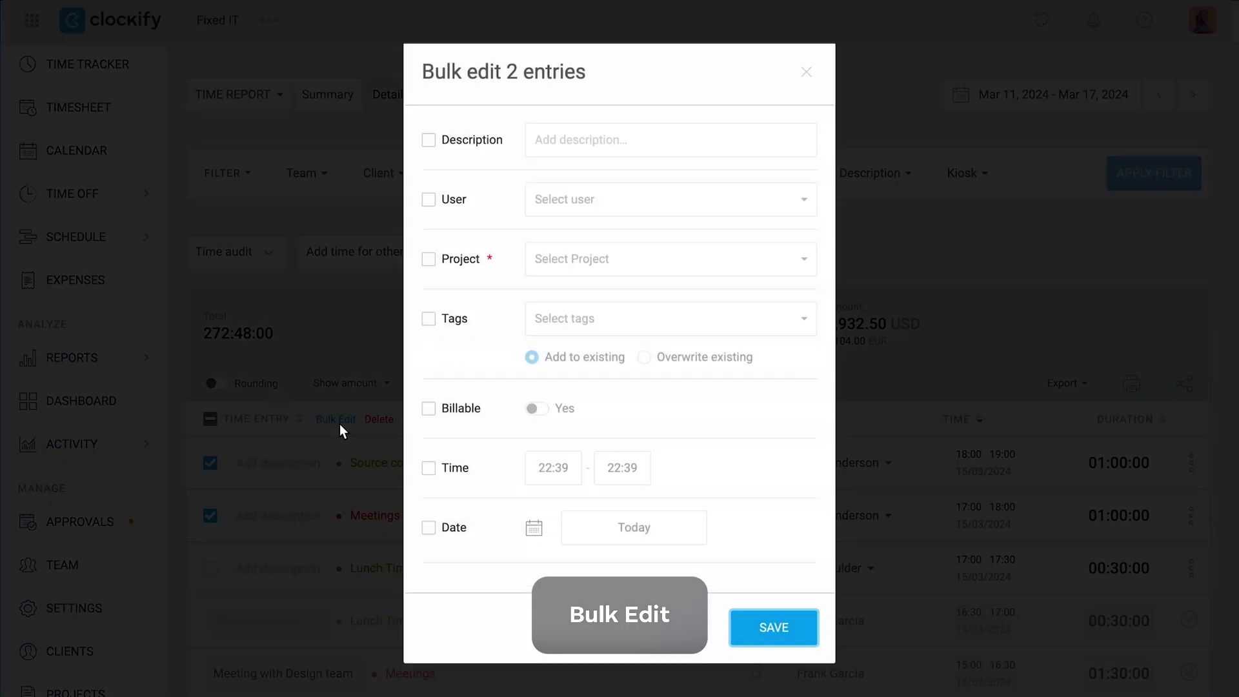
{"action": "left_click", "coordinate": [429, 261]}
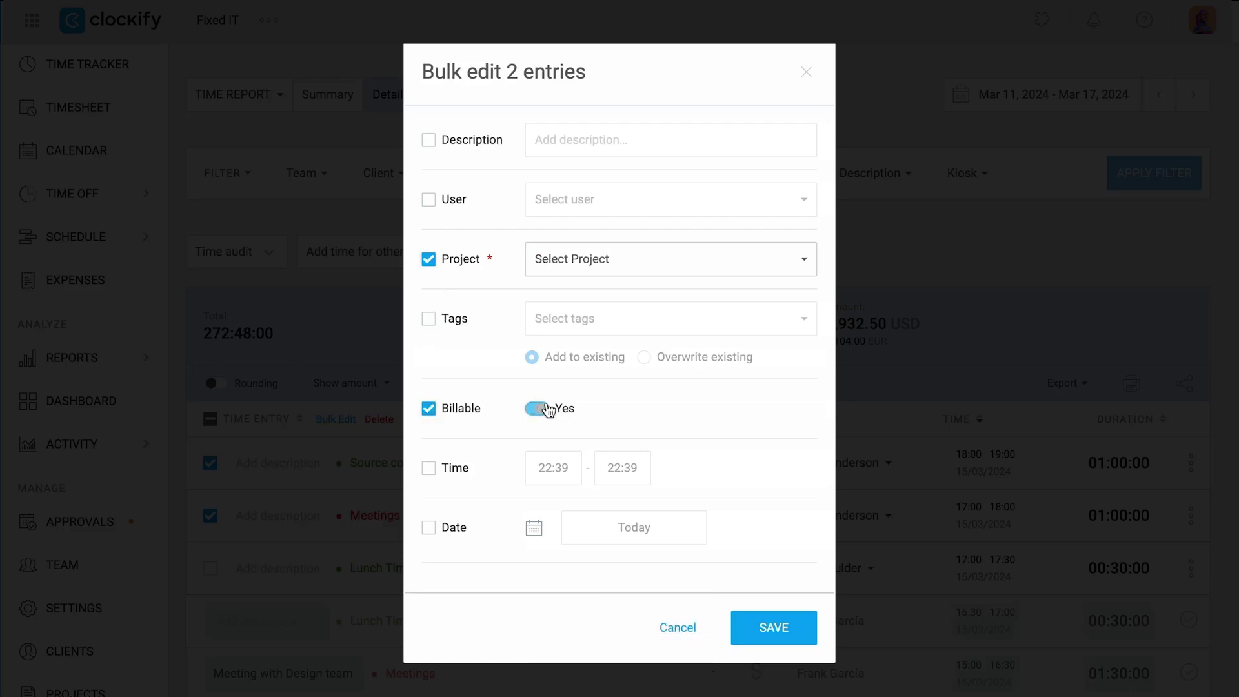
{"action": "left_click", "coordinate": [666, 270]}
{"action": "scroll", "coordinate": [635, 464], "scroll_direction": "down", "scroll_amount": 3}
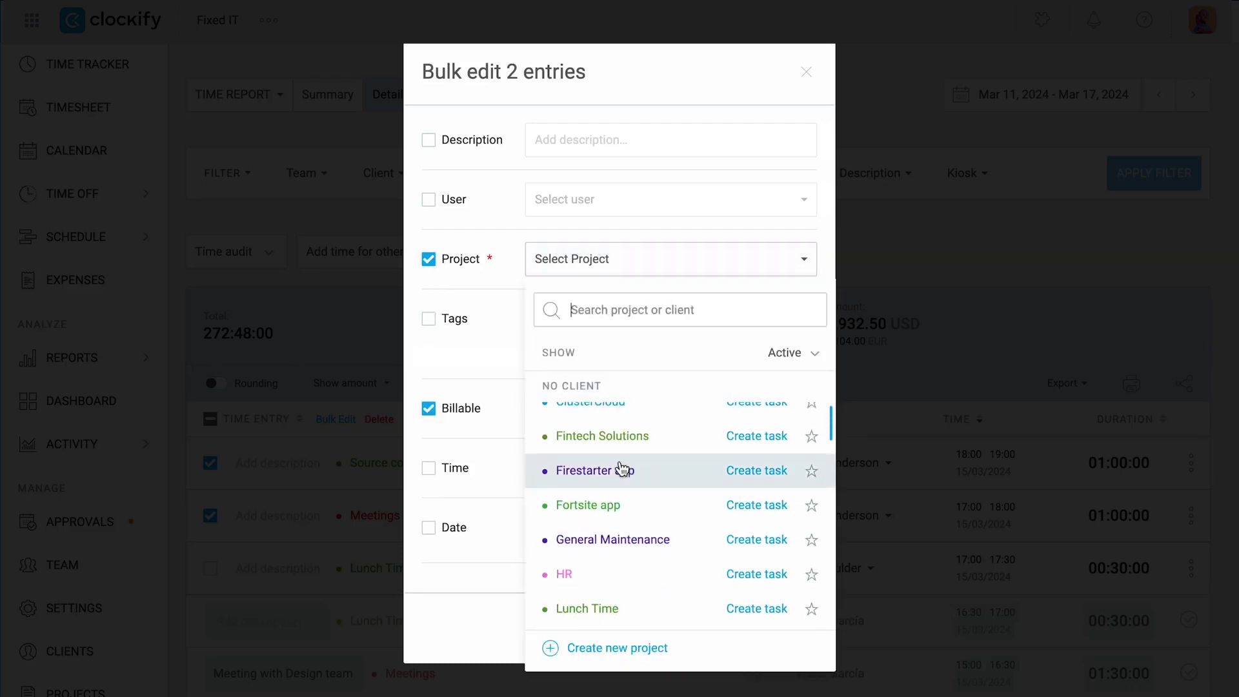
{"action": "left_click", "coordinate": [589, 439]}
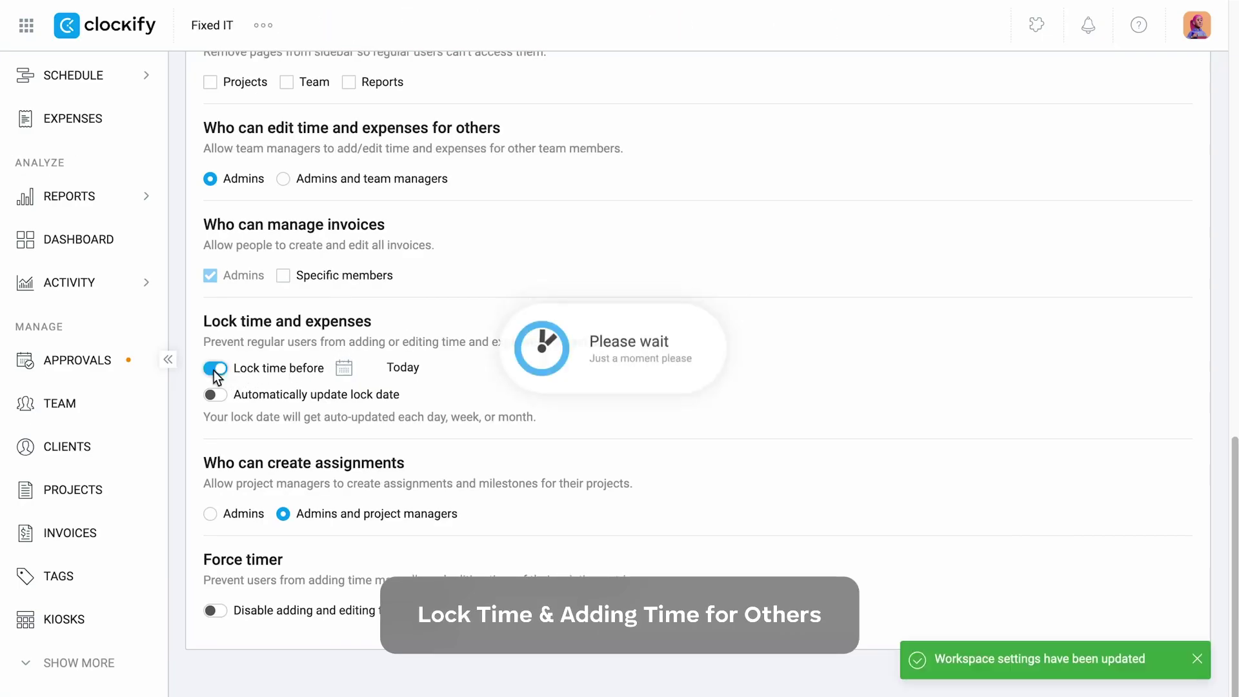
Lock time and expenses before April 11.
{"action": "left_click", "coordinate": [344, 373]}
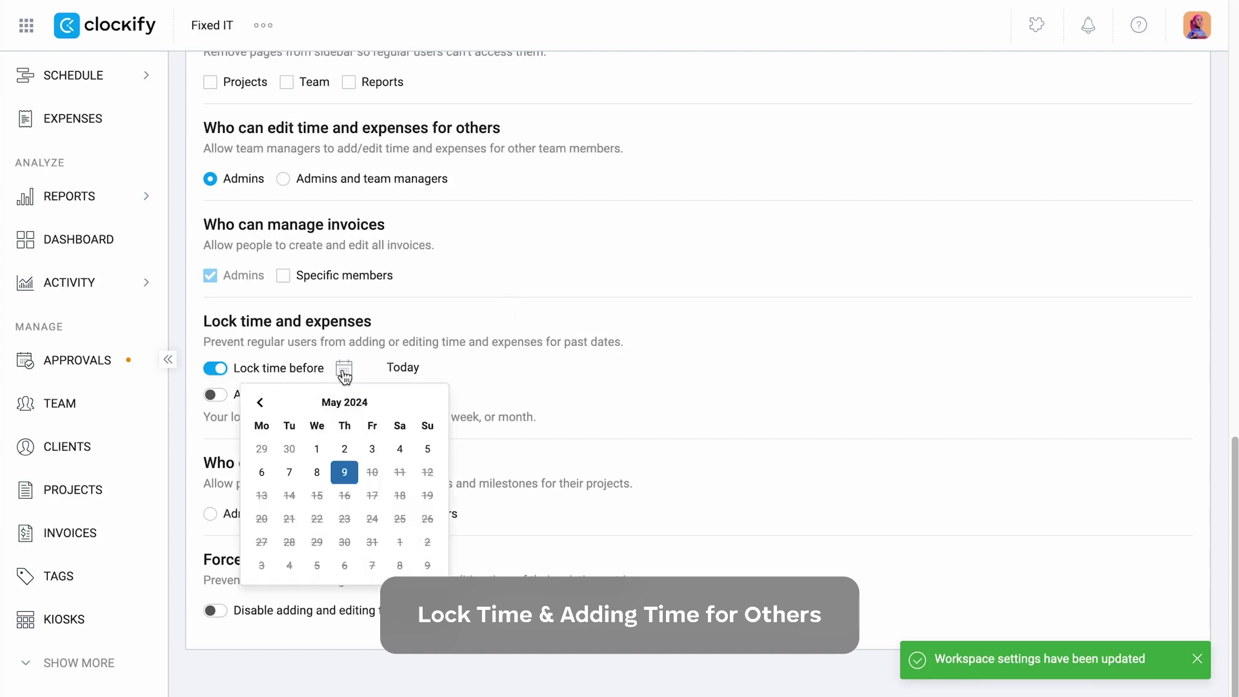
{"action": "left_click", "coordinate": [265, 403]}
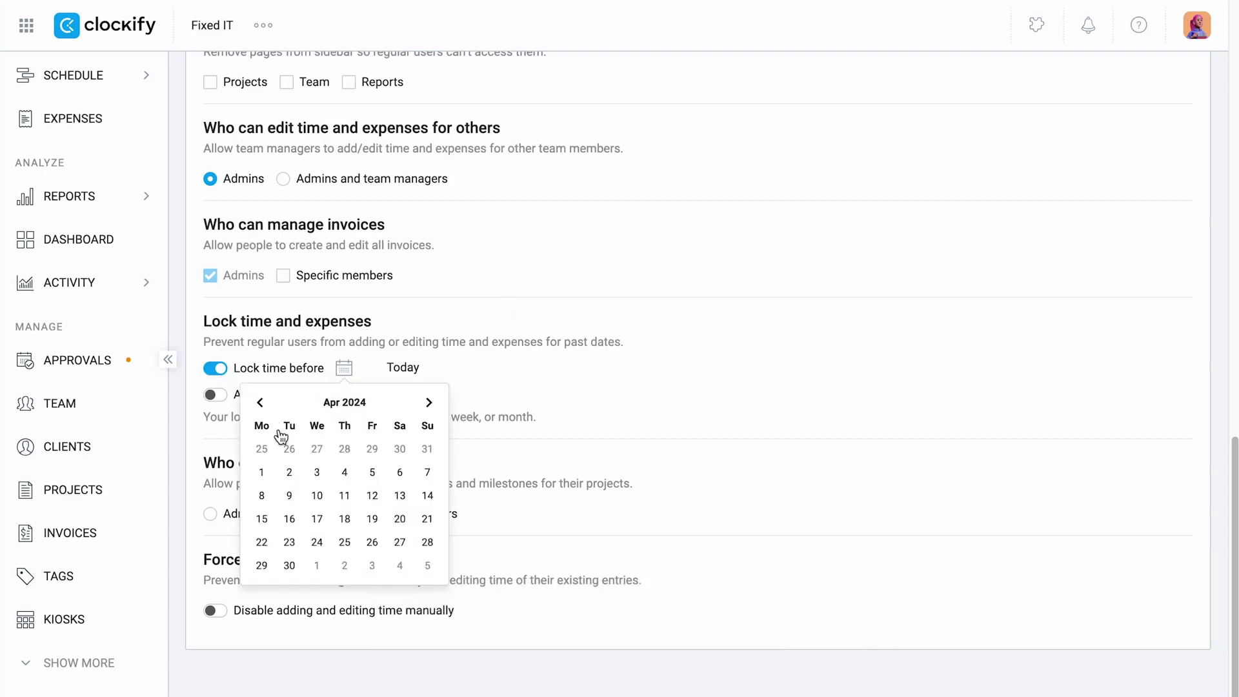
{"action": "left_click", "coordinate": [344, 495]}
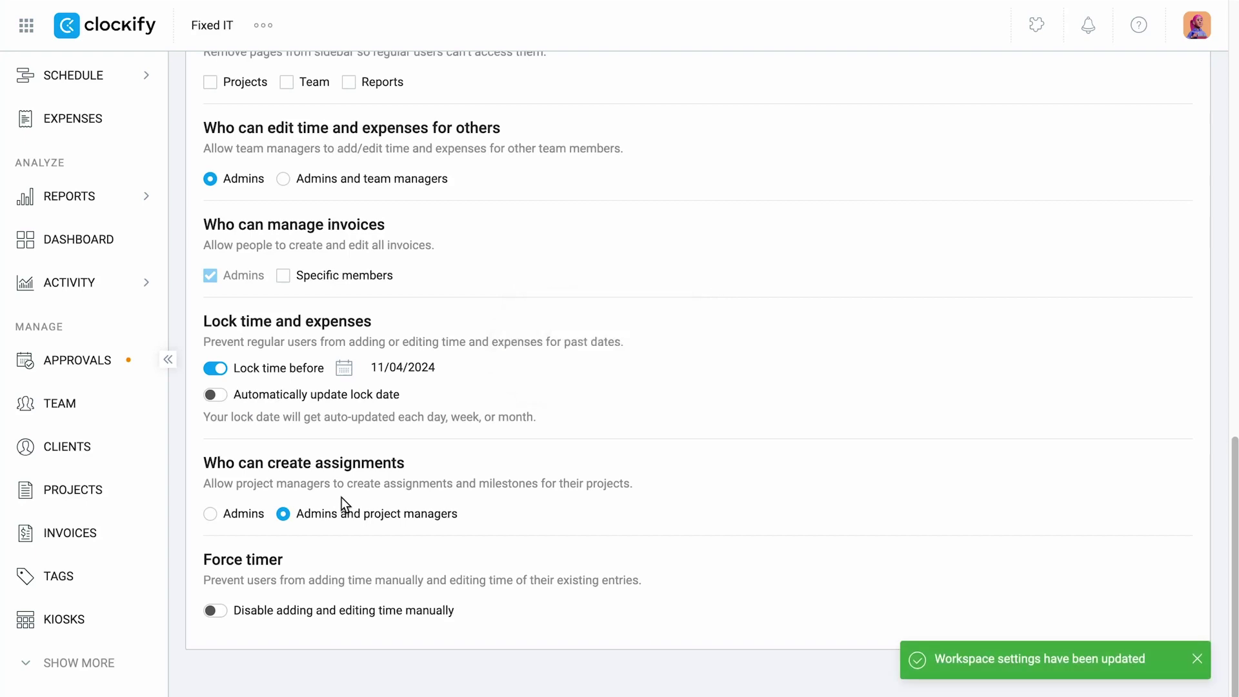
Turn on automatic lock date updates using the Older than schedule.
{"action": "left_click", "coordinate": [220, 400]}
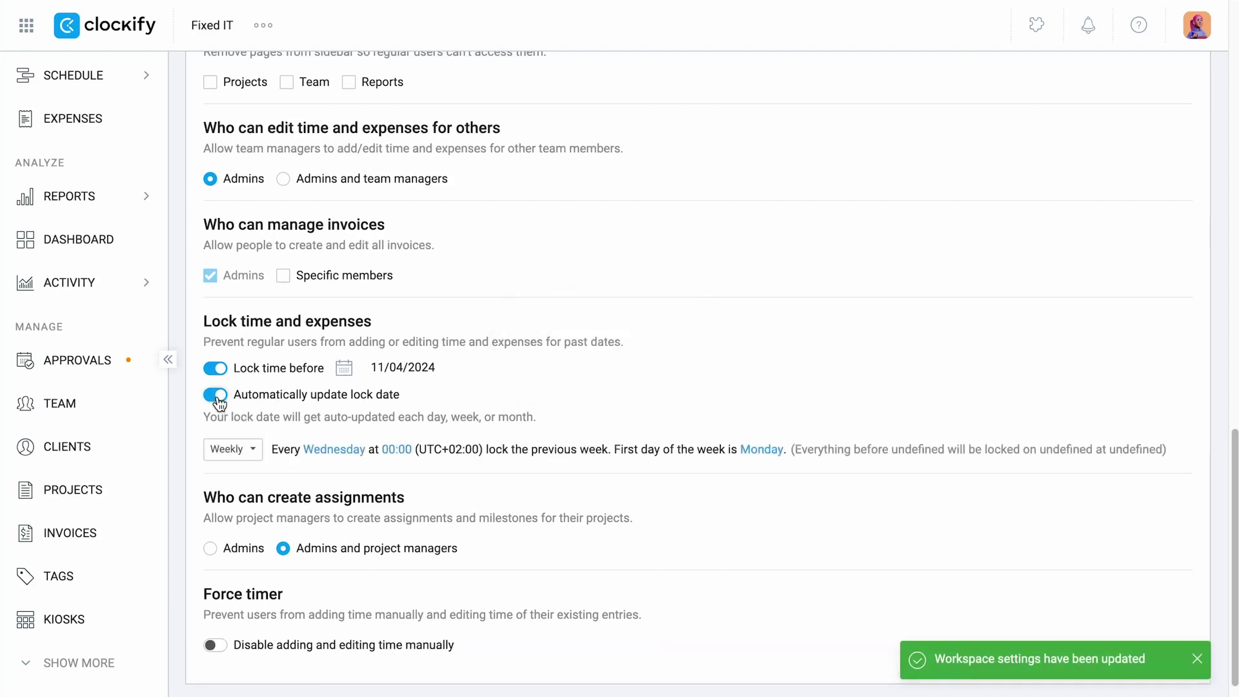
{"action": "left_click", "coordinate": [249, 452]}
{"action": "left_click", "coordinate": [265, 519]}
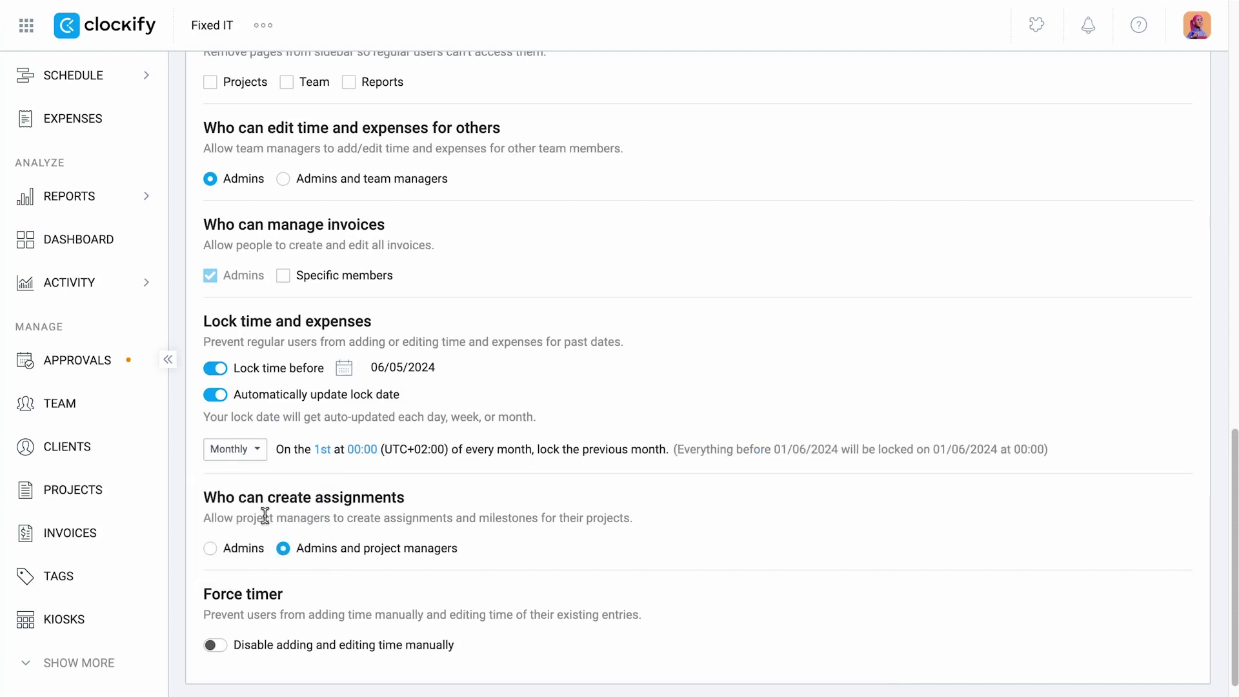
{"action": "left_click", "coordinate": [257, 450]}
{"action": "left_click", "coordinate": [258, 553]}
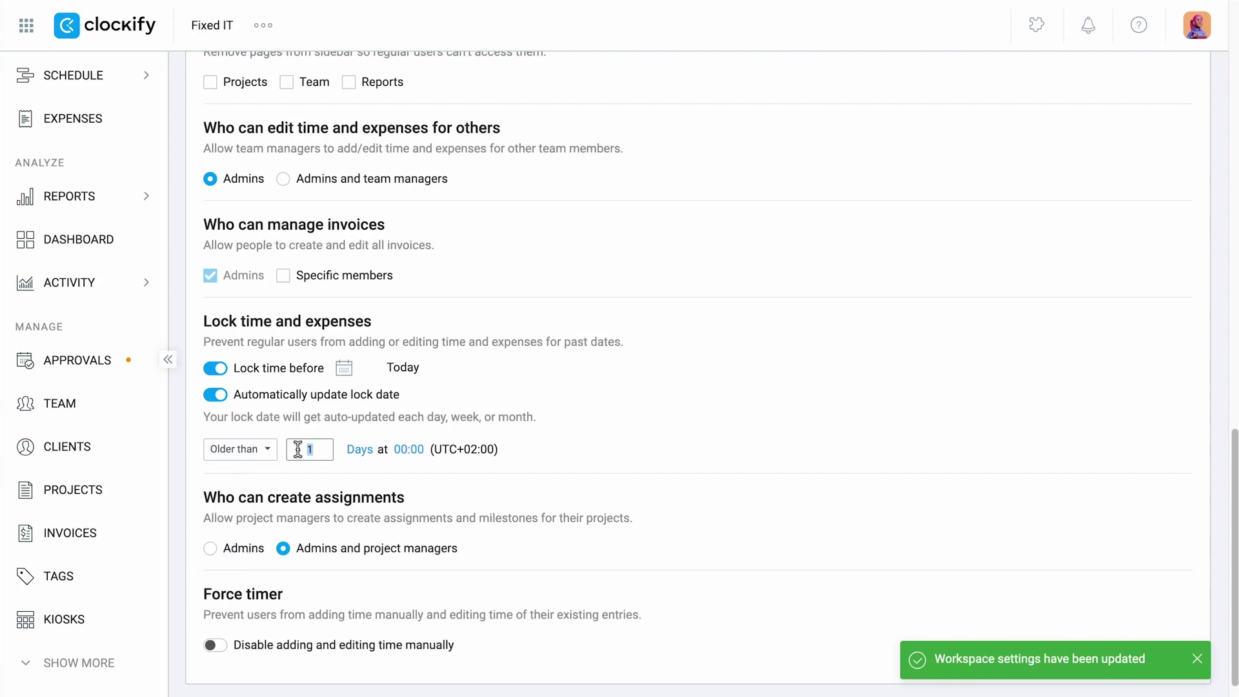
Set the lock period to 7 days and confirm locked-week entries can't be edited.
{"action": "type", "text": "7"}
{"action": "left_click", "coordinate": [360, 450]}
{"action": "left_click", "coordinate": [370, 478]}
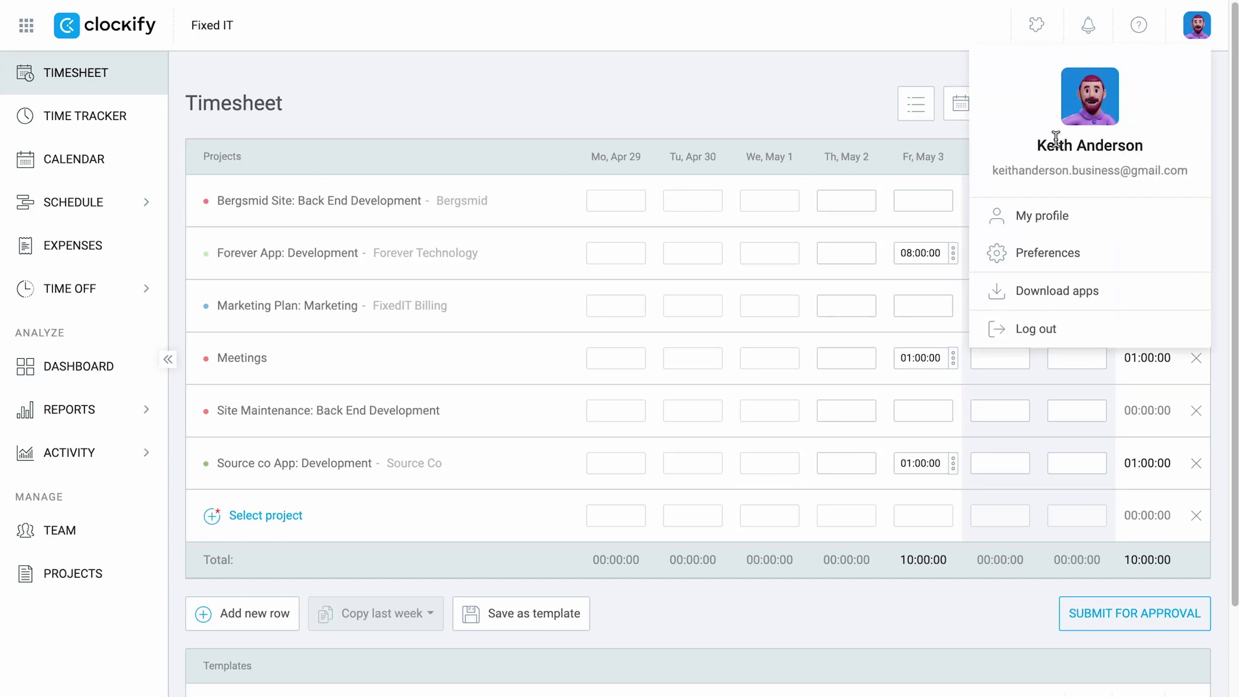
{"action": "left_click", "coordinate": [648, 188]}
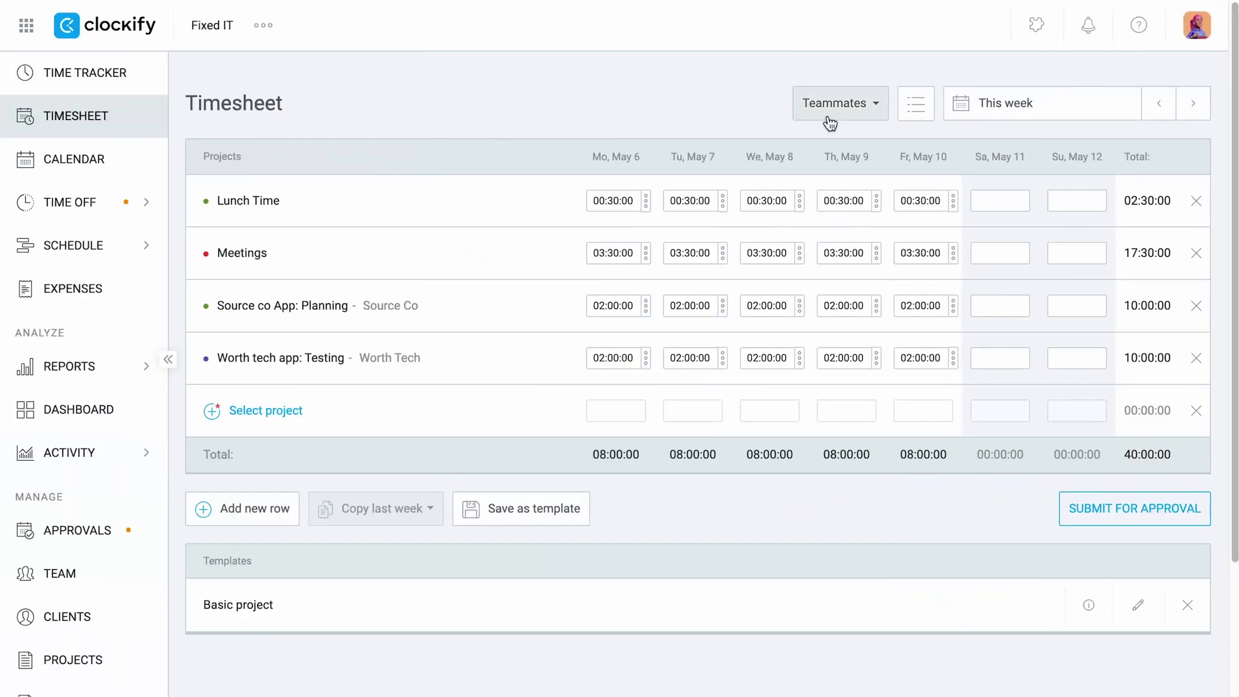
Enter Monday Meetings time on a teammate's timesheet for last week.
{"action": "left_click", "coordinate": [829, 119]}
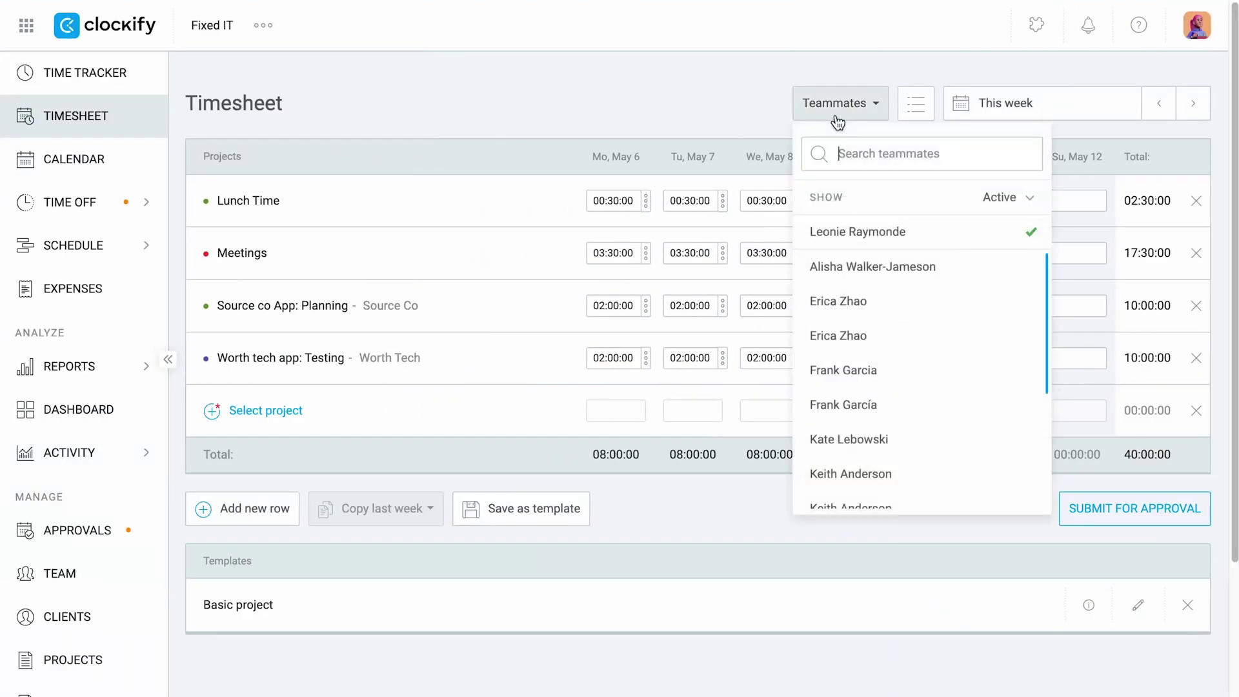
{"action": "scroll", "coordinate": [855, 361], "scroll_direction": "down", "scroll_amount": 1}
{"action": "left_click", "coordinate": [858, 458]}
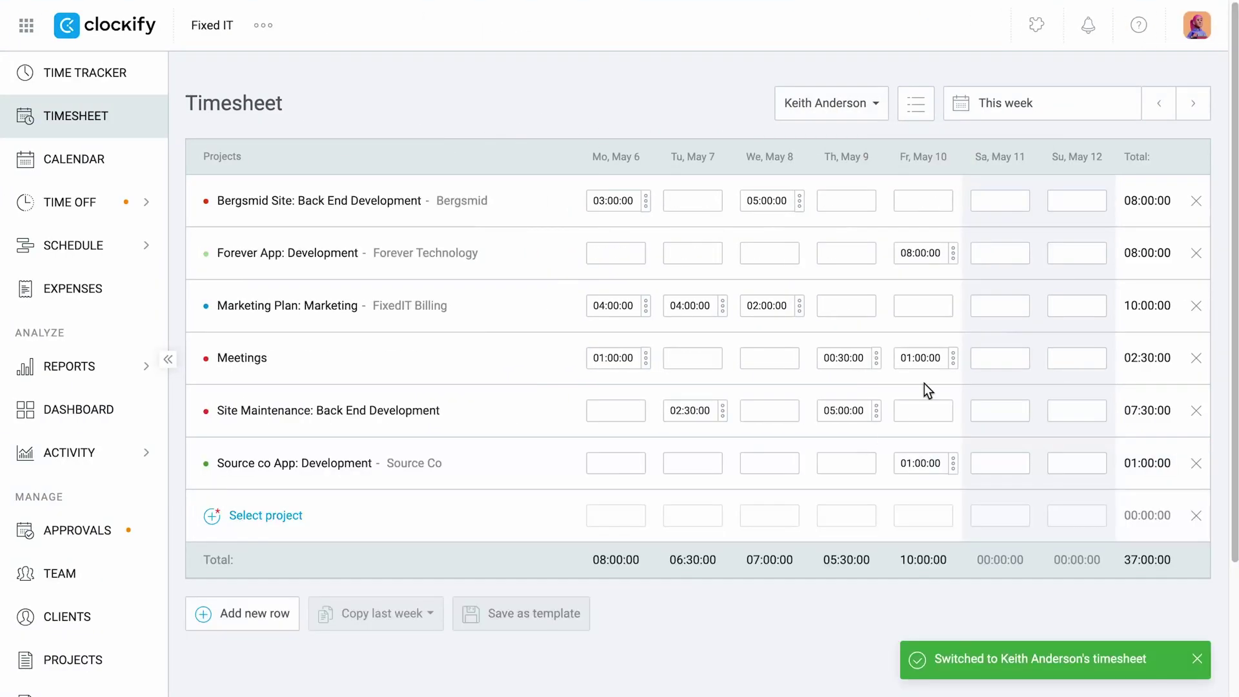
{"action": "left_click", "coordinate": [1158, 107]}
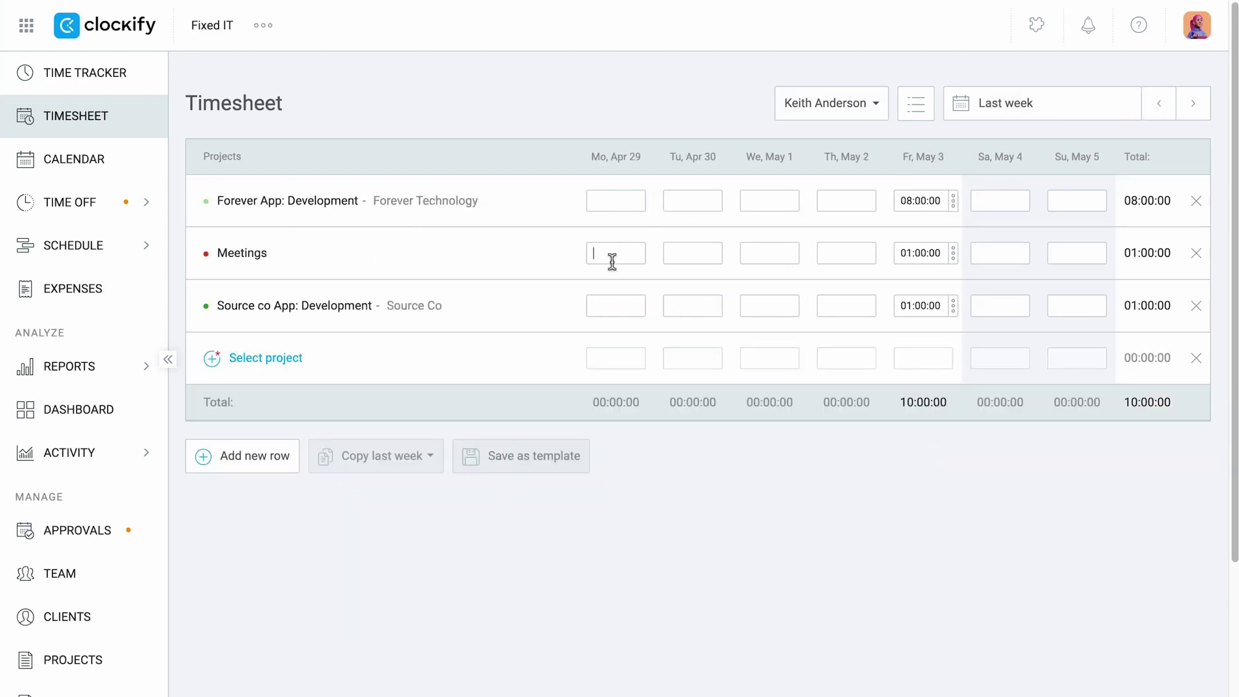
{"action": "key", "text": "Return"}
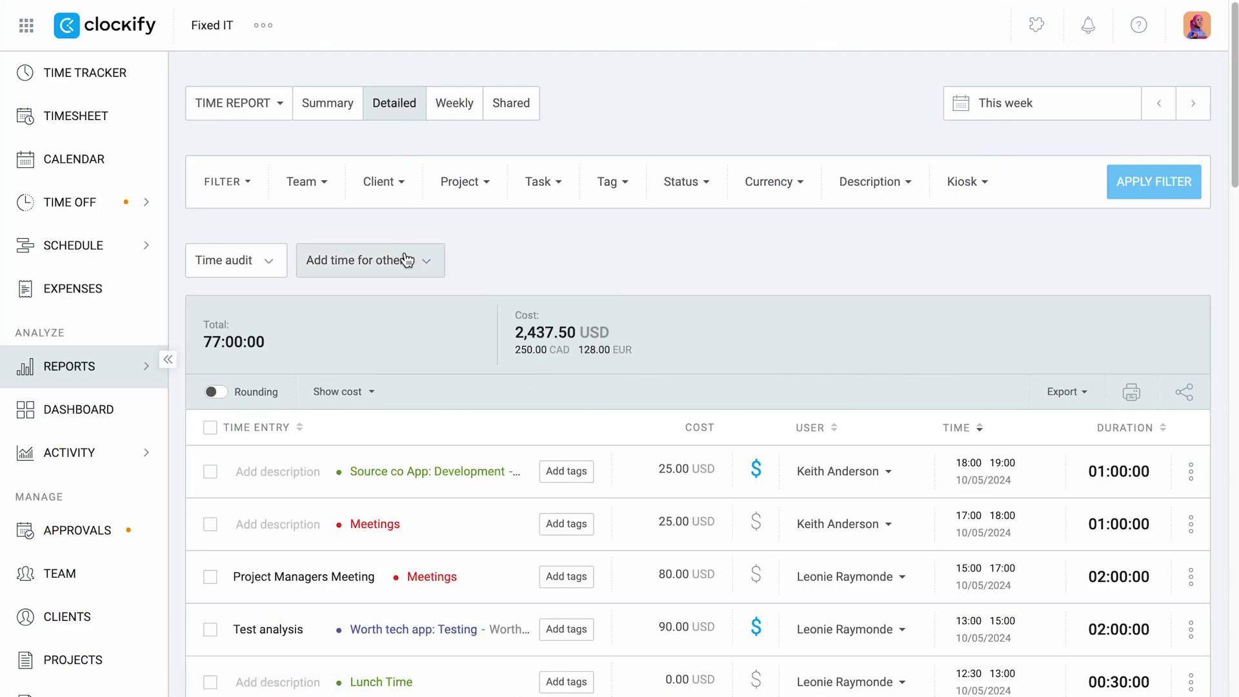
Start a Detailed report time entry for two selected users and bring up project choices.
{"action": "left_click", "coordinate": [407, 261]}
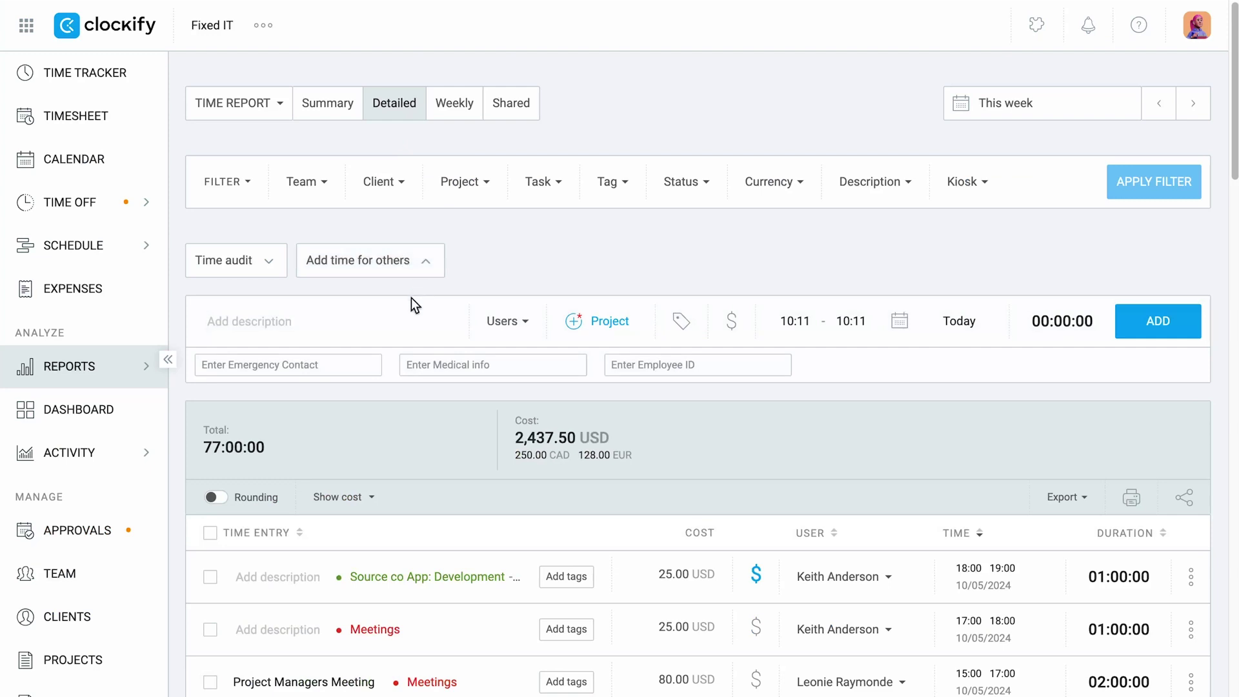
{"action": "left_click", "coordinate": [504, 321]}
{"action": "scroll", "coordinate": [573, 581], "scroll_direction": "down", "scroll_amount": 5}
{"action": "scroll", "coordinate": [571, 600], "scroll_direction": "down", "scroll_amount": 3}
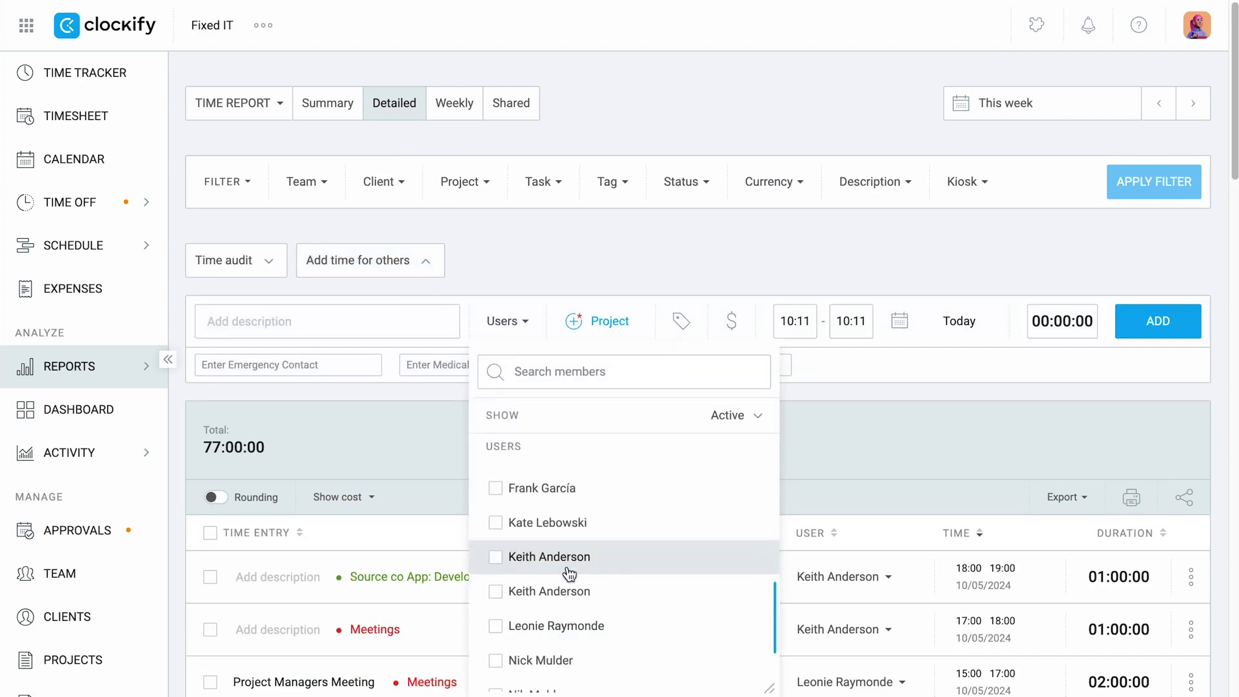
{"action": "left_click", "coordinate": [566, 524]}
{"action": "left_click", "coordinate": [516, 325]}
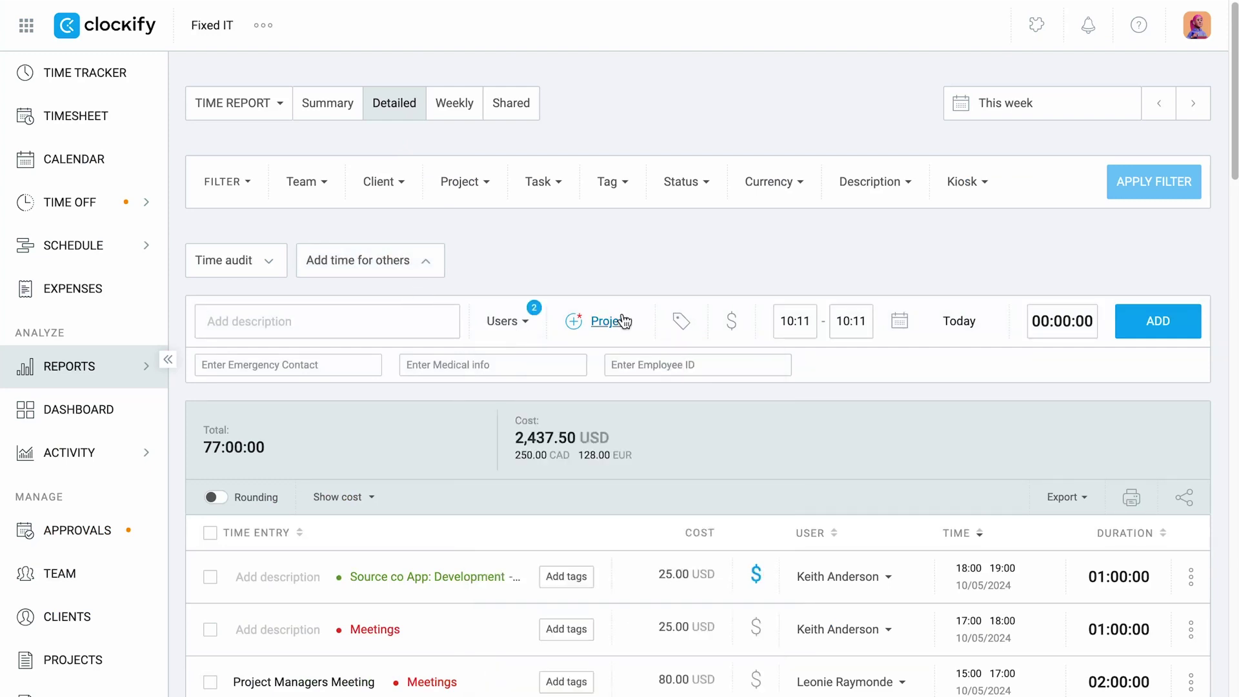
{"action": "left_click", "coordinate": [594, 322]}
{"action": "scroll", "coordinate": [687, 535], "scroll_direction": "down", "scroll_amount": 6}
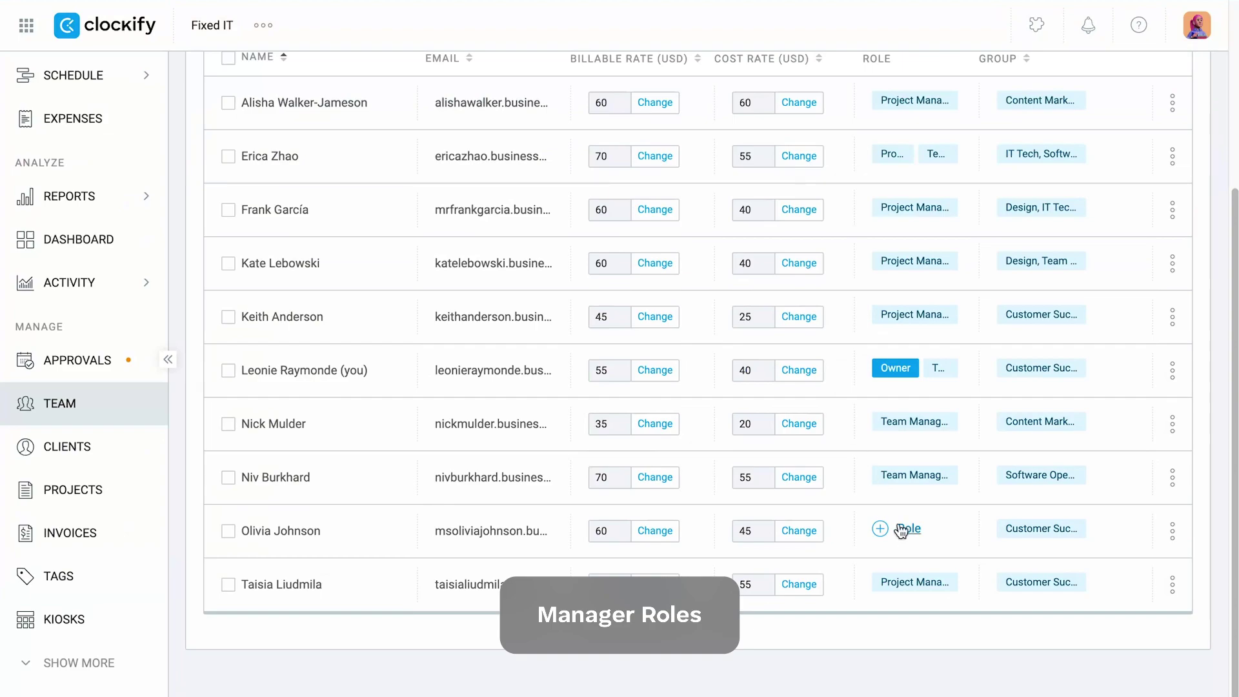
Approve a teammate's submitted timesheet.
{"action": "left_click", "coordinate": [903, 529]}
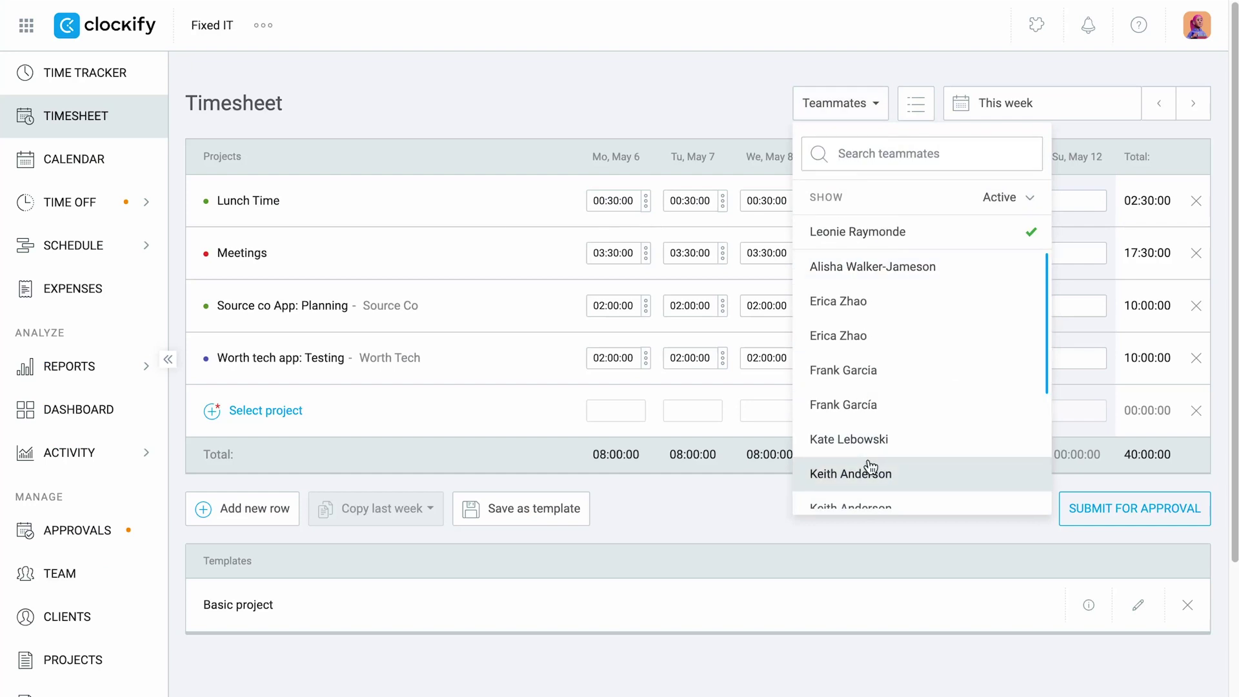
{"action": "left_click", "coordinate": [866, 470]}
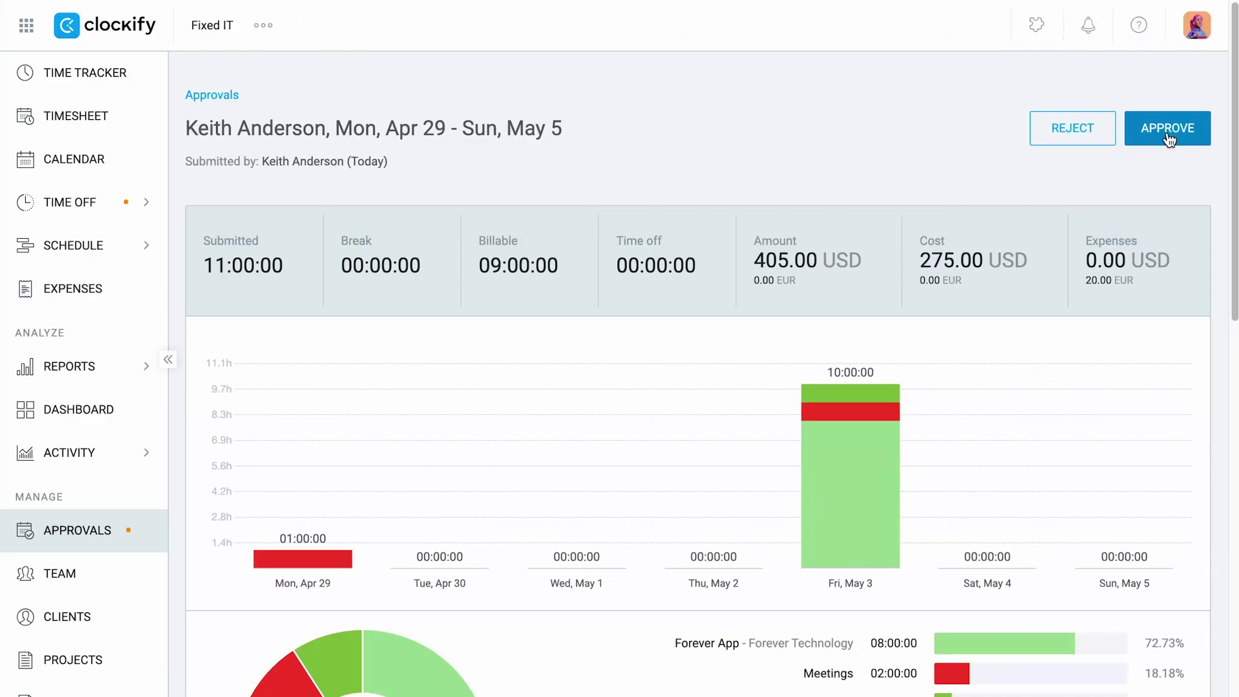
{"action": "left_click", "coordinate": [1167, 128]}
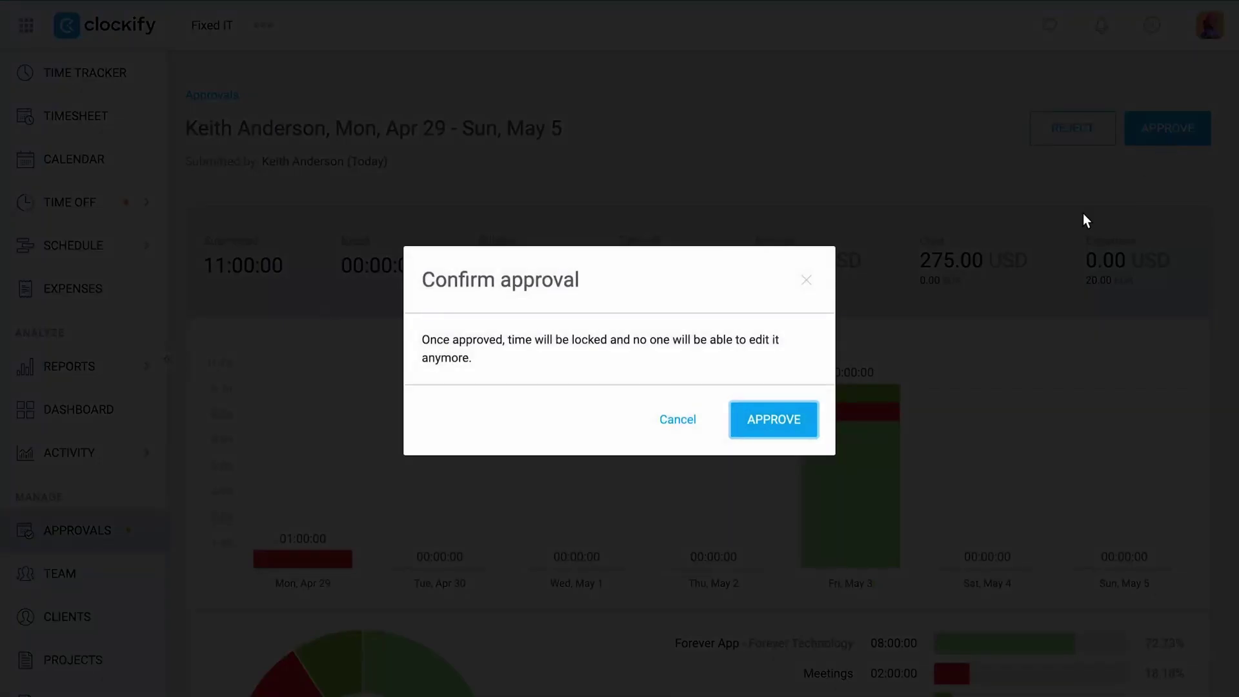
{"action": "left_click", "coordinate": [791, 420]}
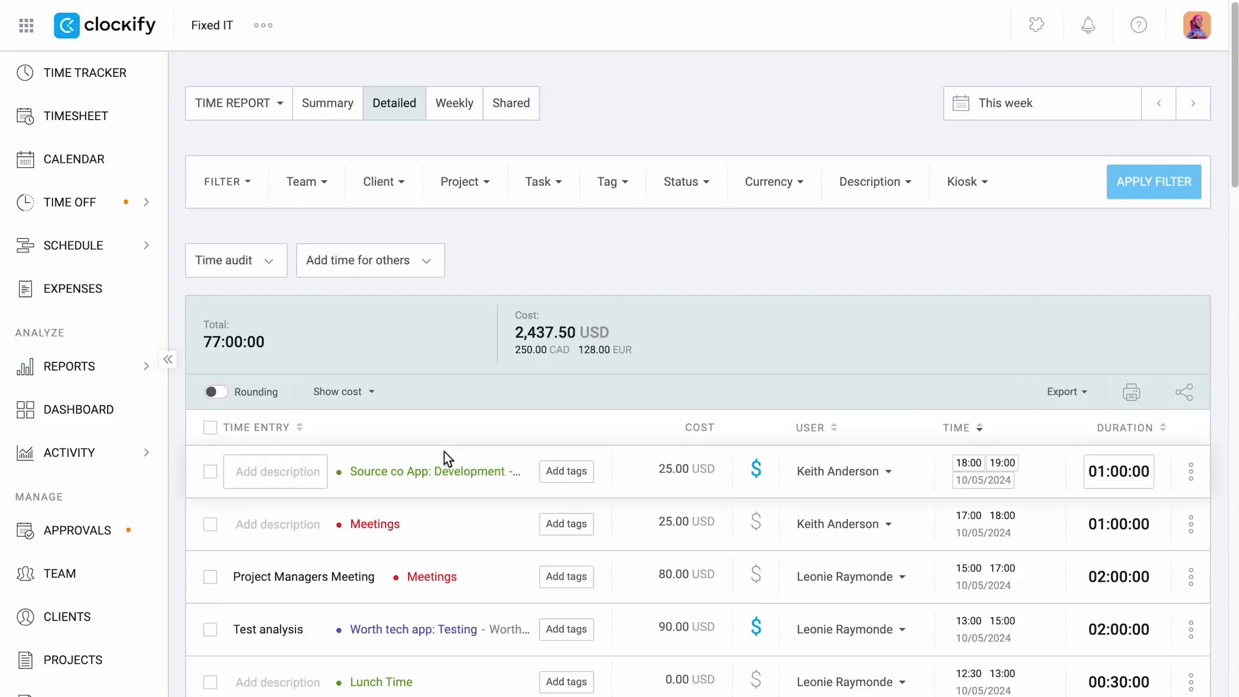
Review who has access to the Bergsmid Web App project.
{"action": "scroll", "coordinate": [445, 452], "scroll_direction": "down", "scroll_amount": 5}
{"action": "scroll", "coordinate": [444, 451], "scroll_direction": "down", "scroll_amount": 4}
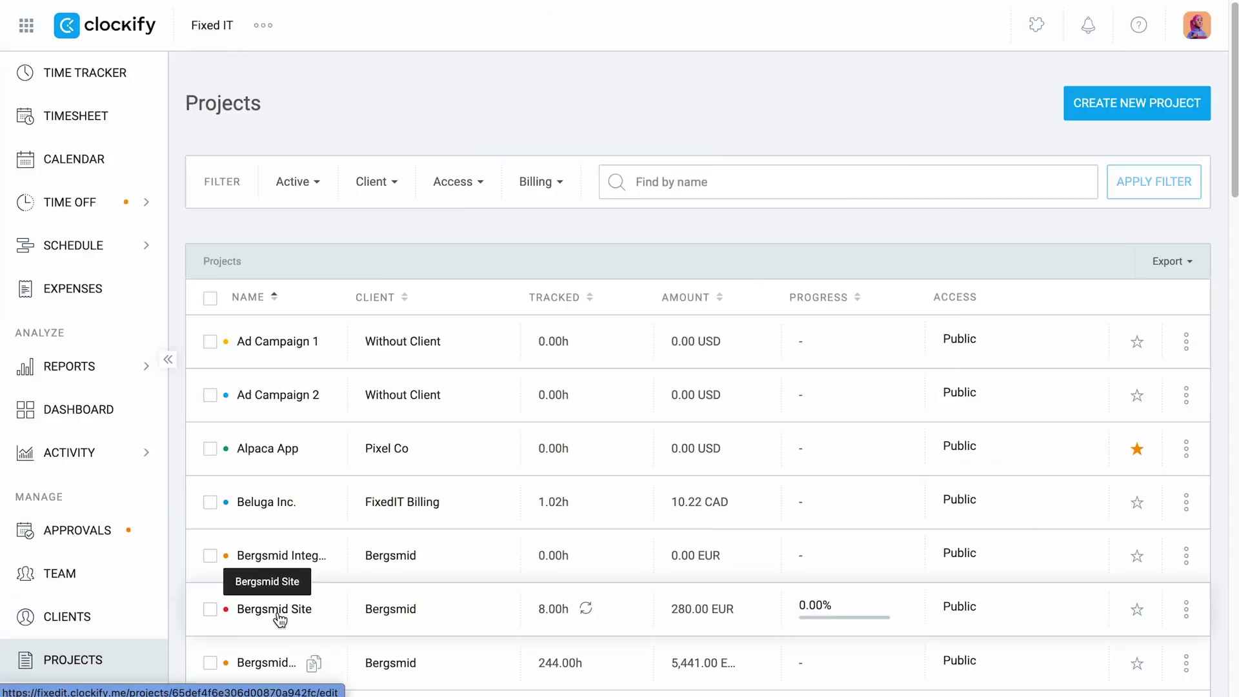
{"action": "left_click", "coordinate": [266, 663]}
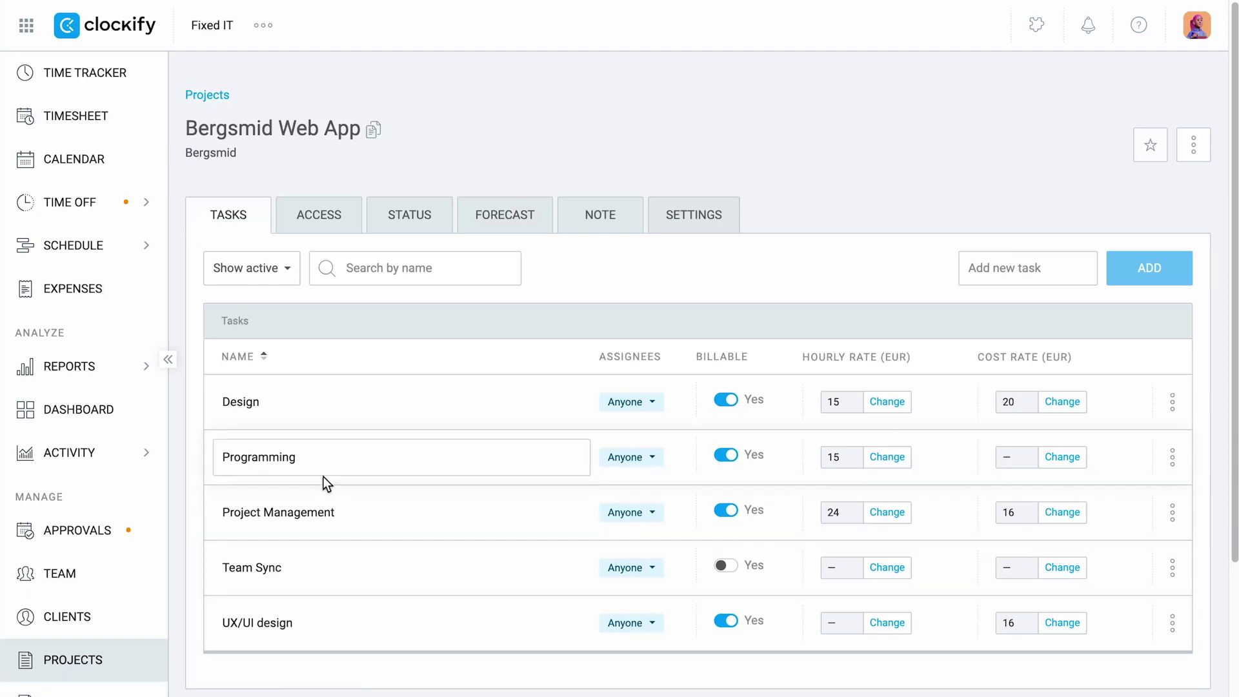
{"action": "left_click", "coordinate": [324, 218]}
{"action": "scroll", "coordinate": [442, 525], "scroll_direction": "down", "scroll_amount": 3}
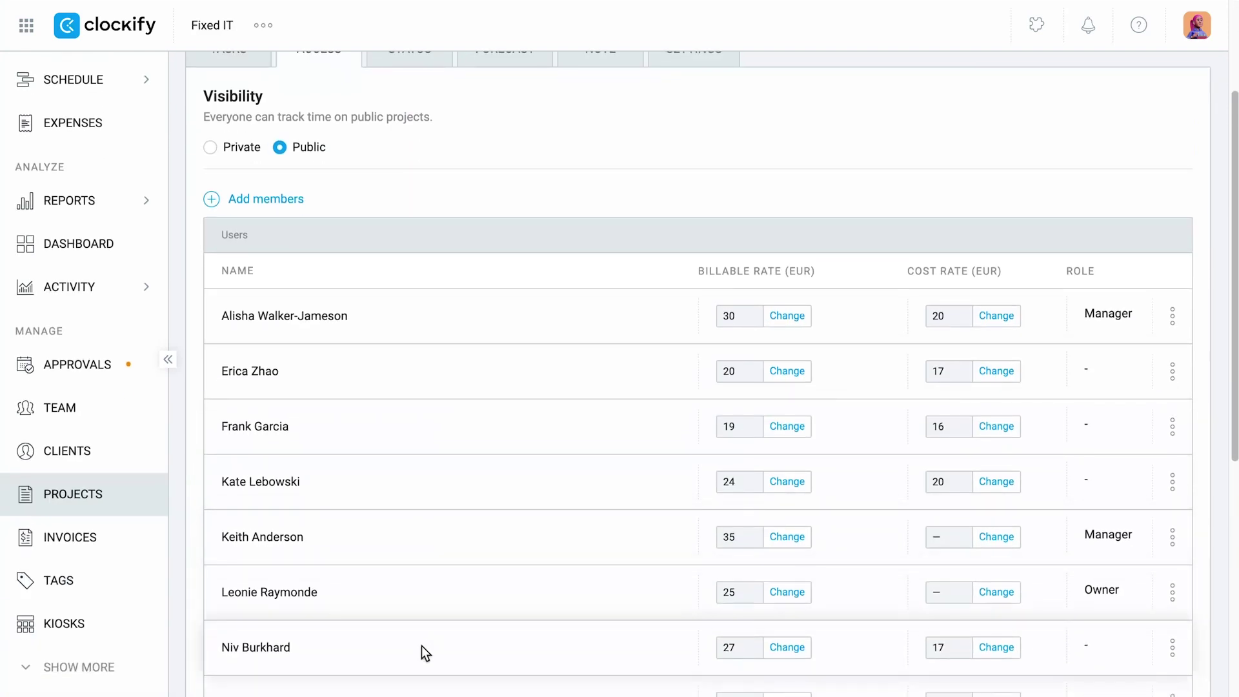
{"action": "scroll", "coordinate": [423, 648], "scroll_direction": "up", "scroll_amount": 3}
View the project's forecast for the earlier Mar–Apr range.
{"action": "left_click", "coordinate": [487, 219]}
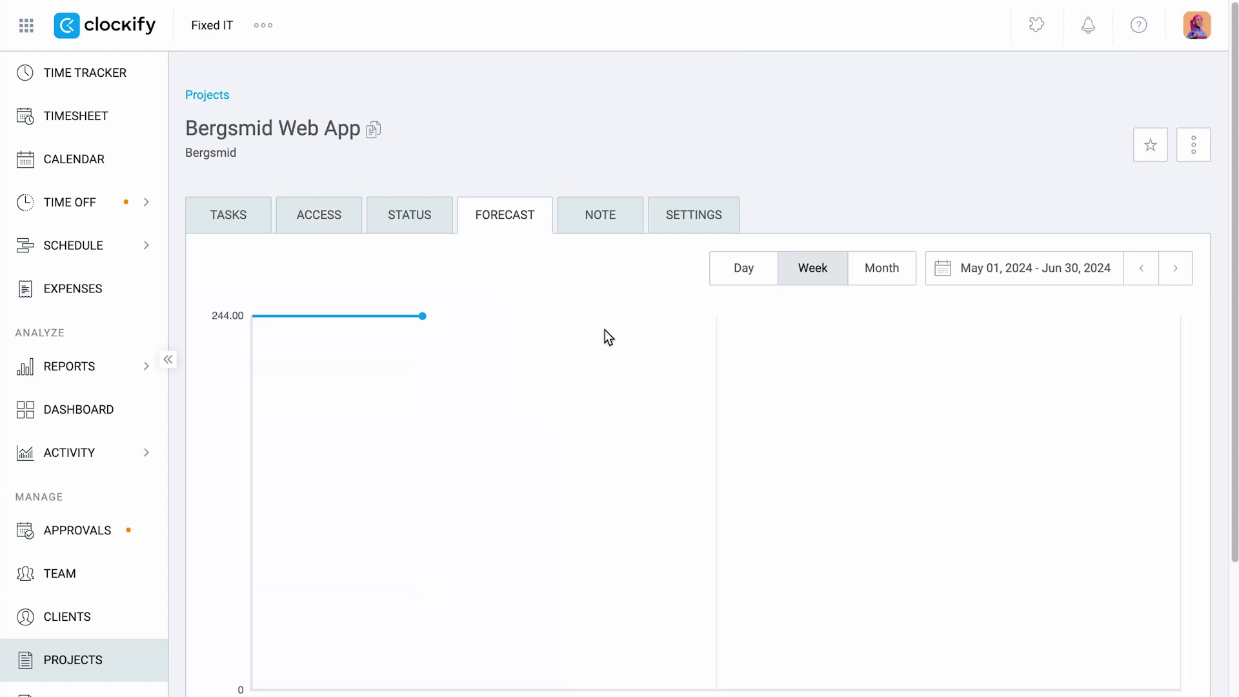
{"action": "scroll", "coordinate": [692, 342], "scroll_direction": "down", "scroll_amount": 2}
{"action": "left_click", "coordinate": [1141, 154]}
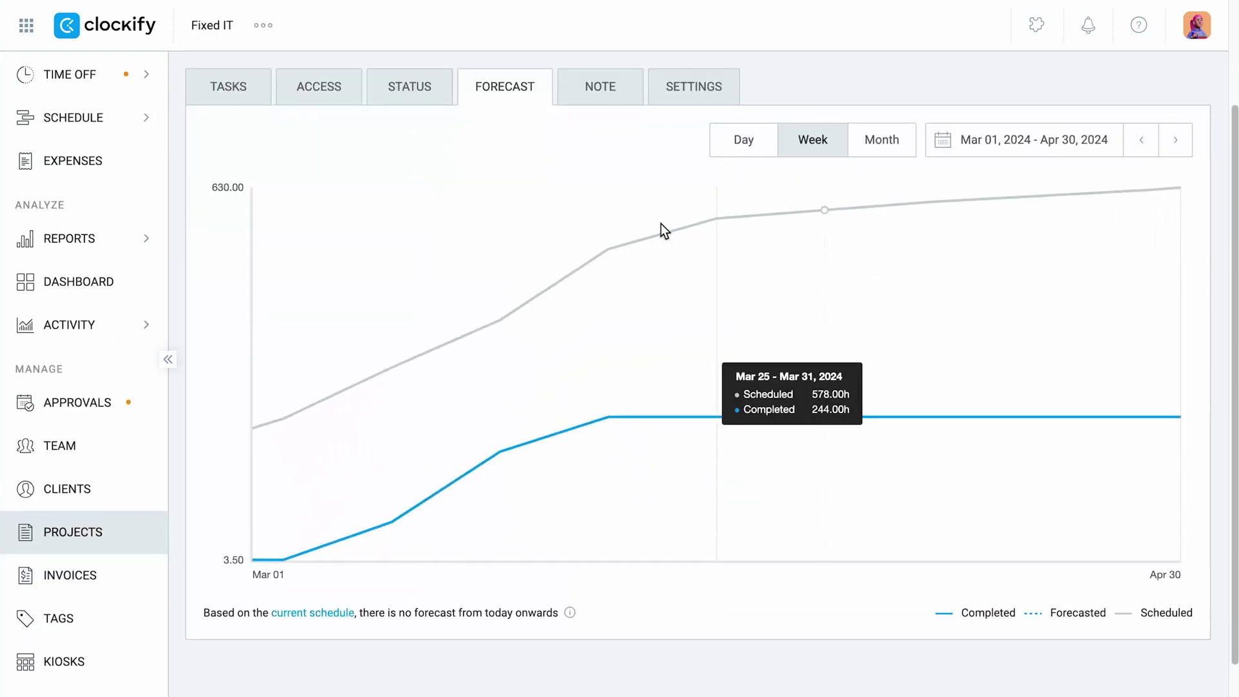
Review the estimate options in the project's settings.
{"action": "left_click", "coordinate": [692, 90]}
{"action": "scroll", "coordinate": [534, 445], "scroll_direction": "down", "scroll_amount": 10}
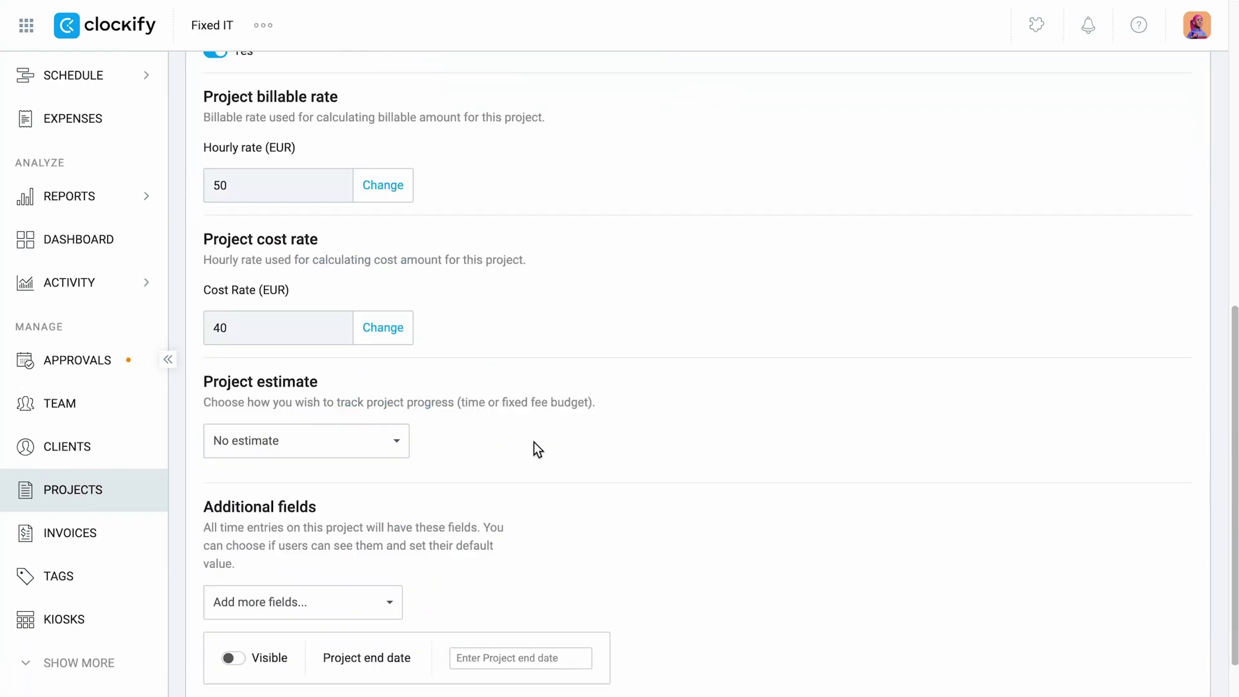
{"action": "left_click", "coordinate": [377, 443]}
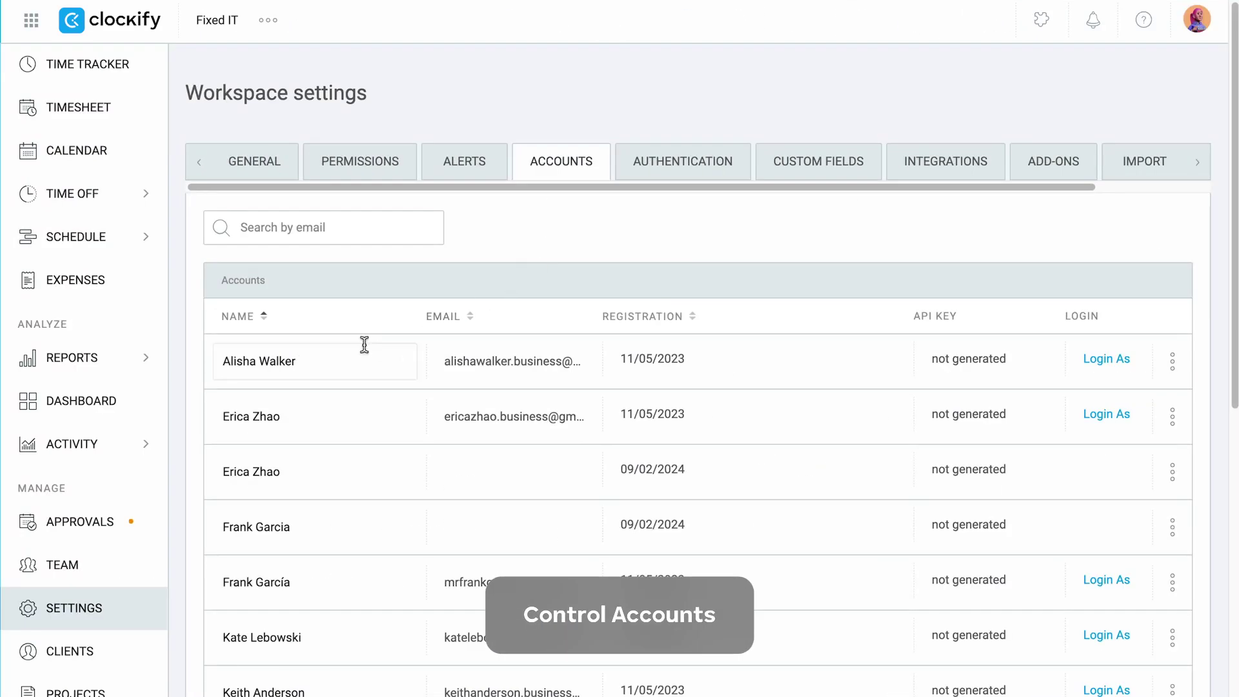
Rename a user's account, log in as them, and restrict project status visibility to Admins.
{"action": "left_click", "coordinate": [342, 351]}
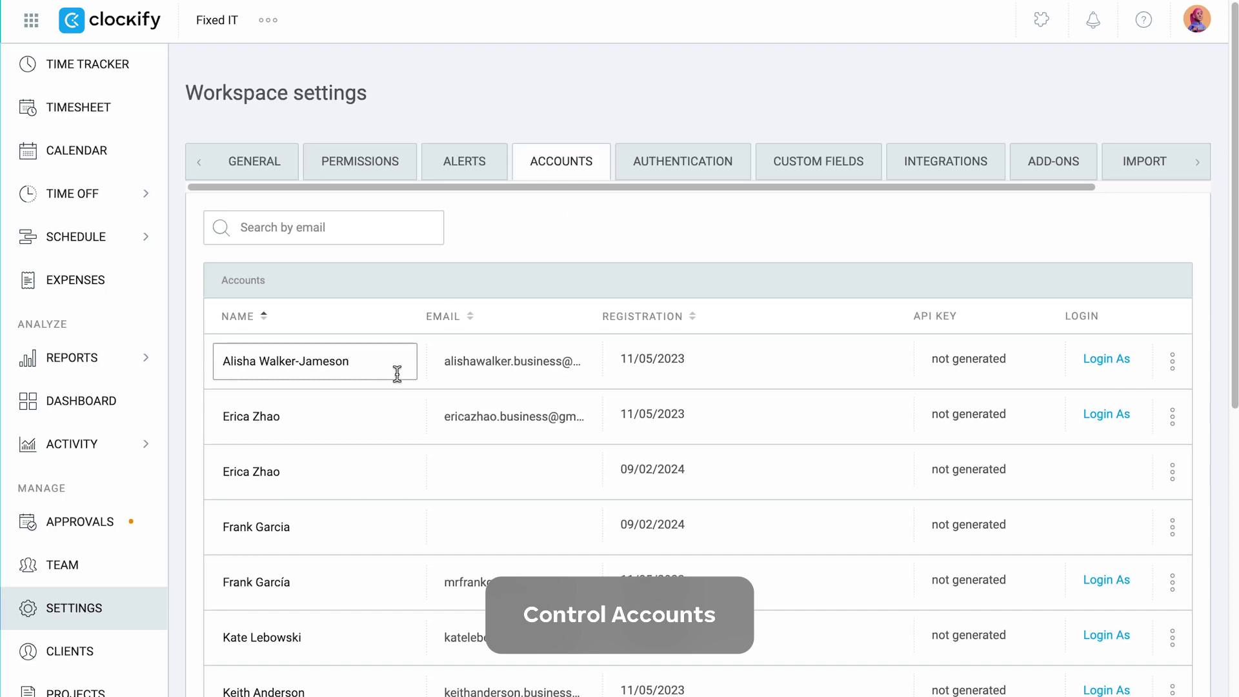
{"action": "left_click", "coordinate": [443, 370]}
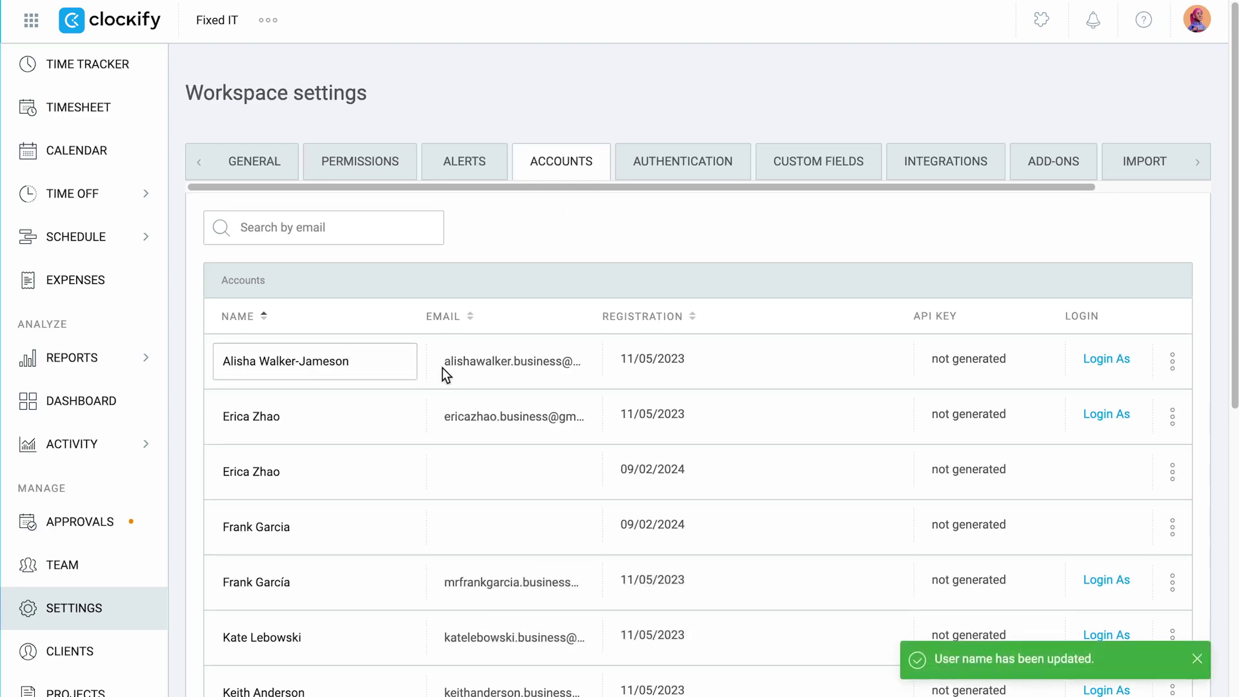
{"action": "left_click", "coordinate": [1096, 366]}
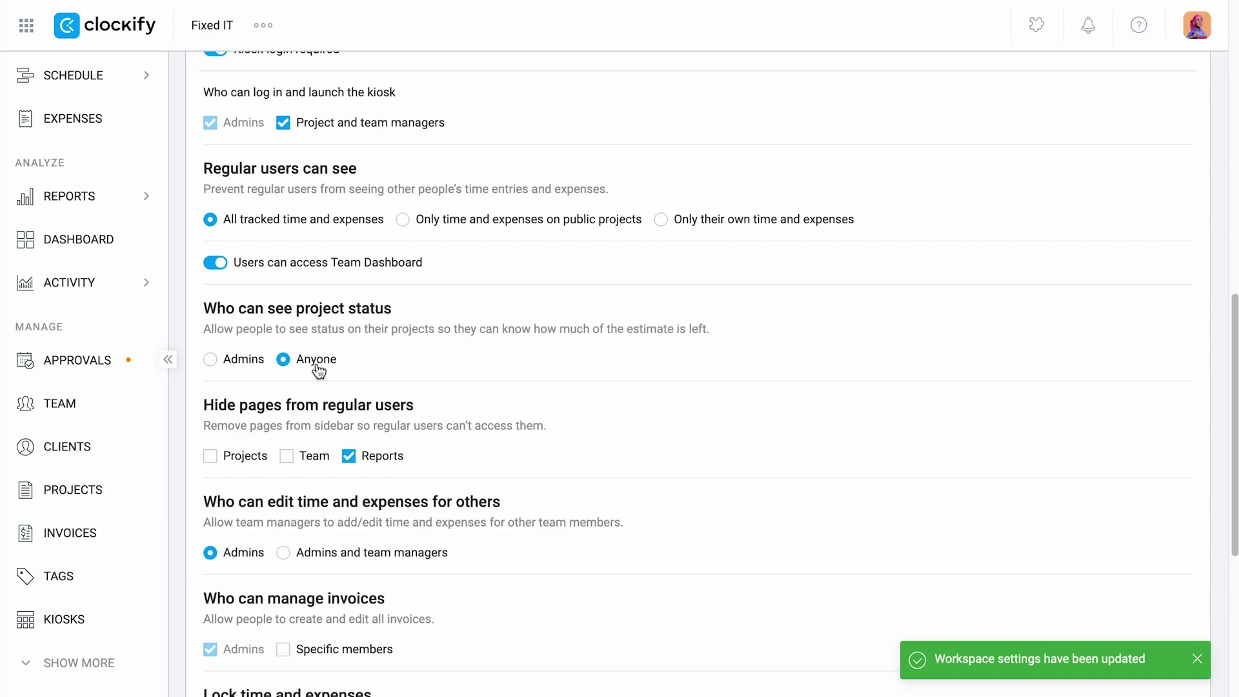
{"action": "left_click", "coordinate": [255, 365]}
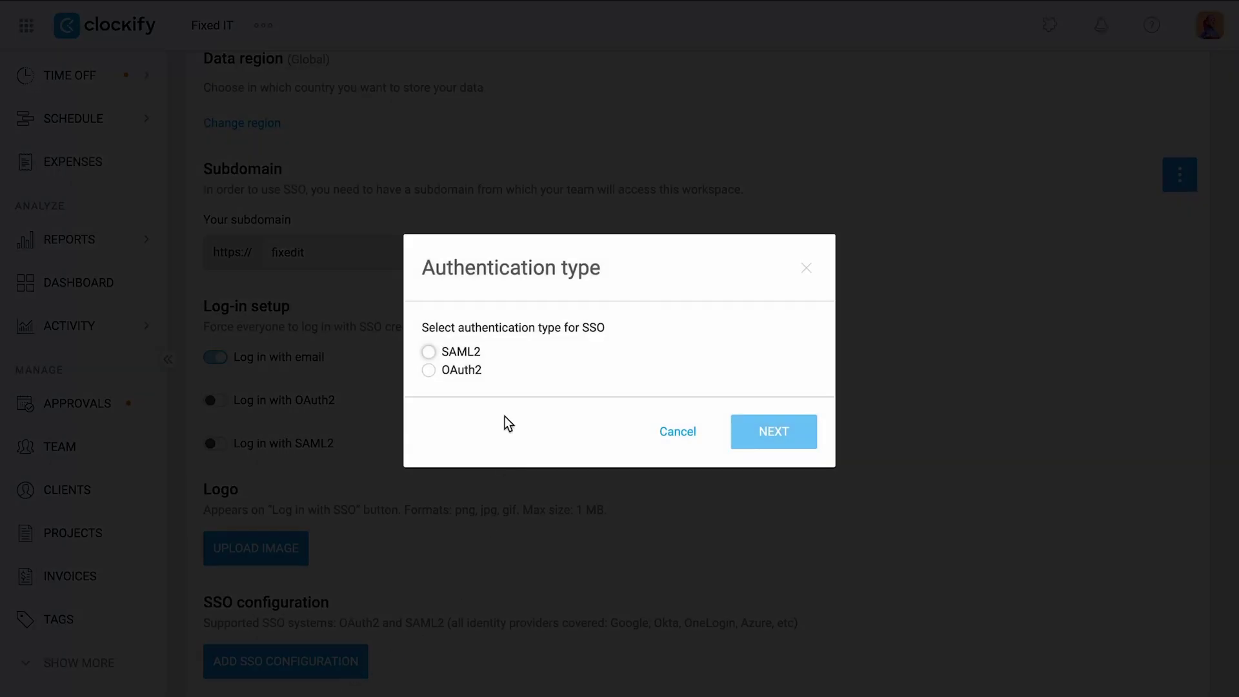
Choose SAML2 as the SSO type with the Okta identity provider template.
{"action": "left_click", "coordinate": [465, 353]}
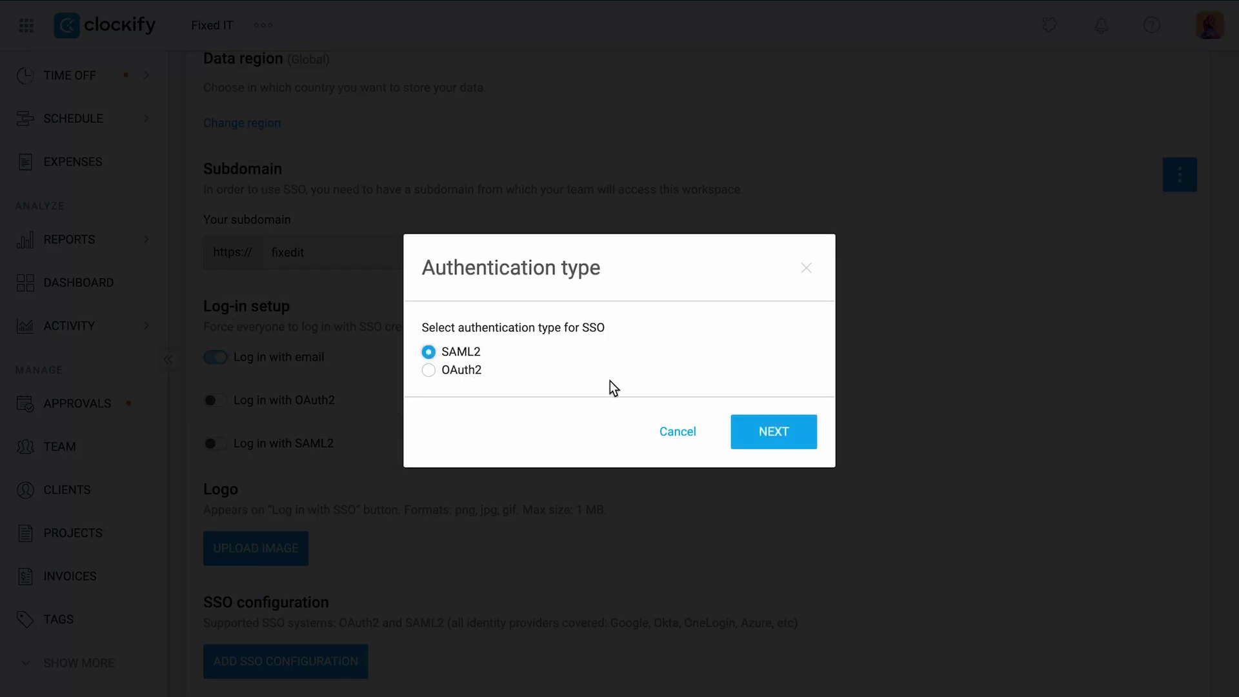
{"action": "left_click", "coordinate": [735, 426]}
{"action": "left_click", "coordinate": [464, 378]}
{"action": "left_click", "coordinate": [768, 484]}
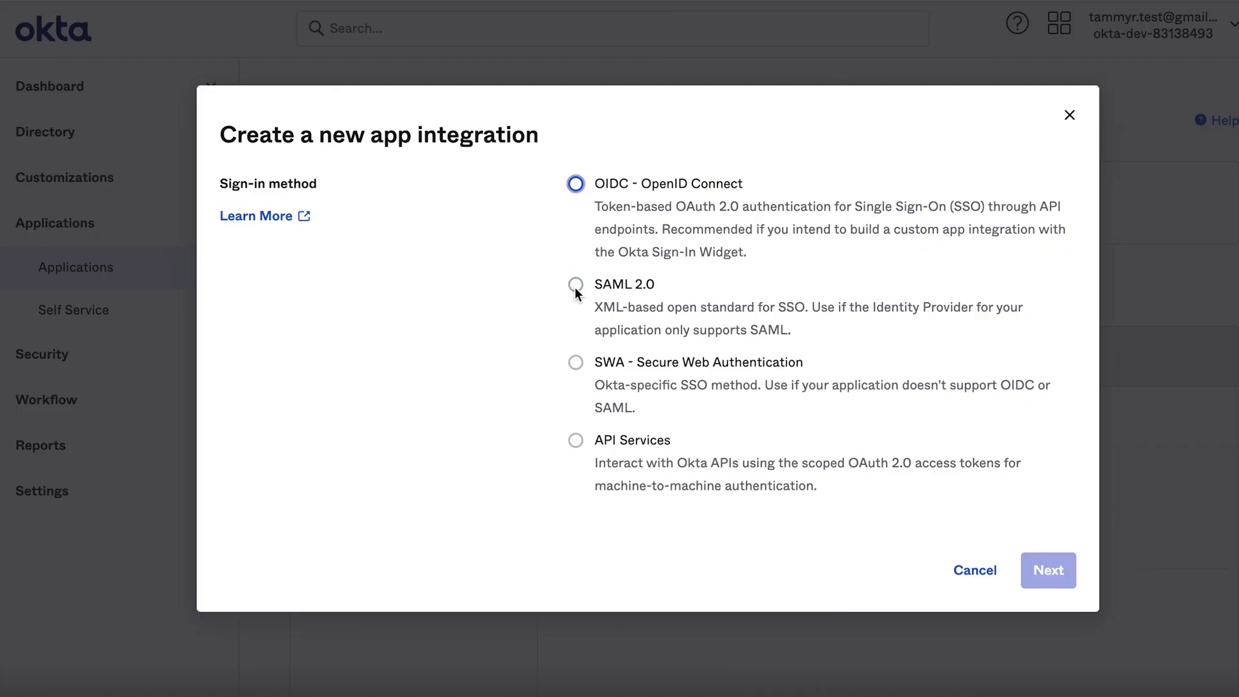
Create a SAML 2.0 Okta app integration and paste the JSON as its Default RelayState.
{"action": "left_click", "coordinate": [574, 283]}
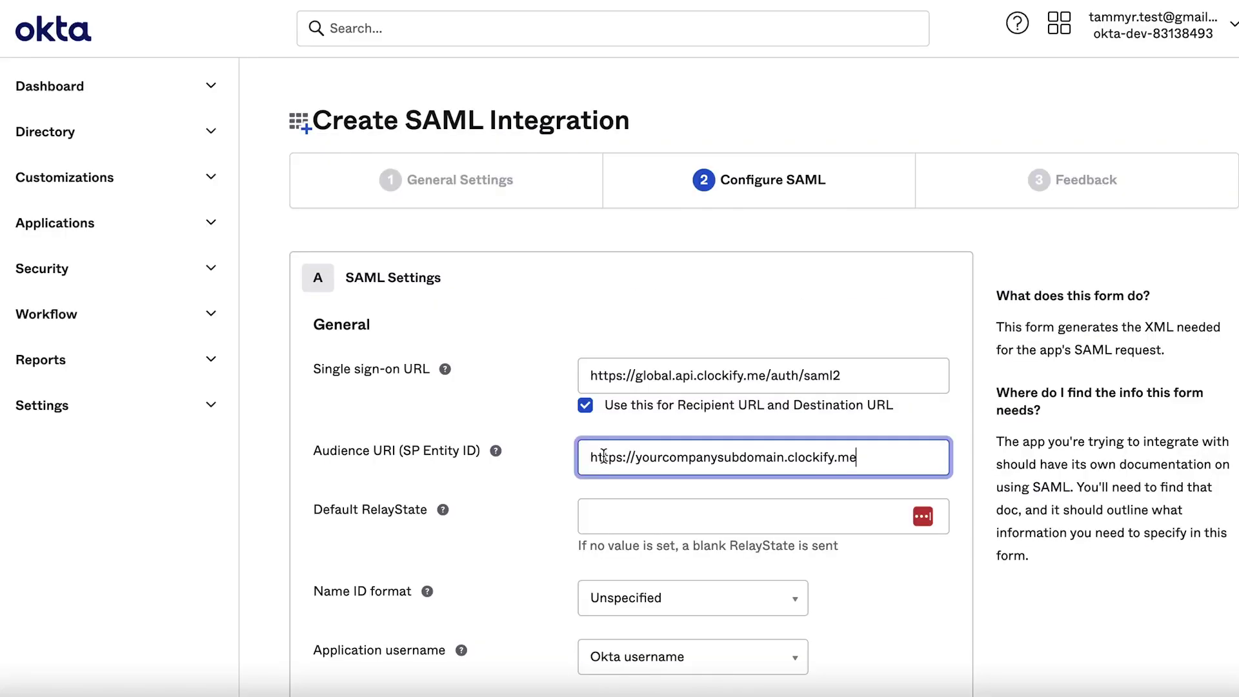
{"action": "scroll", "coordinate": [603, 457], "scroll_direction": "down", "scroll_amount": 2}
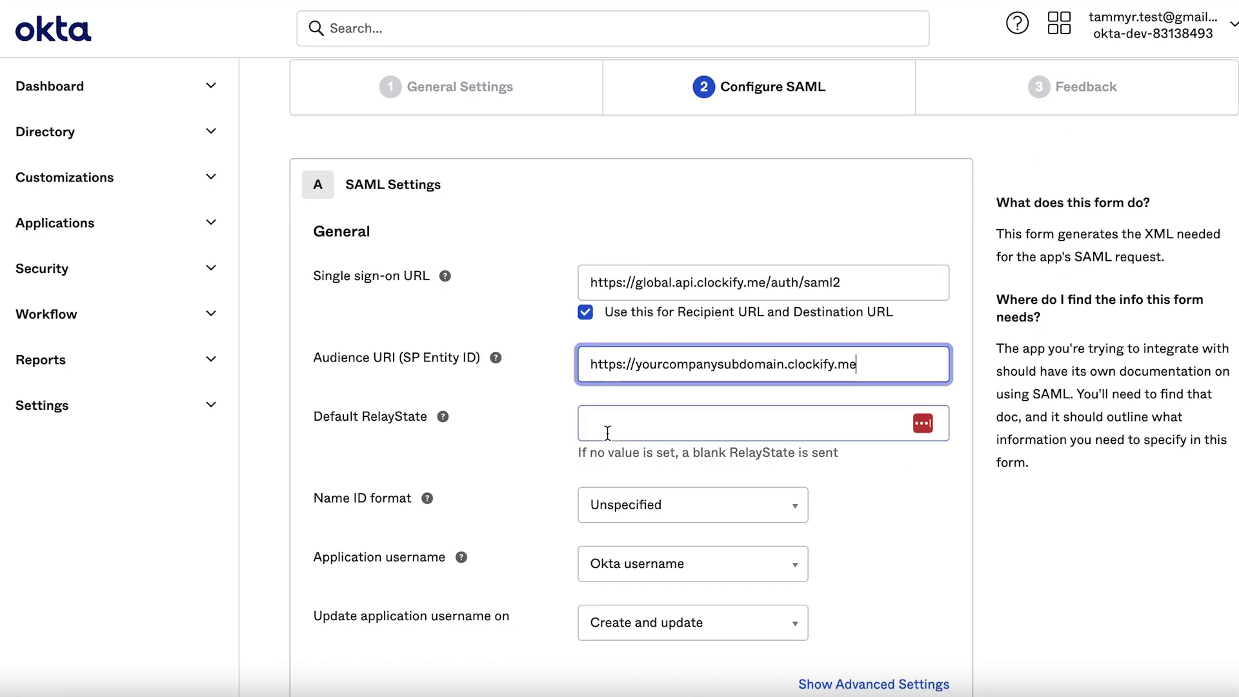
{"action": "left_click", "coordinate": [686, 429]}
{"action": "type", "text": "{\"tenantUrl\":\"https://yourcompanysubdomain.clockify.me\", \"organizationName\":\"yourcompanysubdomain\"}"}
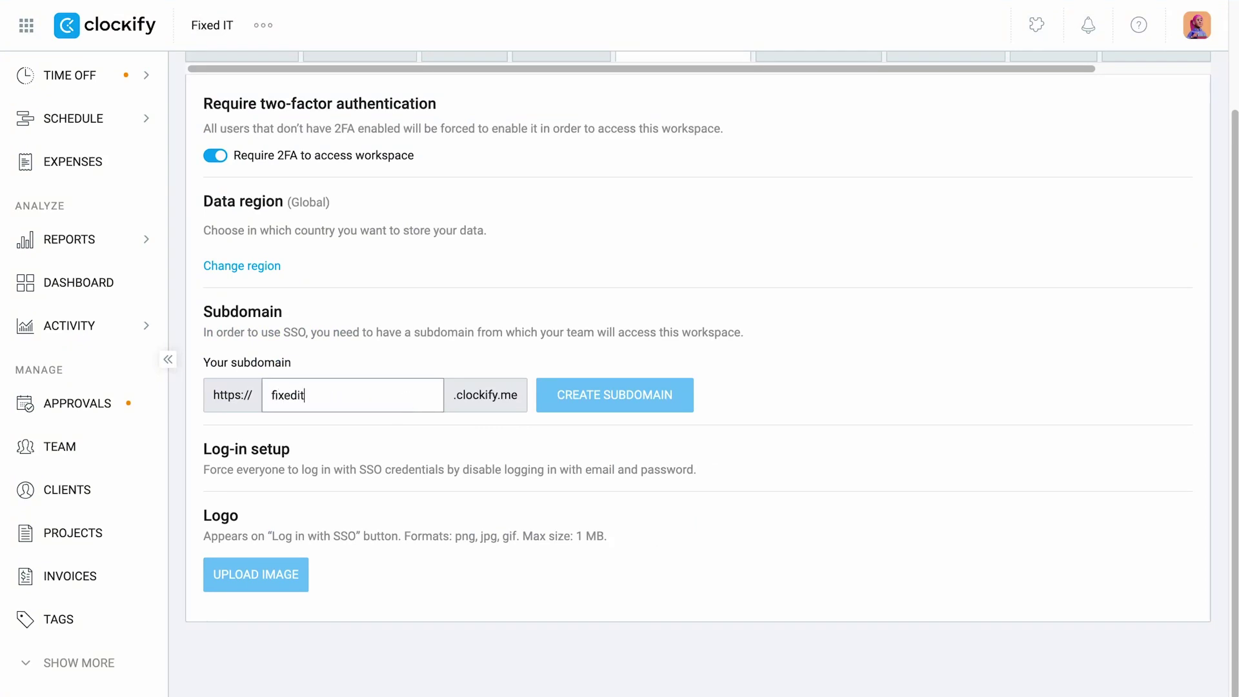
Create the fixedit subdomain and sign in to the Fixed IT workspace through it.
{"action": "left_click", "coordinate": [570, 409]}
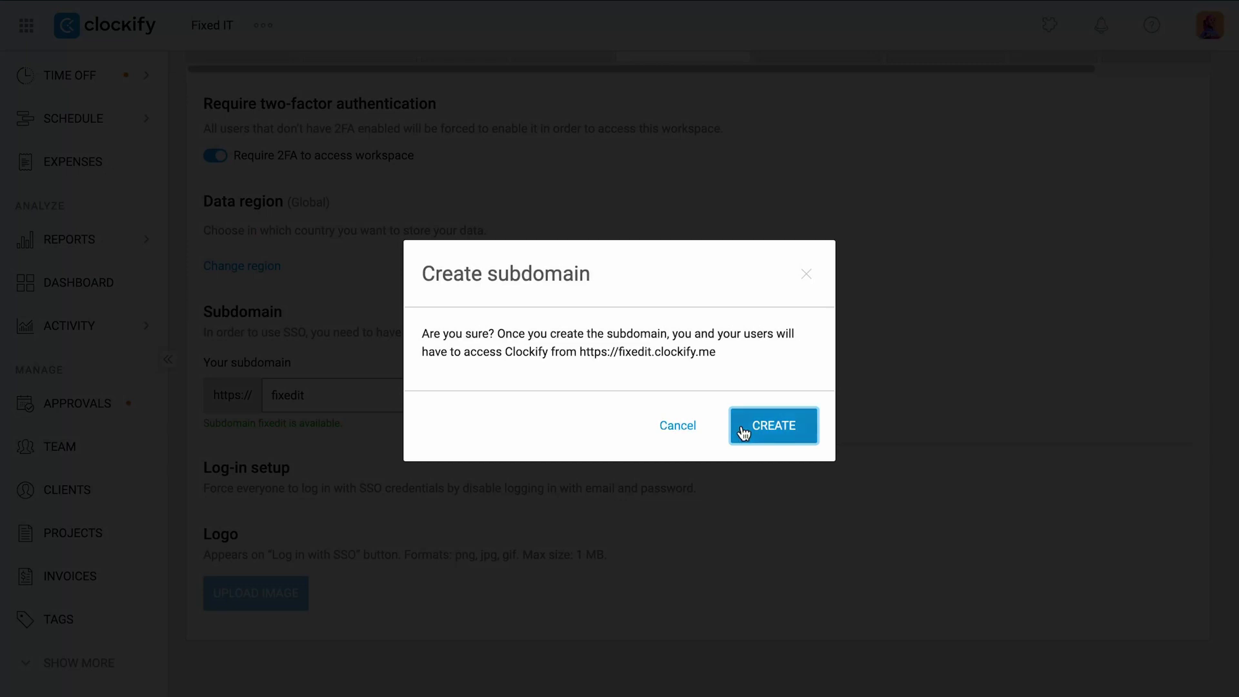
{"action": "left_click", "coordinate": [744, 431]}
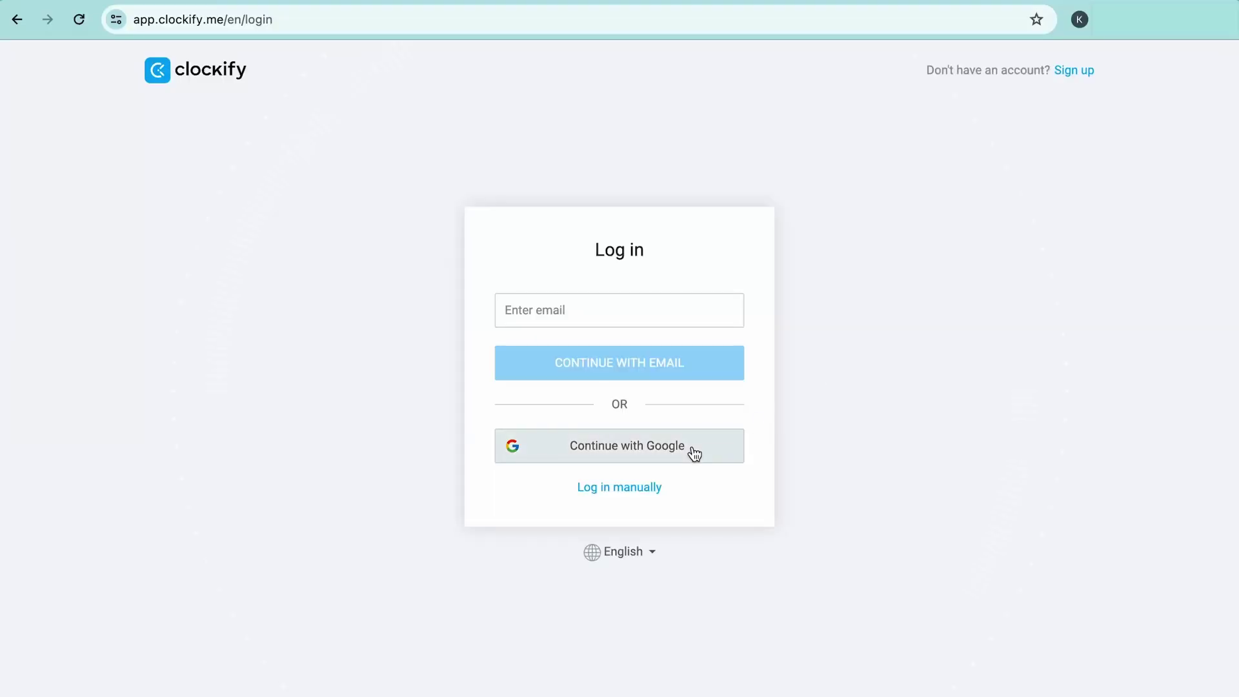
{"action": "left_click", "coordinate": [693, 451]}
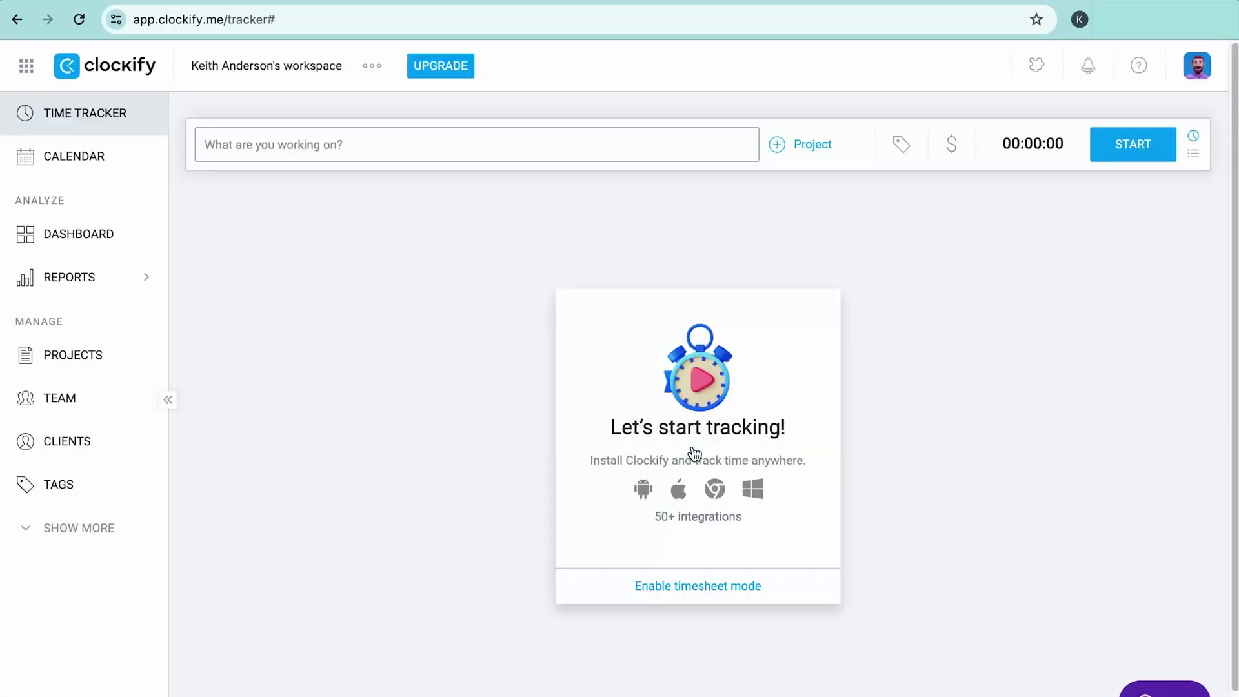
{"action": "left_click", "coordinate": [37, 64]}
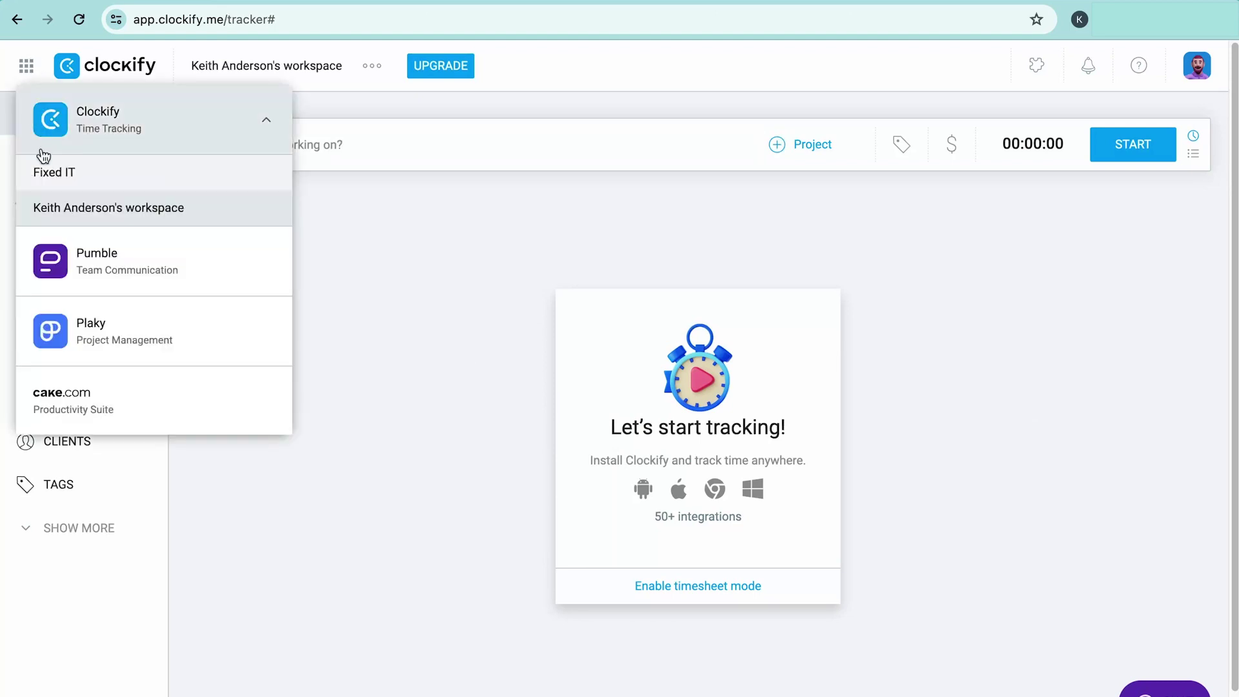
{"action": "left_click", "coordinate": [67, 173]}
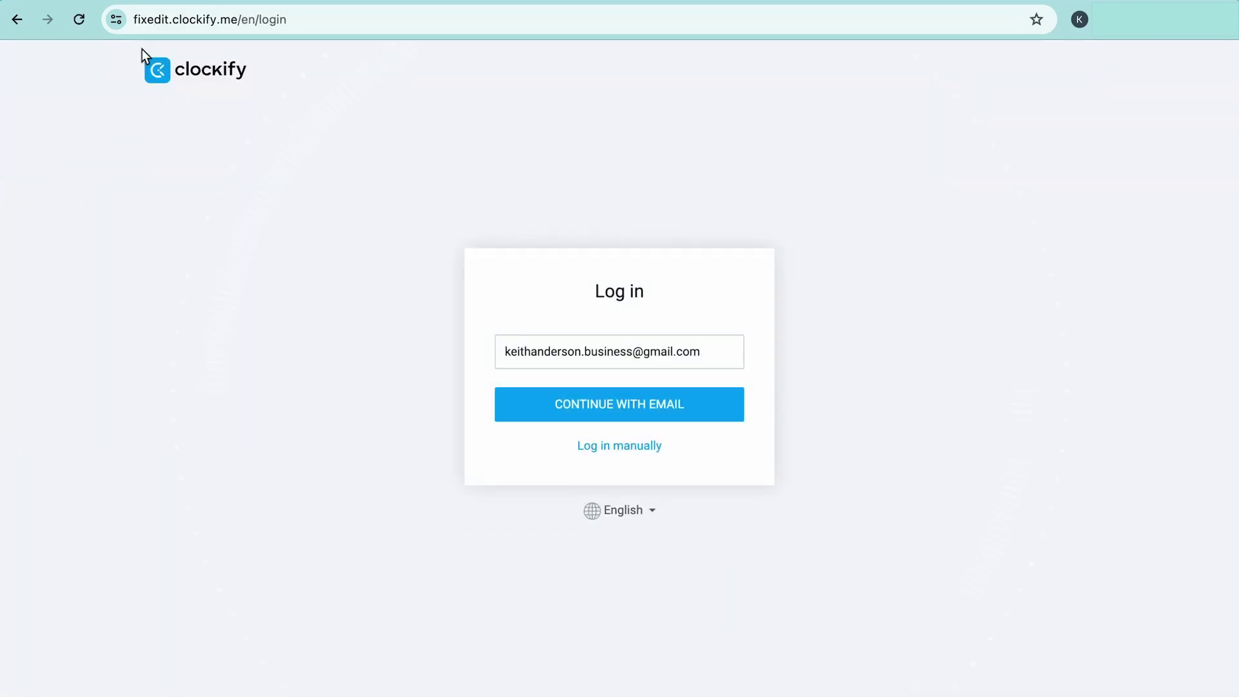
{"action": "left_click_drag", "start_coordinate": [131, 19], "coordinate": [222, 19]}
{"action": "left_click", "coordinate": [645, 394]}
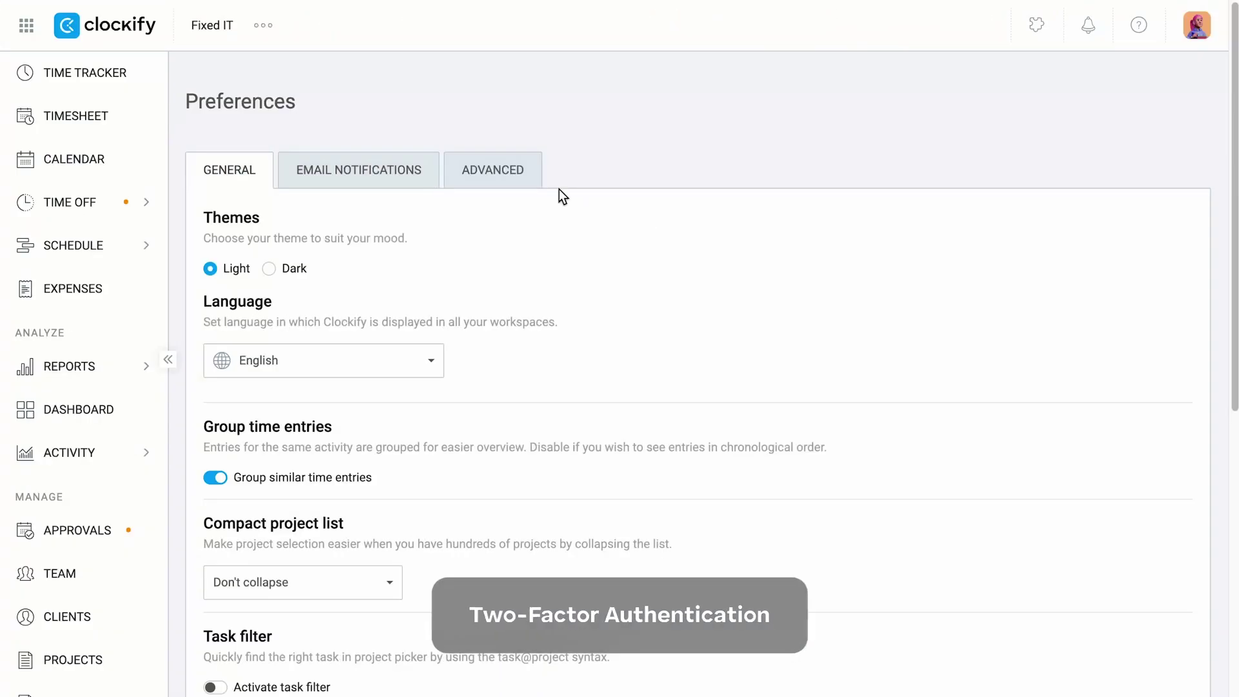
Enable two-factor authentication in Advanced preferences using the emailed one-time code.
{"action": "left_click", "coordinate": [510, 176]}
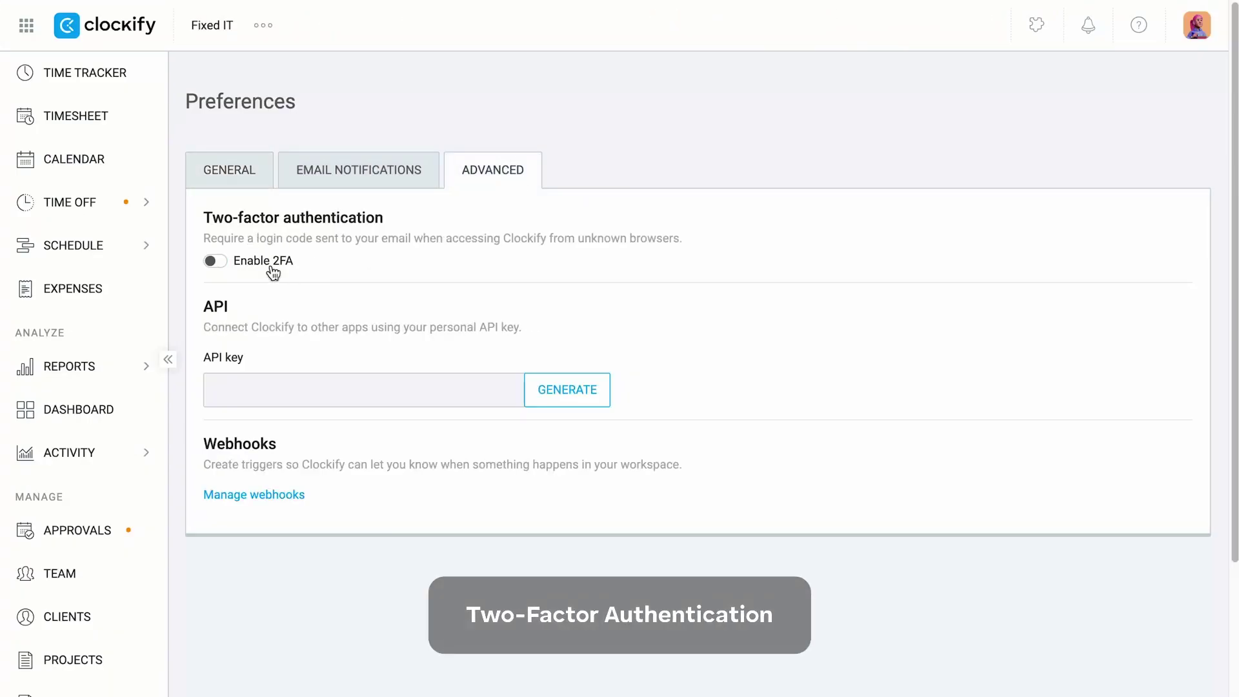
{"action": "left_click", "coordinate": [215, 261]}
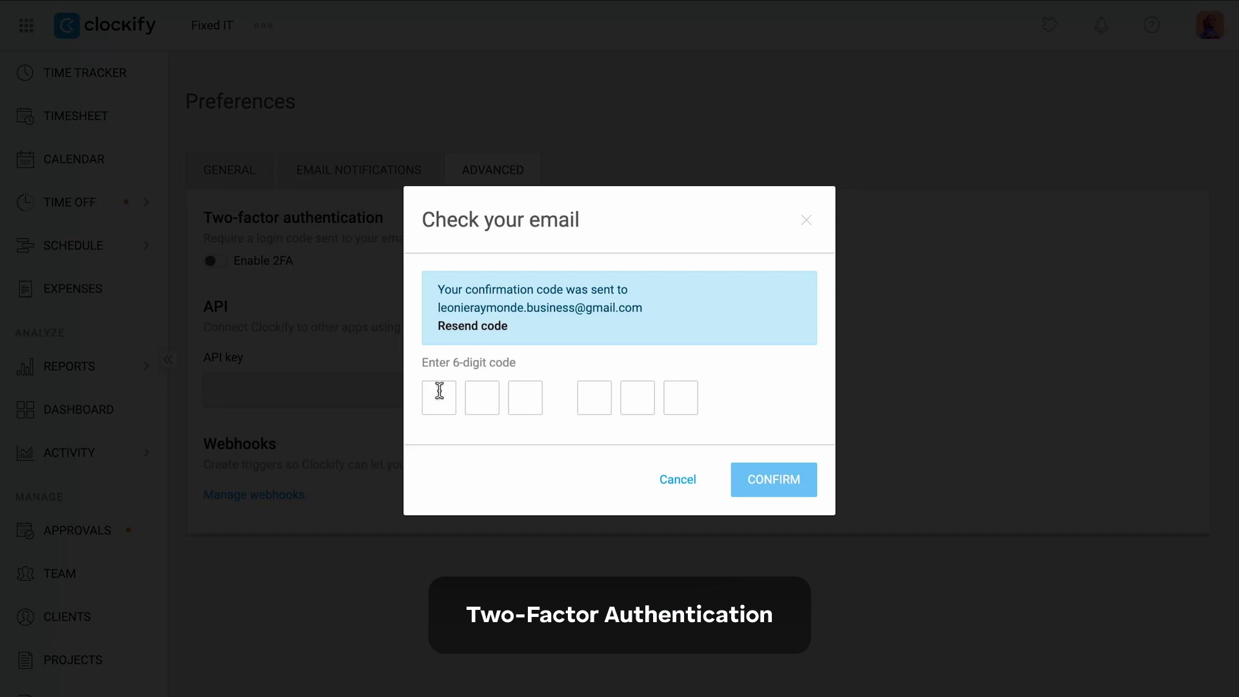
{"action": "left_click", "coordinate": [437, 391]}
{"action": "left_click_drag", "start_coordinate": [444, 357], "coordinate": [382, 355]}
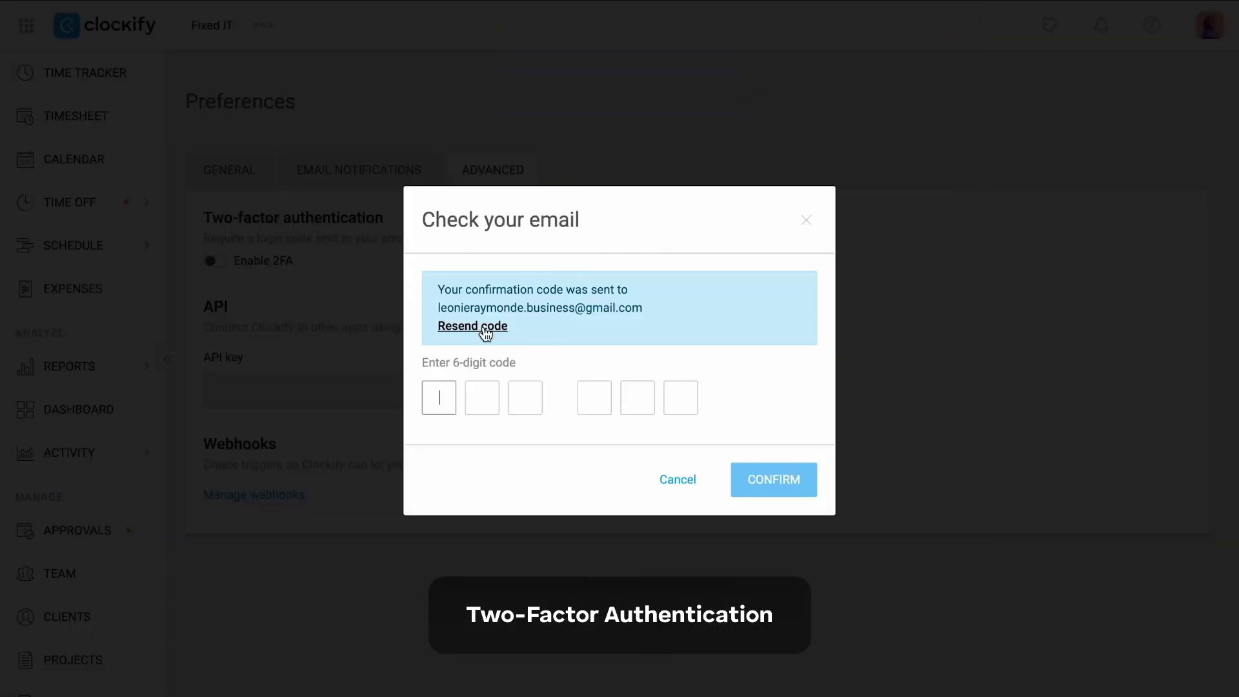
{"action": "key", "text": "ctrl+v"}
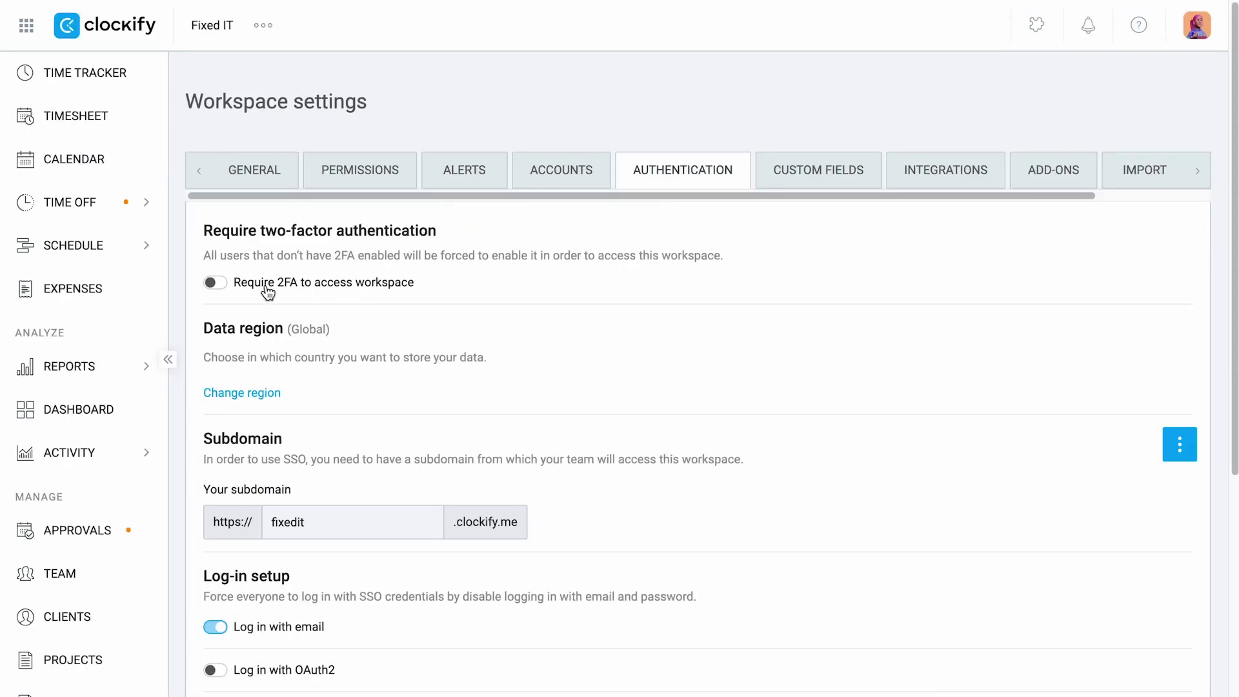
Turn on Require 2FA to access workspace and confirm it with the six-digit code.
{"action": "left_click", "coordinate": [267, 292]}
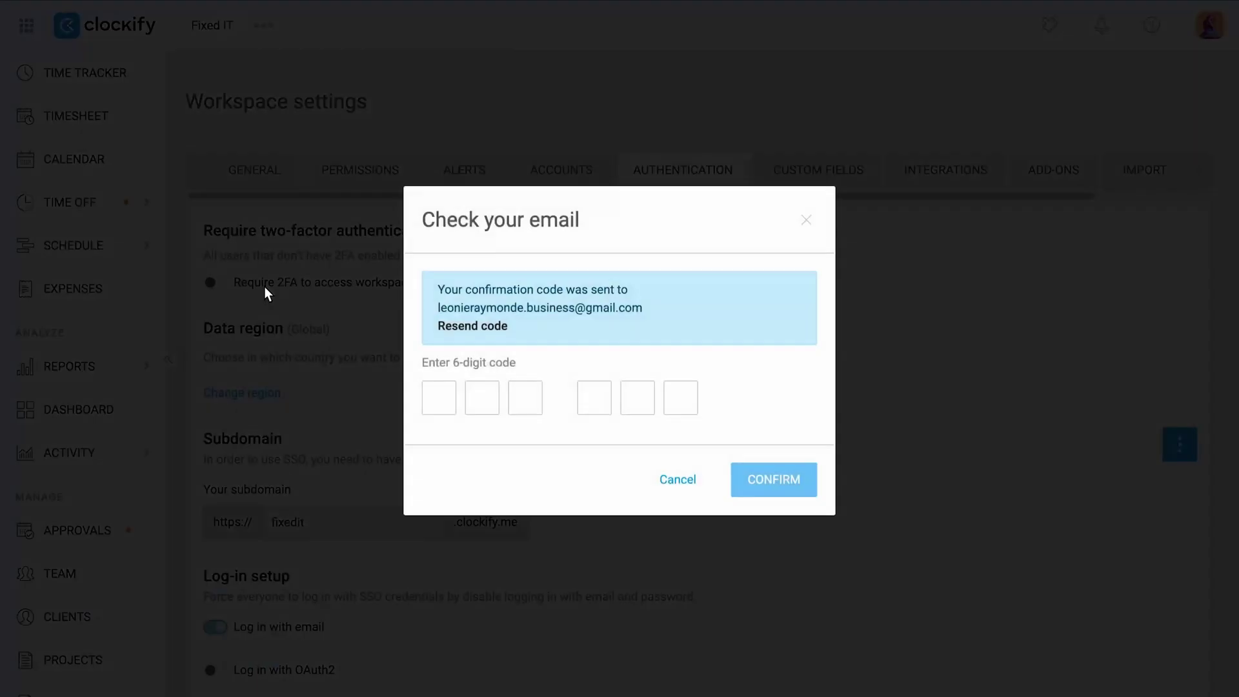
{"action": "key", "text": "ctrl+v"}
{"action": "left_click", "coordinate": [753, 491]}
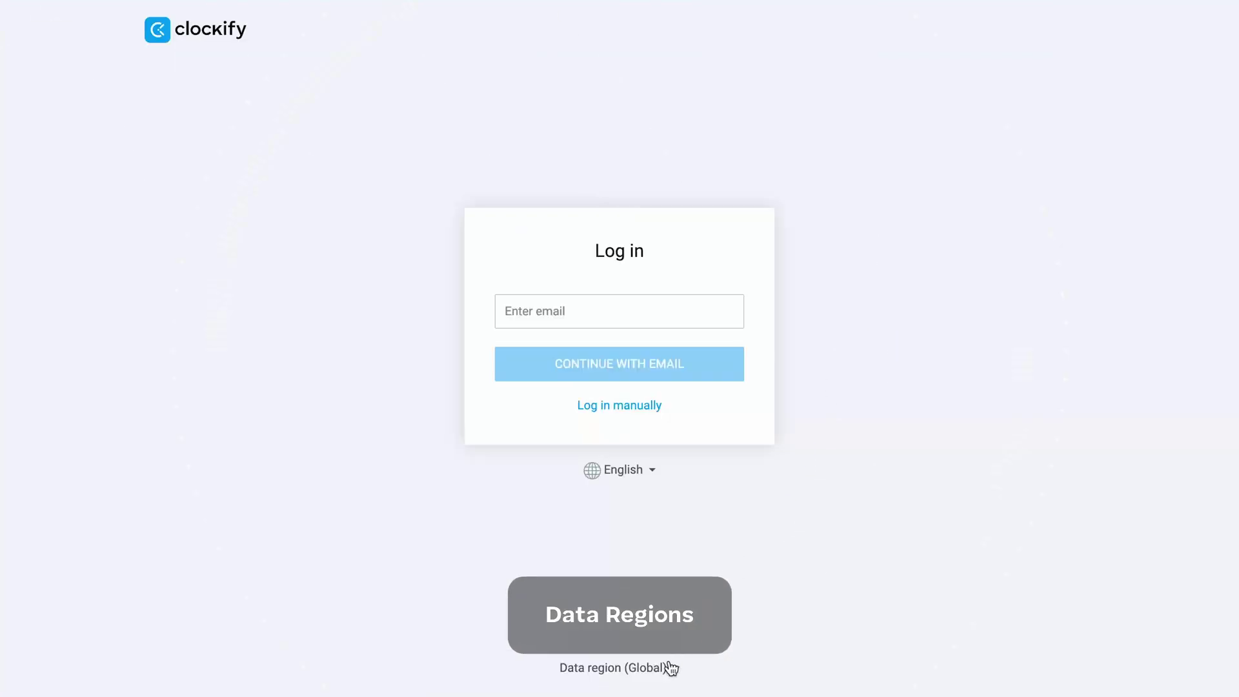
Check the login data regions, then open the workspace's Change region dialog, keeping Global.
{"action": "left_click", "coordinate": [670, 667]}
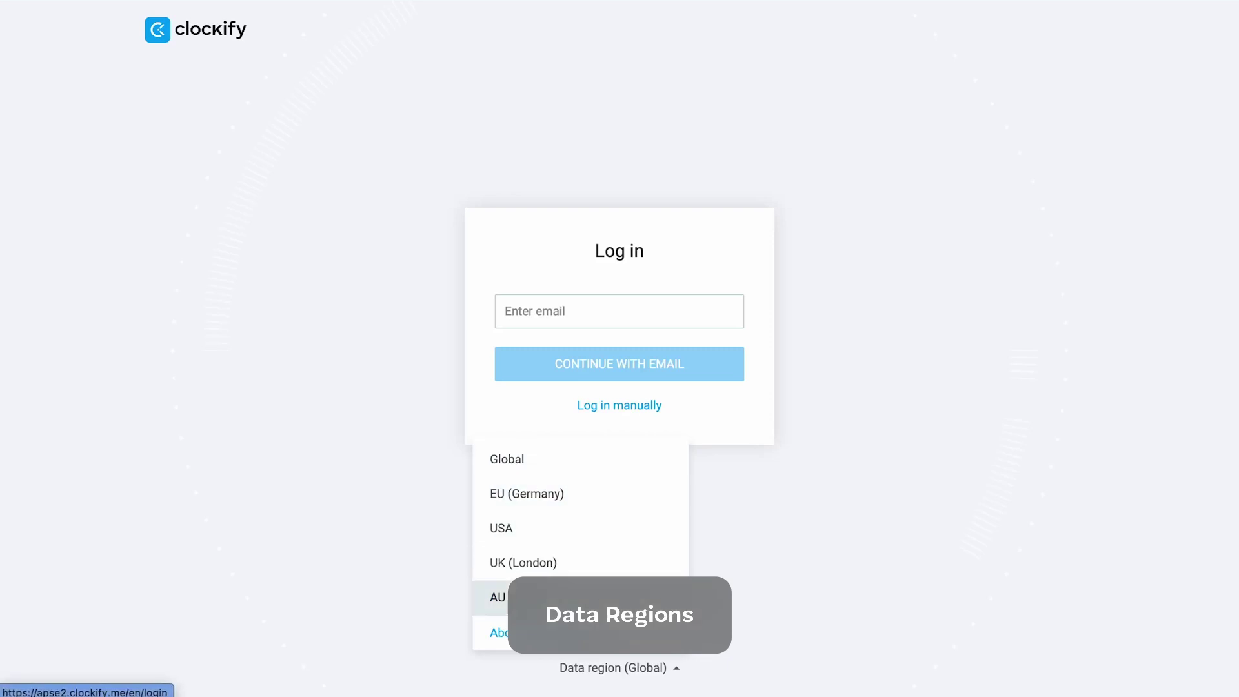
{"action": "left_click", "coordinate": [651, 668]}
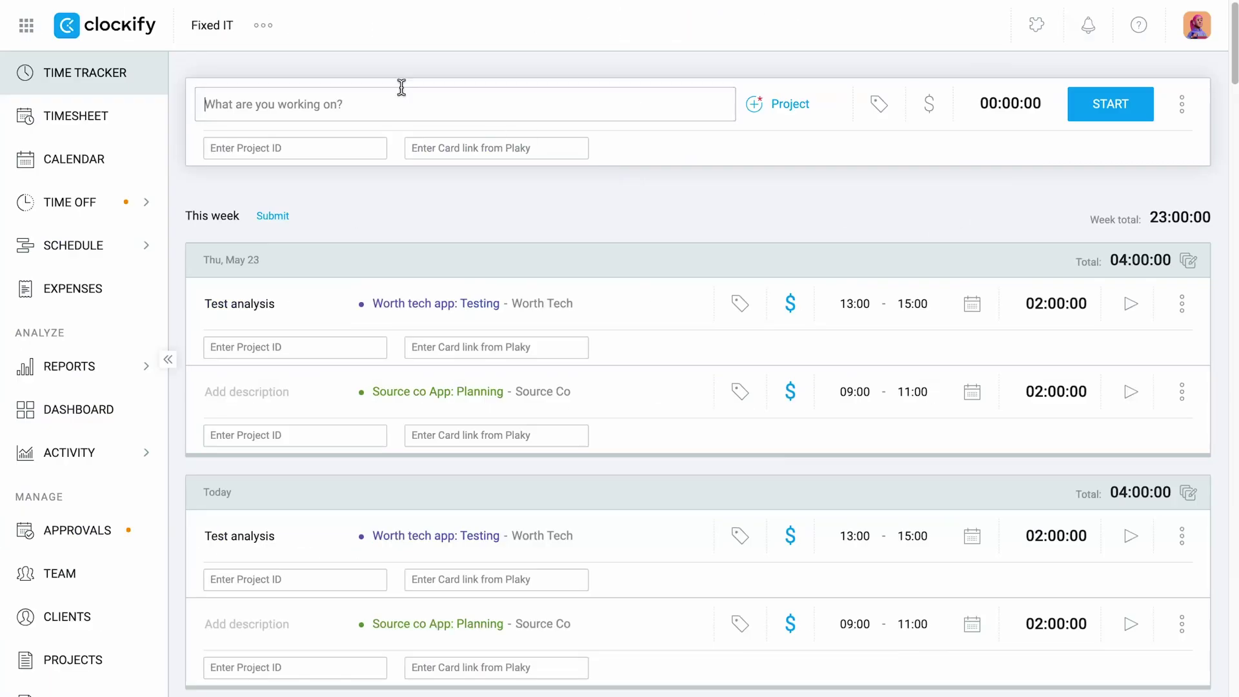
{"action": "left_click", "coordinate": [266, 27]}
{"action": "left_click", "coordinate": [302, 65]}
{"action": "left_click", "coordinate": [626, 171]}
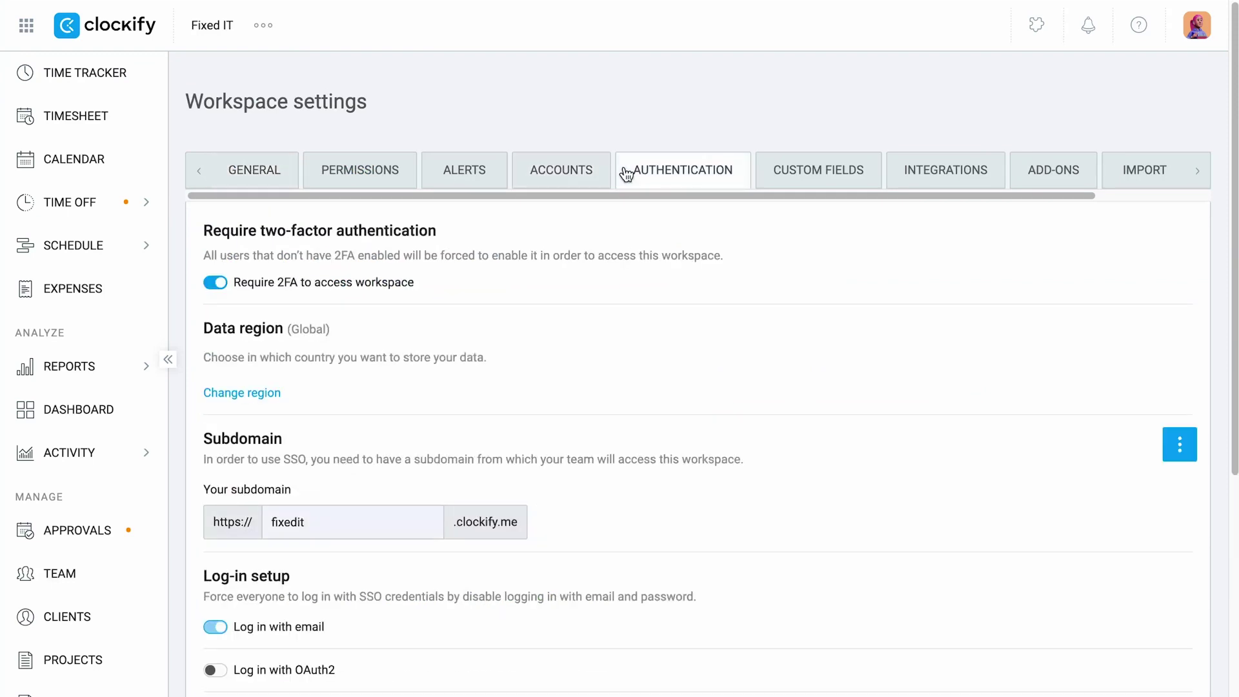
{"action": "left_click", "coordinate": [277, 393]}
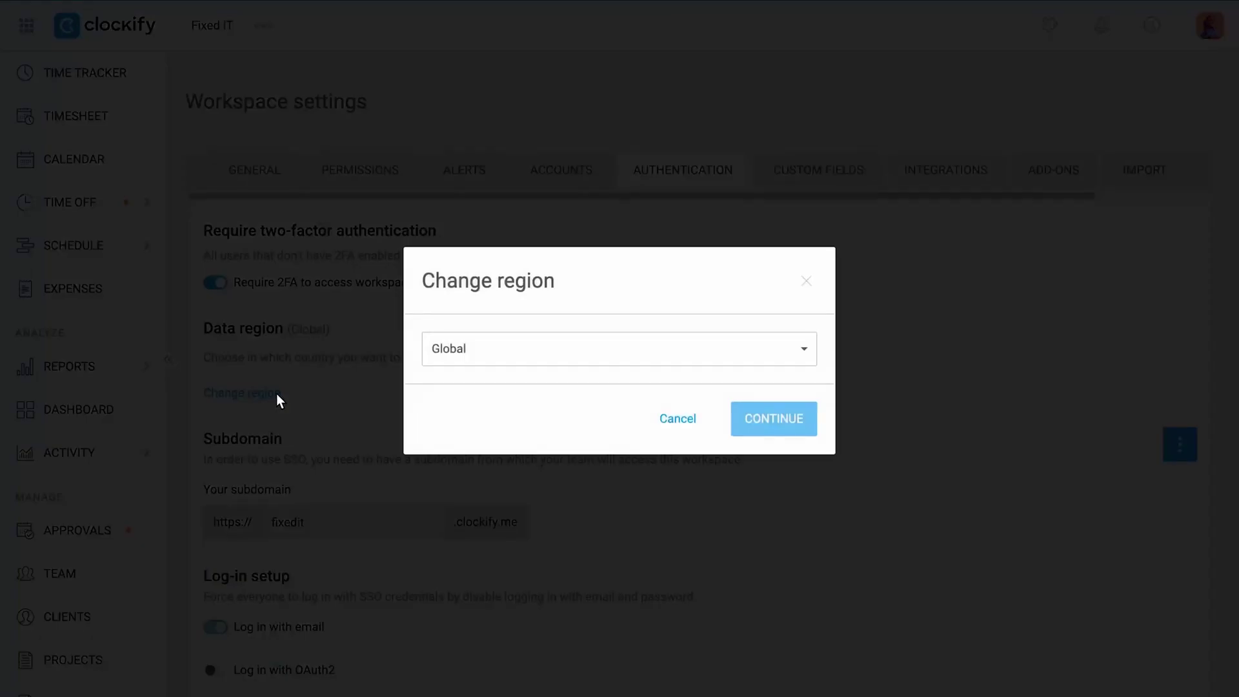
{"action": "left_click", "coordinate": [567, 363]}
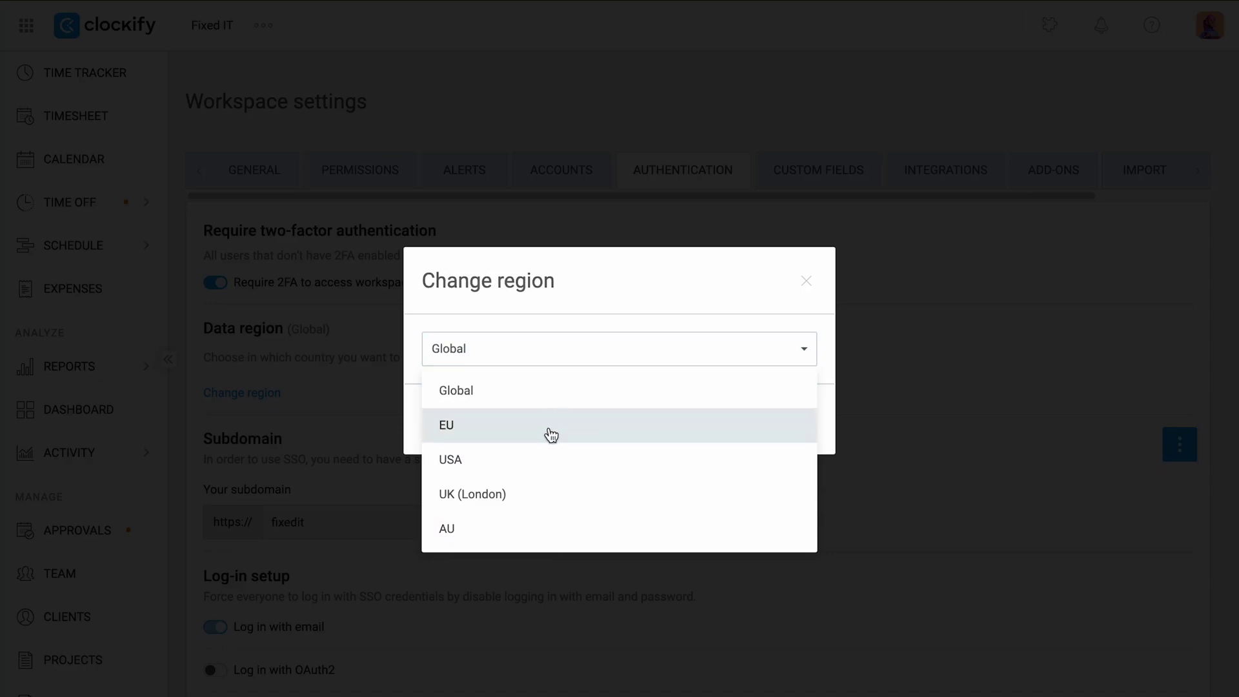
{"action": "left_click", "coordinate": [547, 392]}
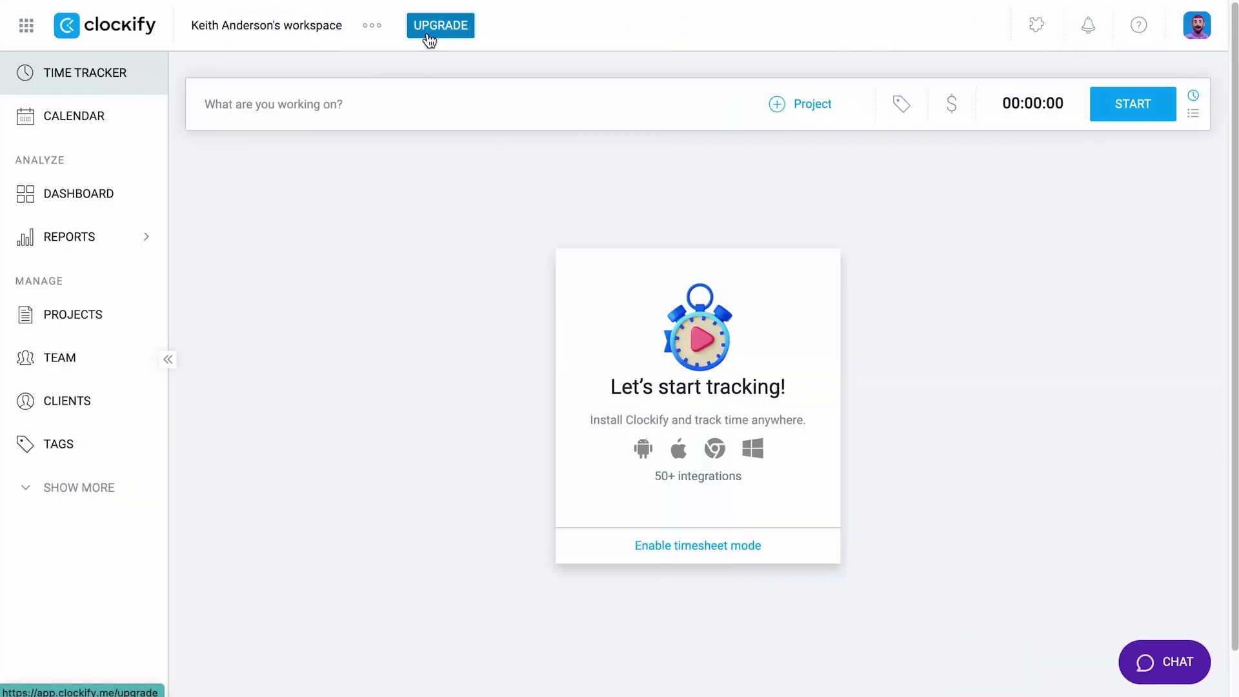
Activate the 7-day PRO free trial from Upgrade and enable Break and Time off.
{"action": "left_click", "coordinate": [427, 32]}
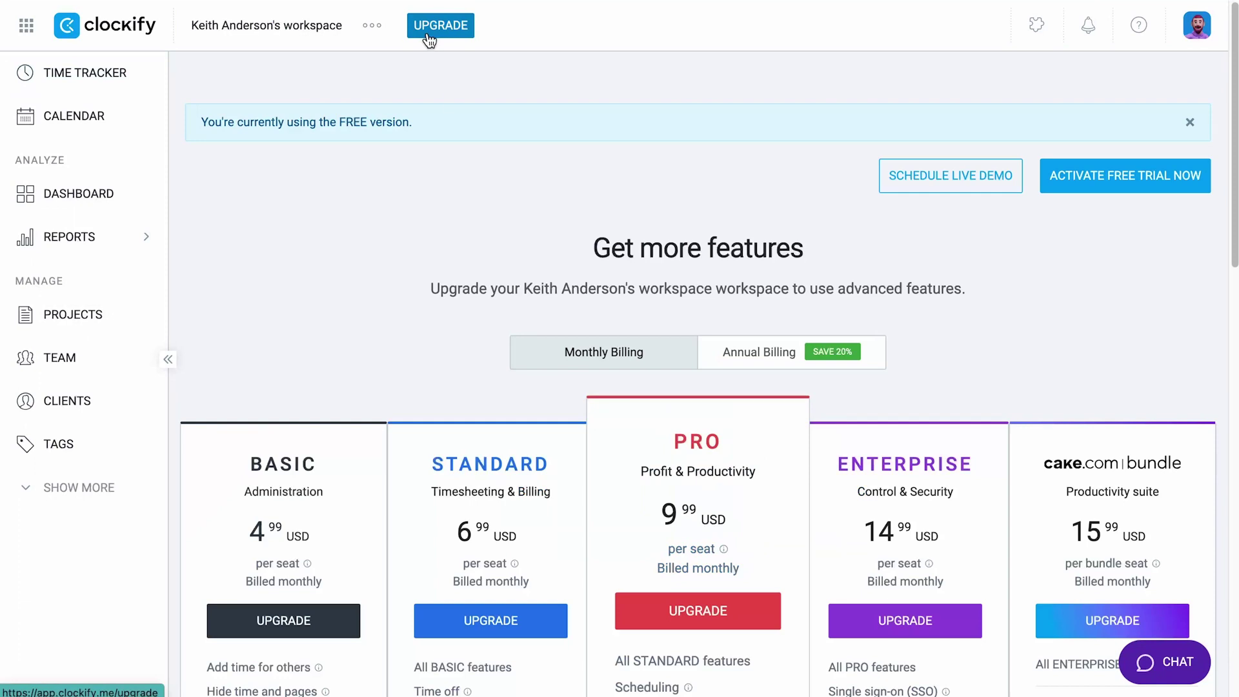
{"action": "scroll", "coordinate": [1236, 257], "scroll_direction": "down", "scroll_amount": 3}
{"action": "scroll", "coordinate": [1236, 256], "scroll_direction": "up", "scroll_amount": 1}
{"action": "scroll", "coordinate": [1236, 257], "scroll_direction": "up", "scroll_amount": 1}
{"action": "left_click", "coordinate": [1117, 137]}
{"action": "left_click", "coordinate": [774, 526]}
{"action": "left_click", "coordinate": [710, 418]}
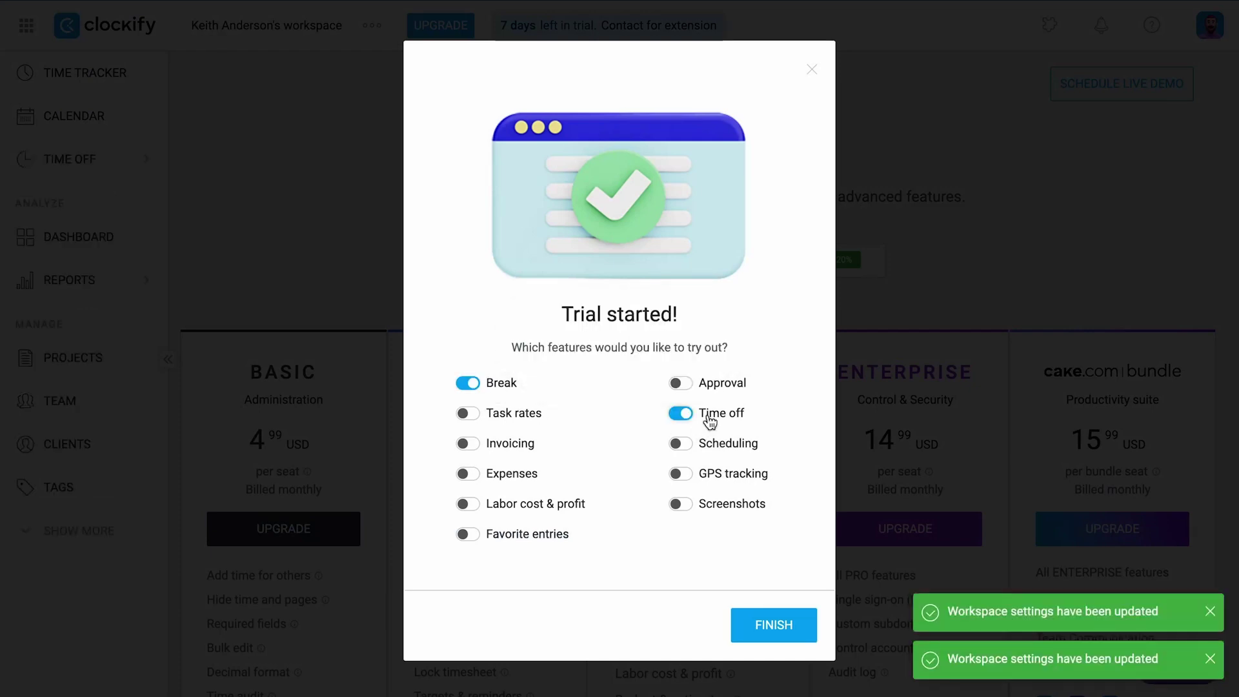